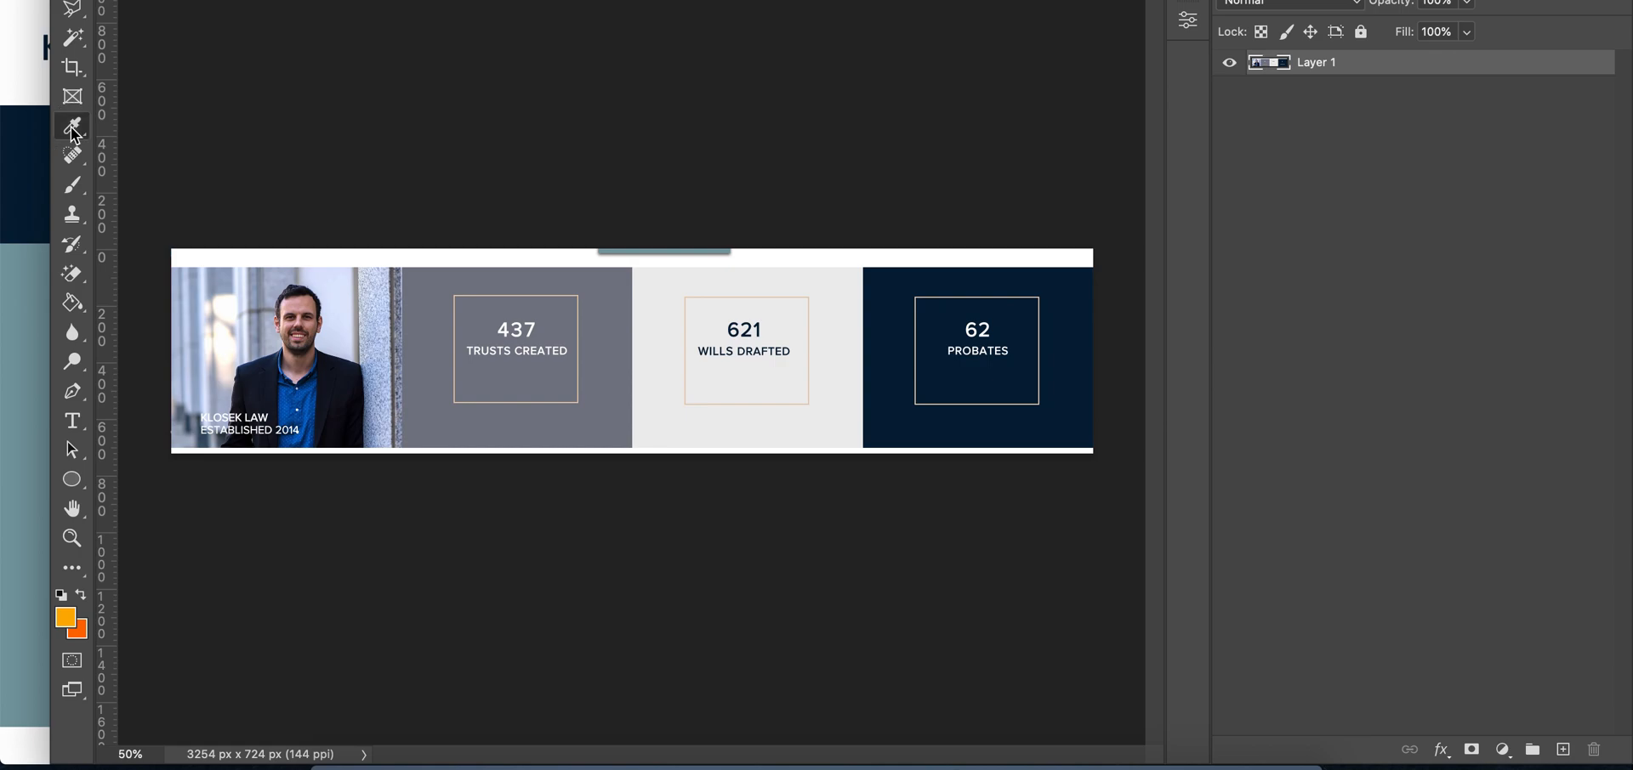
# Sample the grey background behind the mockup's Trusts Created box as the foreground colour and open its hex code 797c87
pyautogui.click(428, 298)
pyautogui.click(66, 619)
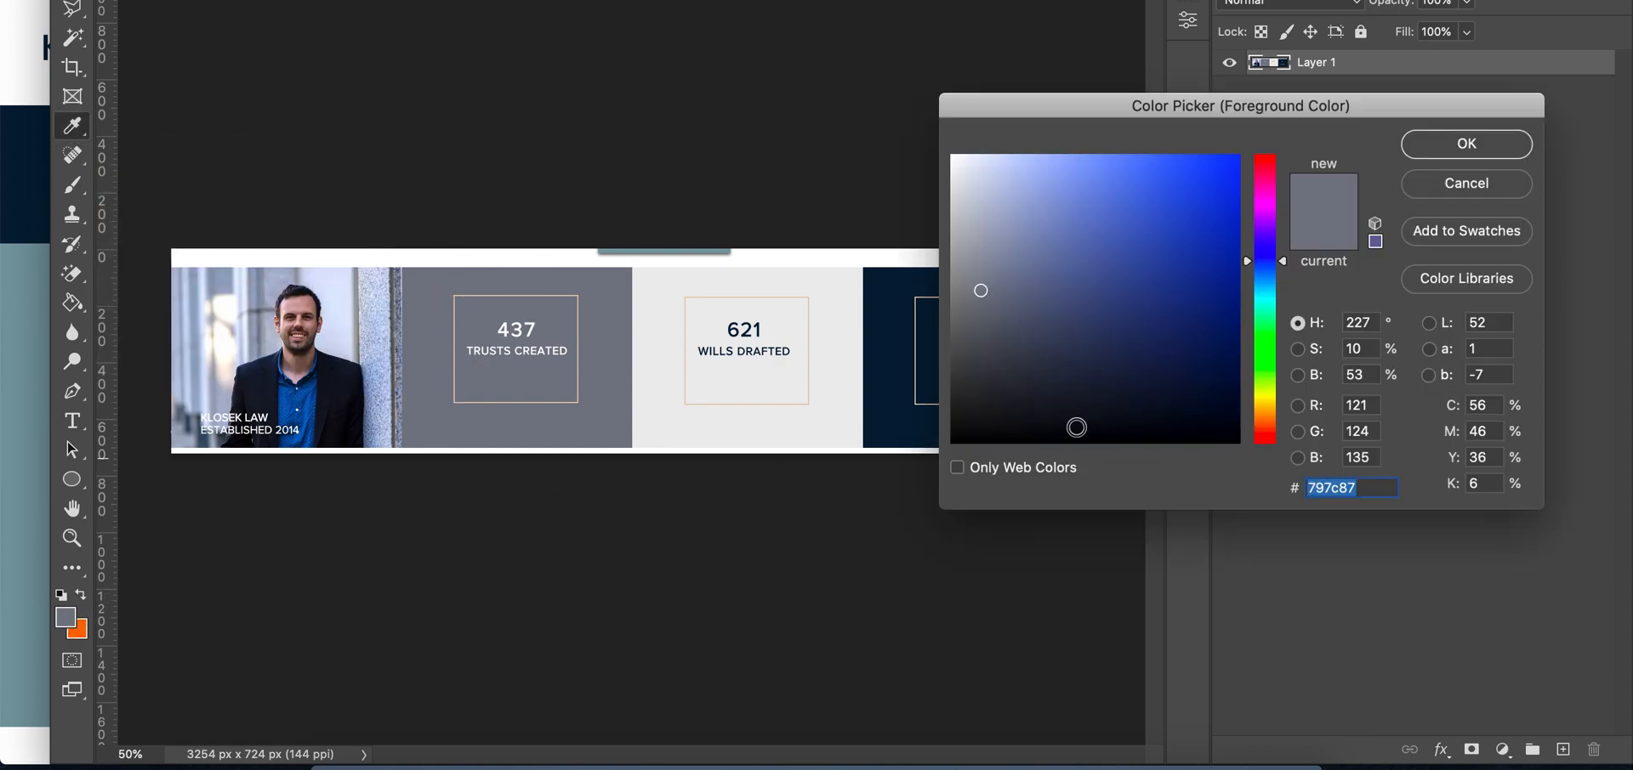
pyautogui.click(1519, 158)
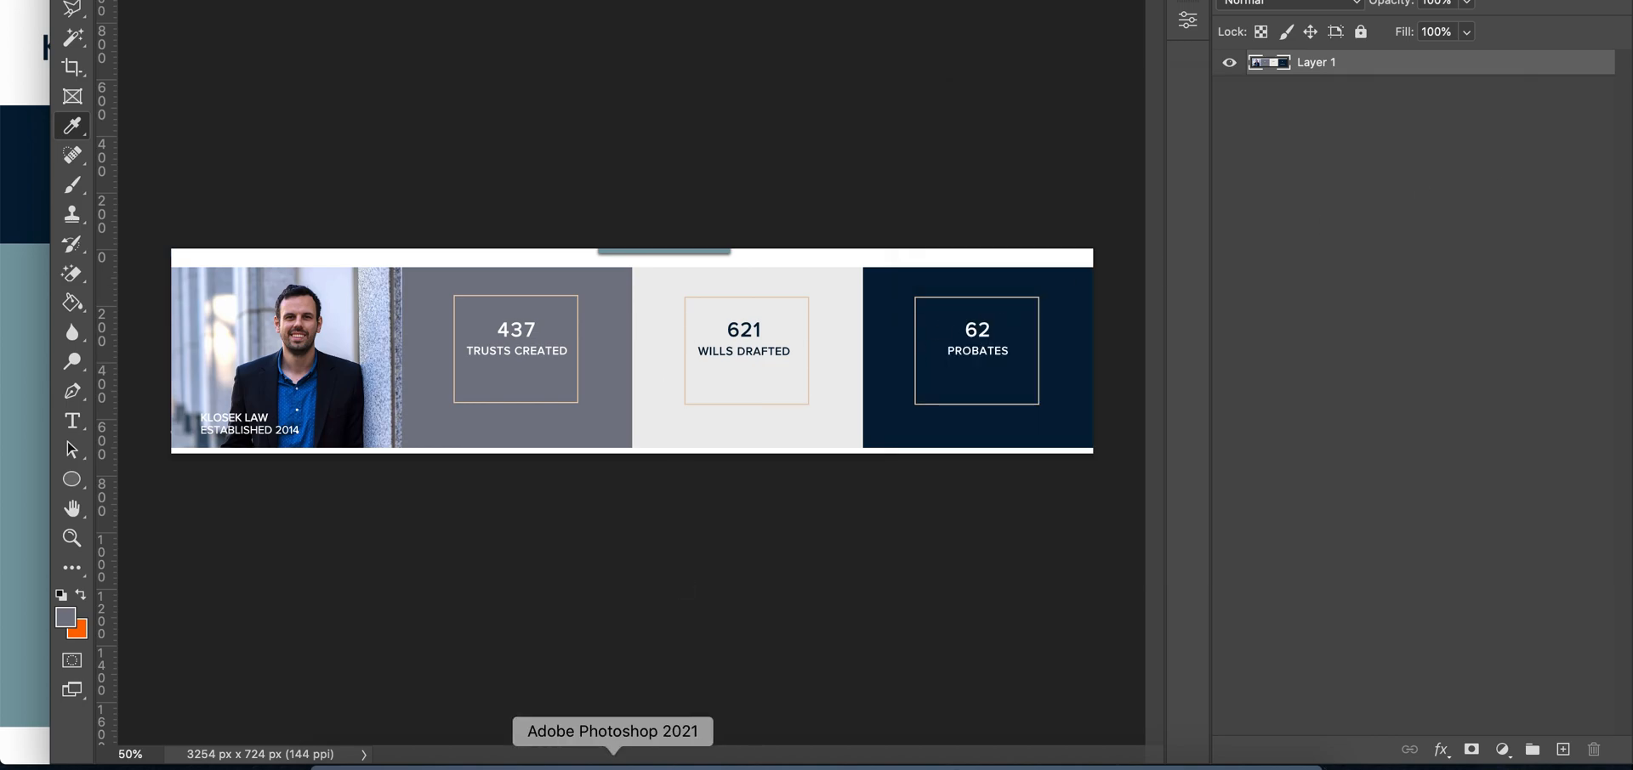
# Switch to Google Chrome and set the stats section's top and bottom padding to 0px, saving the section settings
pyautogui.click(558, 761)
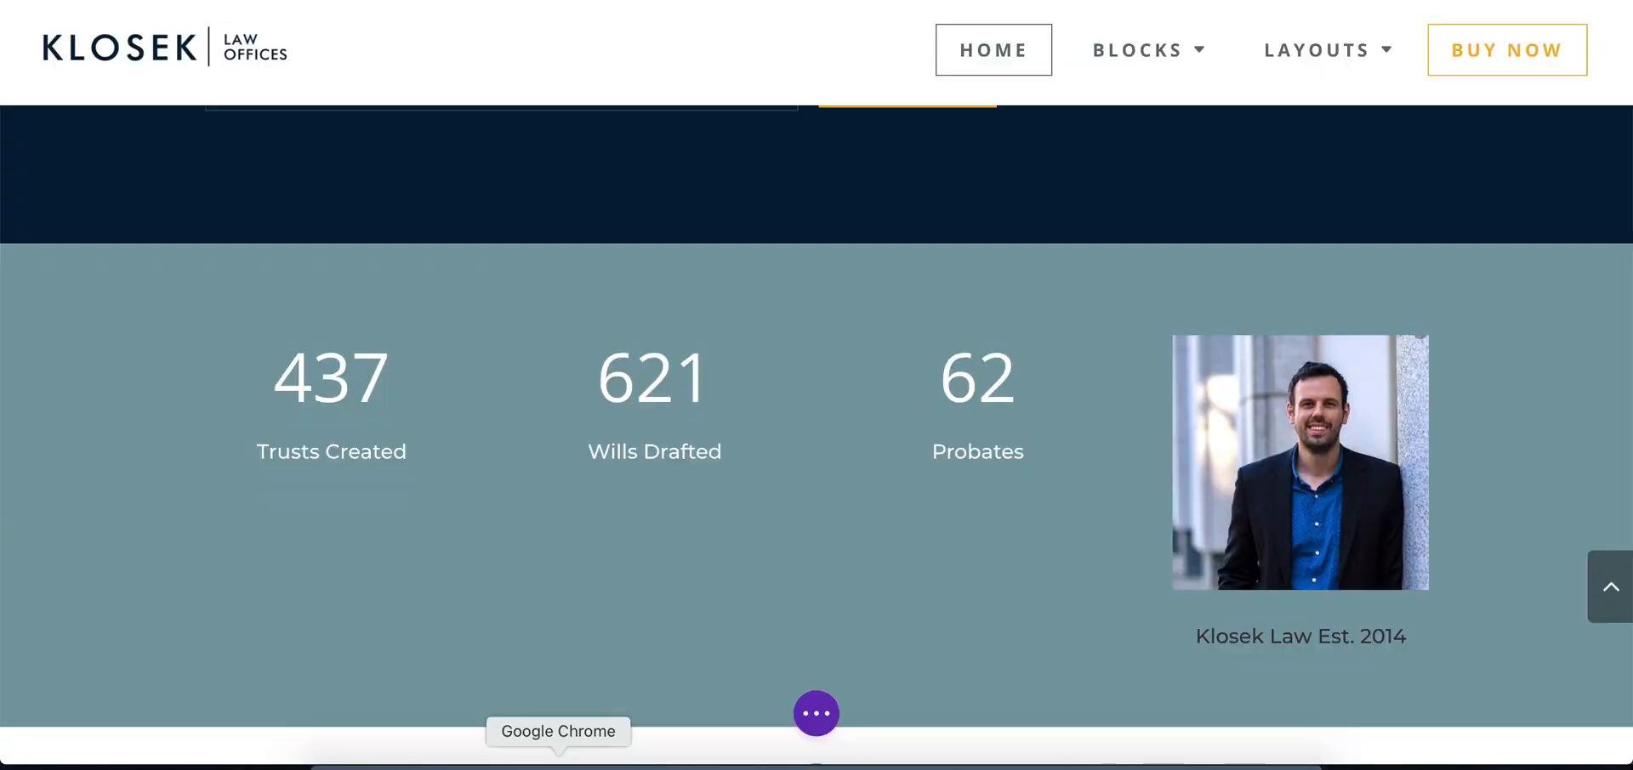
pyautogui.moveTo(335, 352)
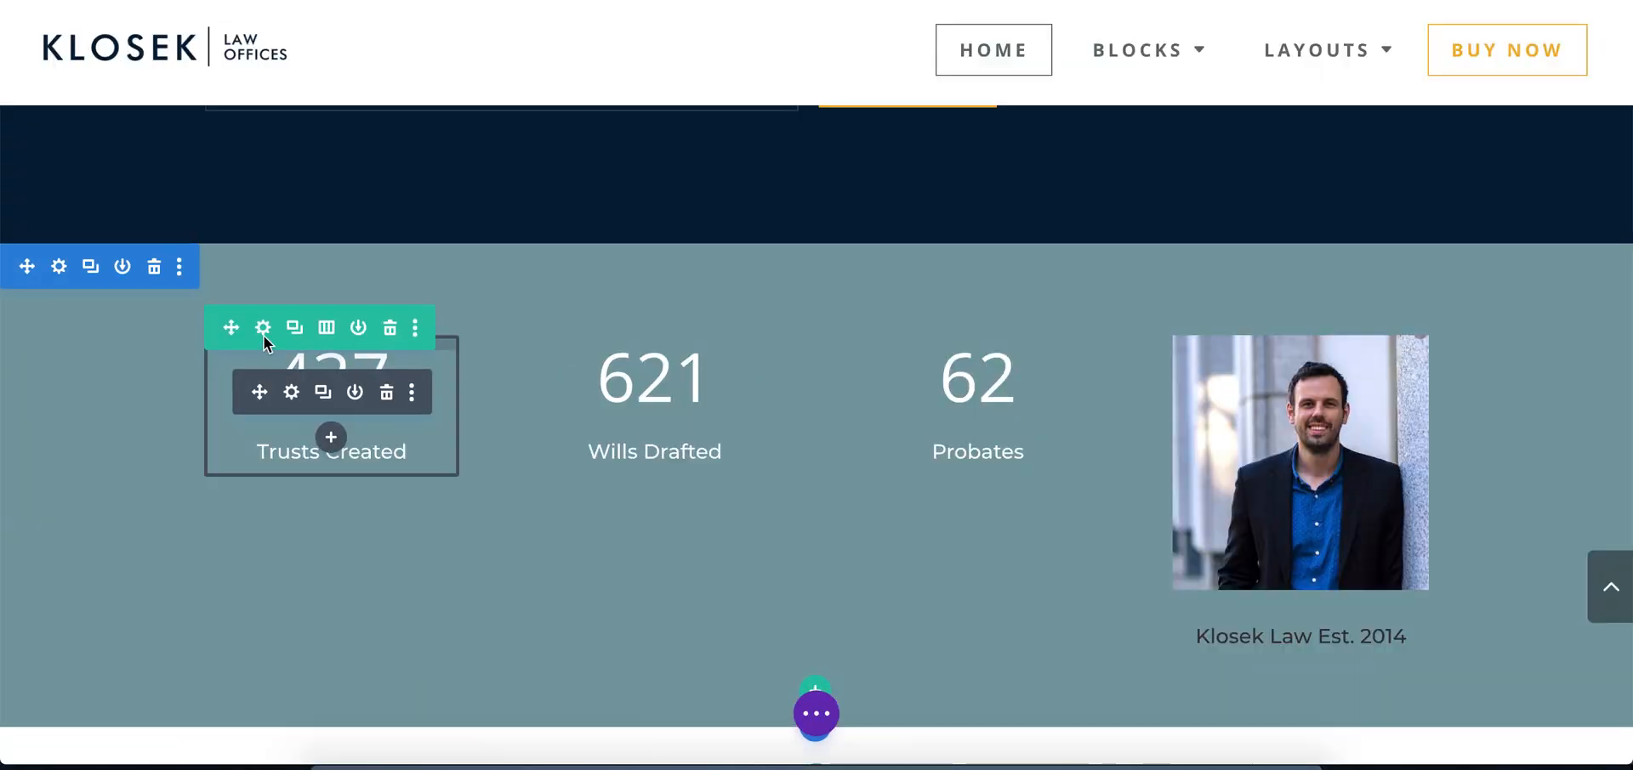
pyautogui.click(56, 267)
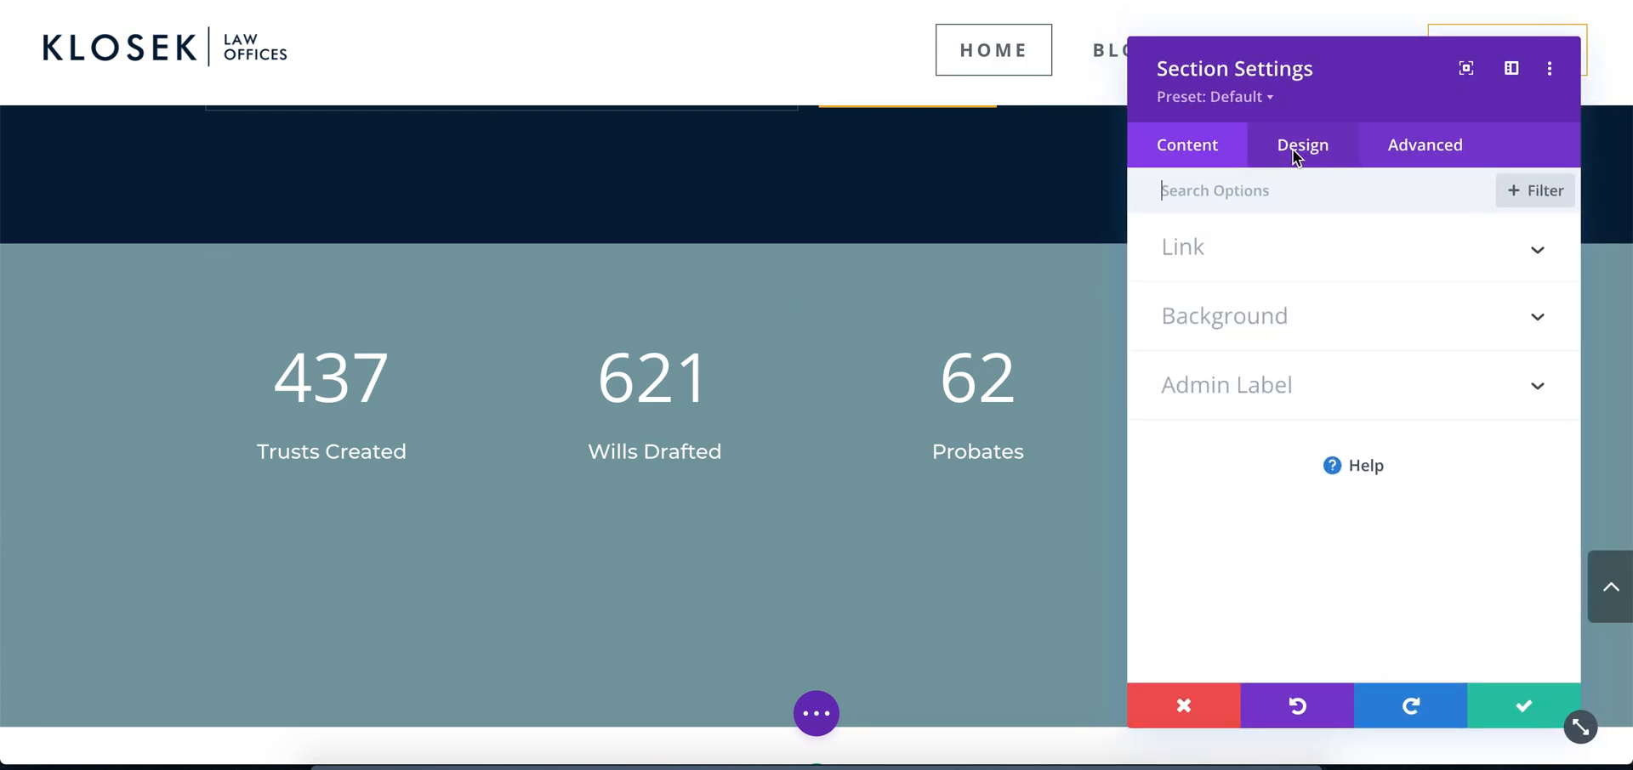
pyautogui.click(1292, 150)
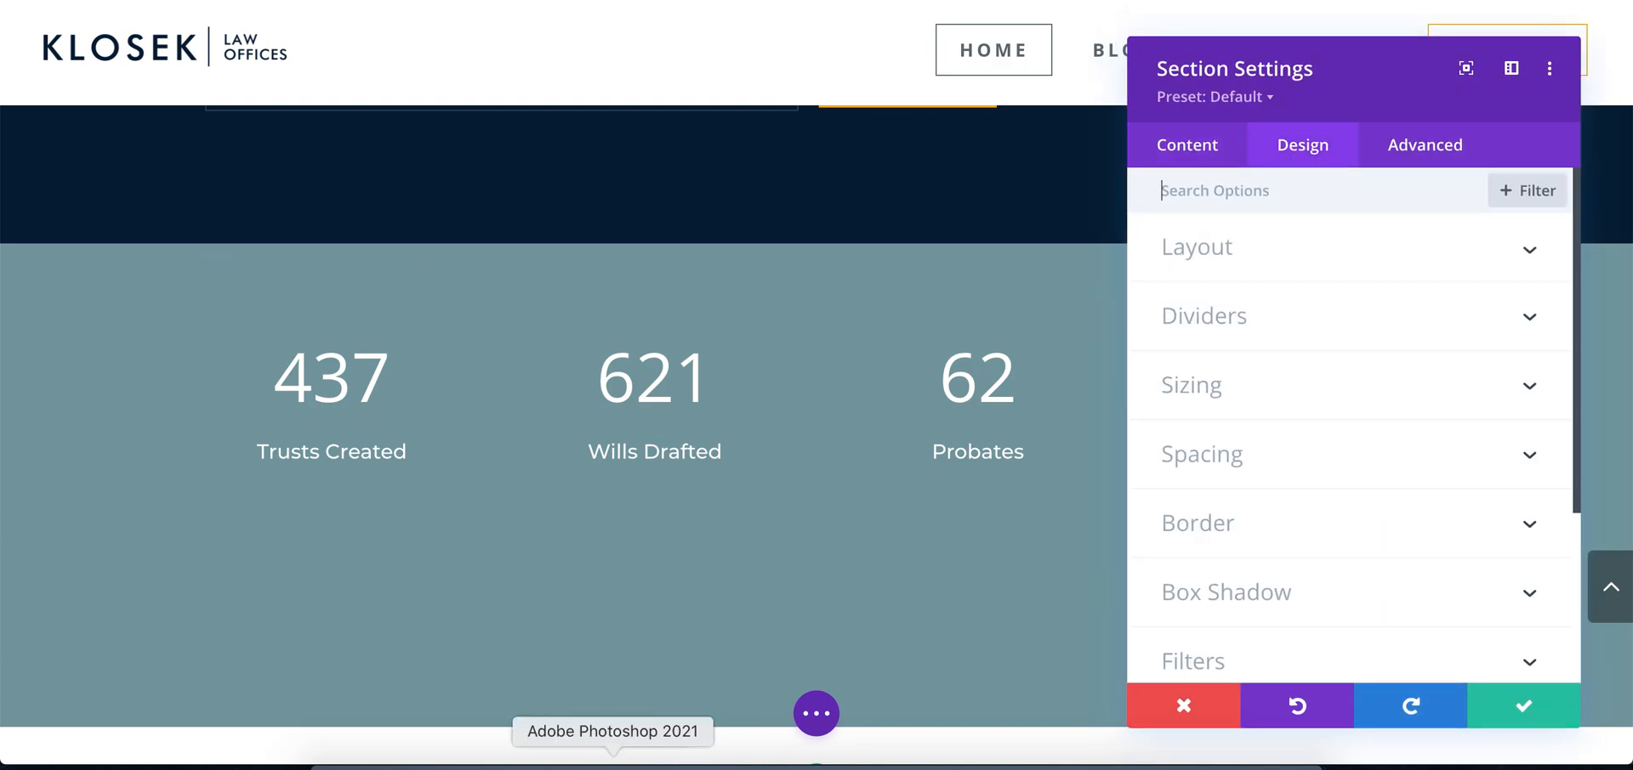
pyautogui.click(612, 763)
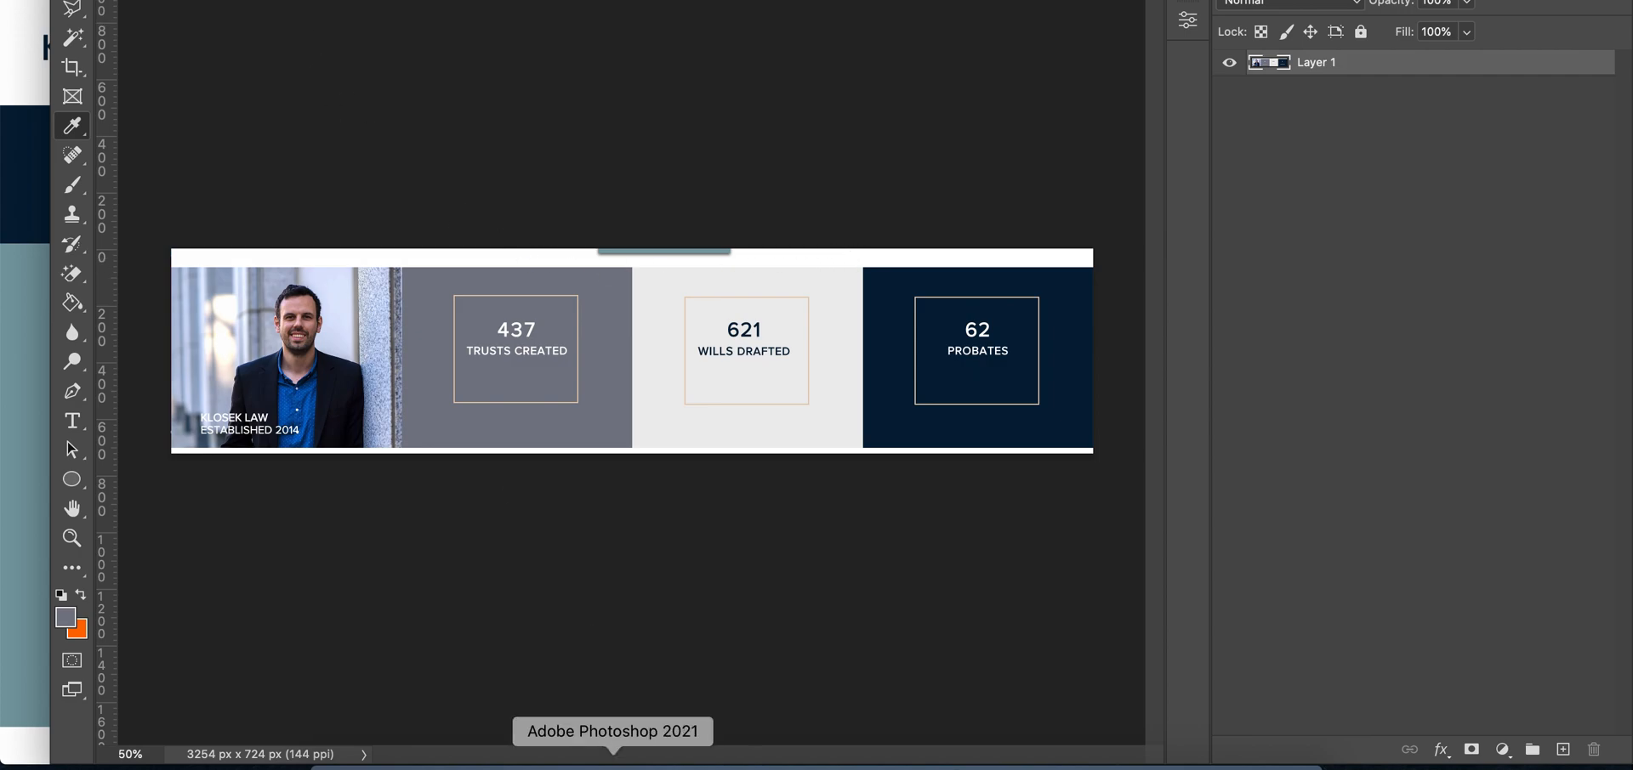
pyautogui.click(558, 761)
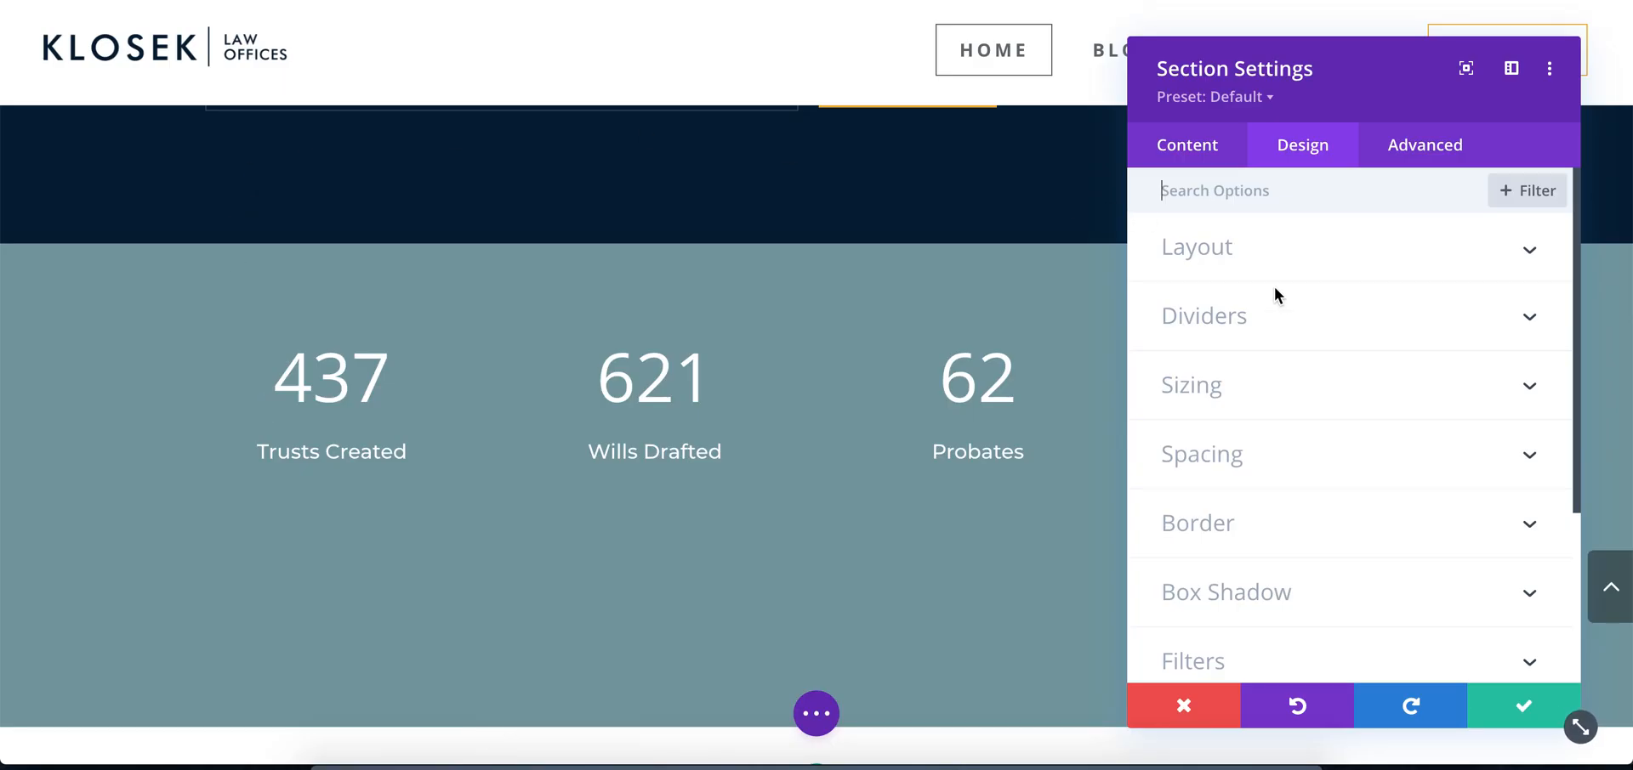
pyautogui.click(1201, 449)
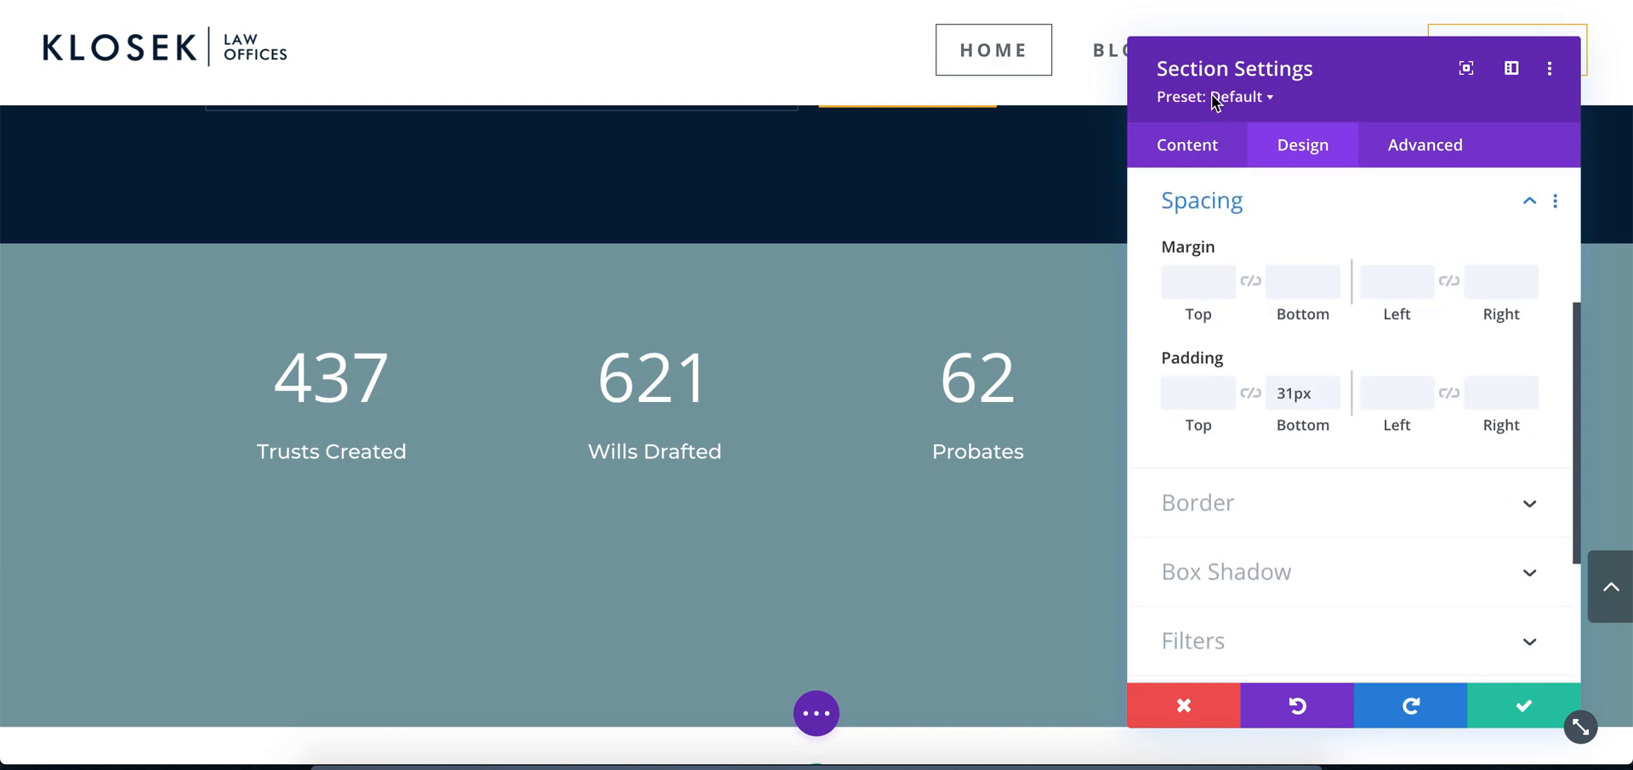
pyautogui.click(1189, 390)
pyautogui.write('0px')
pyautogui.press('Tab')
pyautogui.write('0px')
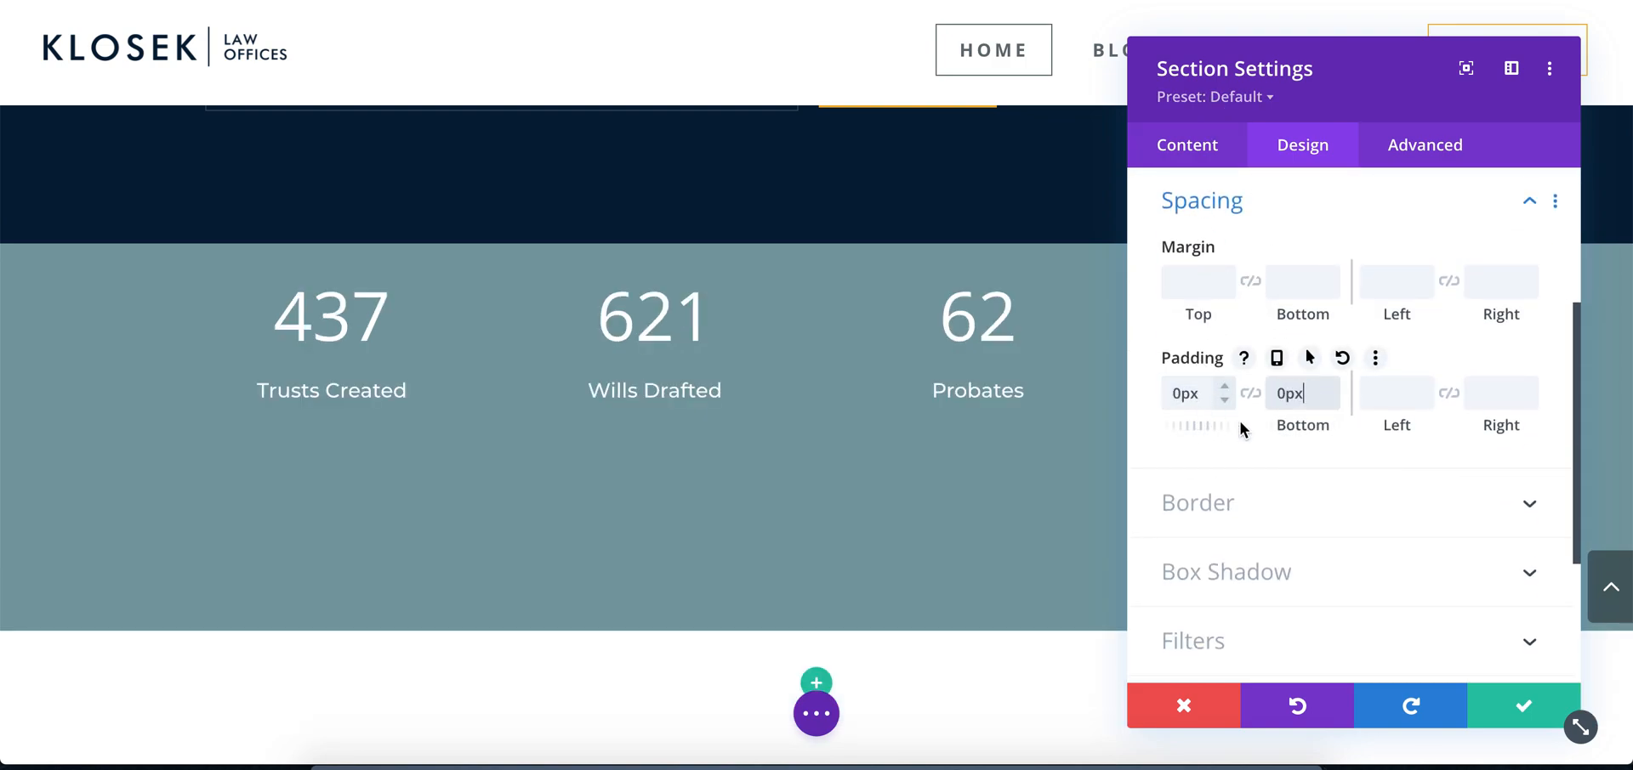
pyautogui.click(1499, 711)
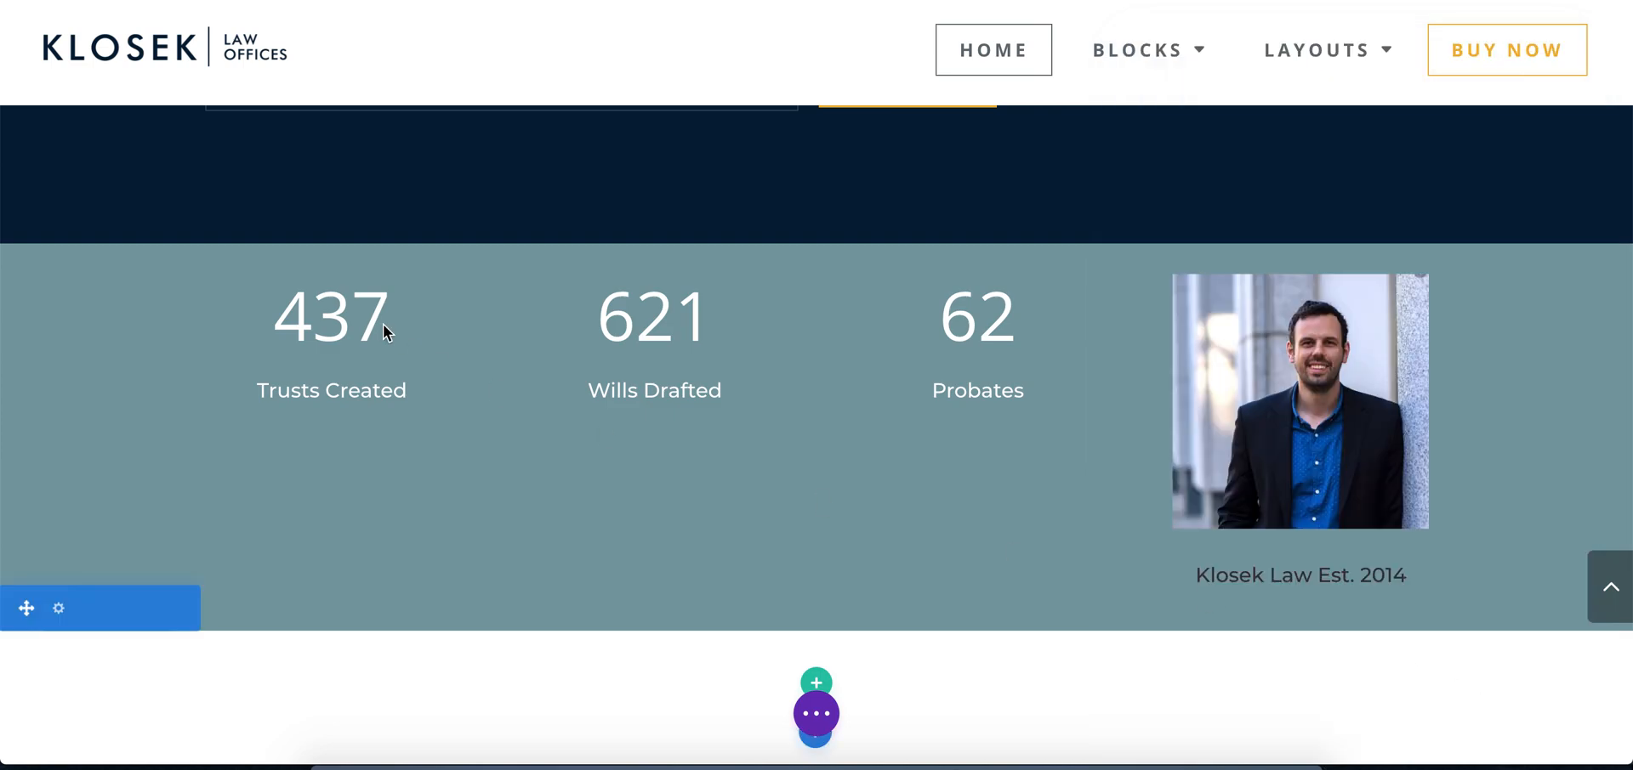
# Set the top and bottom padding of the row holding the number counters to 0px
pyautogui.click(264, 267)
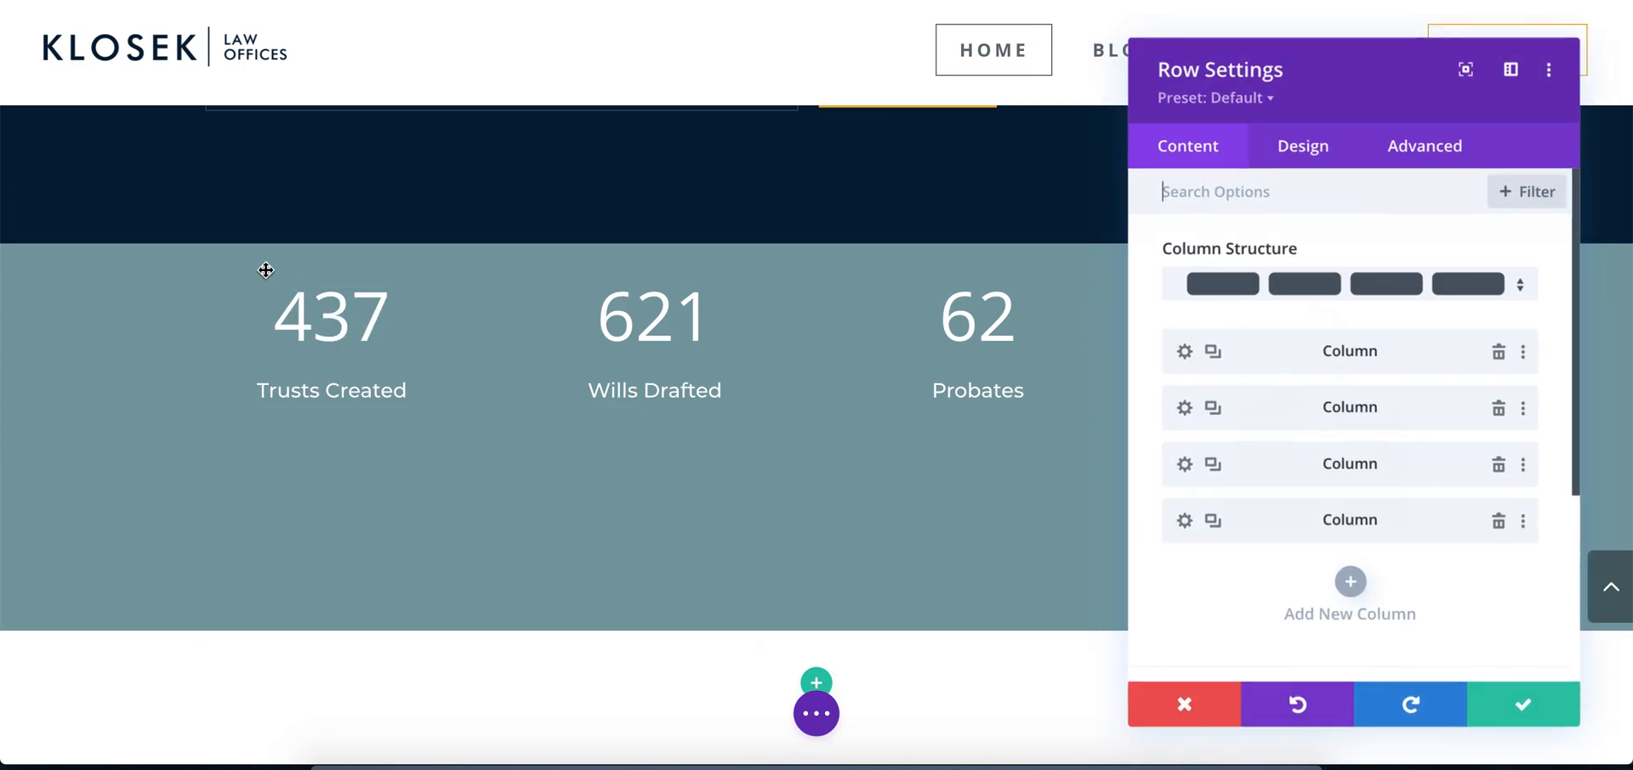
pyautogui.click(1314, 151)
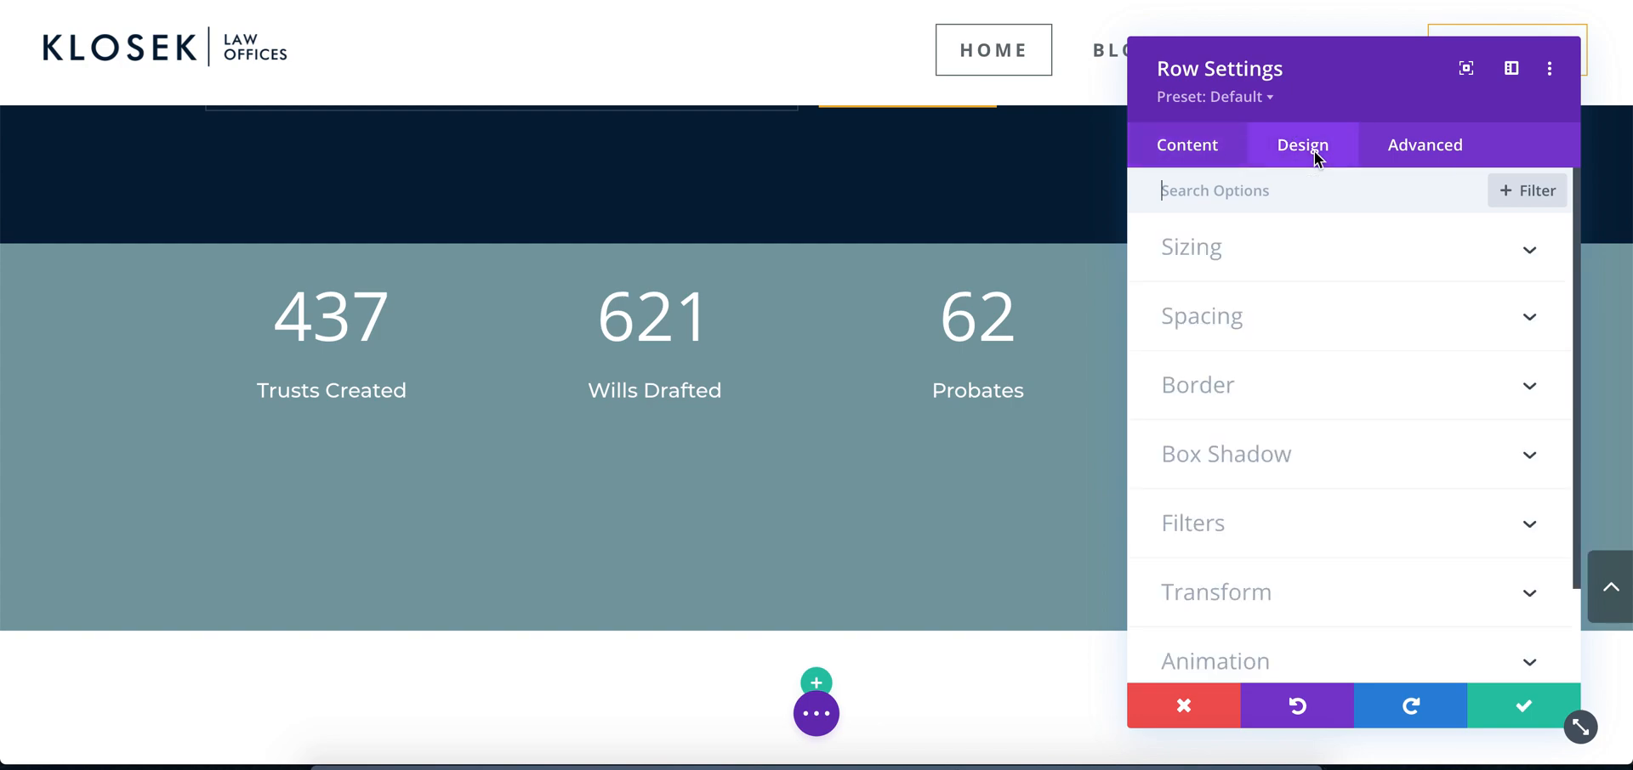
pyautogui.click(1226, 316)
pyautogui.click(1190, 395)
pyautogui.write('0px')
pyautogui.press('Tab')
pyautogui.write('0px')
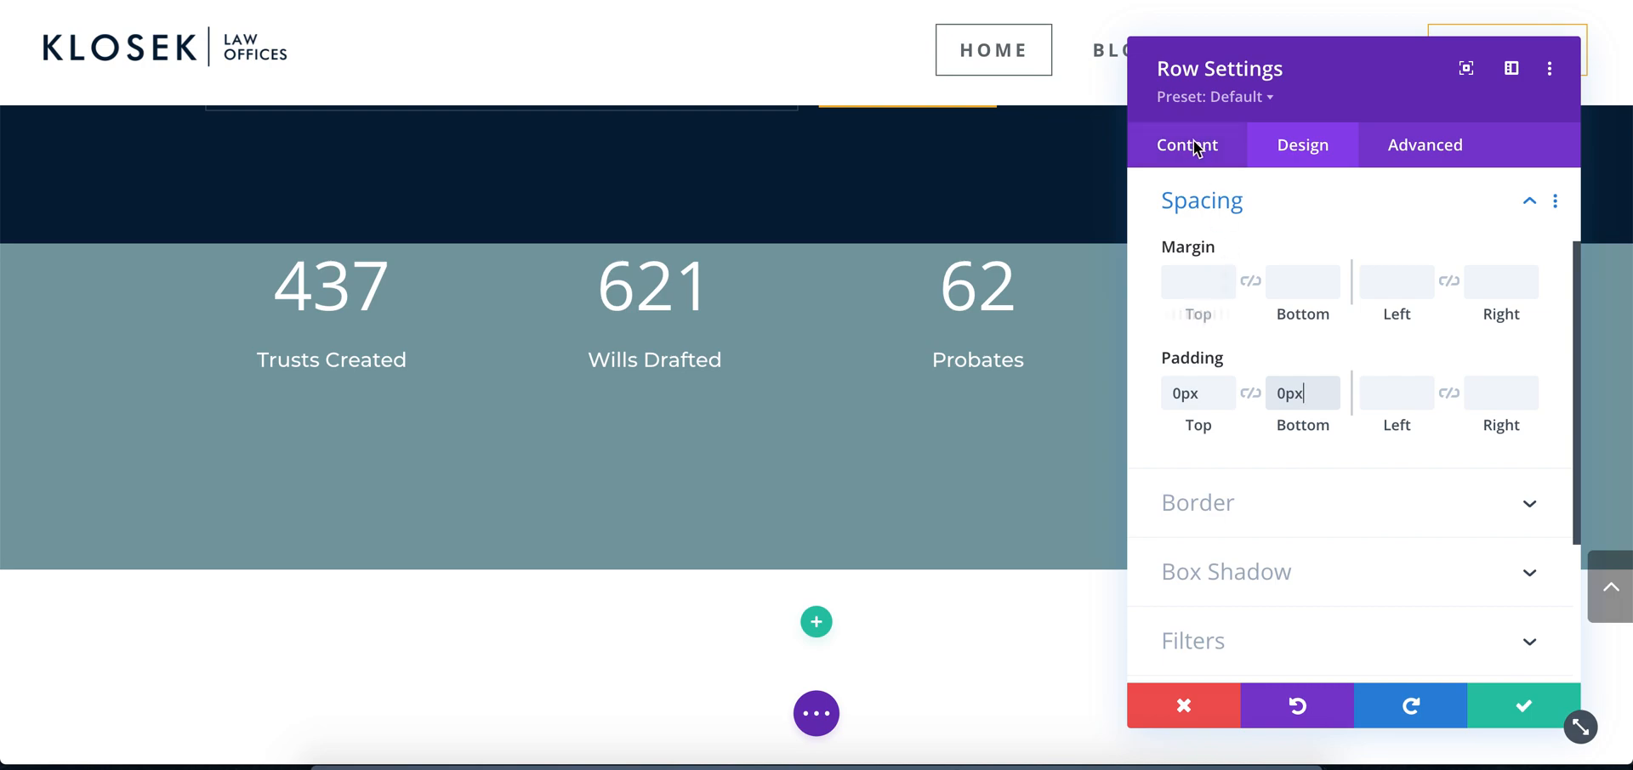
pyautogui.click(1258, 205)
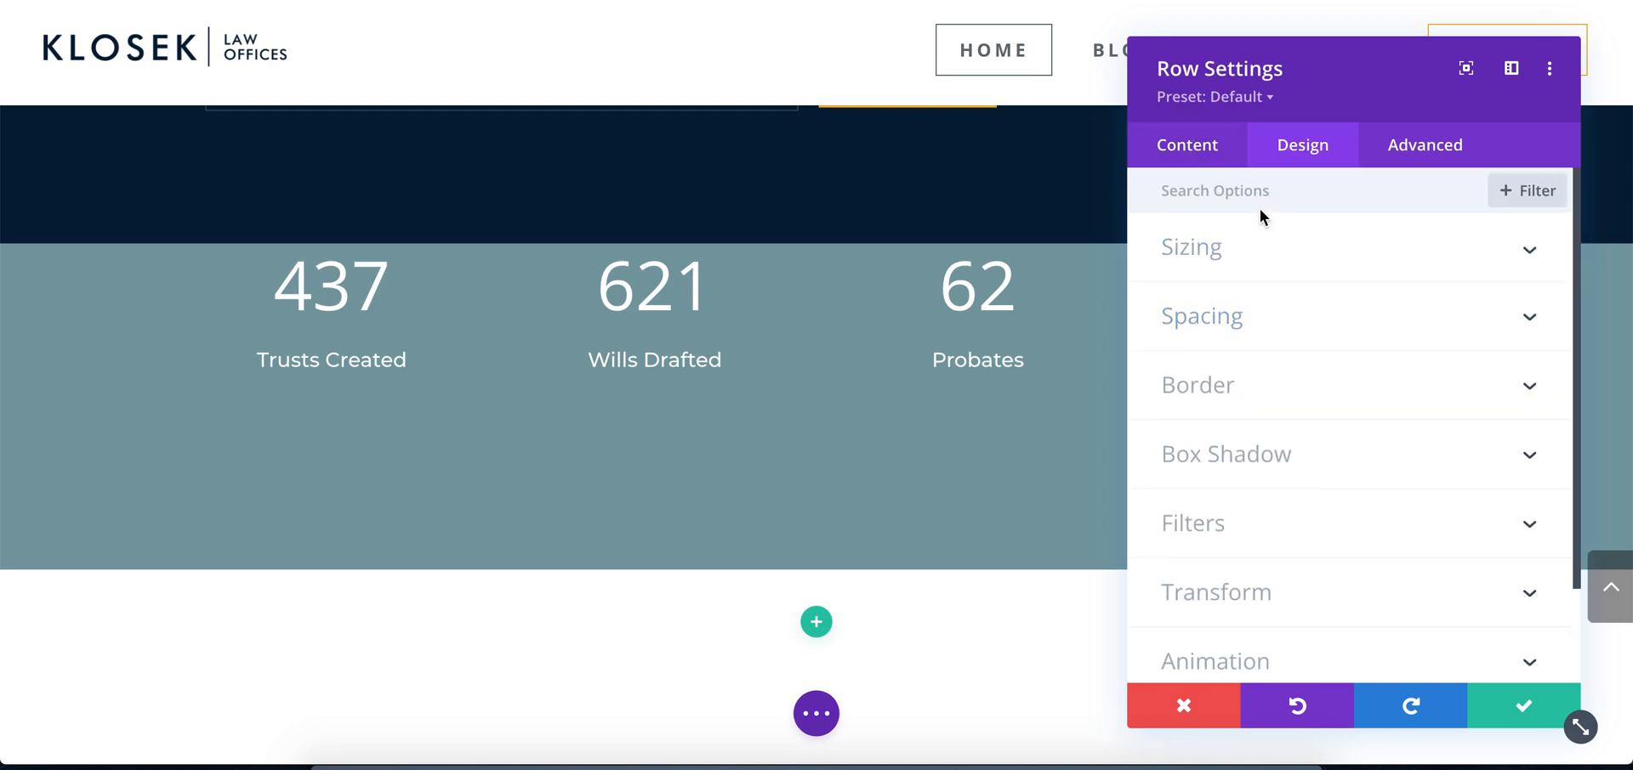
# Give the row a custom gutter width of 1 and equalize its column heights
pyautogui.click(1235, 245)
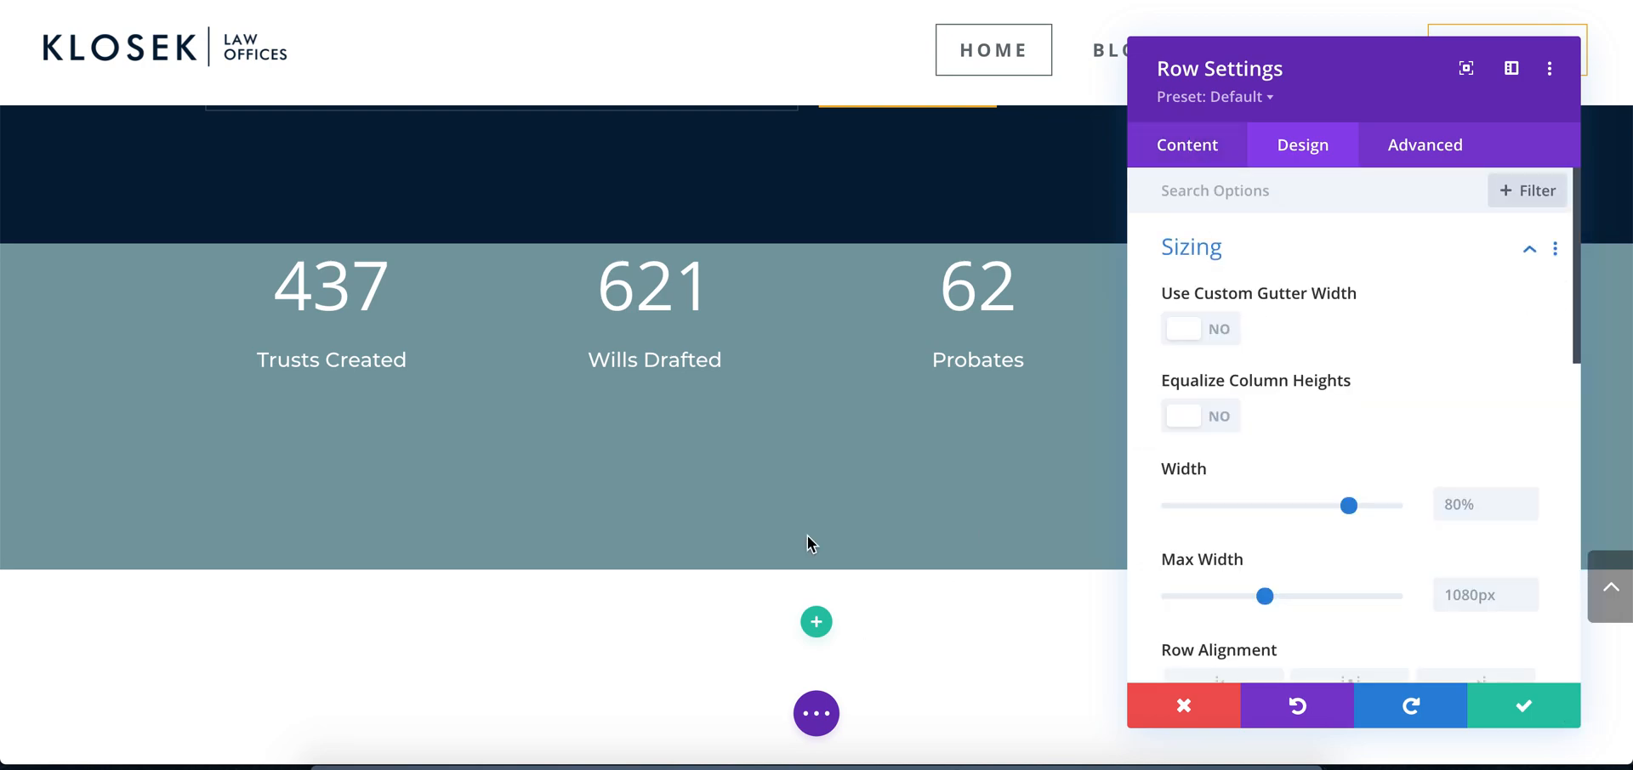
pyautogui.click(636, 762)
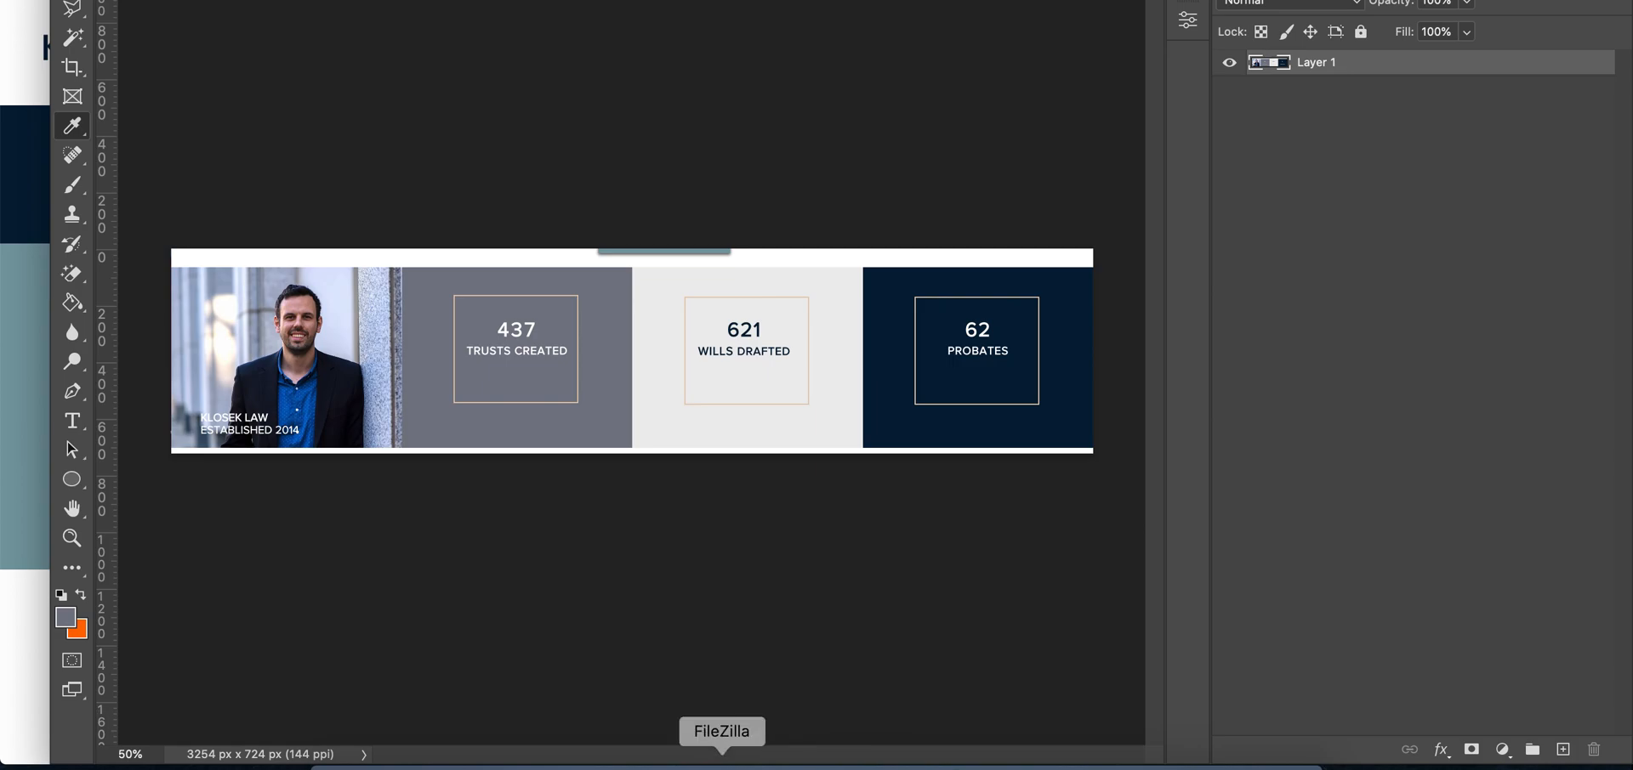
pyautogui.click(558, 762)
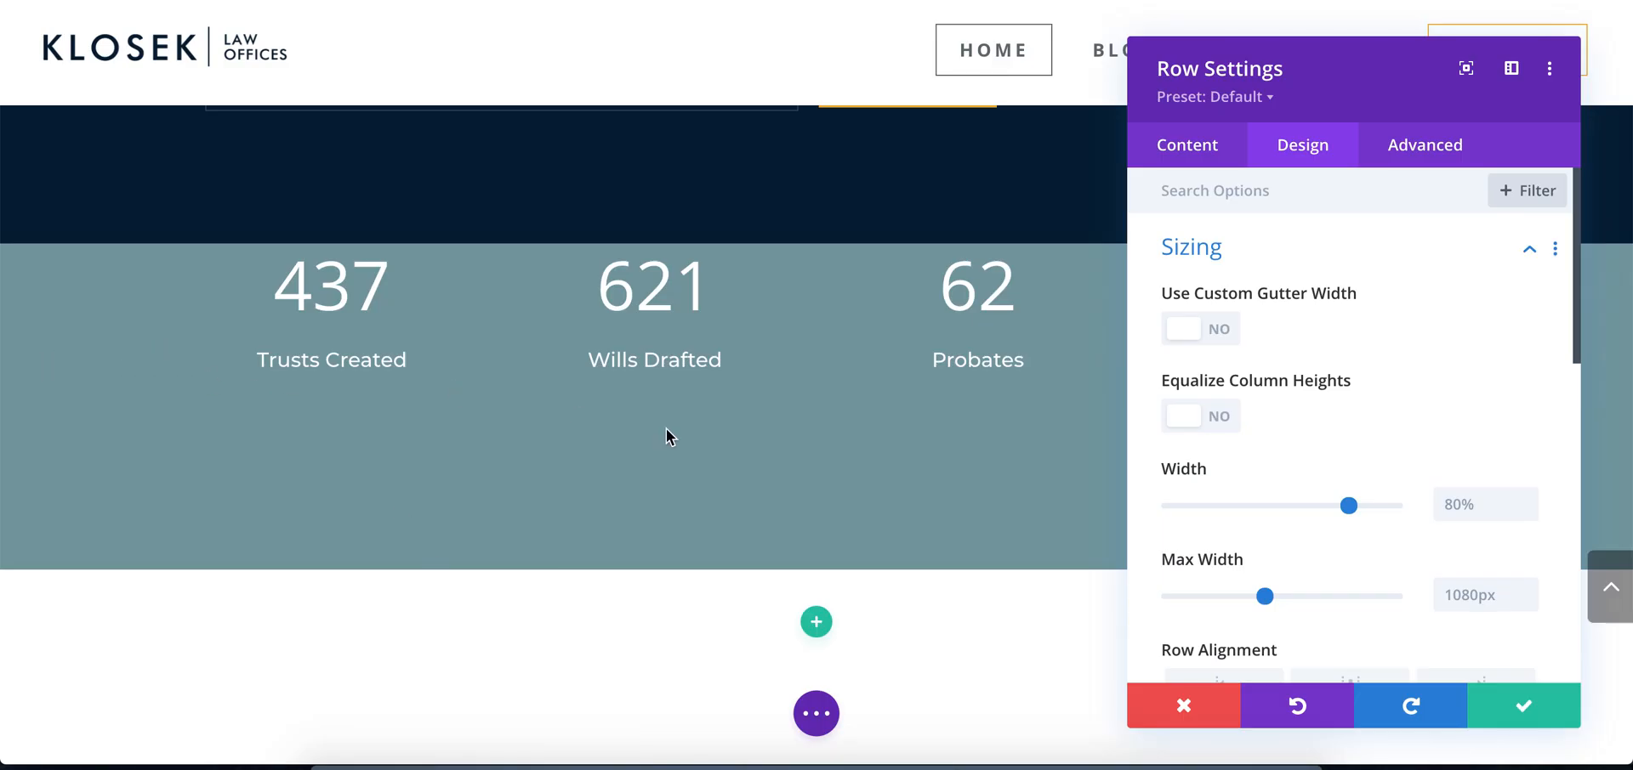
pyautogui.click(1218, 331)
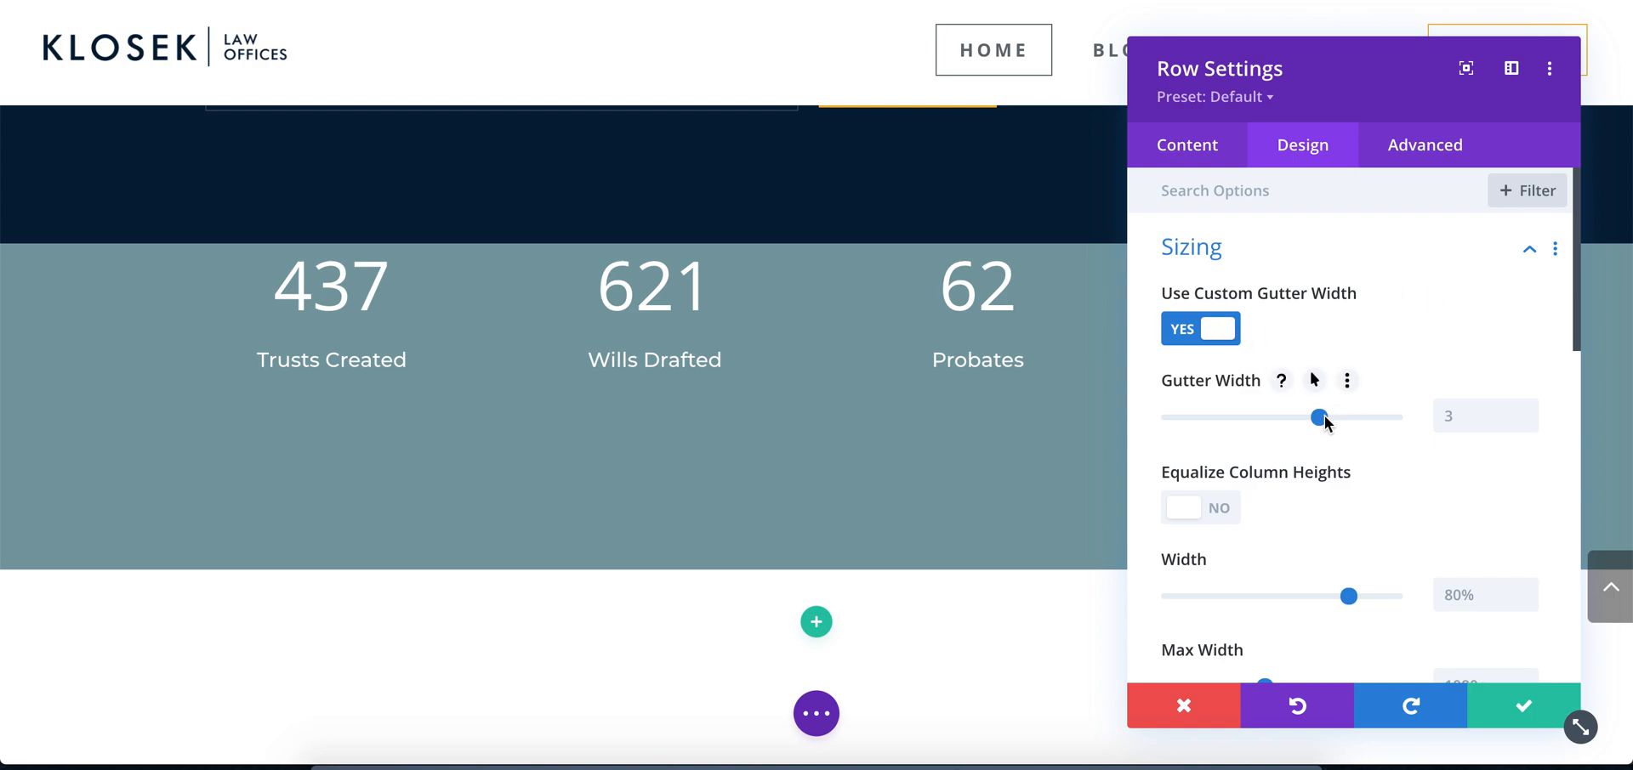
pyautogui.moveTo(1320, 420); pyautogui.dragTo(1105, 419)
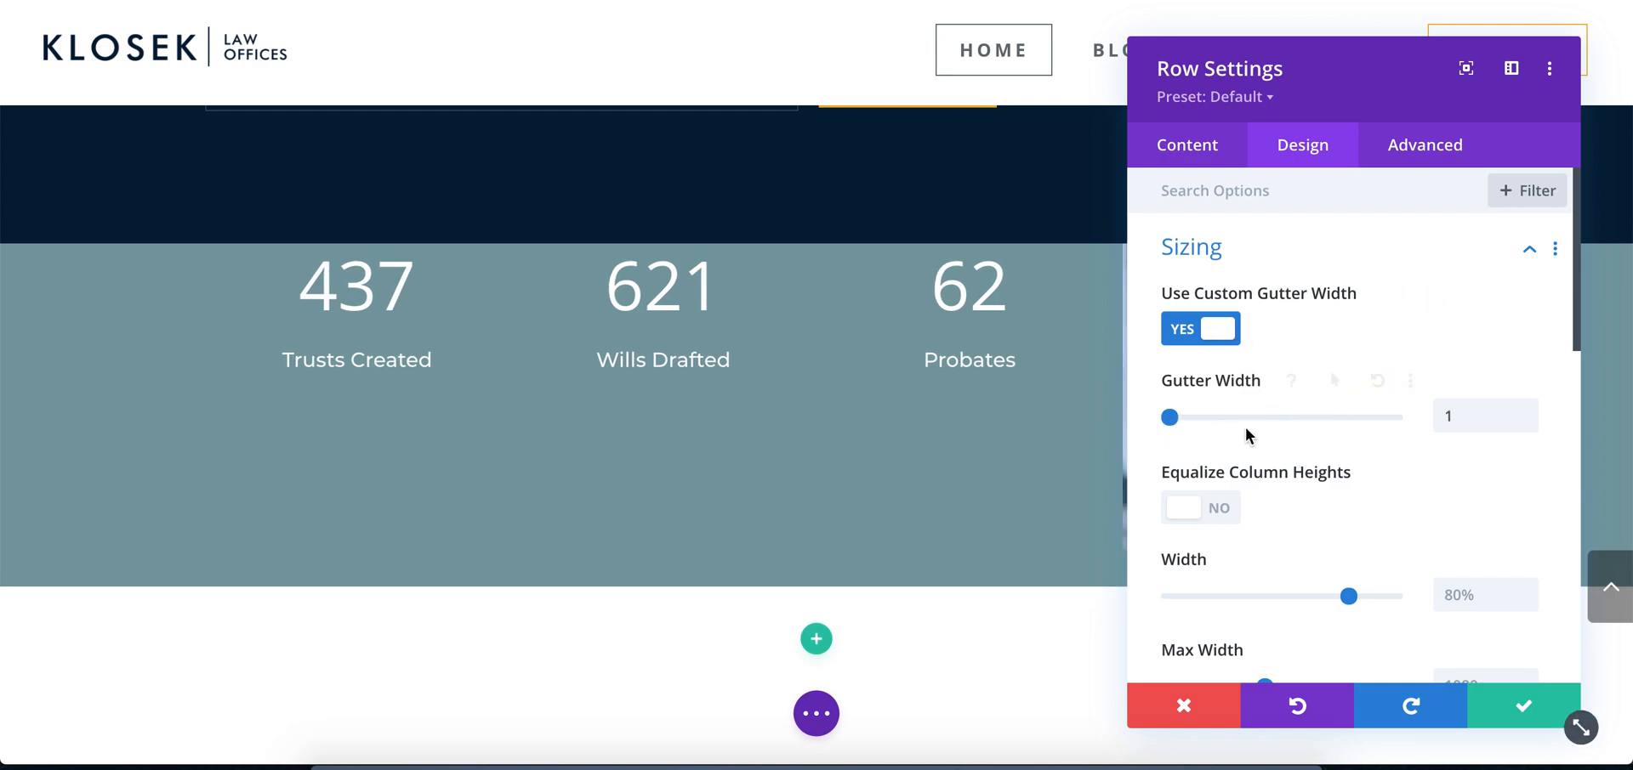
pyautogui.moveTo(1353, 79); pyautogui.dragTo(925, 195)
pyautogui.click(789, 625)
# Set the row's width and max width to 100% and save the row settings
pyautogui.scroll(-2, 918, 459)
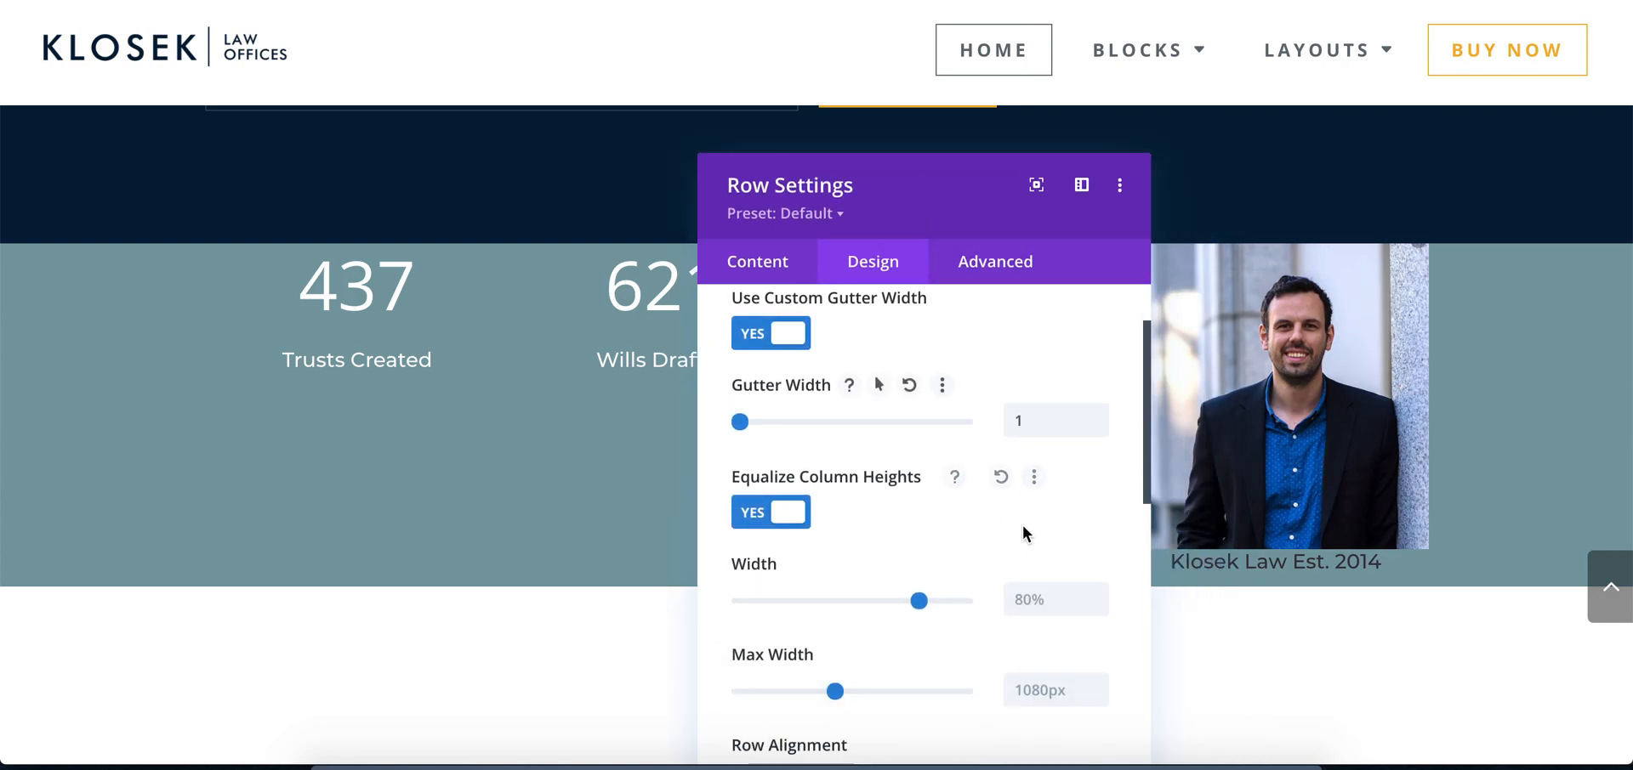
pyautogui.write('100%%')
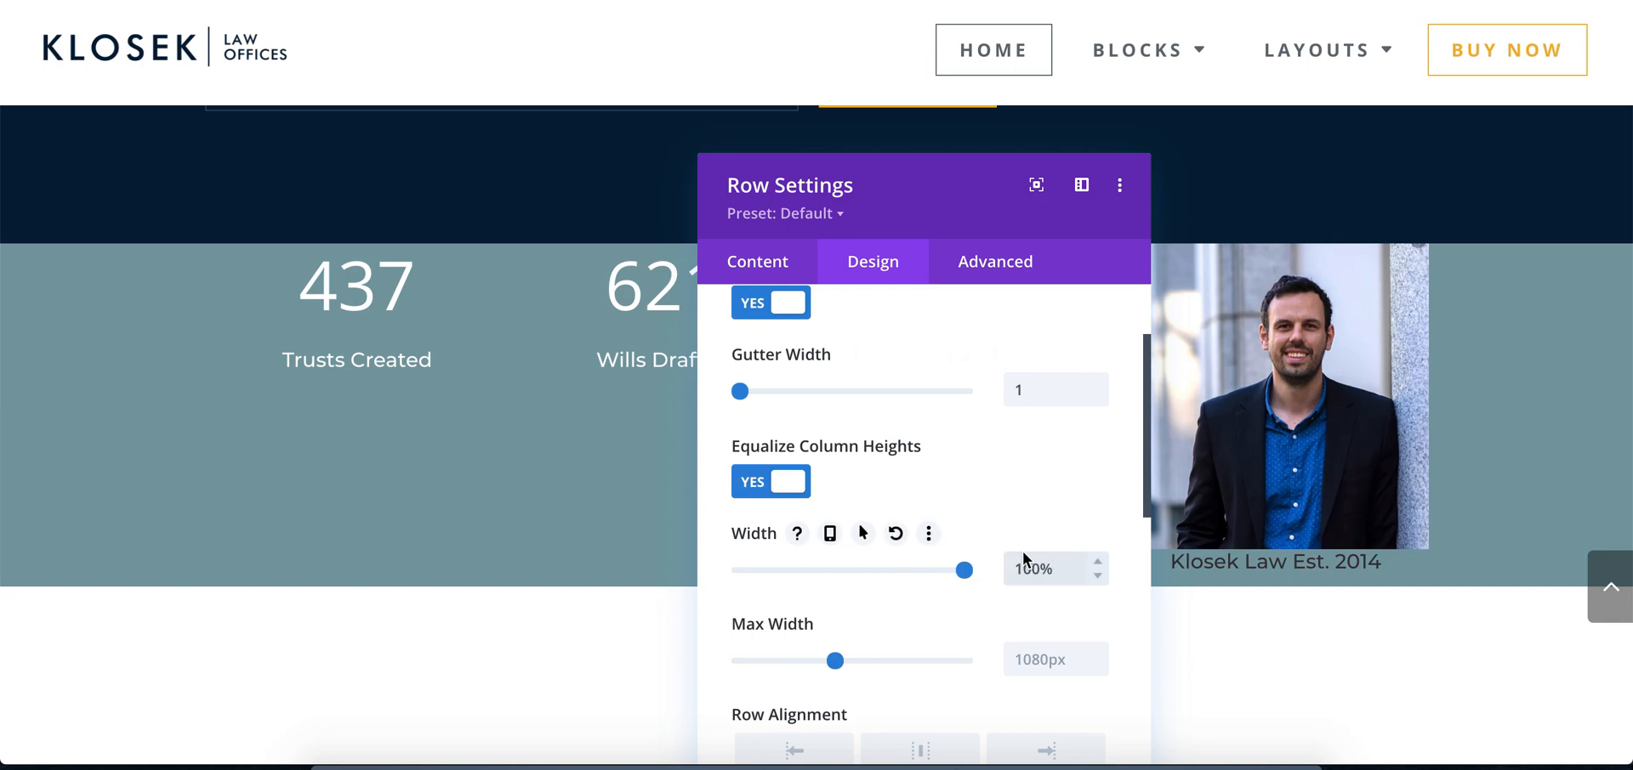
pyautogui.click(1032, 651)
pyautogui.write('100')
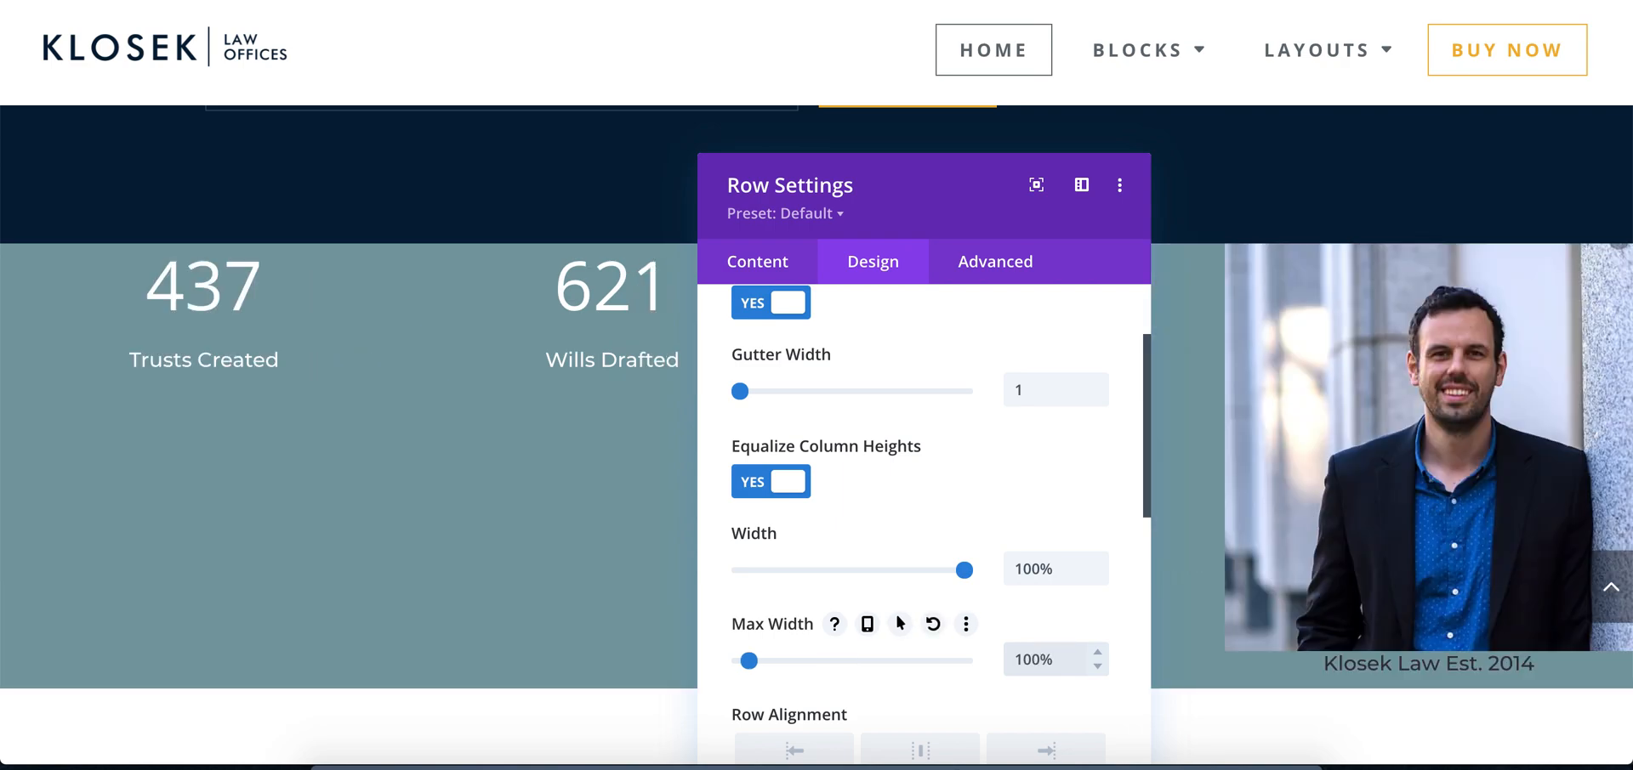
pyautogui.write('%')
pyautogui.scroll(-1, 1105, 624)
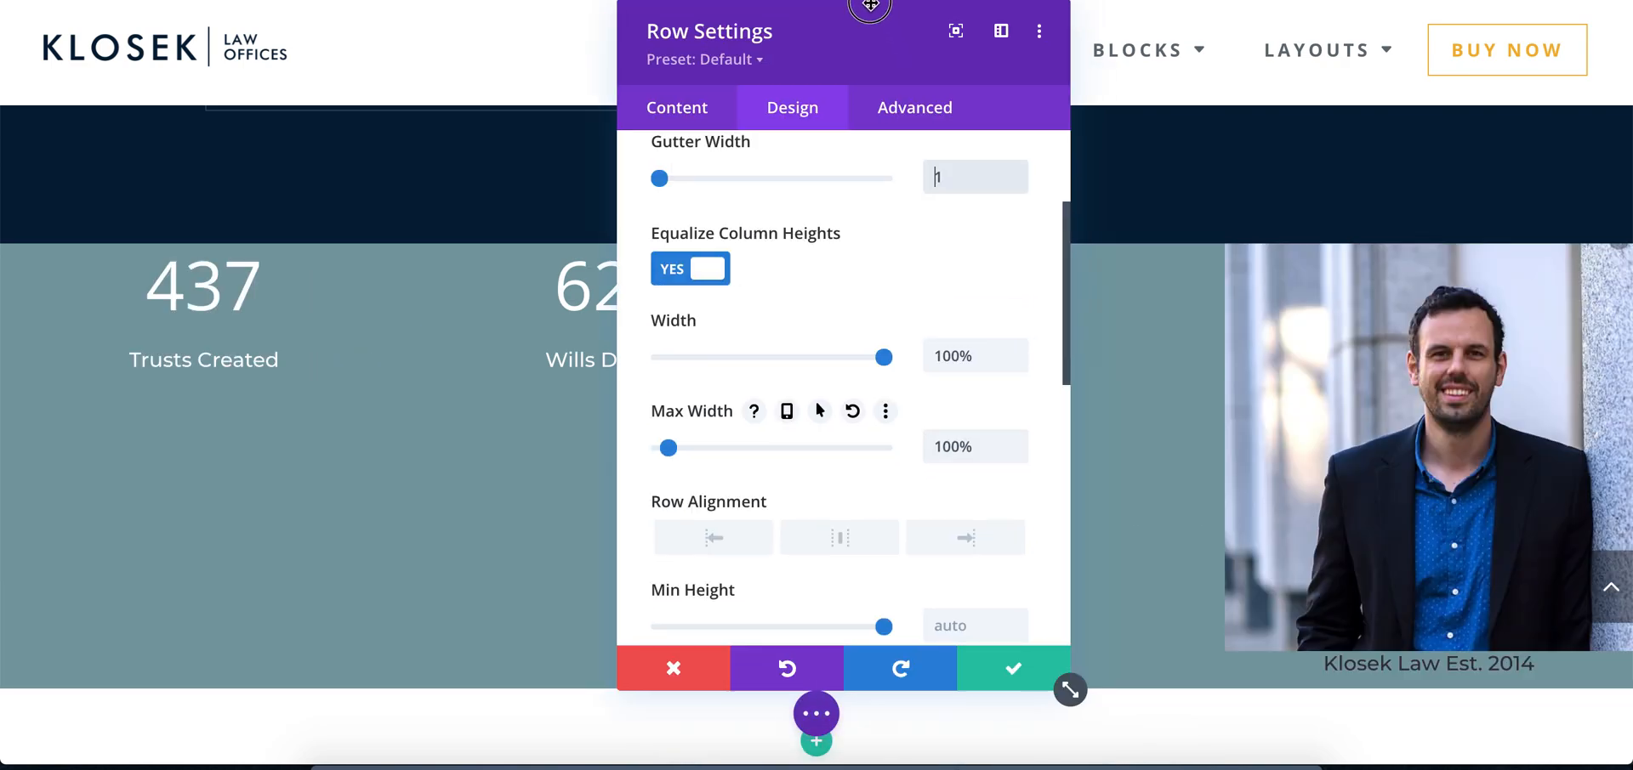
pyautogui.click(987, 669)
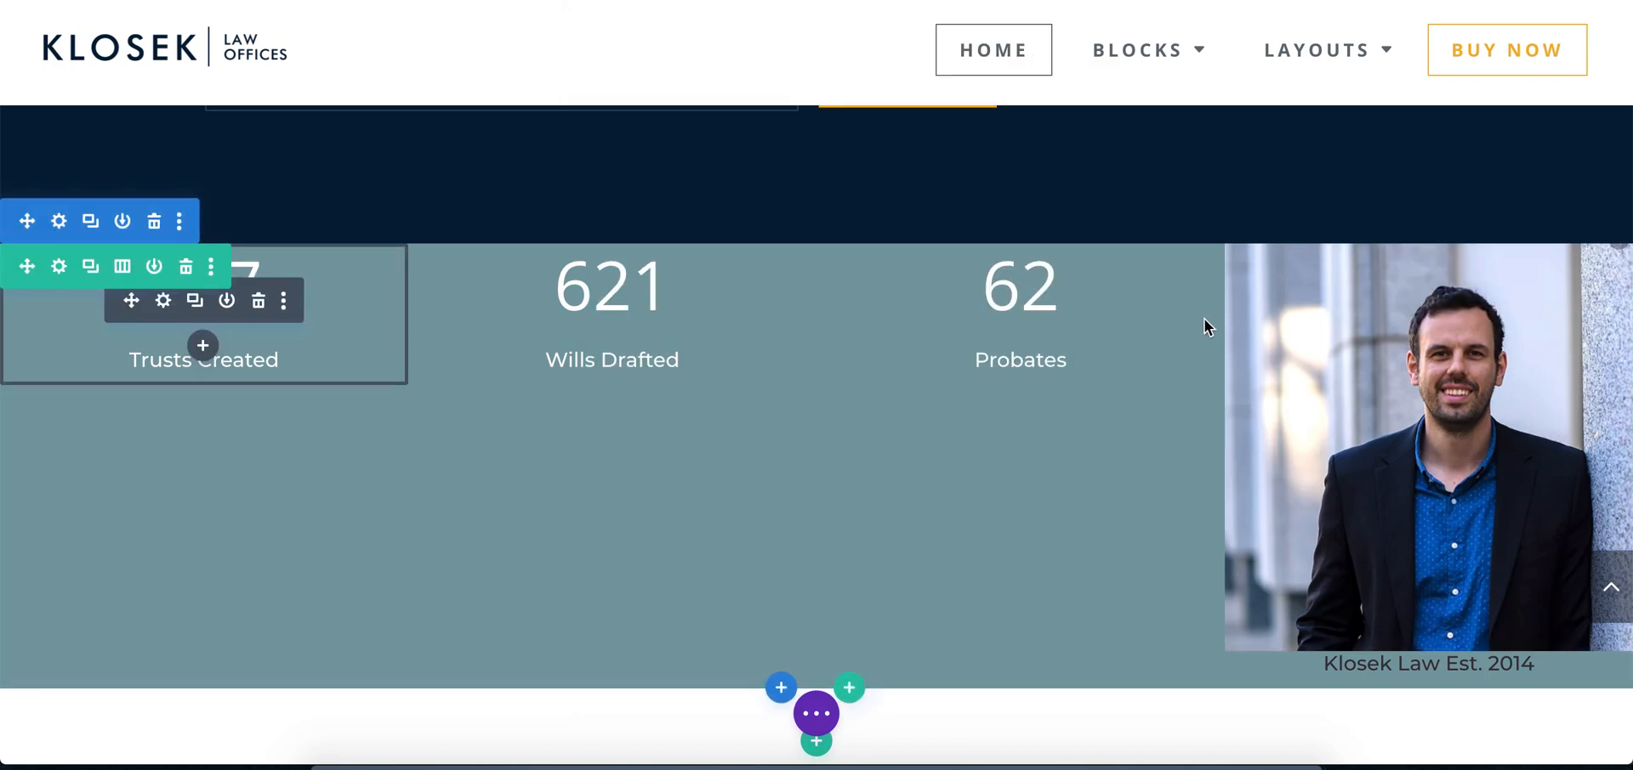
# Delete the portrait image and the Klosek Law Est. 2014 text from the stats row
pyautogui.click(612, 759)
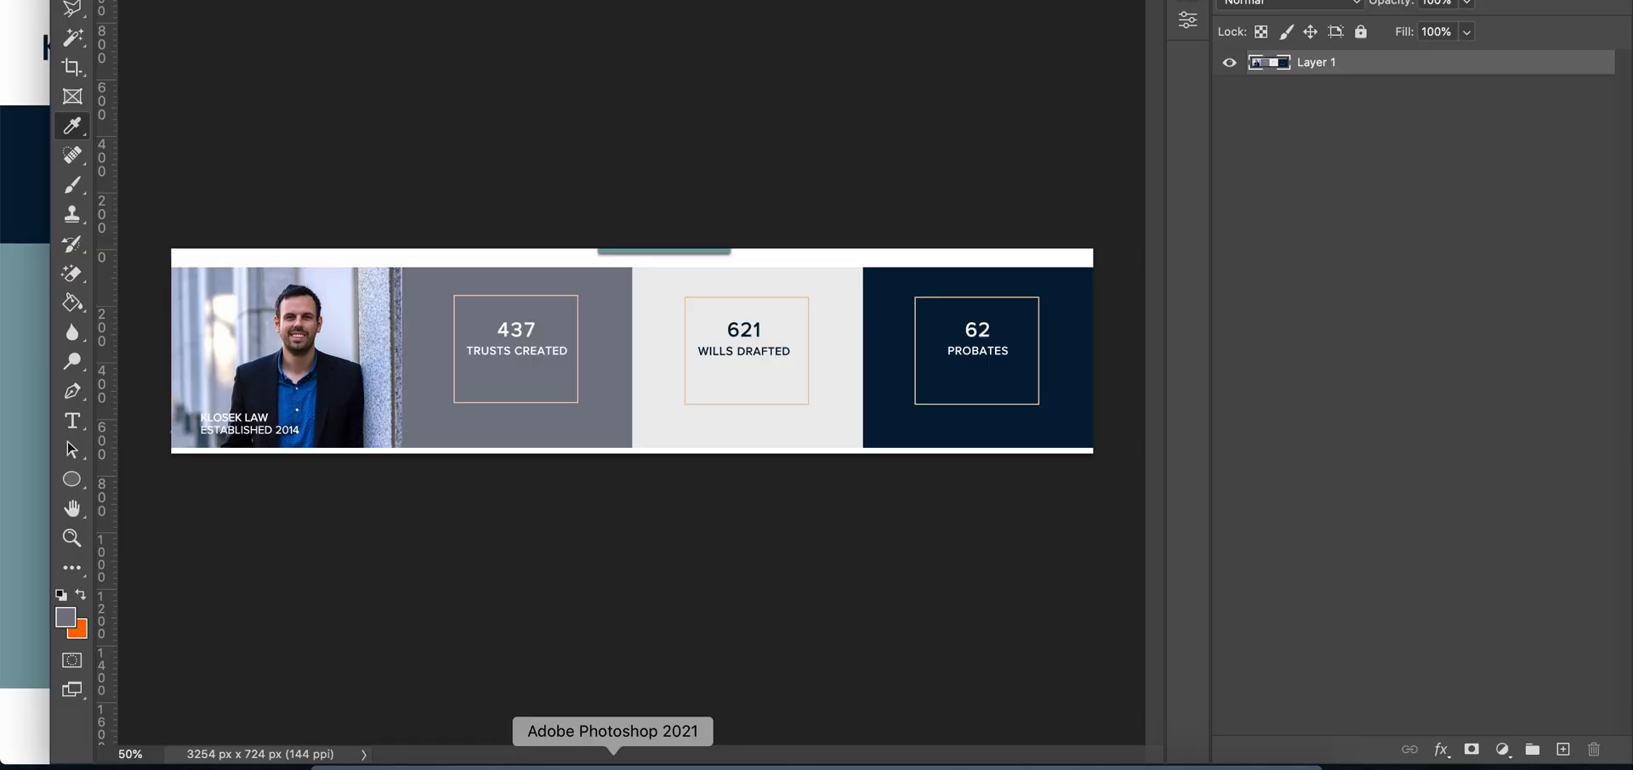
pyautogui.click(557, 759)
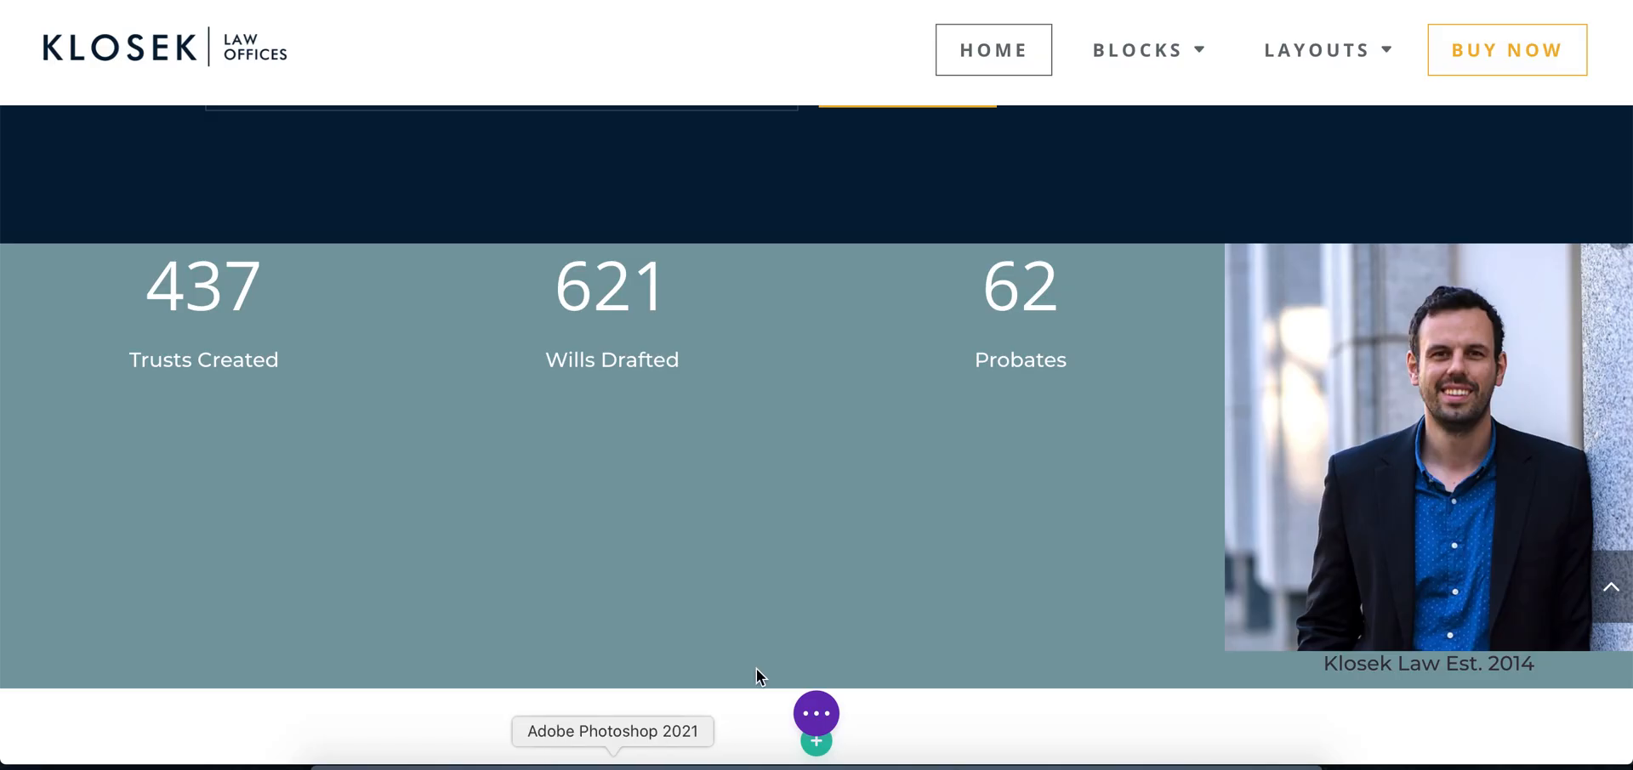
pyautogui.moveTo(1355, 300); pyautogui.dragTo(233, 339)
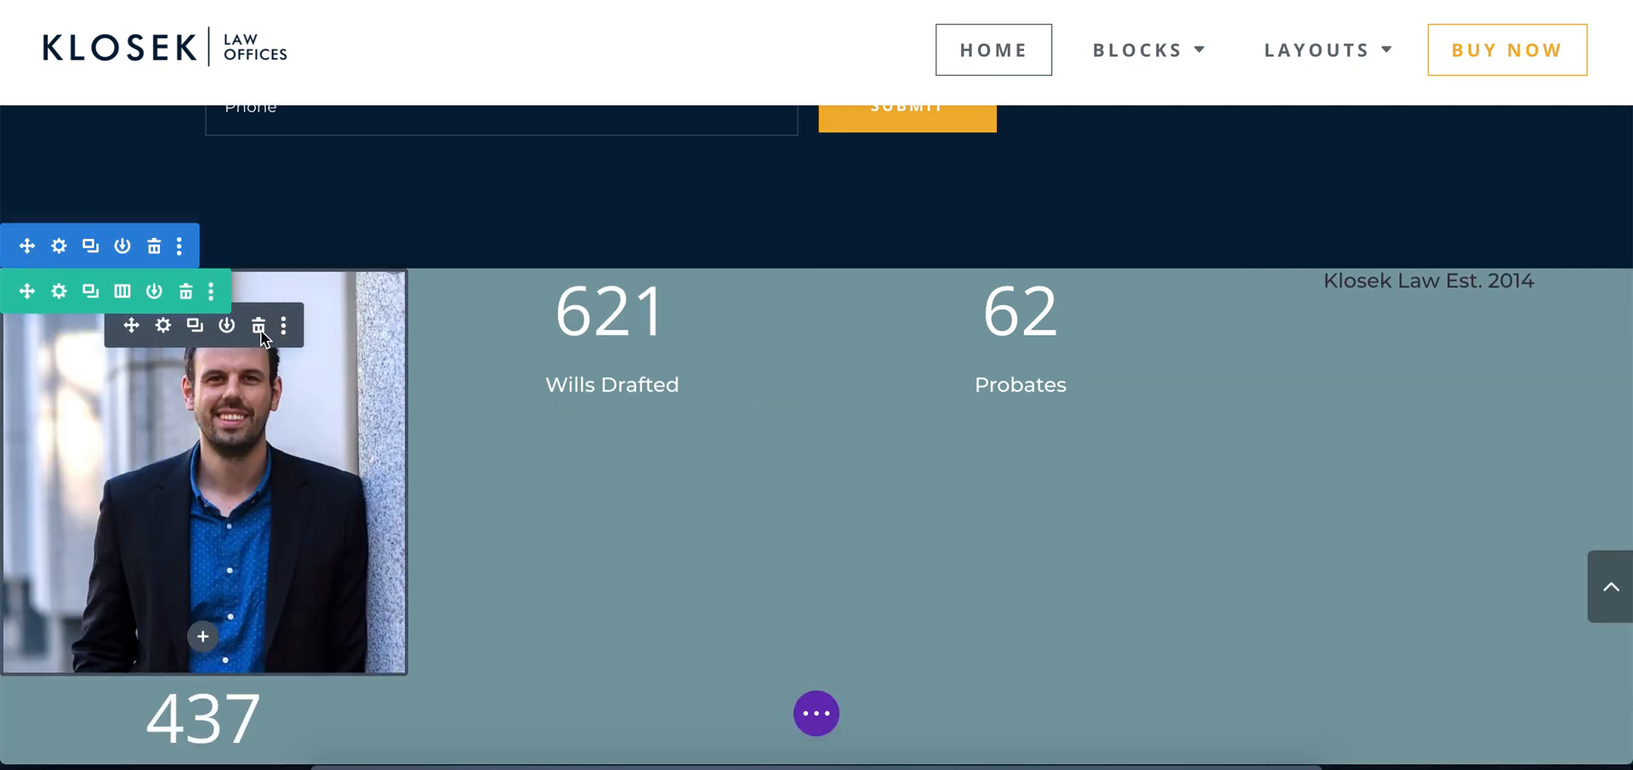
pyautogui.click(259, 330)
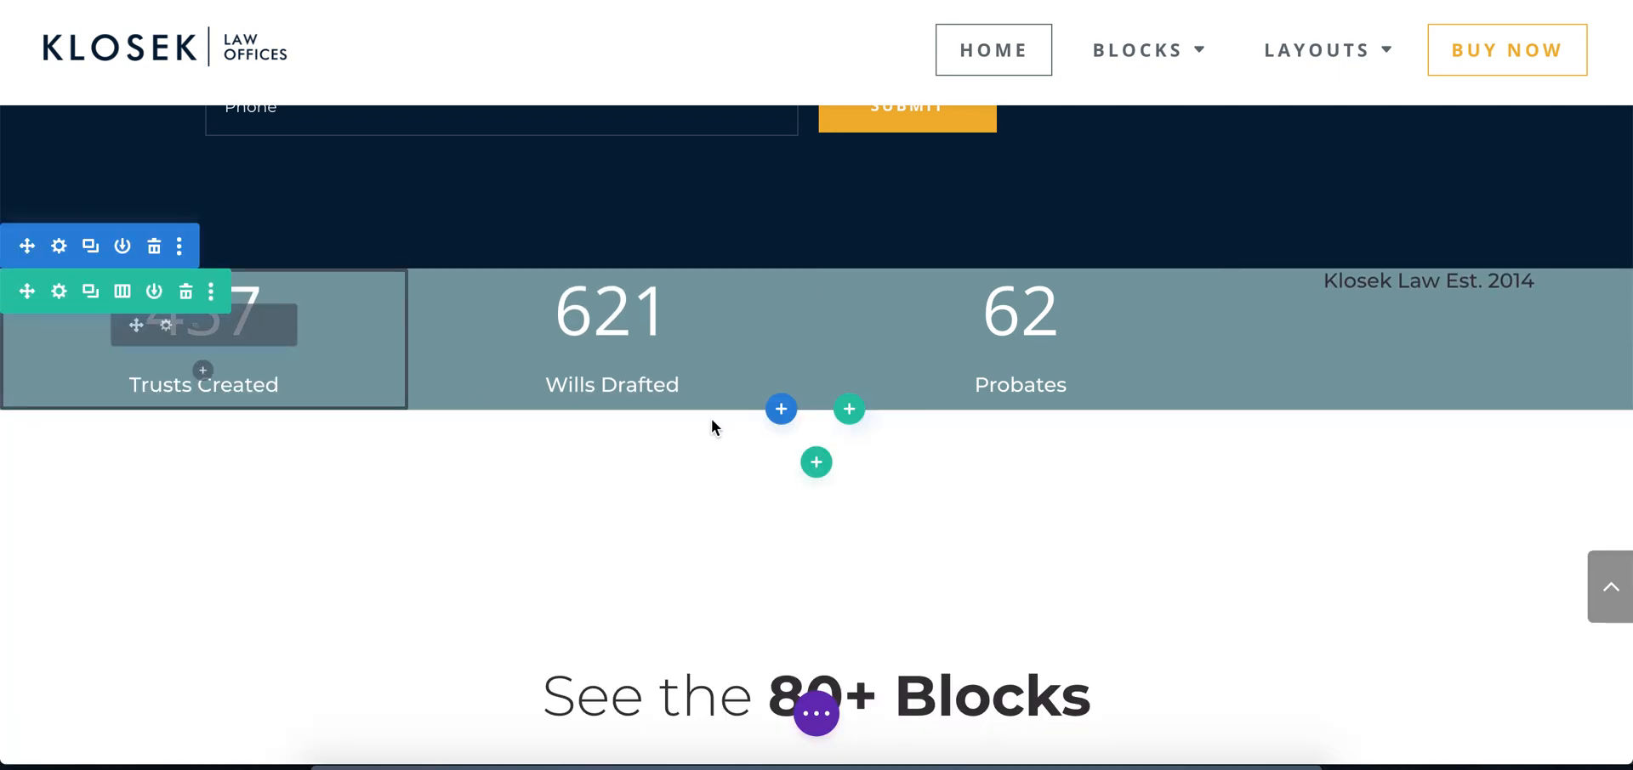
pyautogui.click(1481, 287)
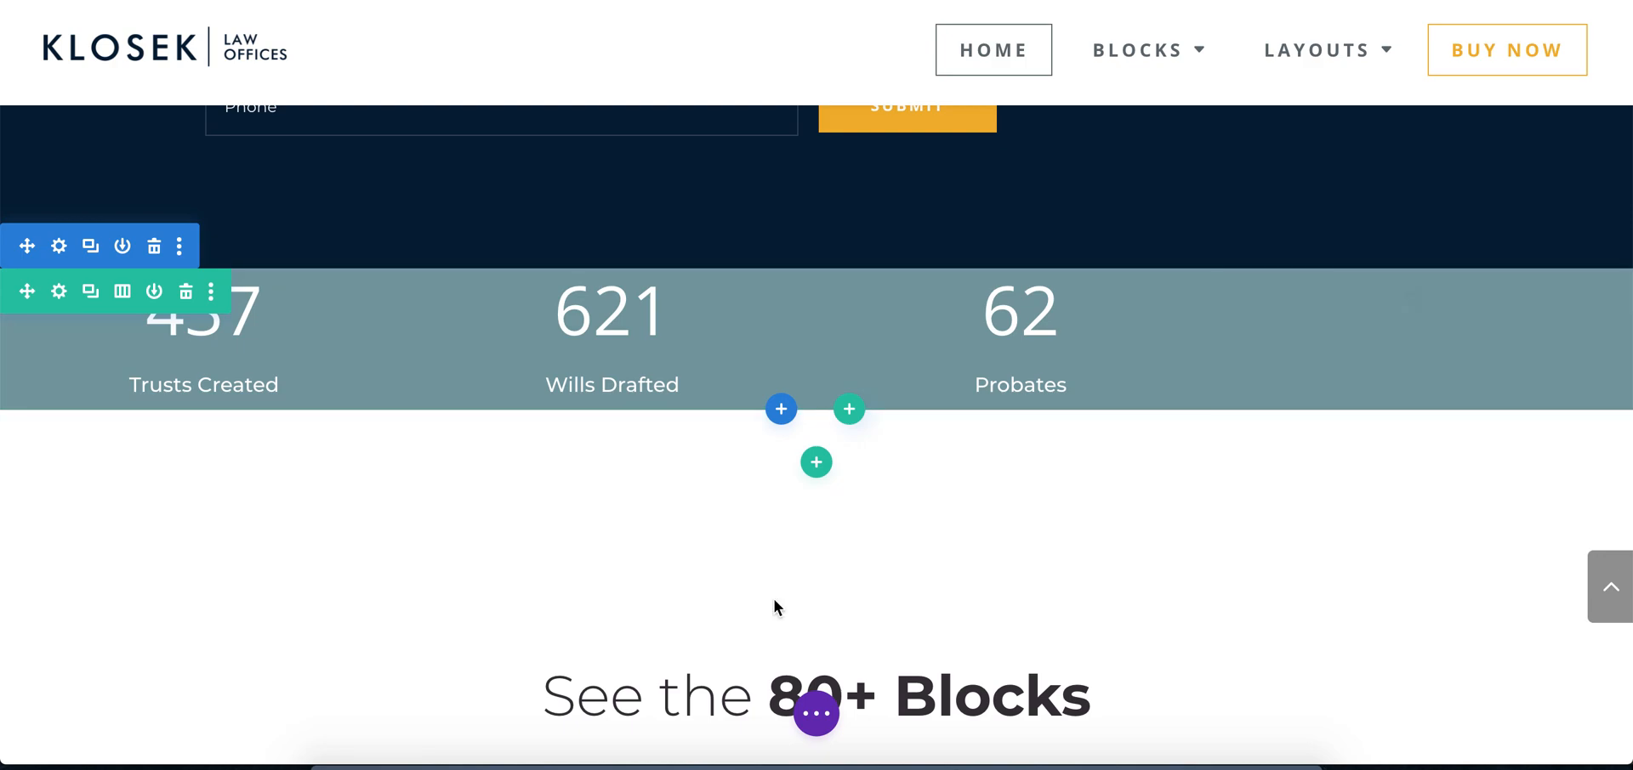
# Shift the Probates, Wills Drafted and Trusts Created counters into the fourth, third and second columns, leaving the first column empty
pyautogui.click(613, 761)
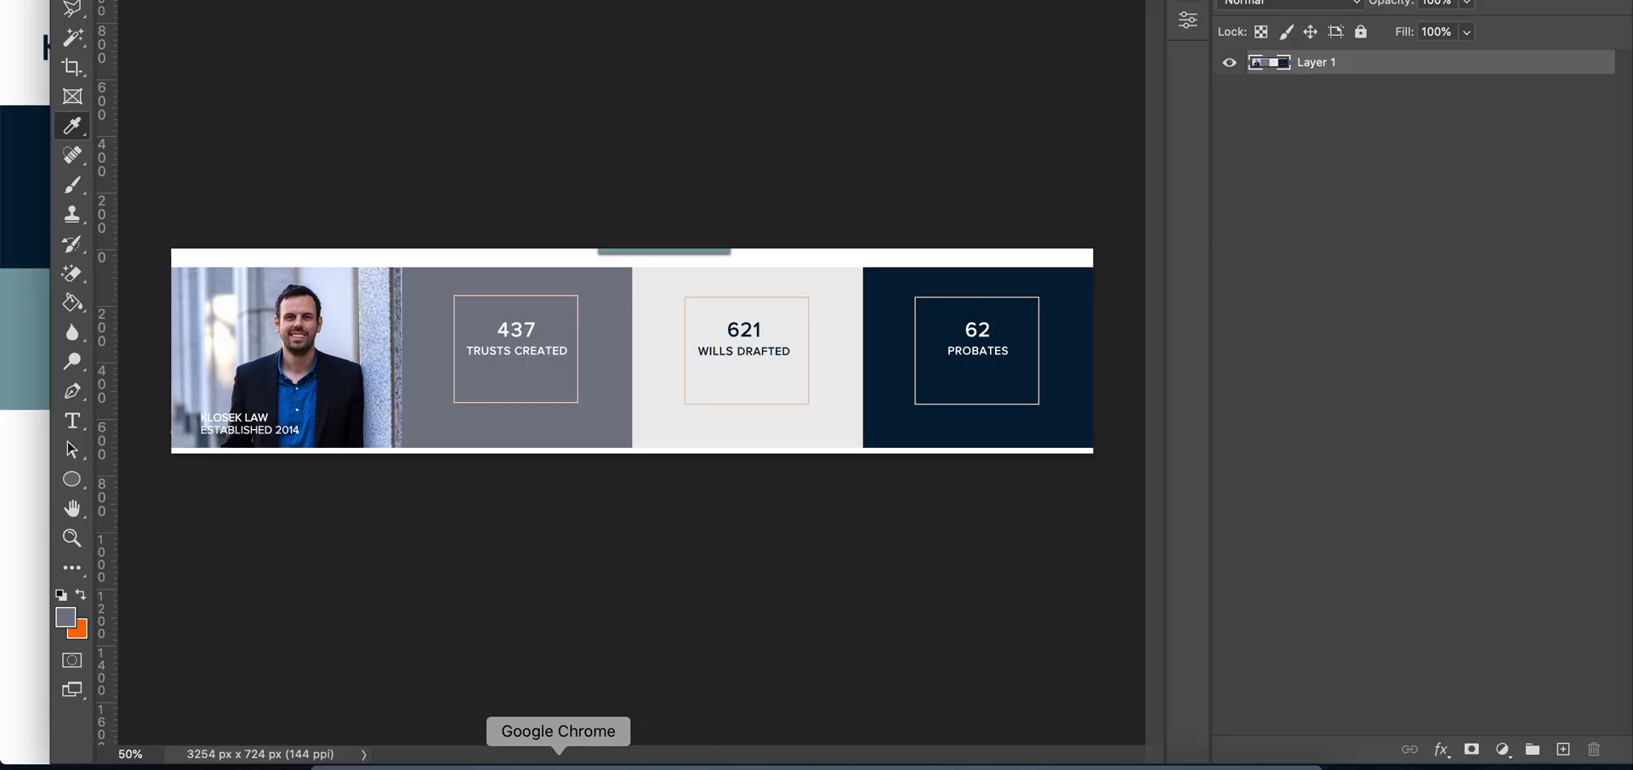
pyautogui.click(557, 759)
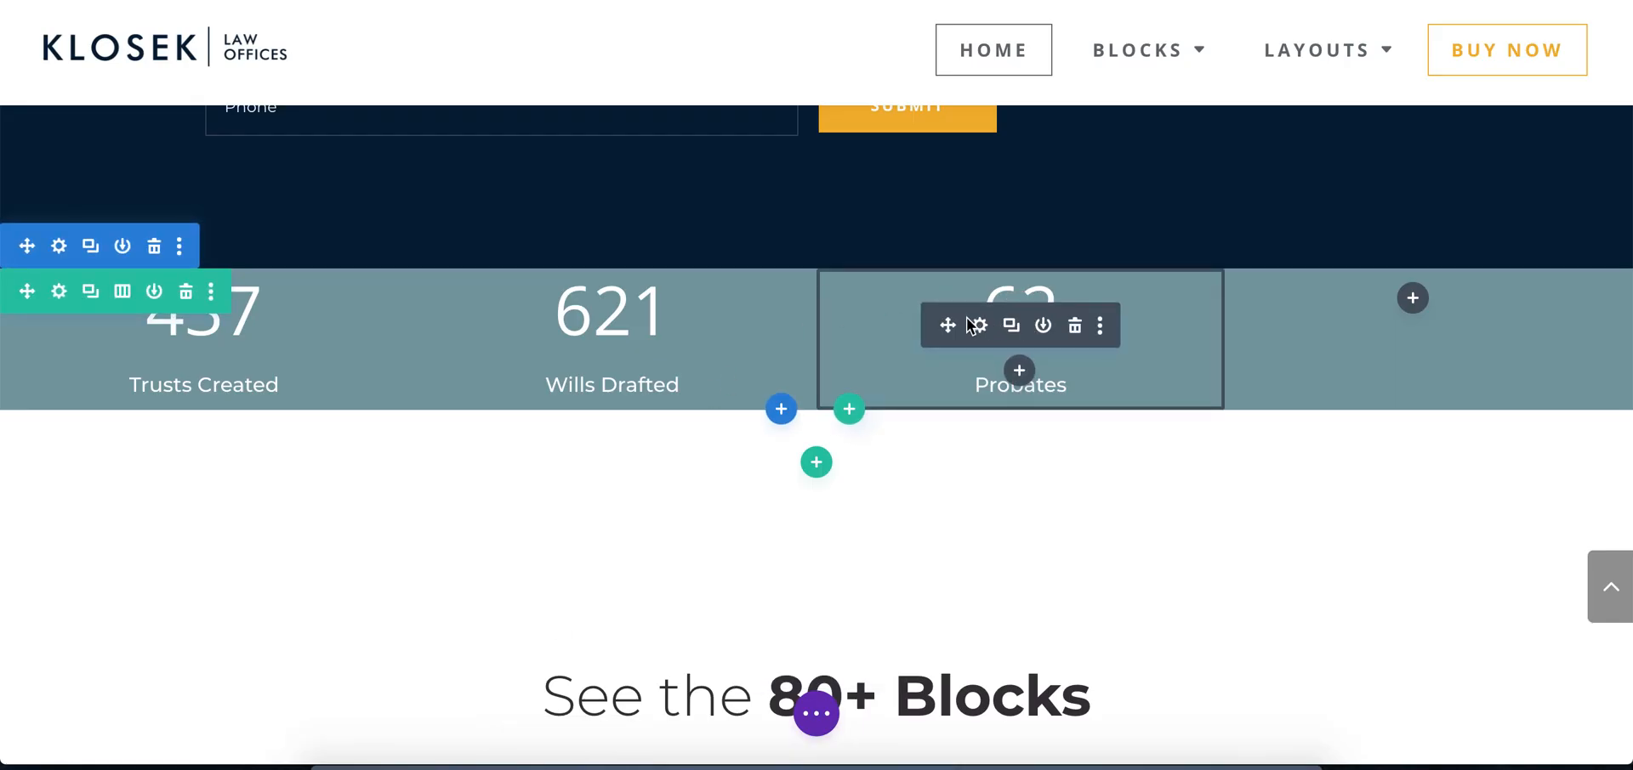
pyautogui.moveTo(949, 328); pyautogui.dragTo(1369, 319)
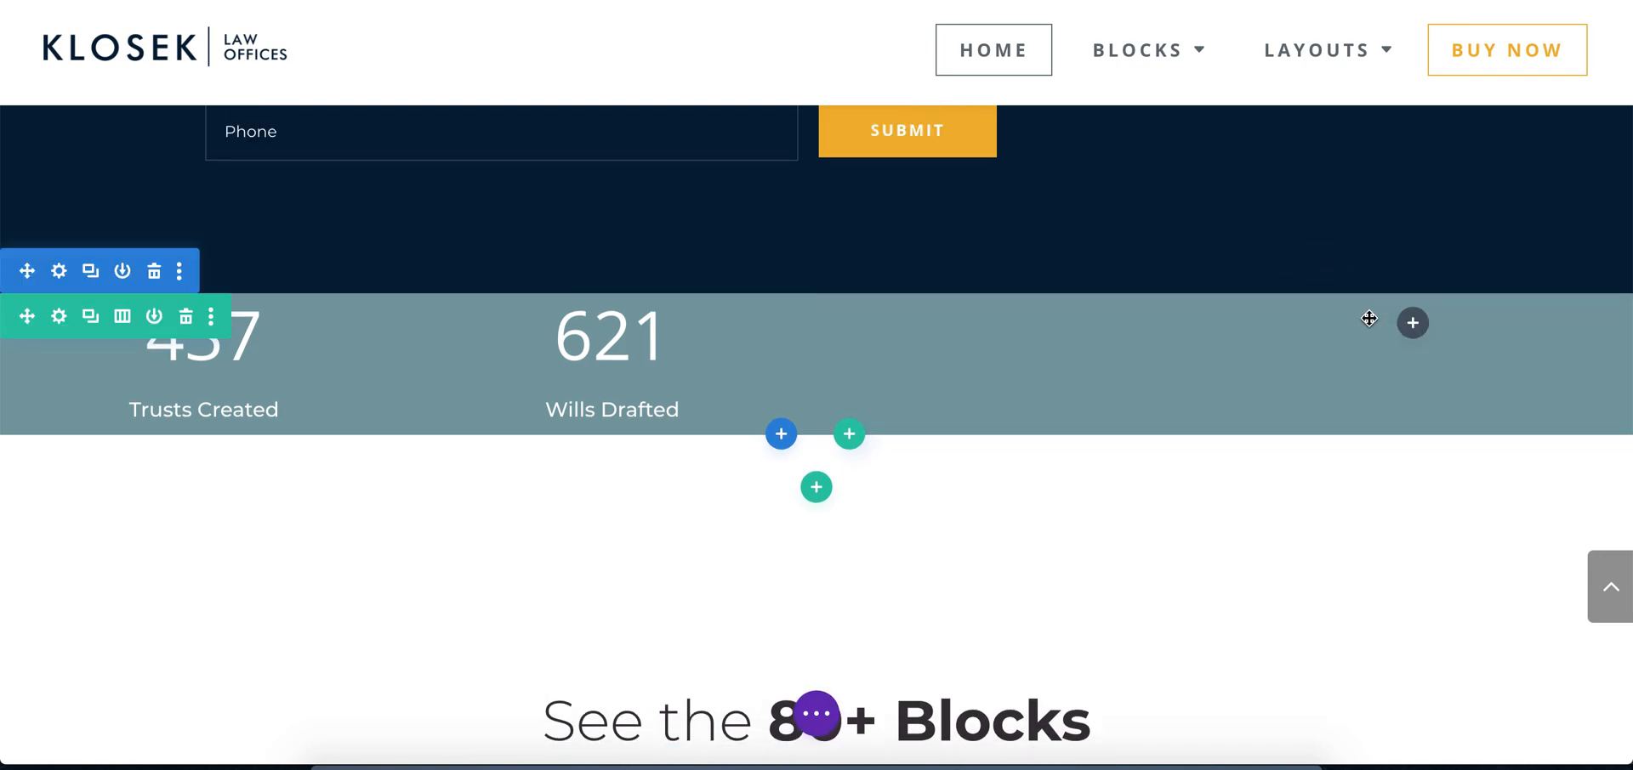
pyautogui.moveTo(541, 350); pyautogui.dragTo(1018, 347)
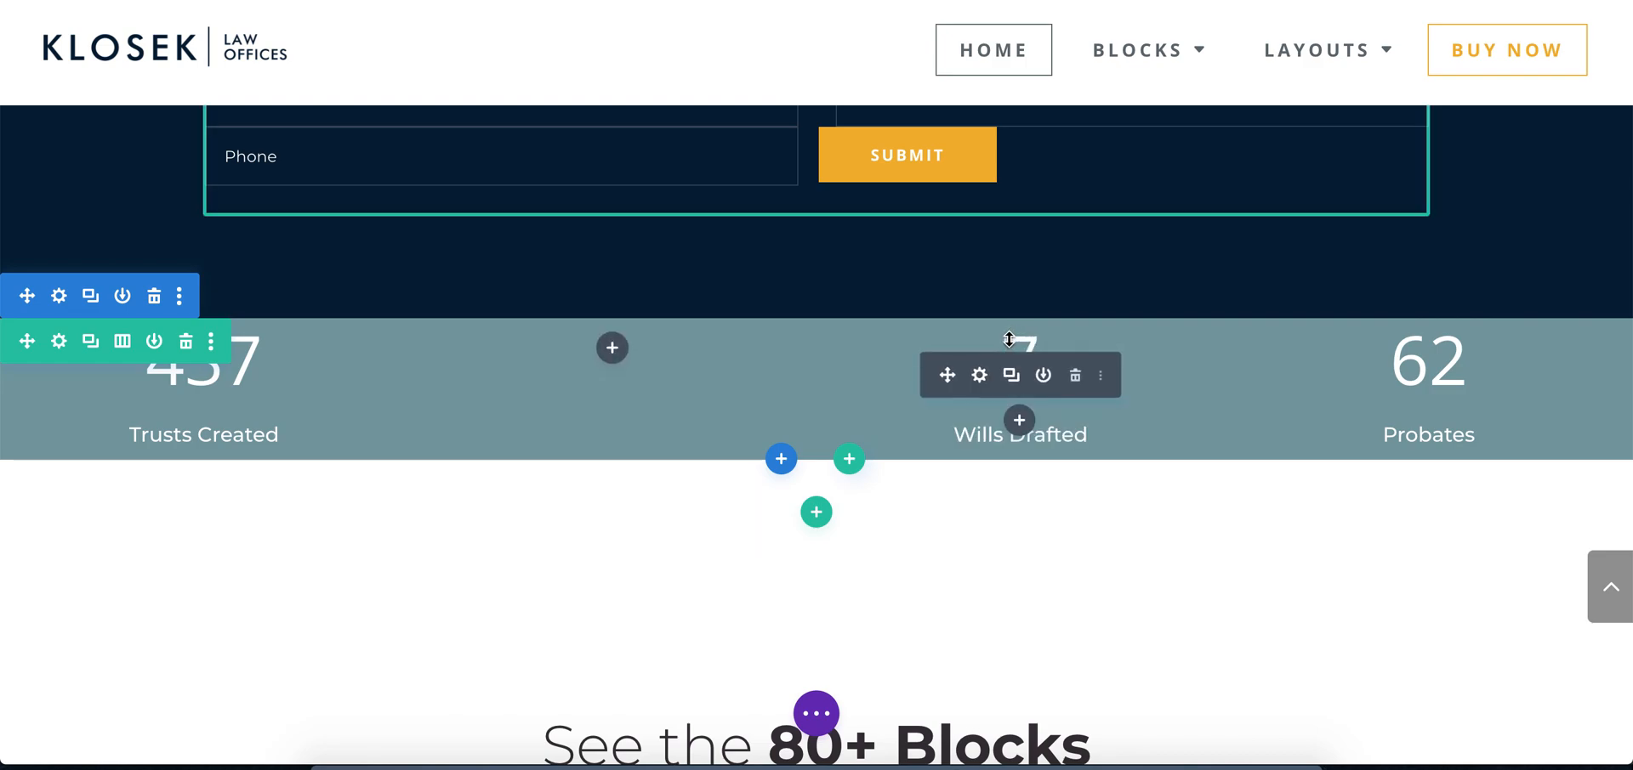
pyautogui.moveTo(133, 371); pyautogui.dragTo(595, 366)
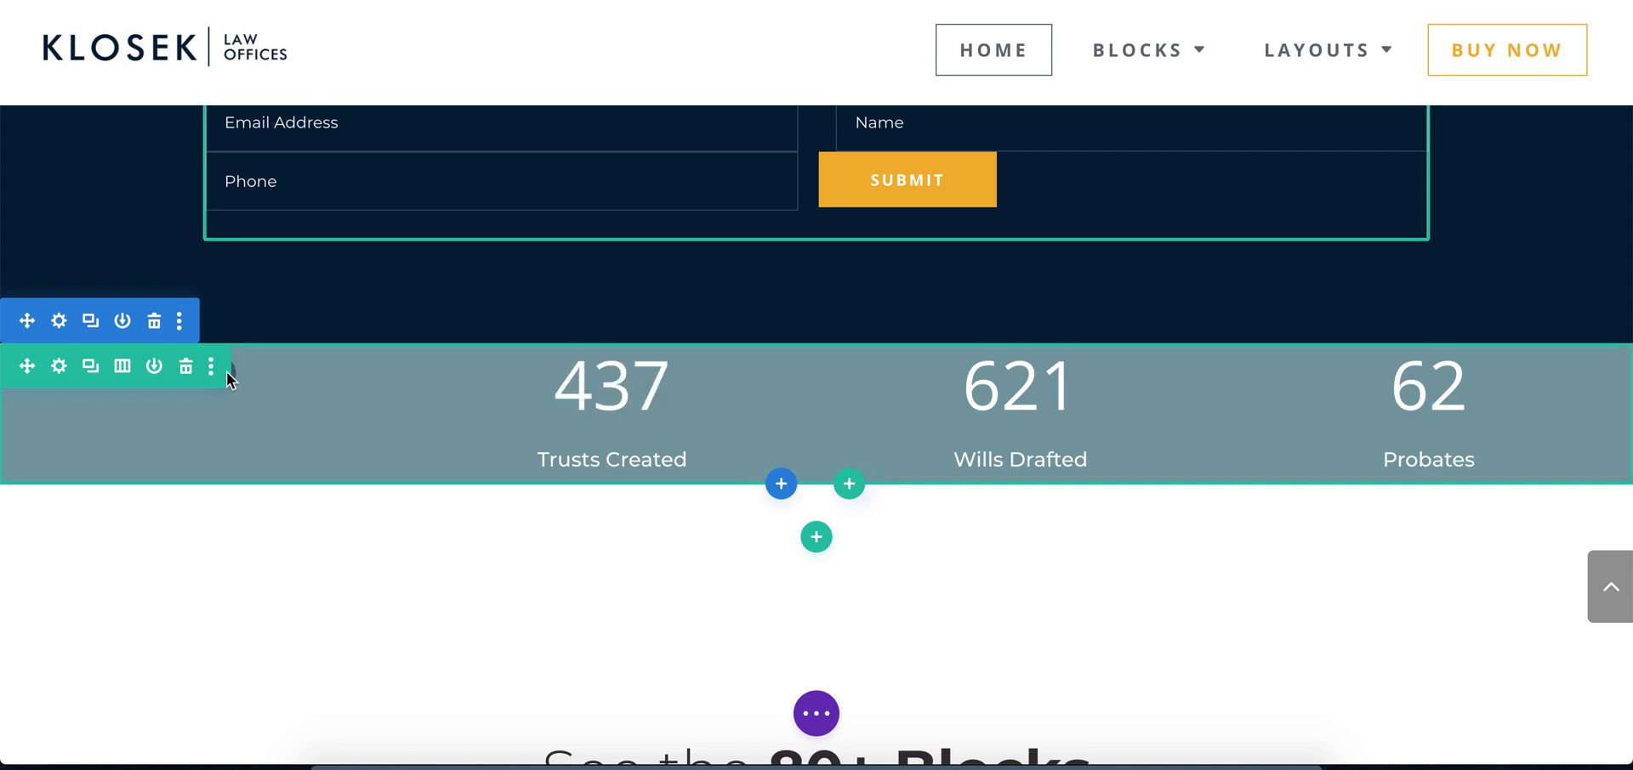
# Open the background options of the stats row's first column, moving the settings window off that column
pyautogui.click(64, 371)
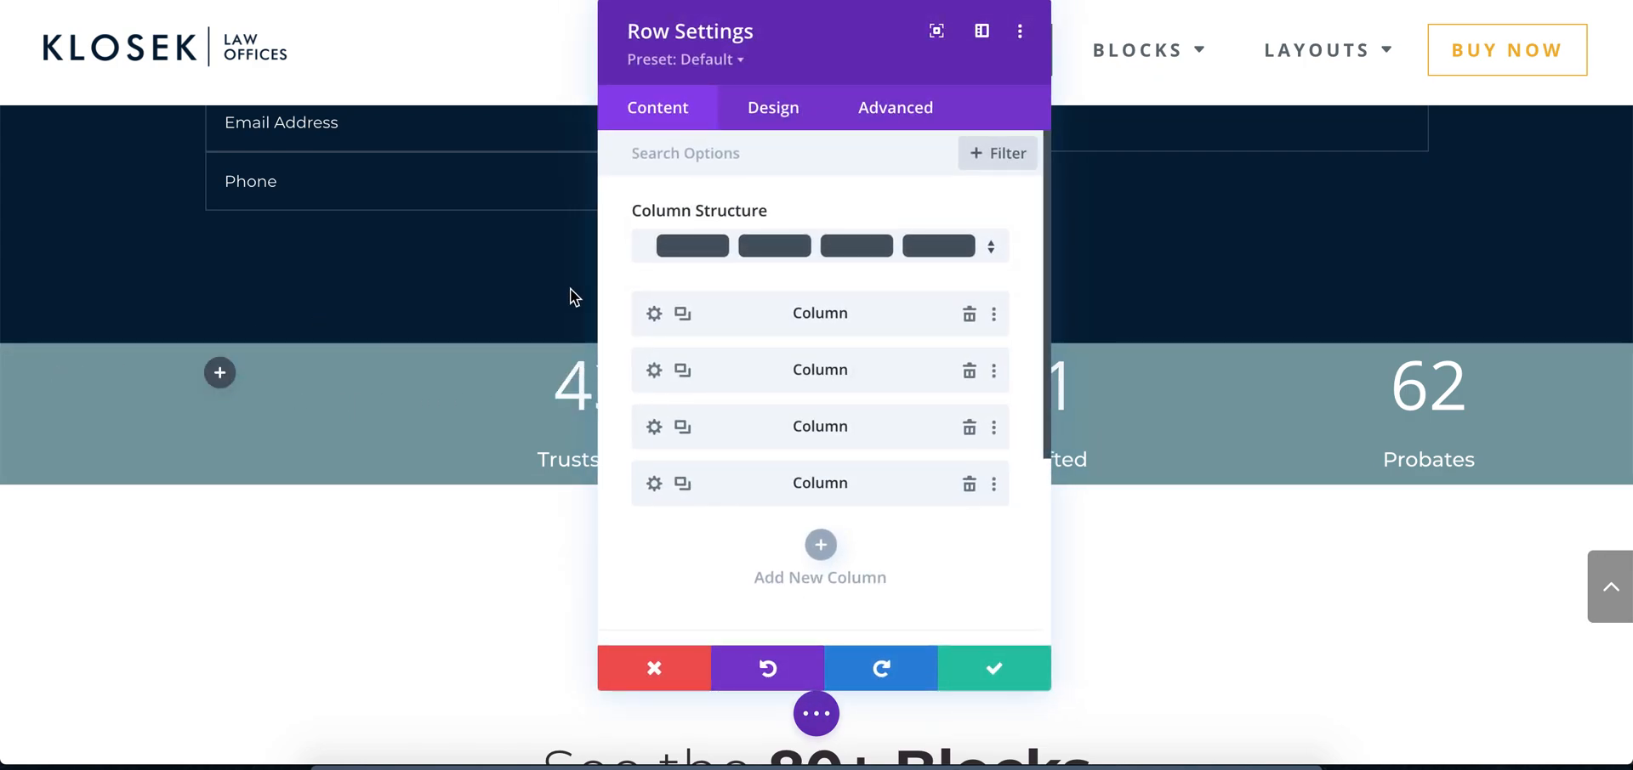
pyautogui.click(654, 314)
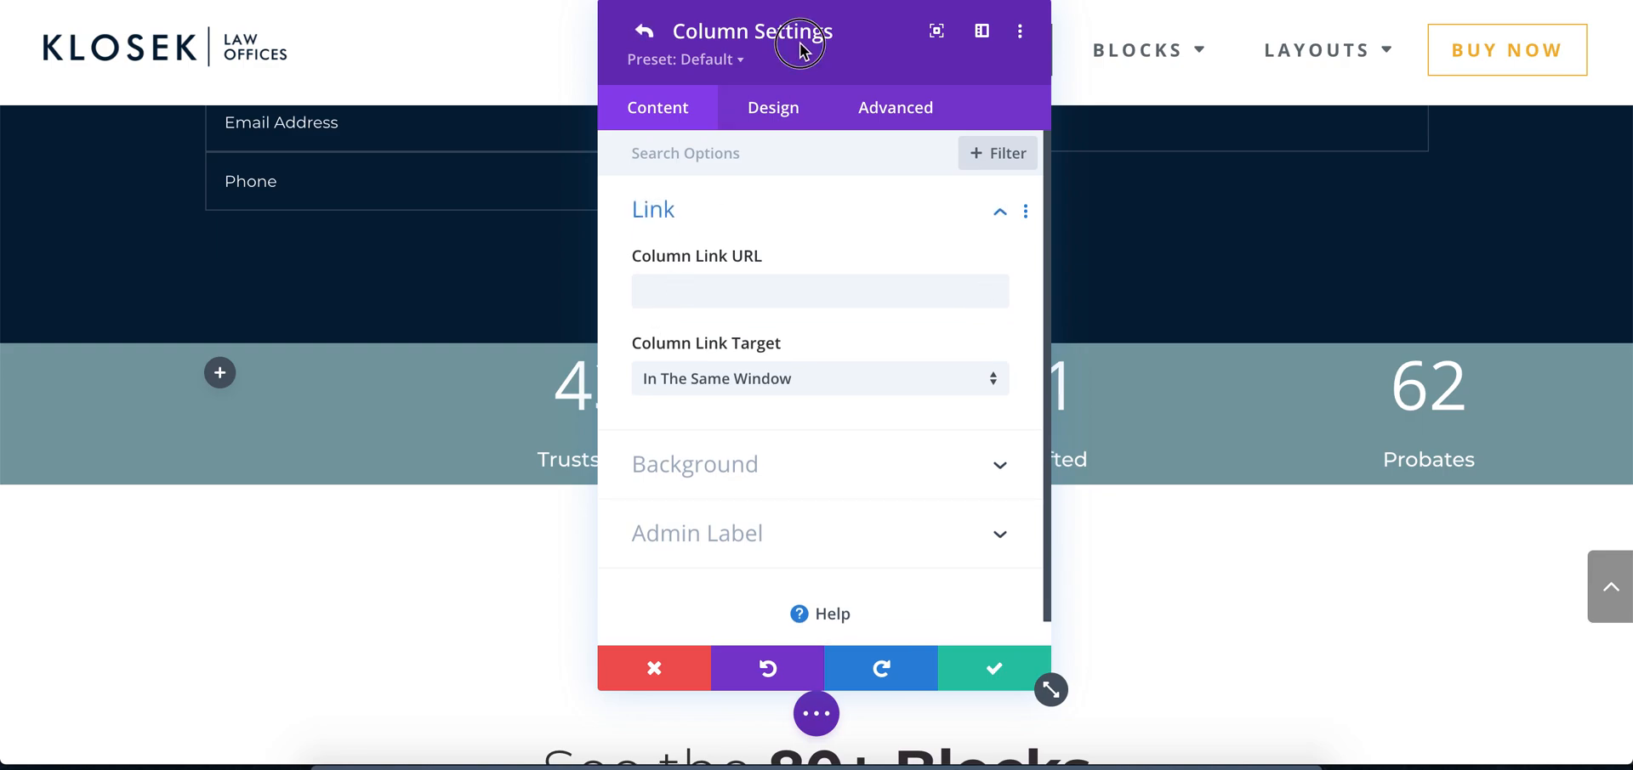
pyautogui.moveTo(798, 48); pyautogui.dragTo(1103, 47)
pyautogui.moveTo(1095, 256)
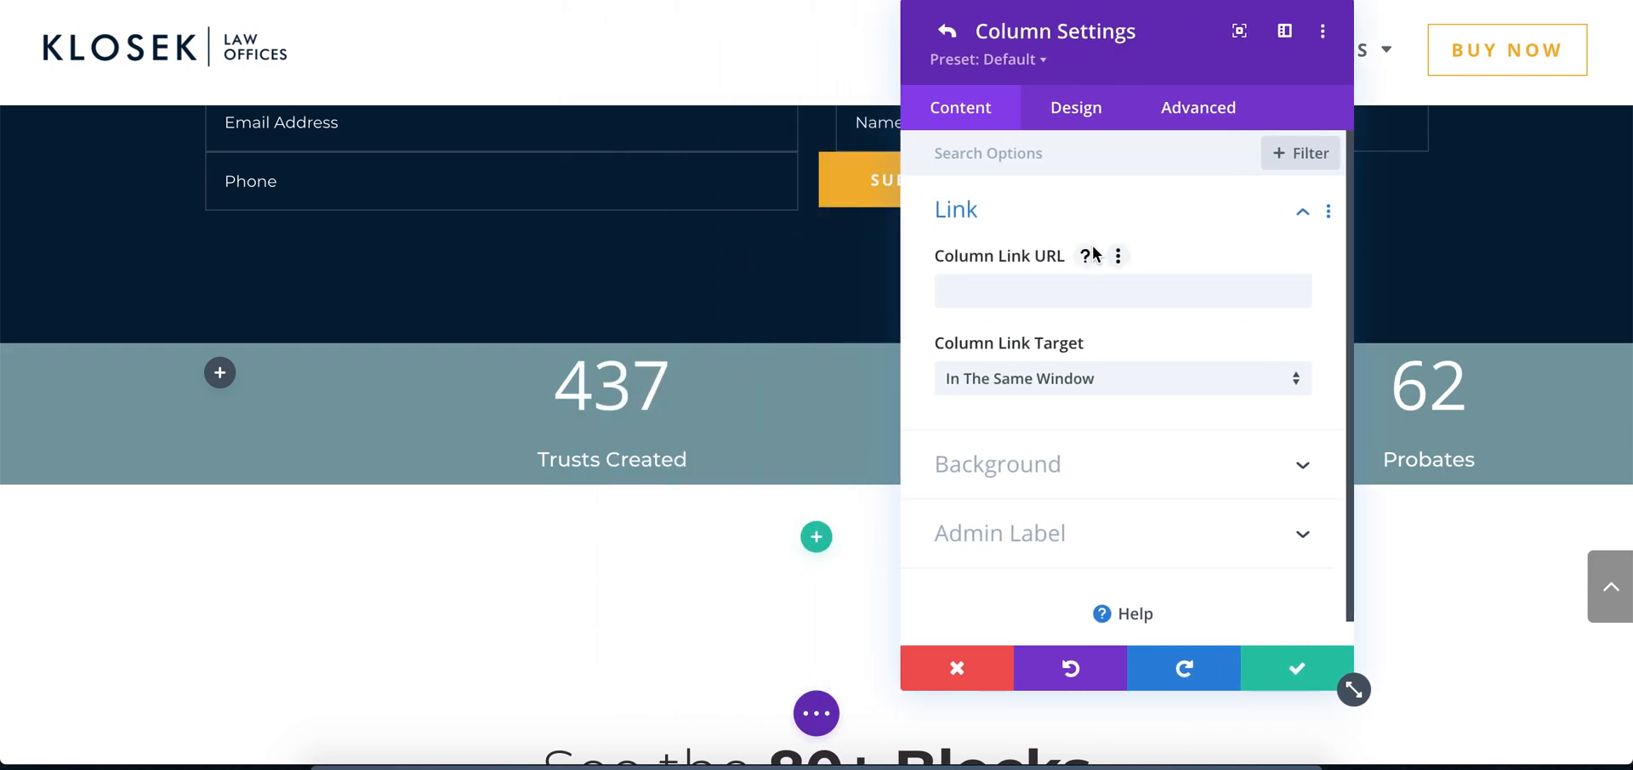
pyautogui.click(1034, 476)
pyautogui.click(1097, 425)
pyautogui.write('#797c87')
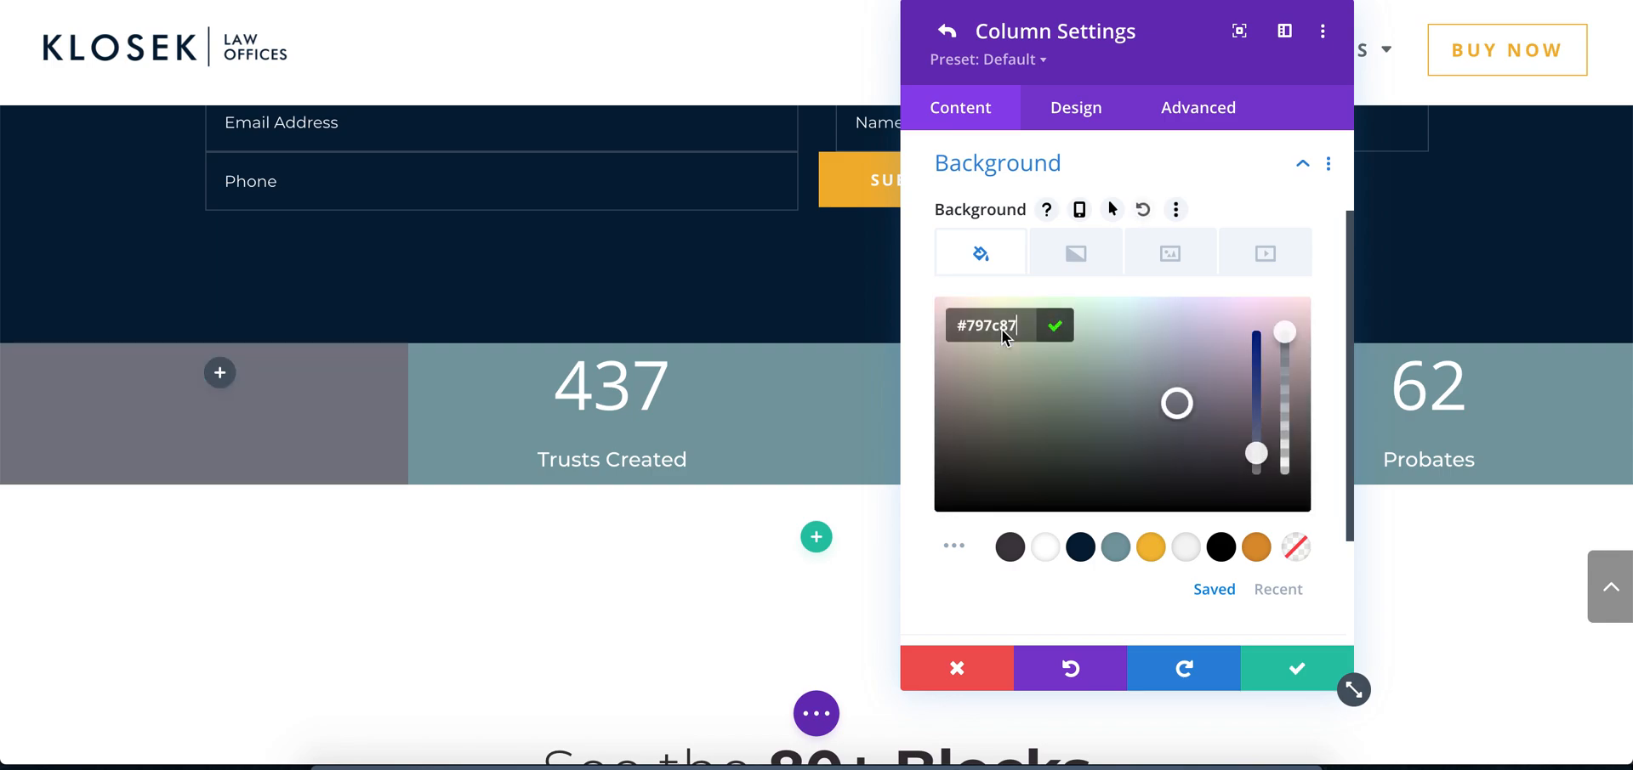
pyautogui.click(1056, 328)
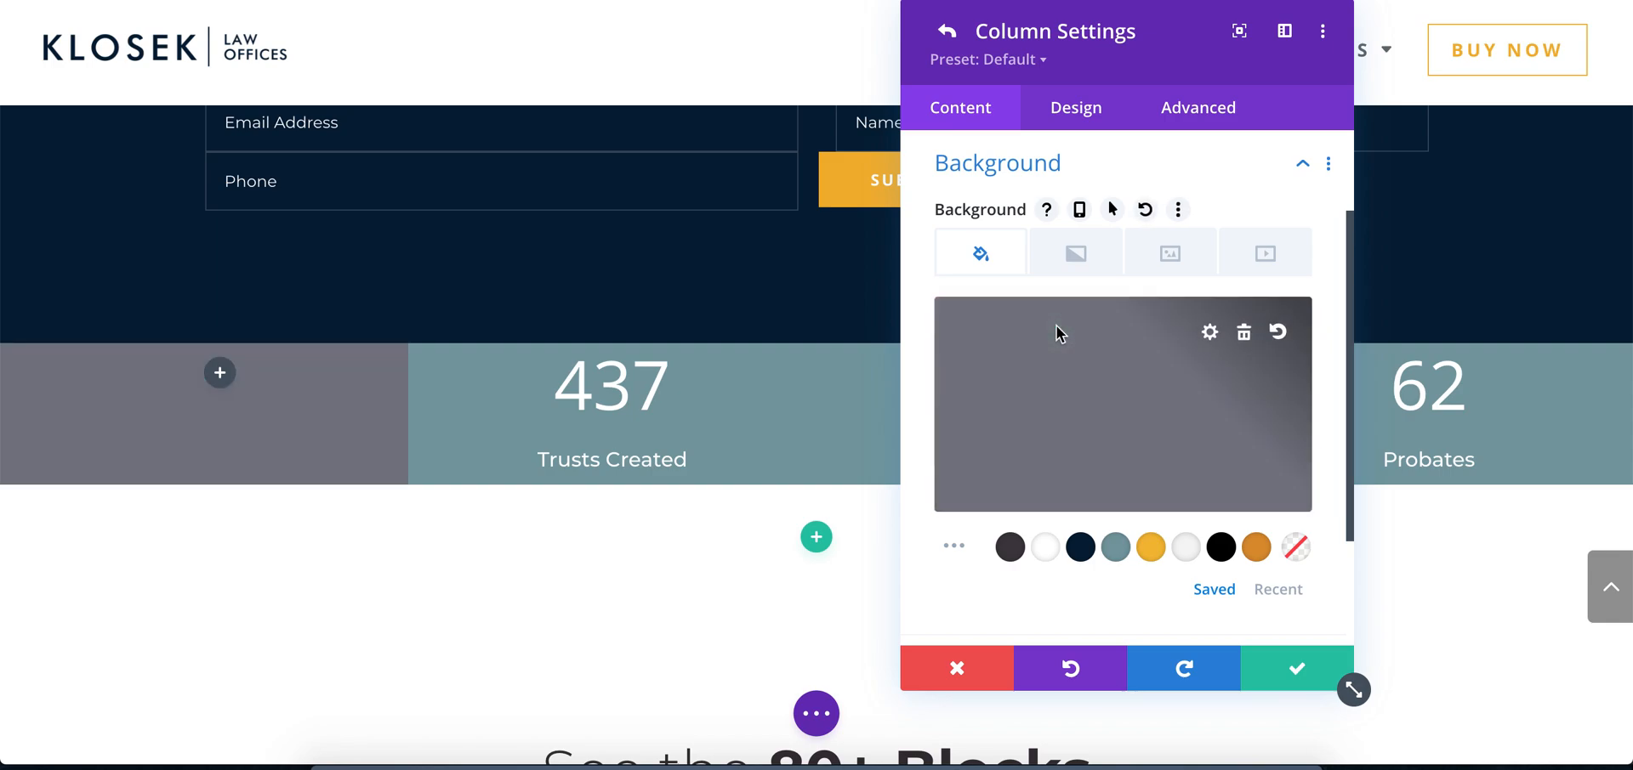
pyautogui.click(1243, 333)
# Set the media library portrait Screen-Shot-2020-11-18-at-8.19.10-PM.png as the first column's background image
pyautogui.click(1163, 257)
pyautogui.click(1118, 358)
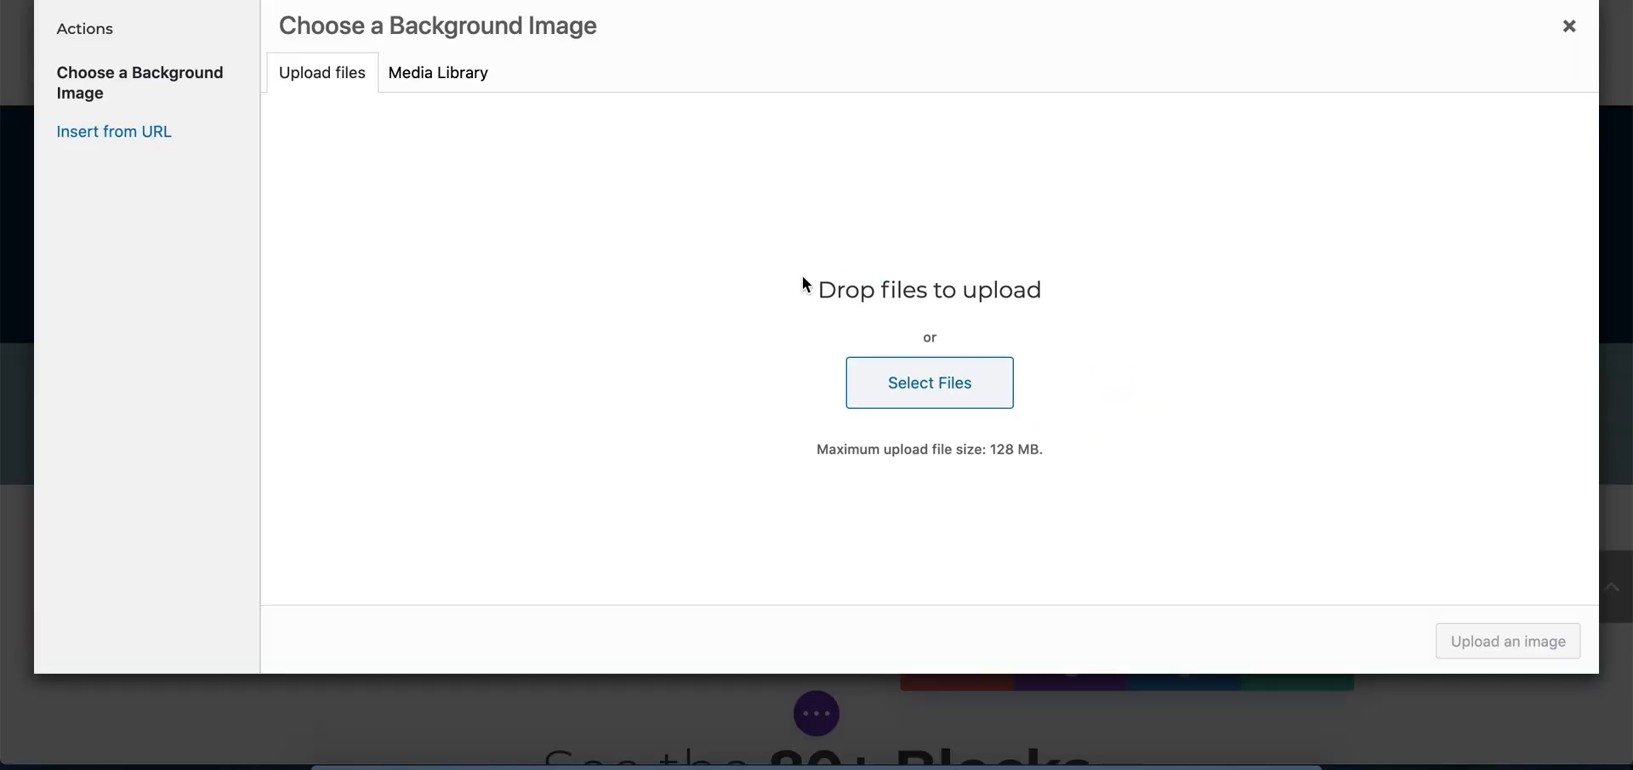
pyautogui.click(461, 69)
pyautogui.click(372, 239)
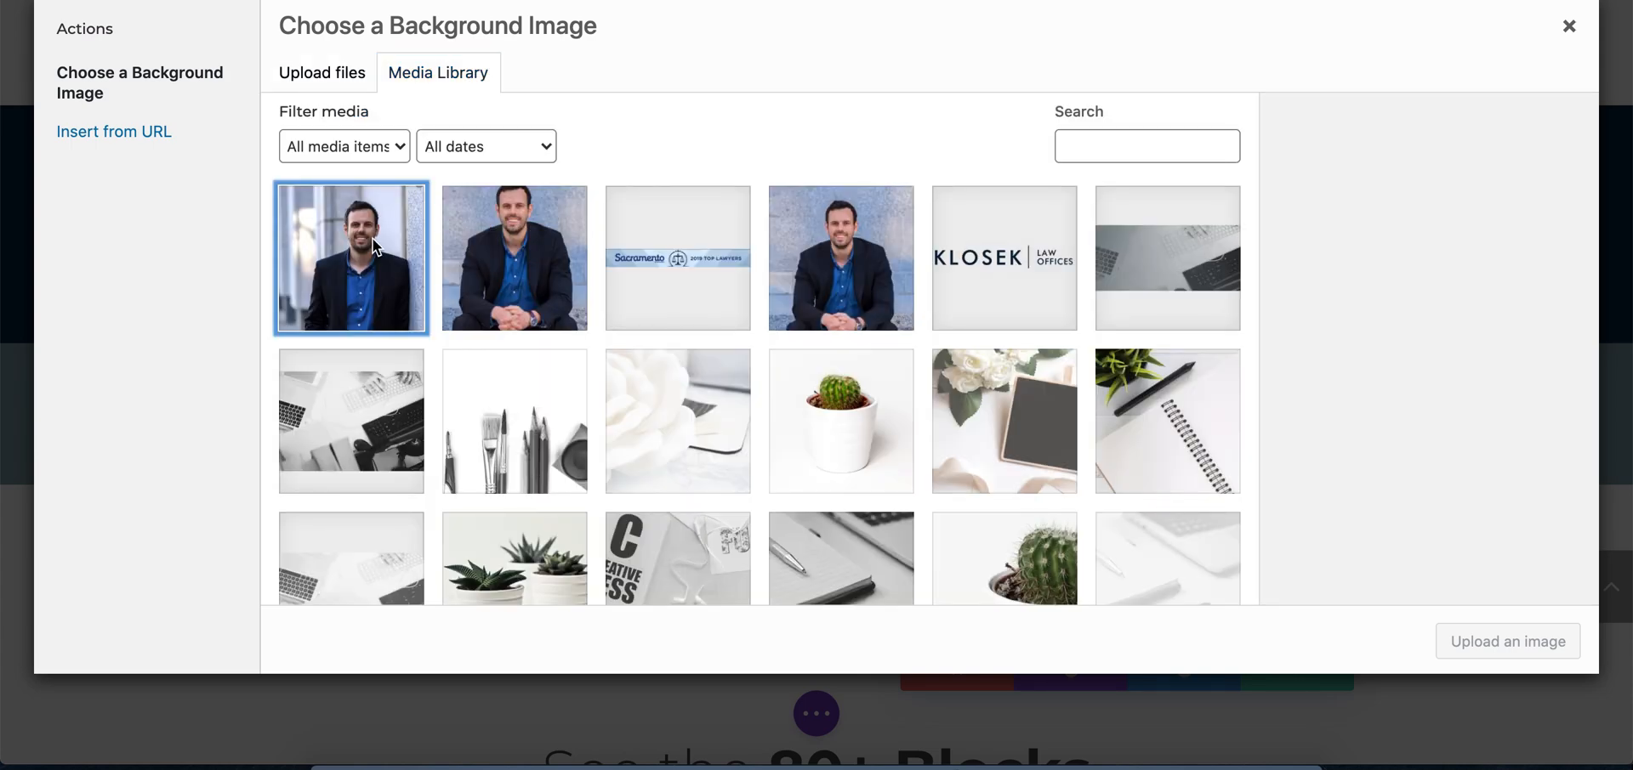
pyautogui.click(1510, 639)
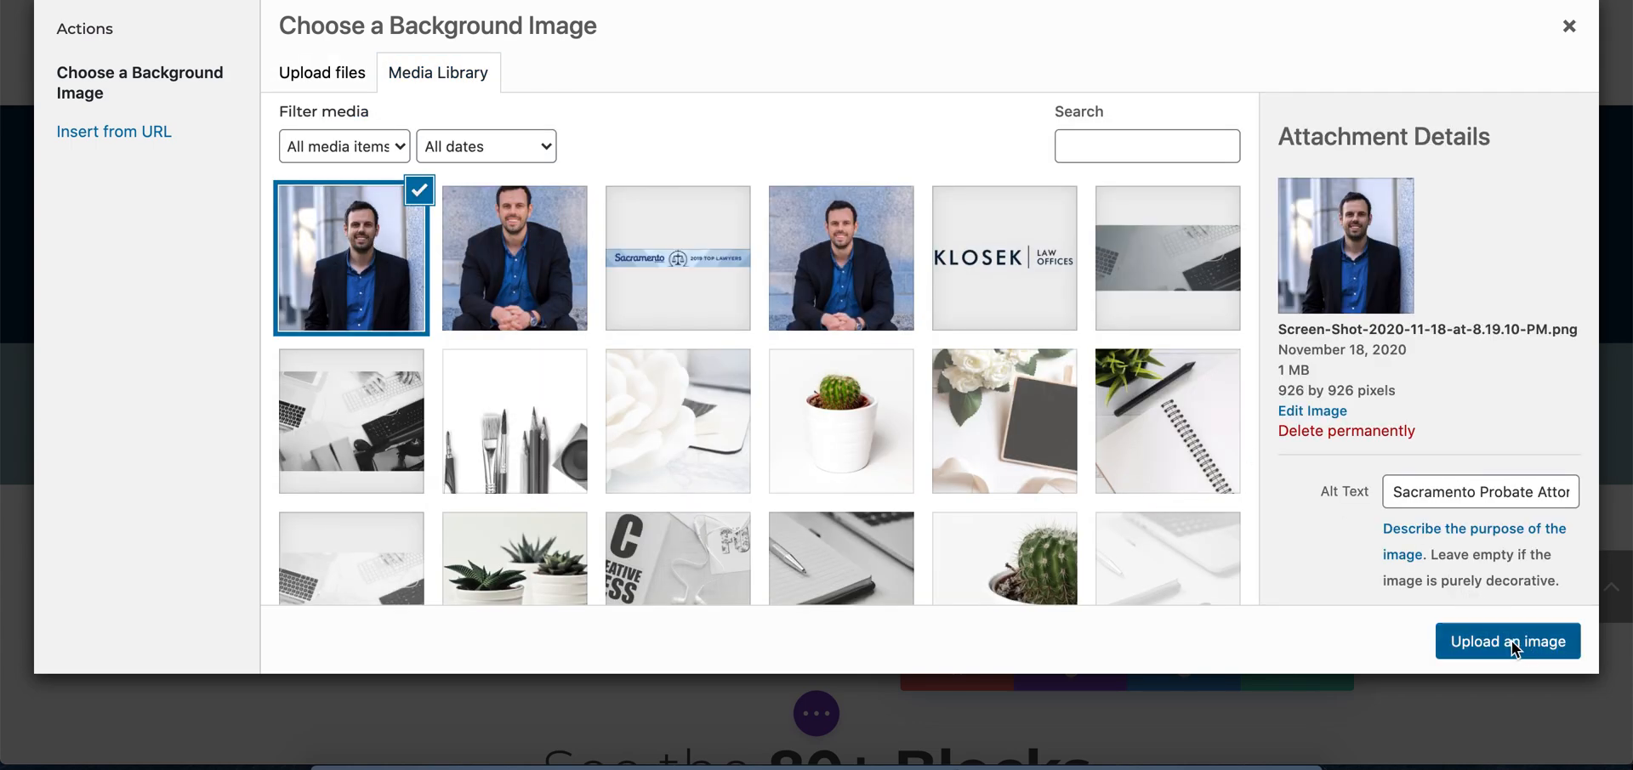
pyautogui.click(1182, 490)
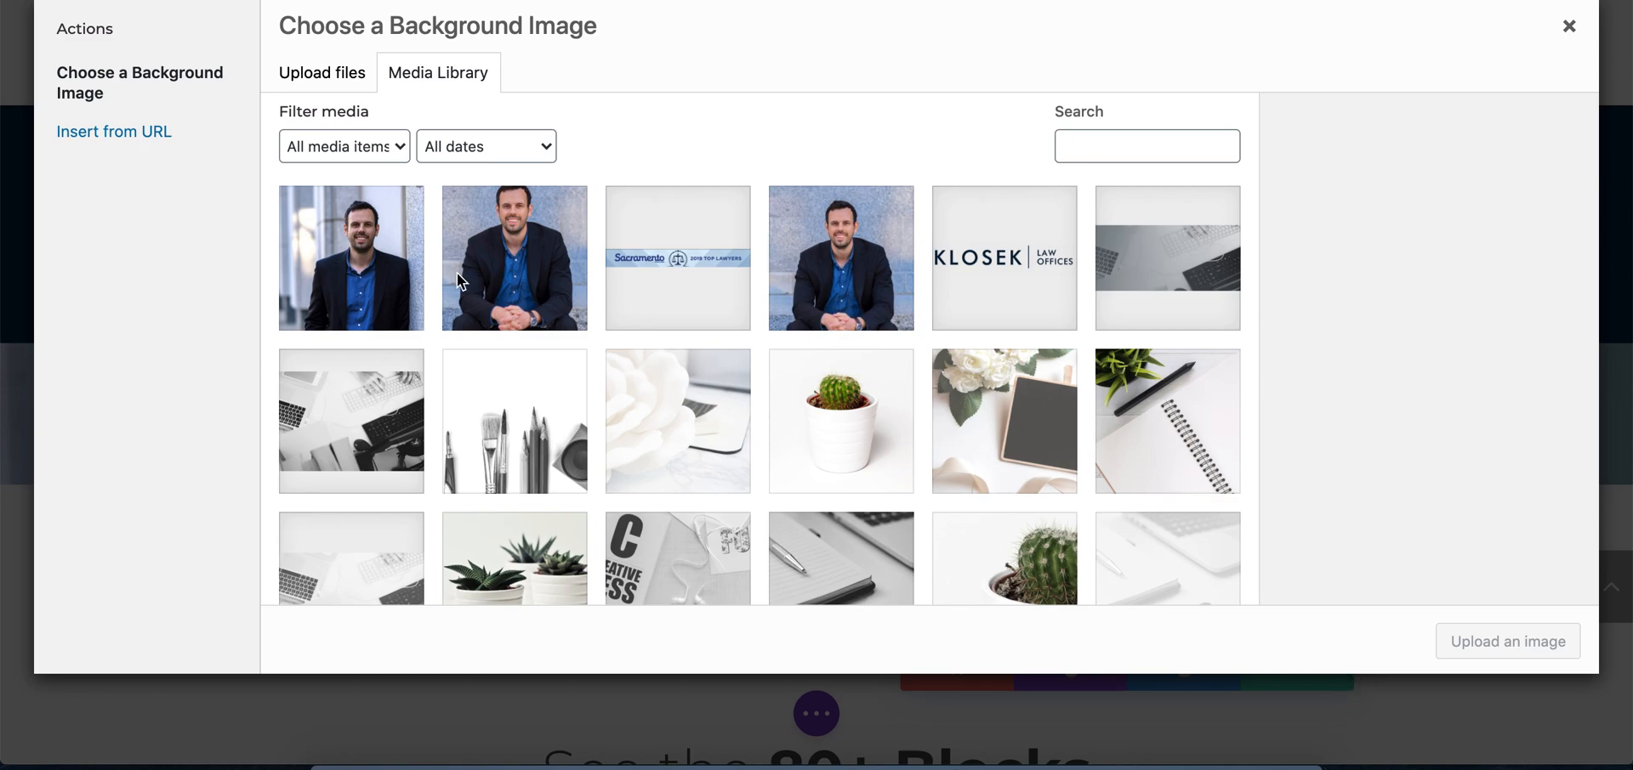
pyautogui.click(370, 270)
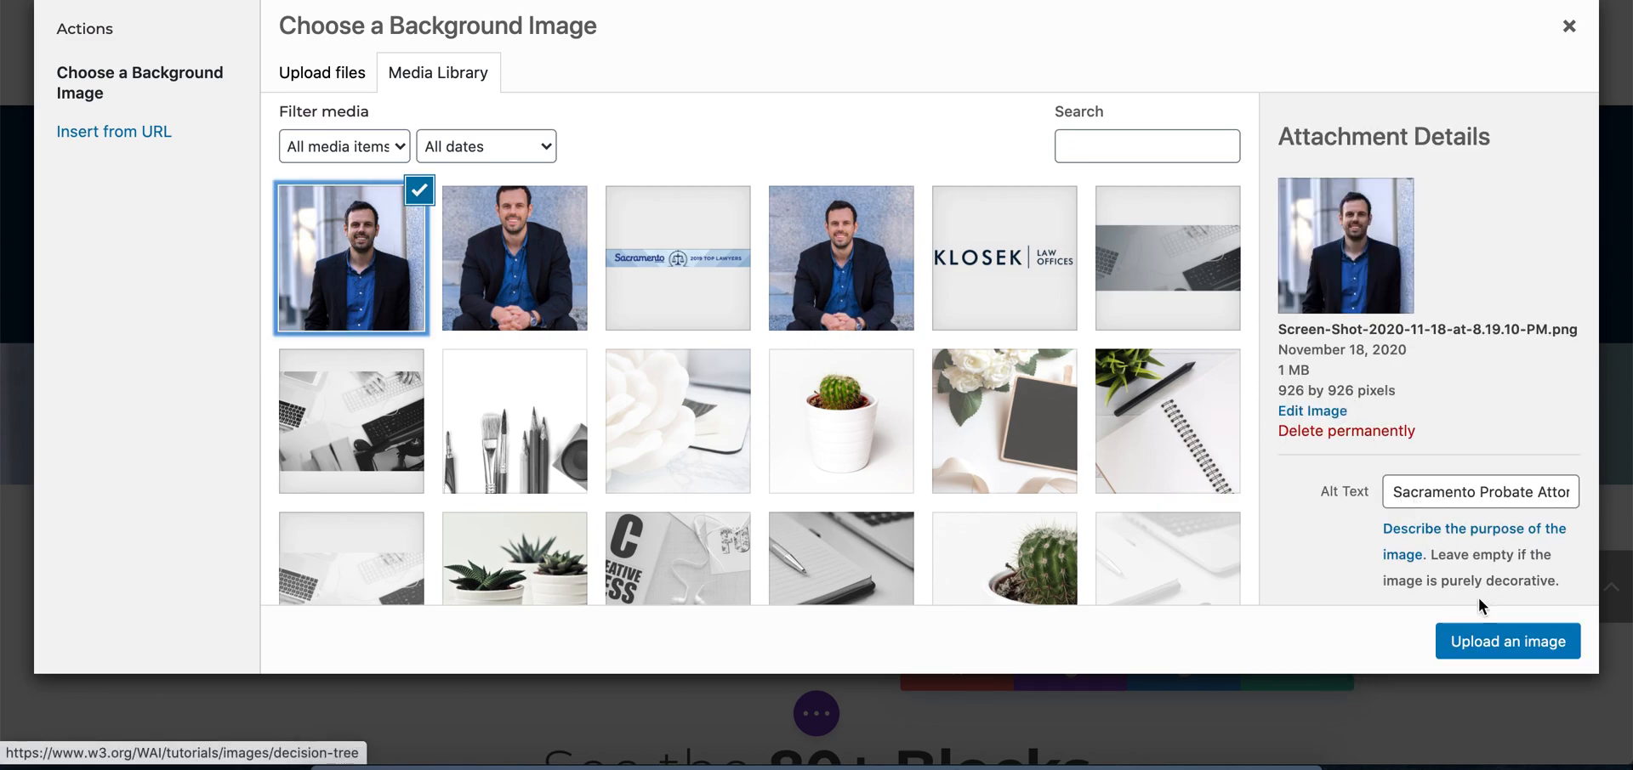
pyautogui.click(1479, 642)
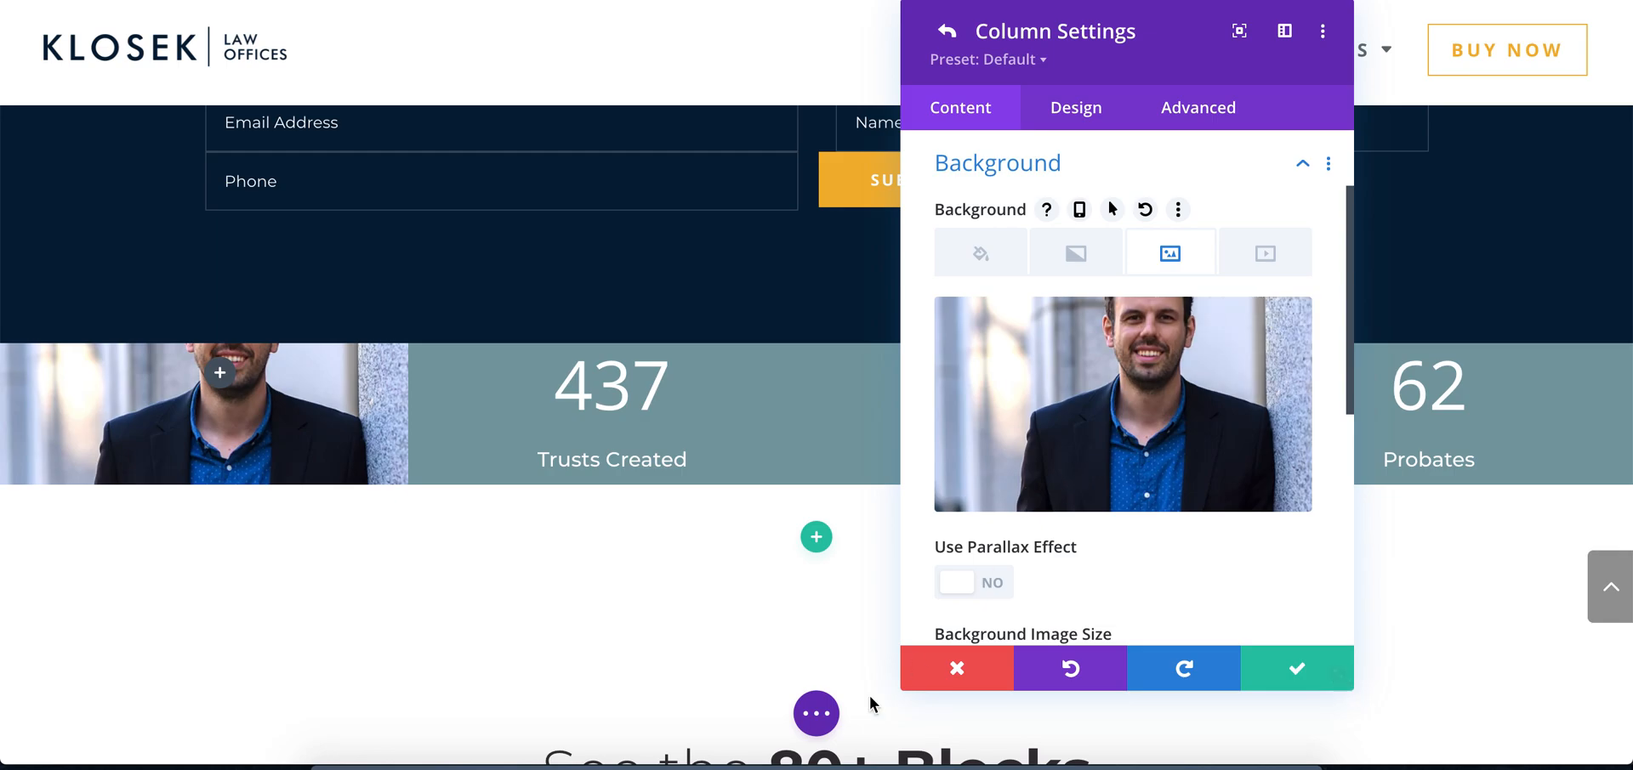
# Check the portrait column in the Photoshop mockup and save the first column's settings in Chrome
pyautogui.click(612, 764)
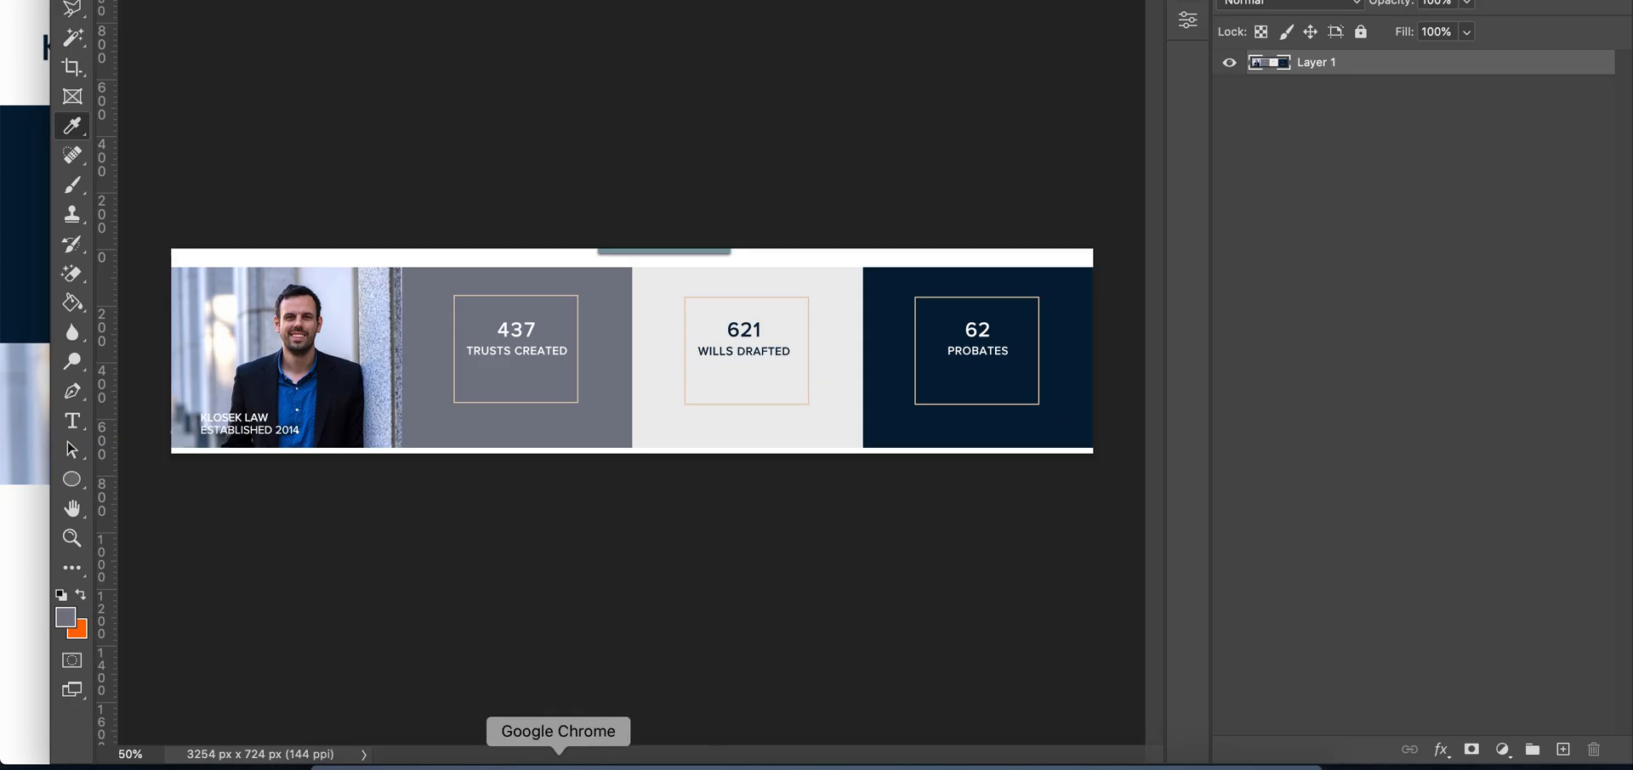
pyautogui.click(558, 763)
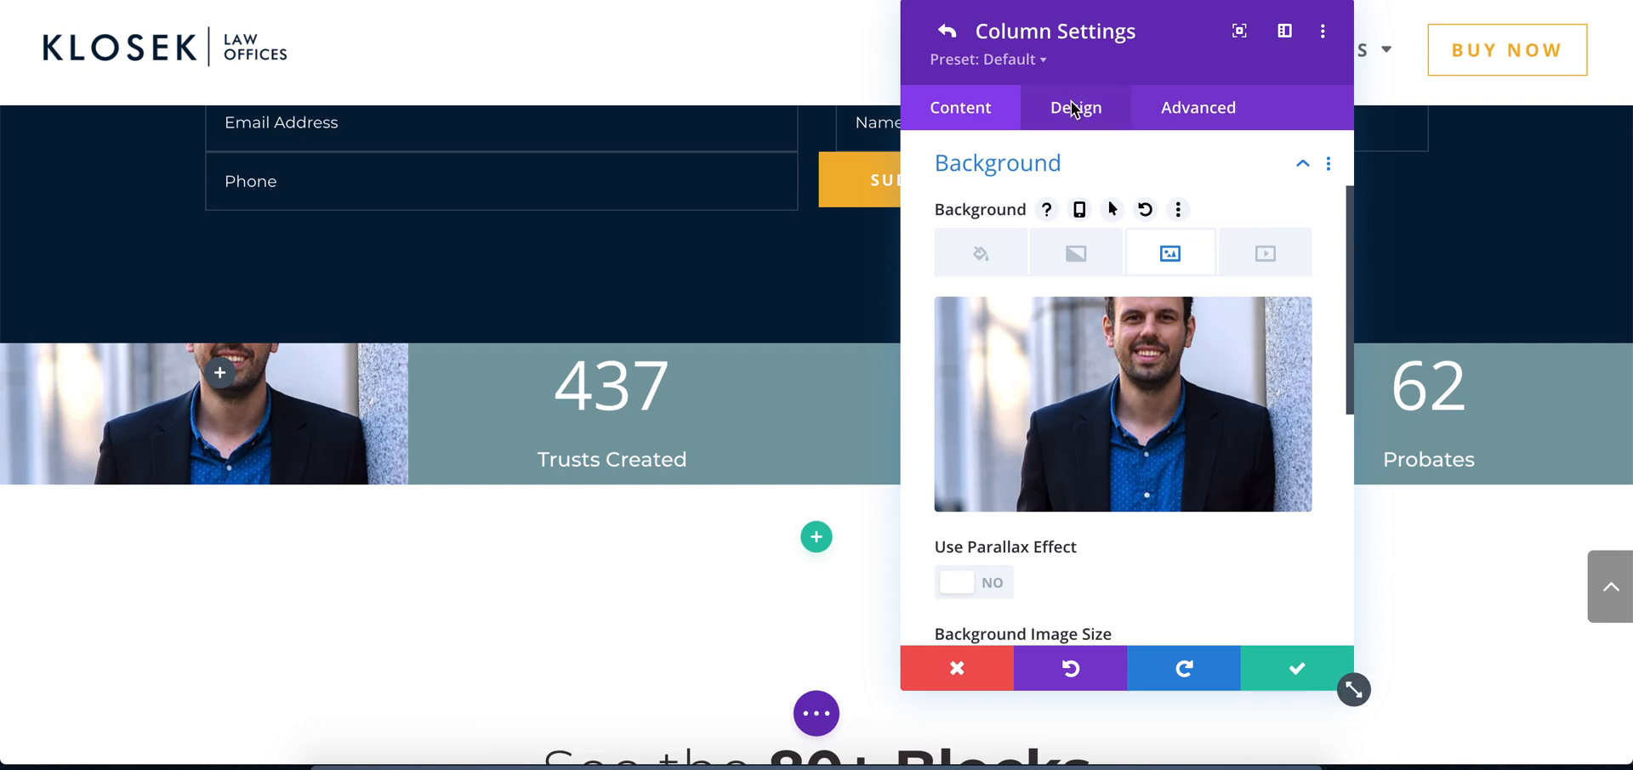
pyautogui.click(1296, 669)
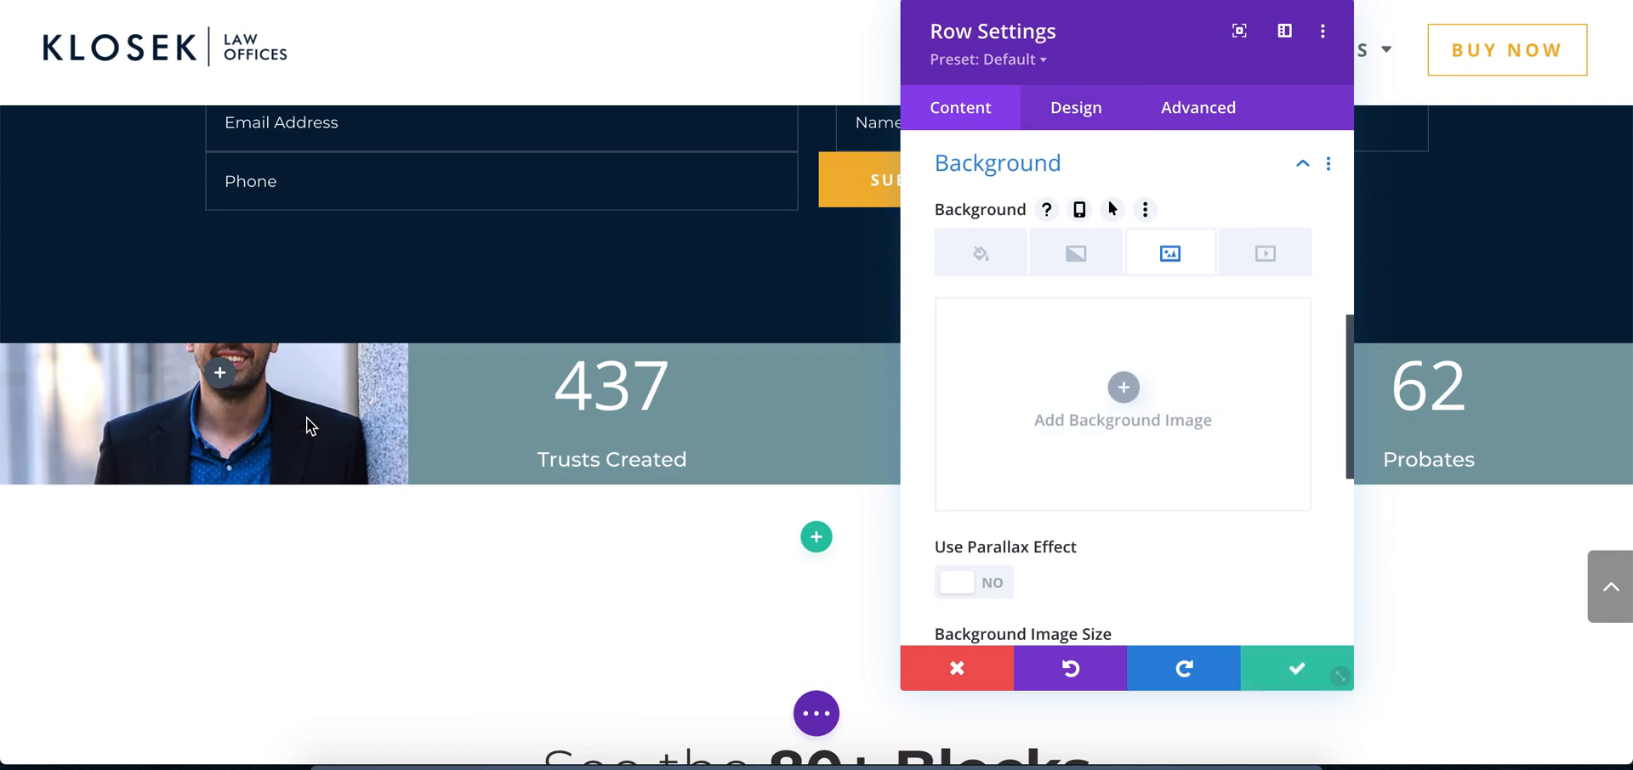
# Add a Text module to the portrait column and replace its placeholder body with "Klosek Law Firm"
pyautogui.click(214, 378)
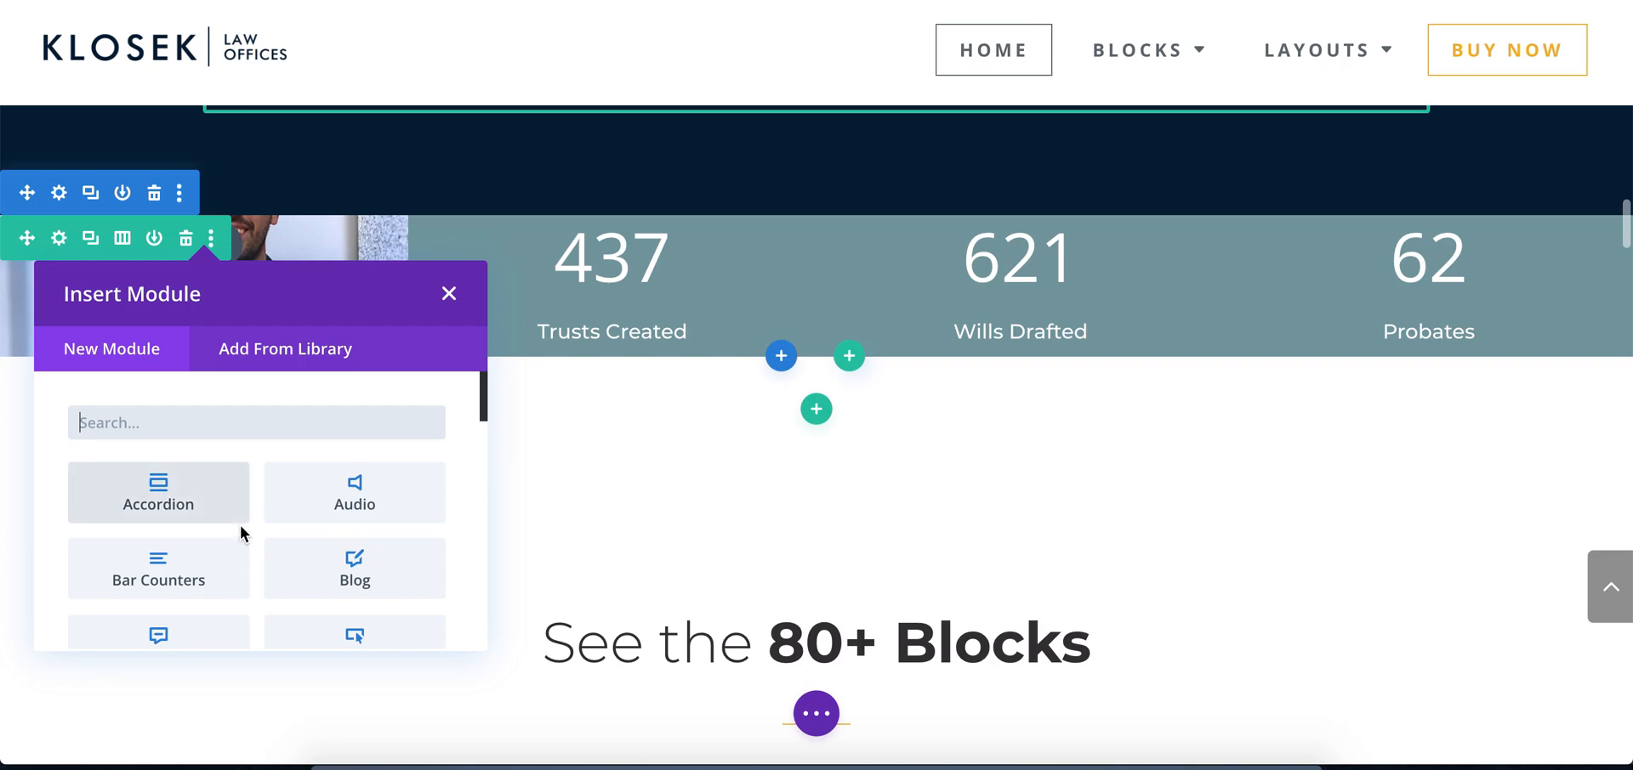
pyautogui.scroll(-5, 240, 524)
pyautogui.click(212, 527)
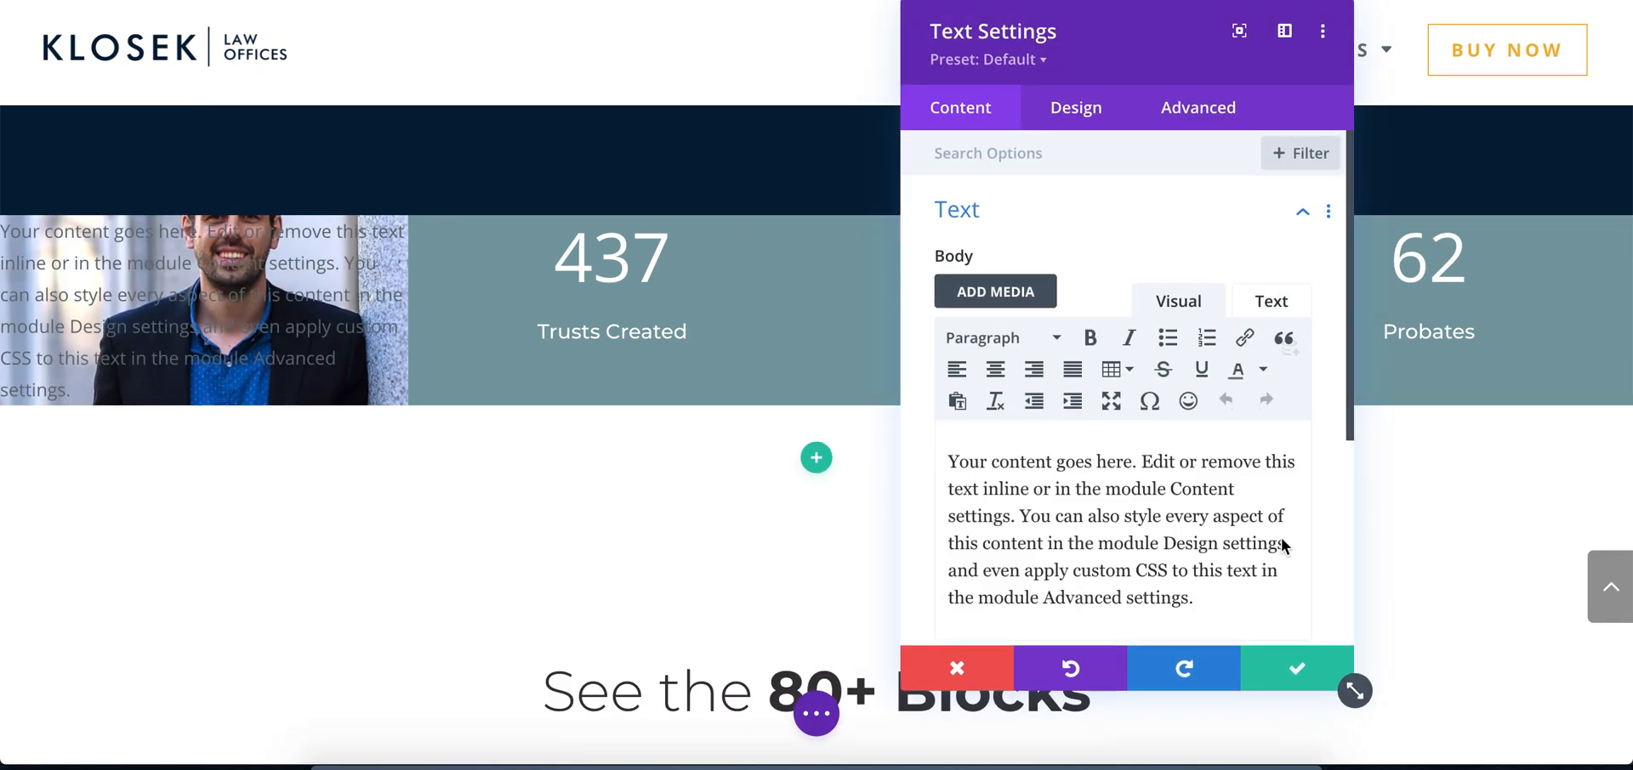
pyautogui.tripleClick(1162, 539)
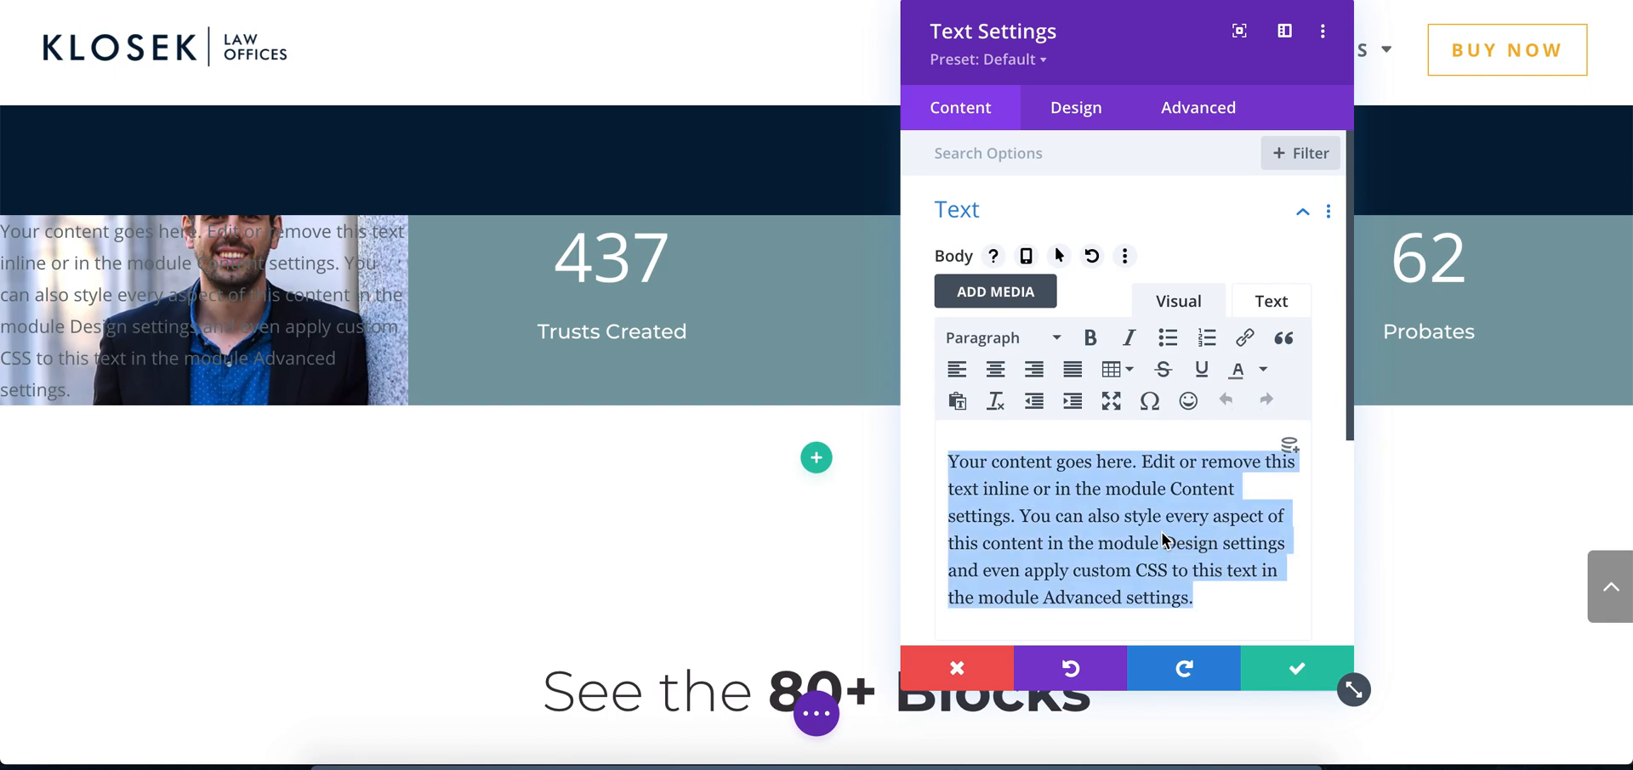
pyautogui.write('Klosek Law')
pyautogui.write(' Form')
pyautogui.press('BackSpace')
pyautogui.press('BackSpace')
pyautogui.press('BackSpace')
pyautogui.write('irm')
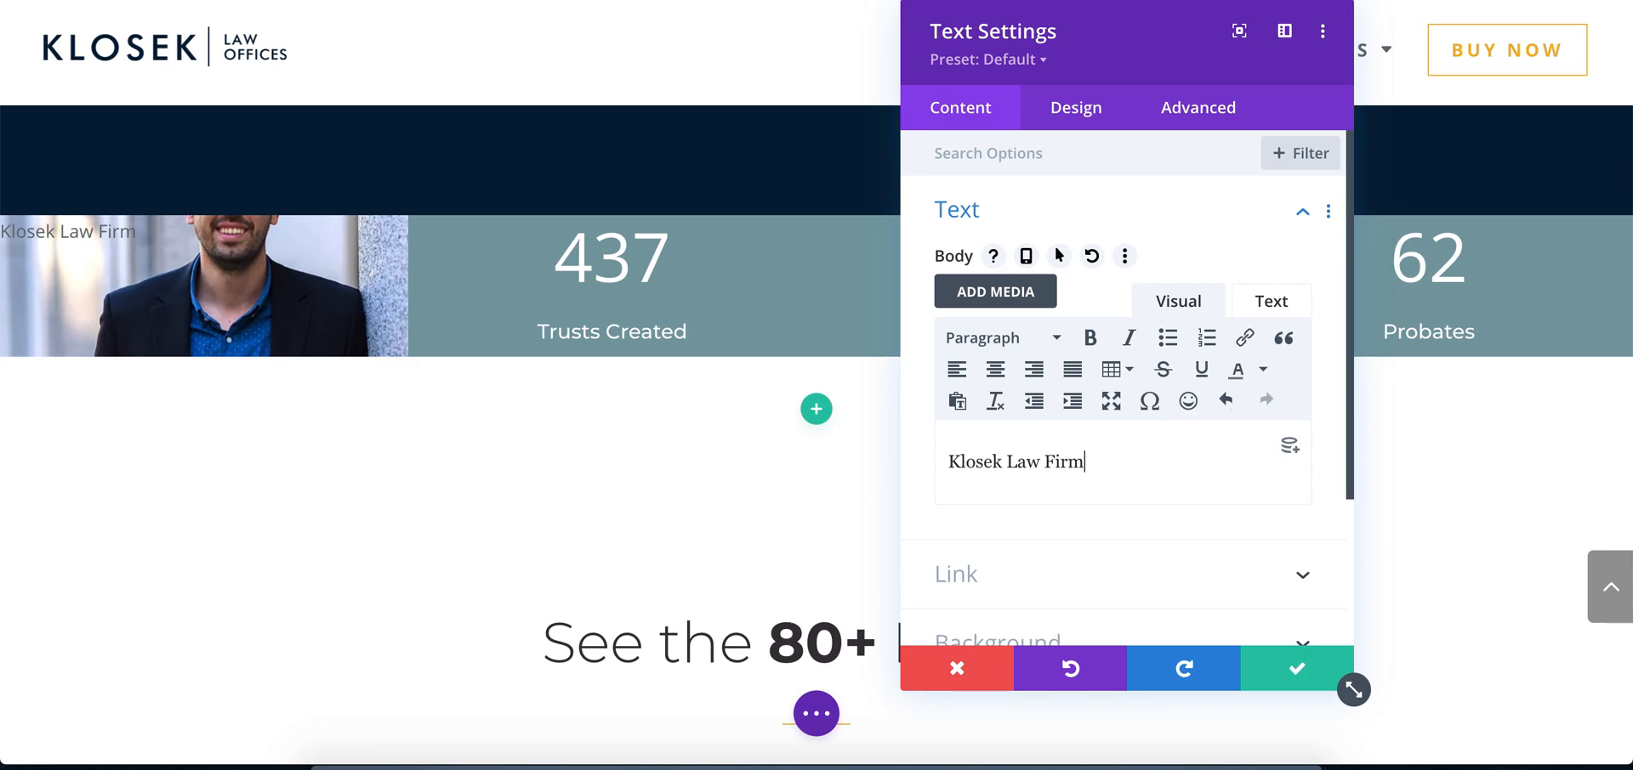
# Check the caption in the Photoshop mockup and add "Established 2014" below "Klosek Law Firm" with a single line break in Chrome
pyautogui.click(613, 762)
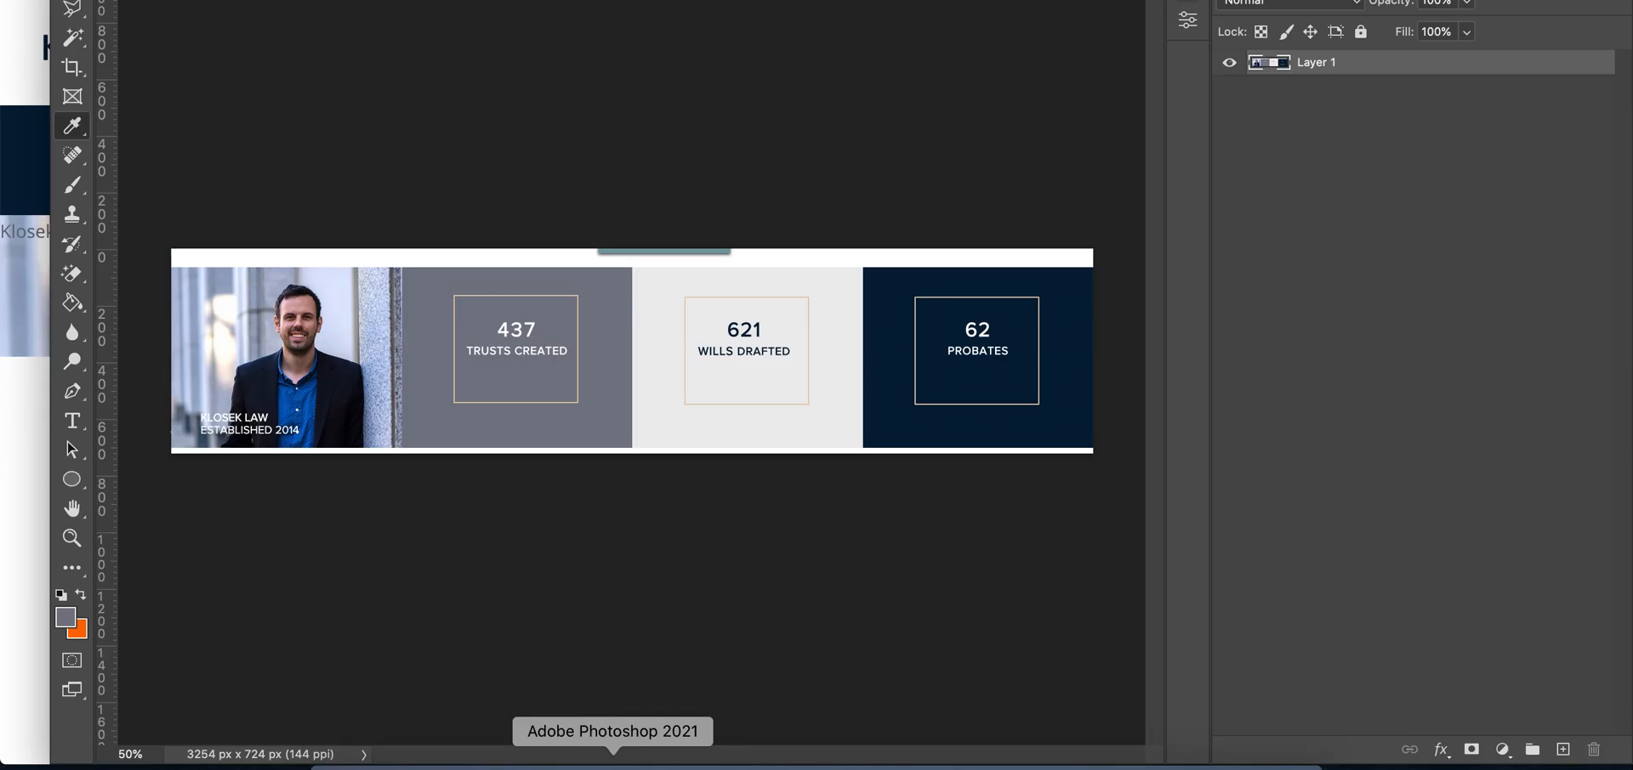
pyautogui.click(555, 762)
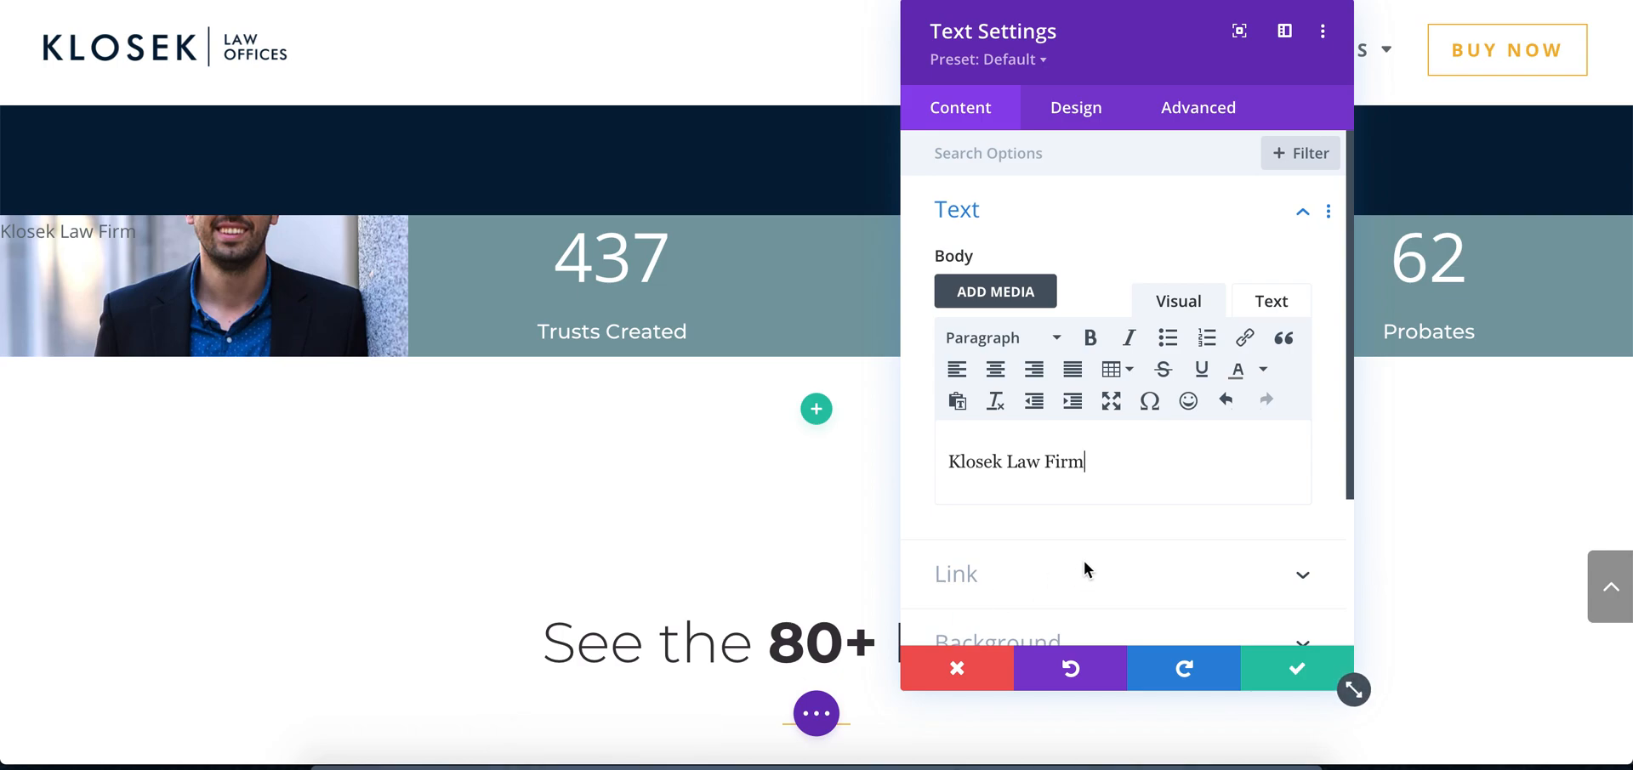
pyautogui.press('Return')
pyautogui.write('Established 2014')
pyautogui.click(950, 488)
pyautogui.press('BackSpace')
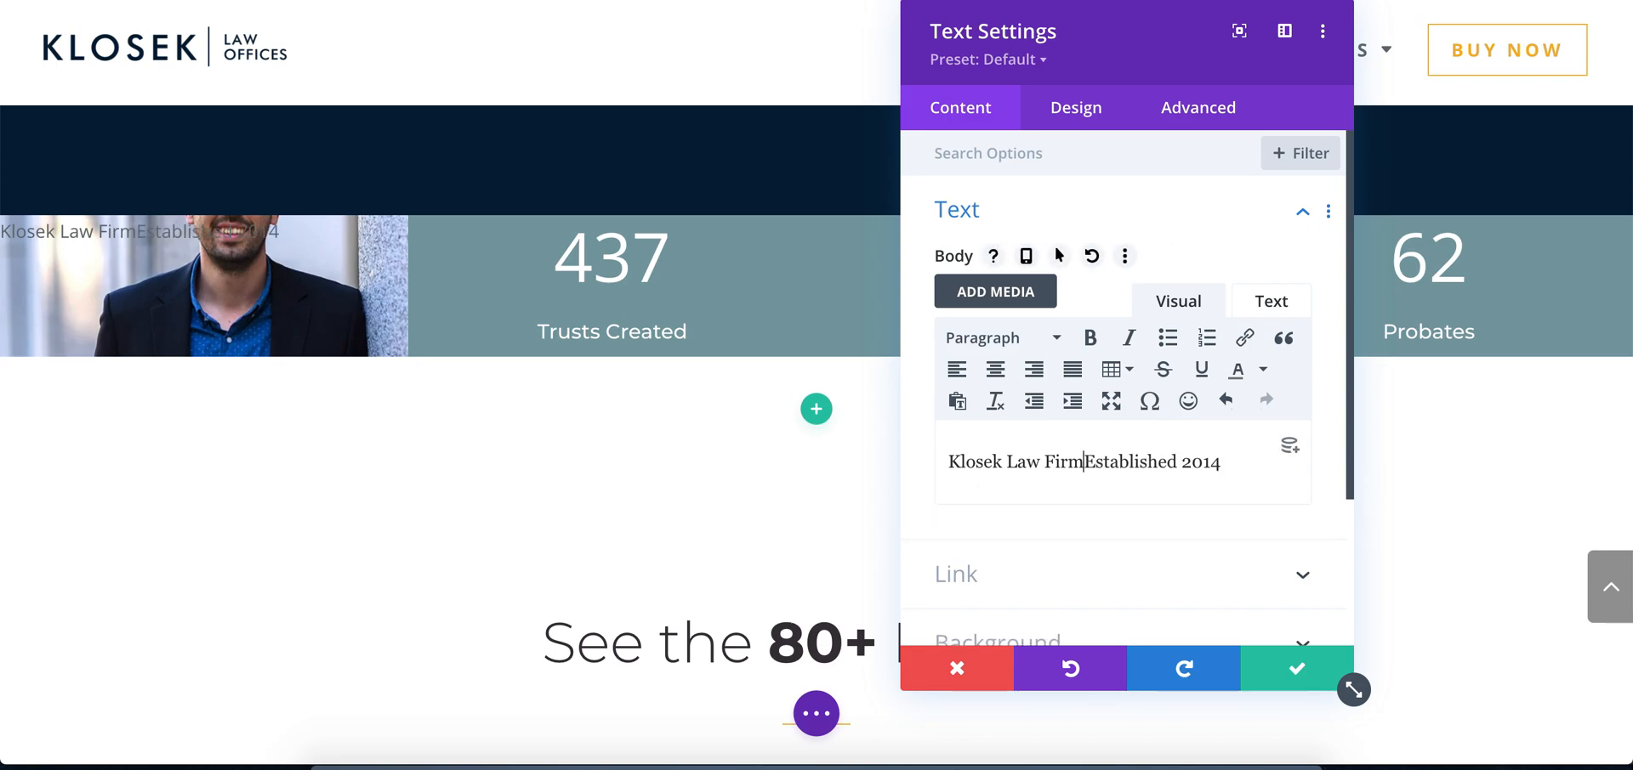
pyautogui.press('Return')
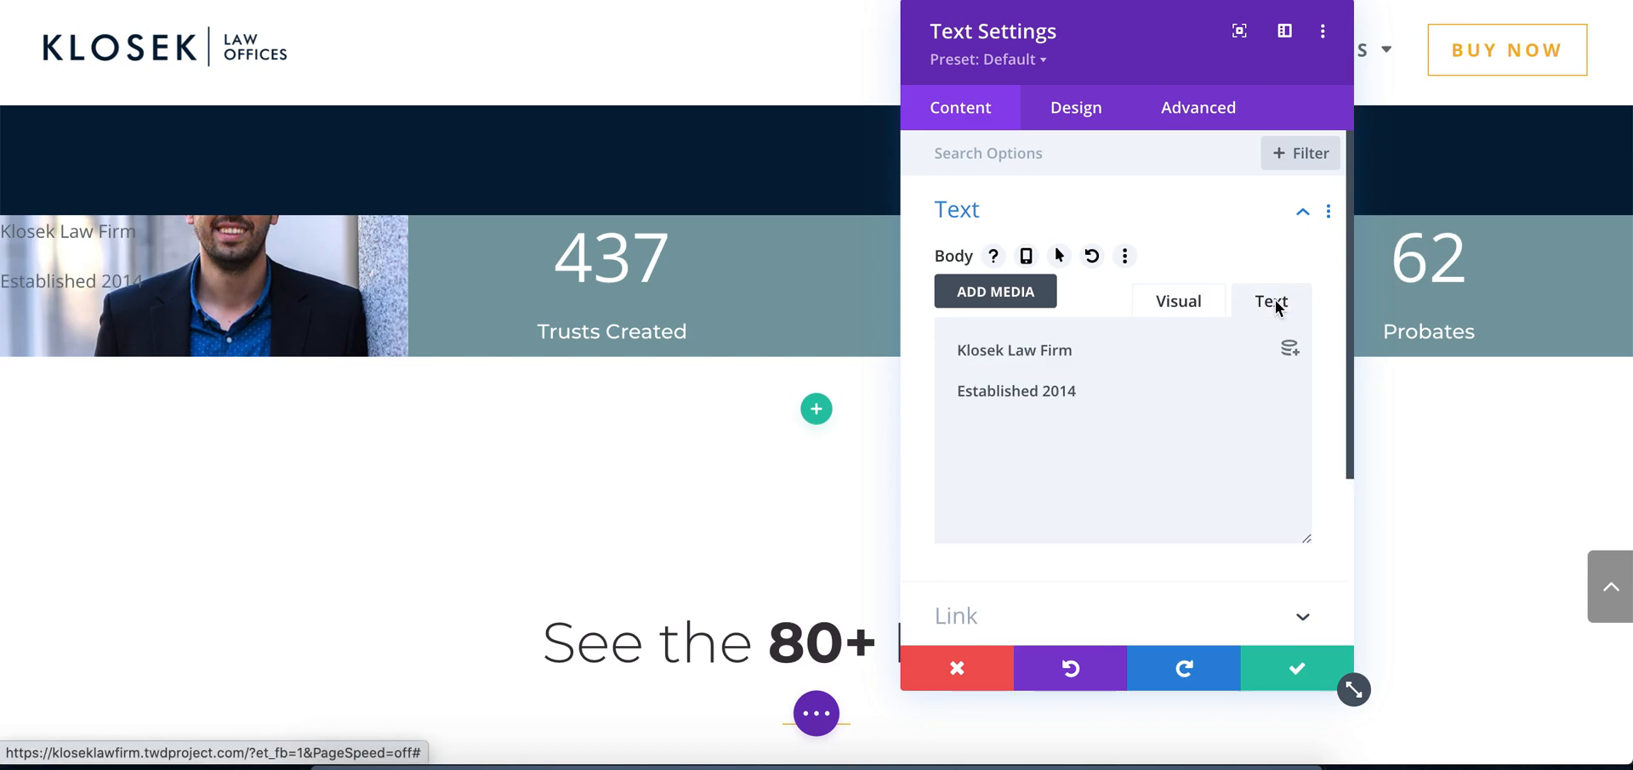
pyautogui.click(1146, 302)
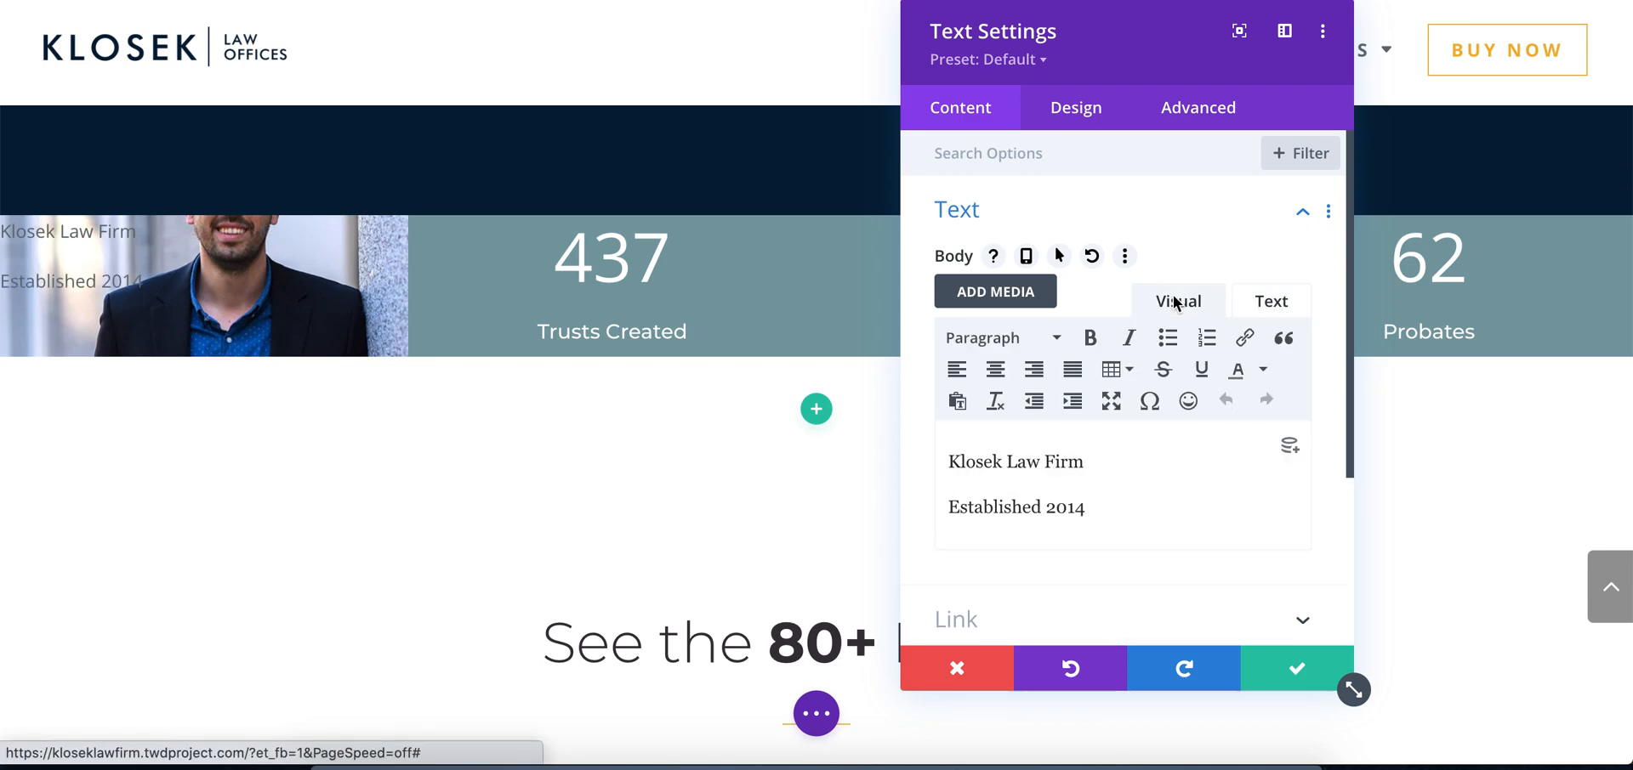
pyautogui.click(950, 510)
pyautogui.press('BackSpace')
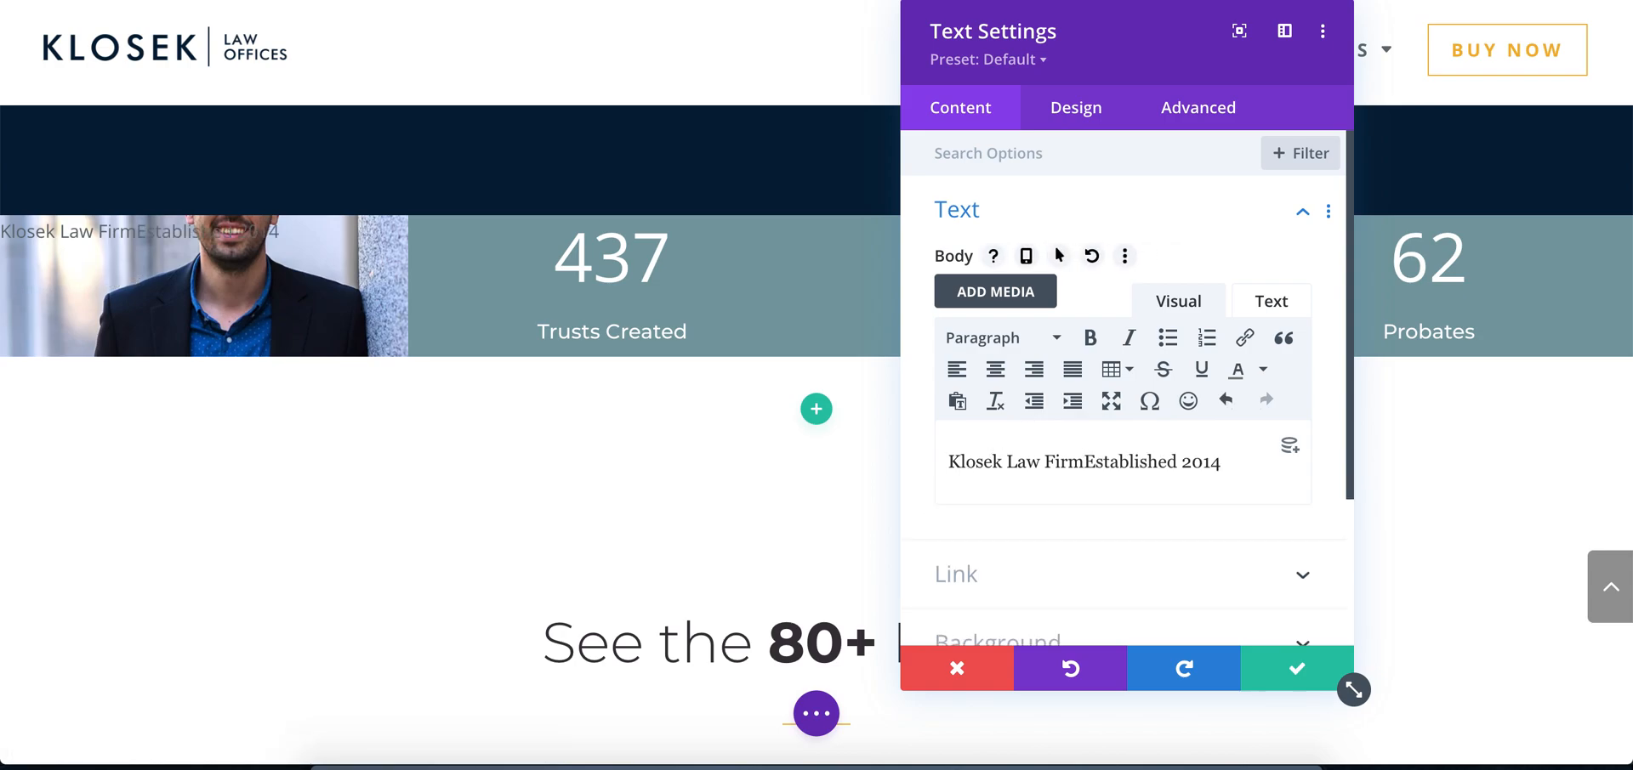
pyautogui.hotkey('shift', 'Return')
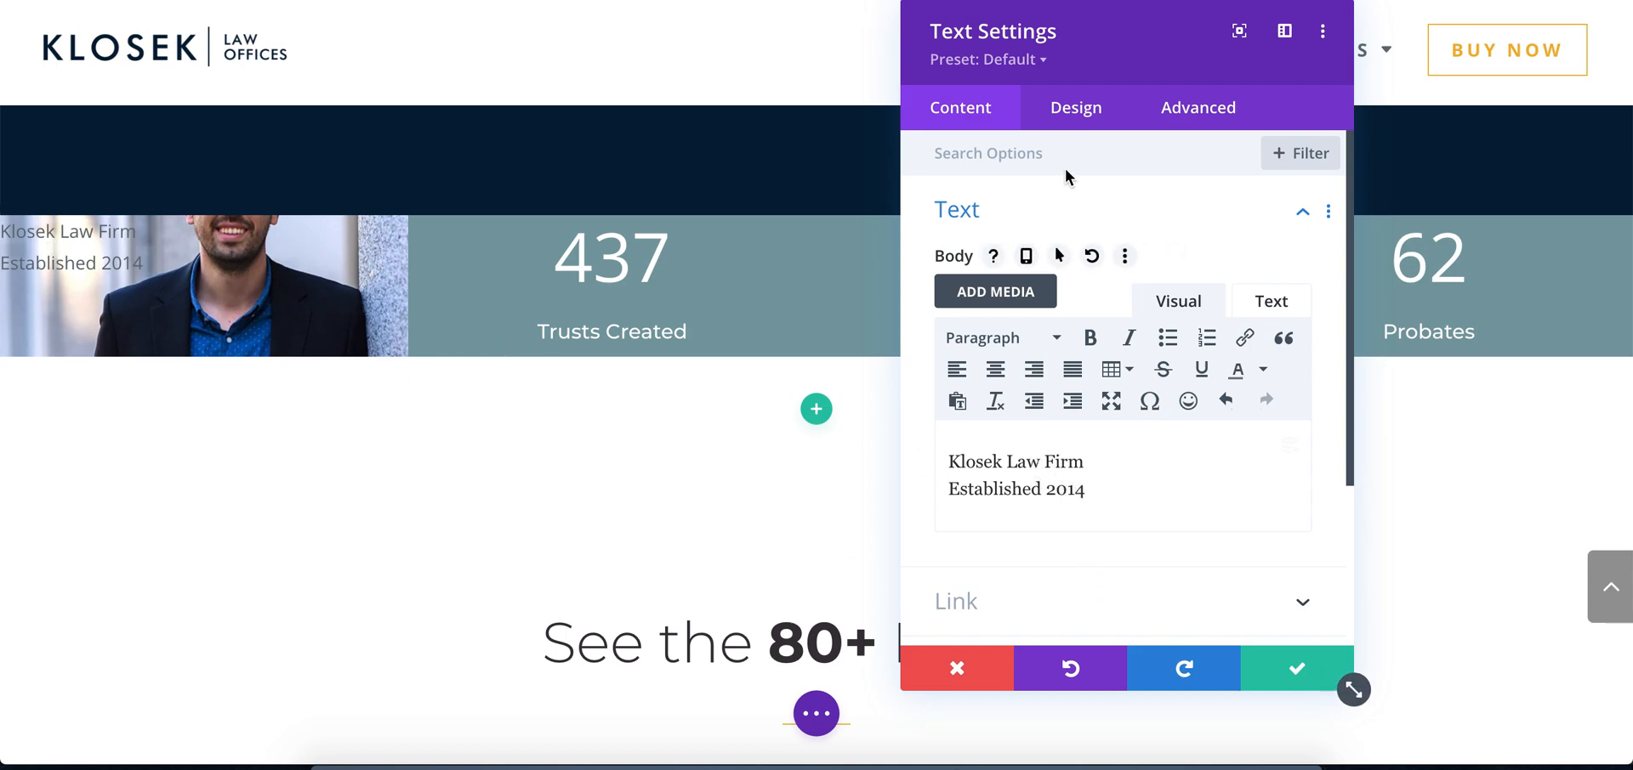
# Set the caption's text color to white (#ffffff) and its text size to 18px
pyautogui.click(1076, 112)
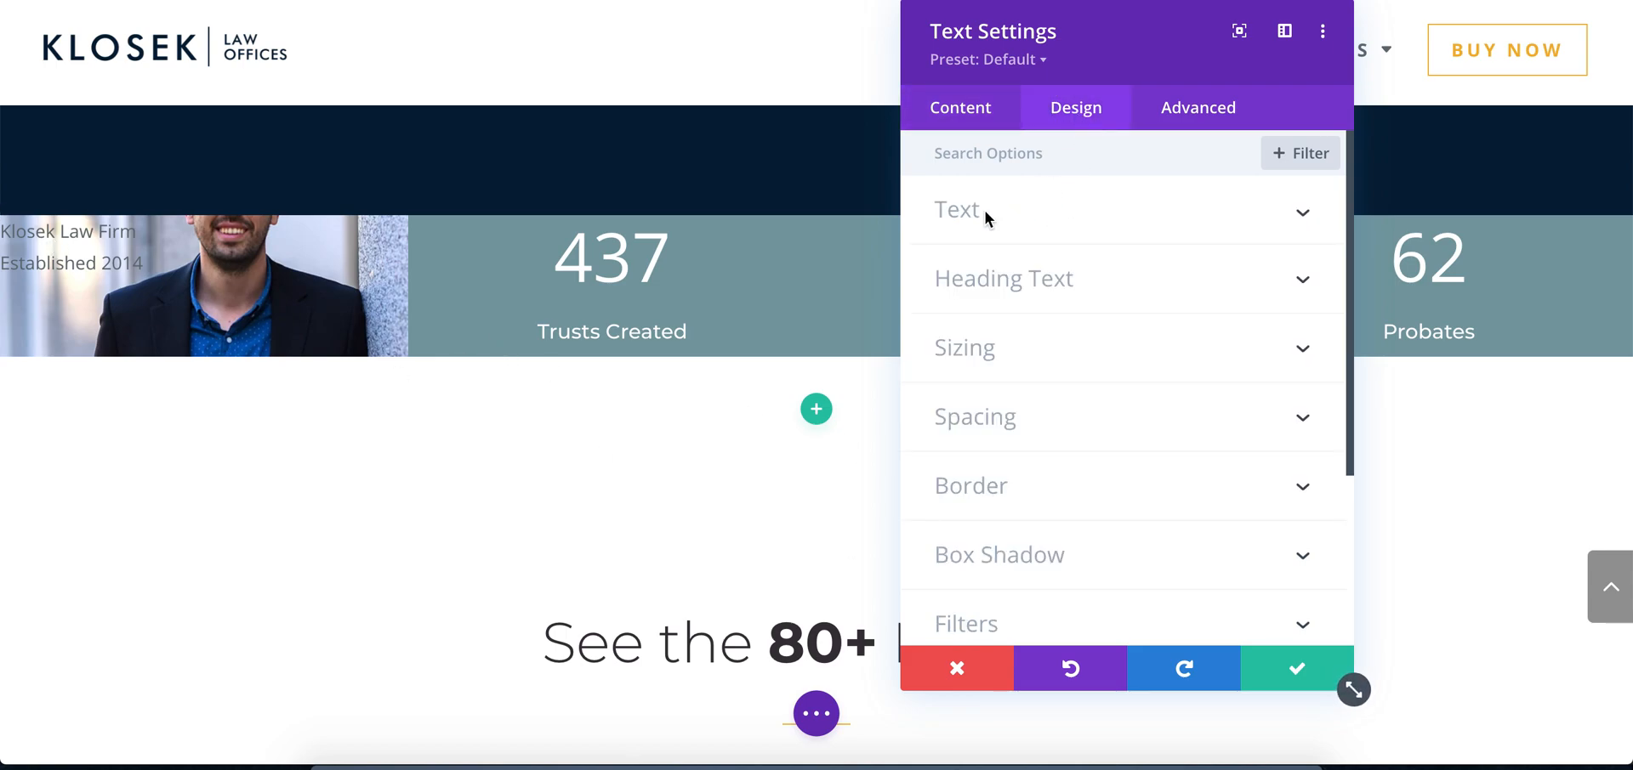
pyautogui.click(988, 219)
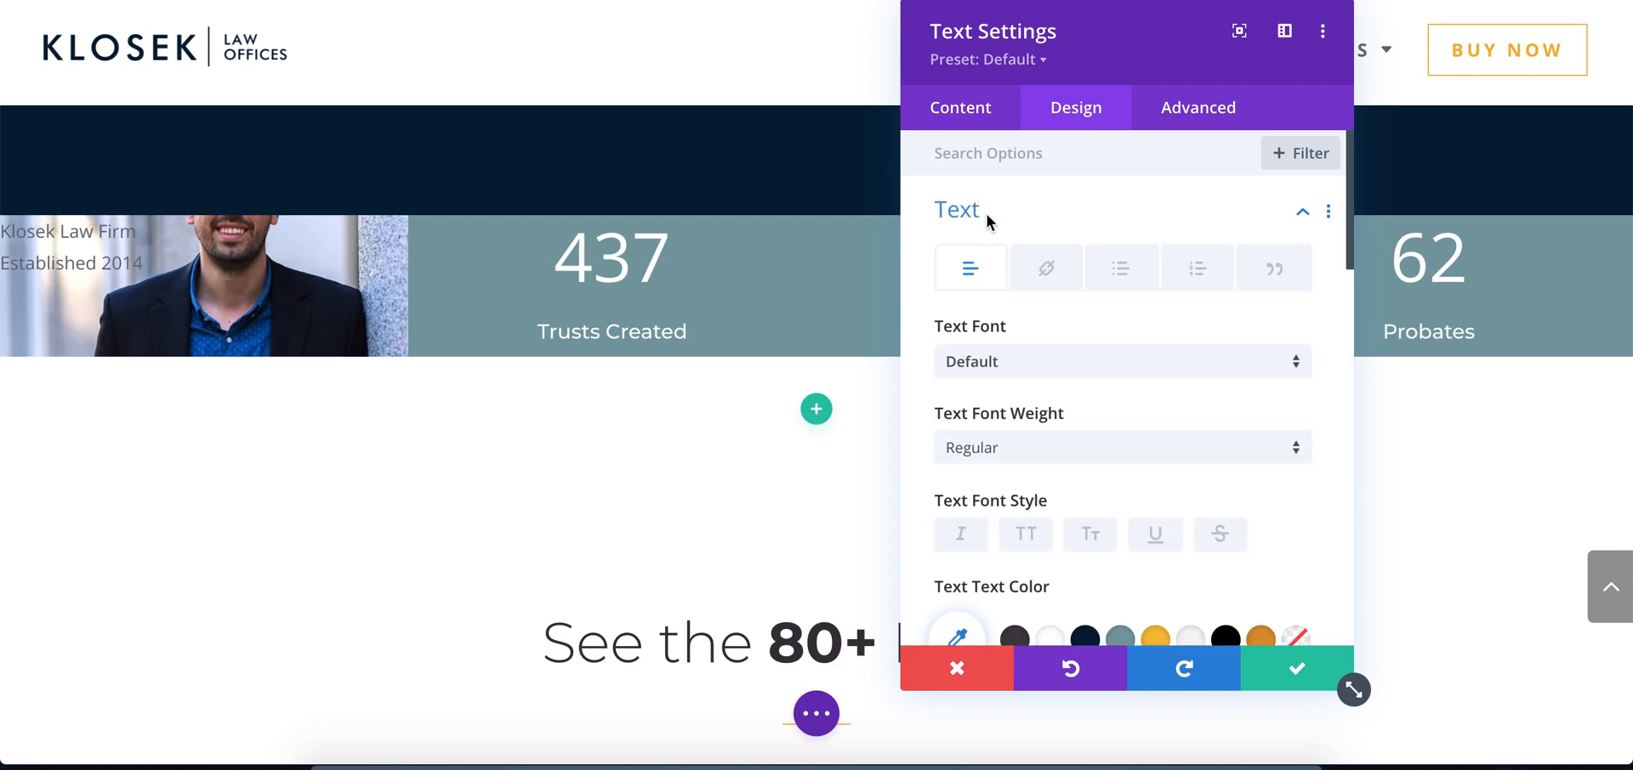
pyautogui.scroll(-2, 998, 356)
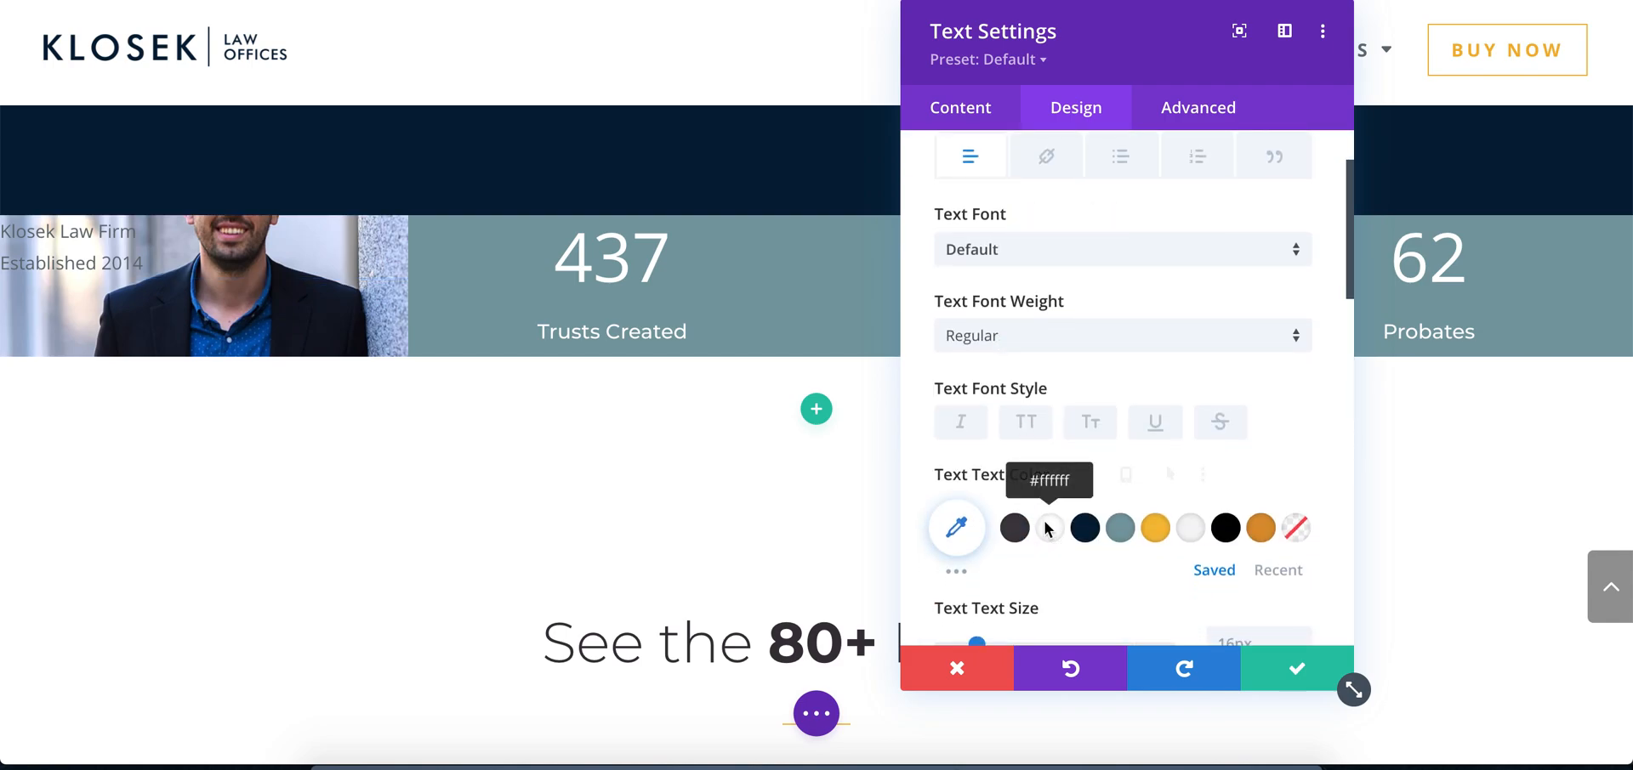
pyautogui.click(1048, 528)
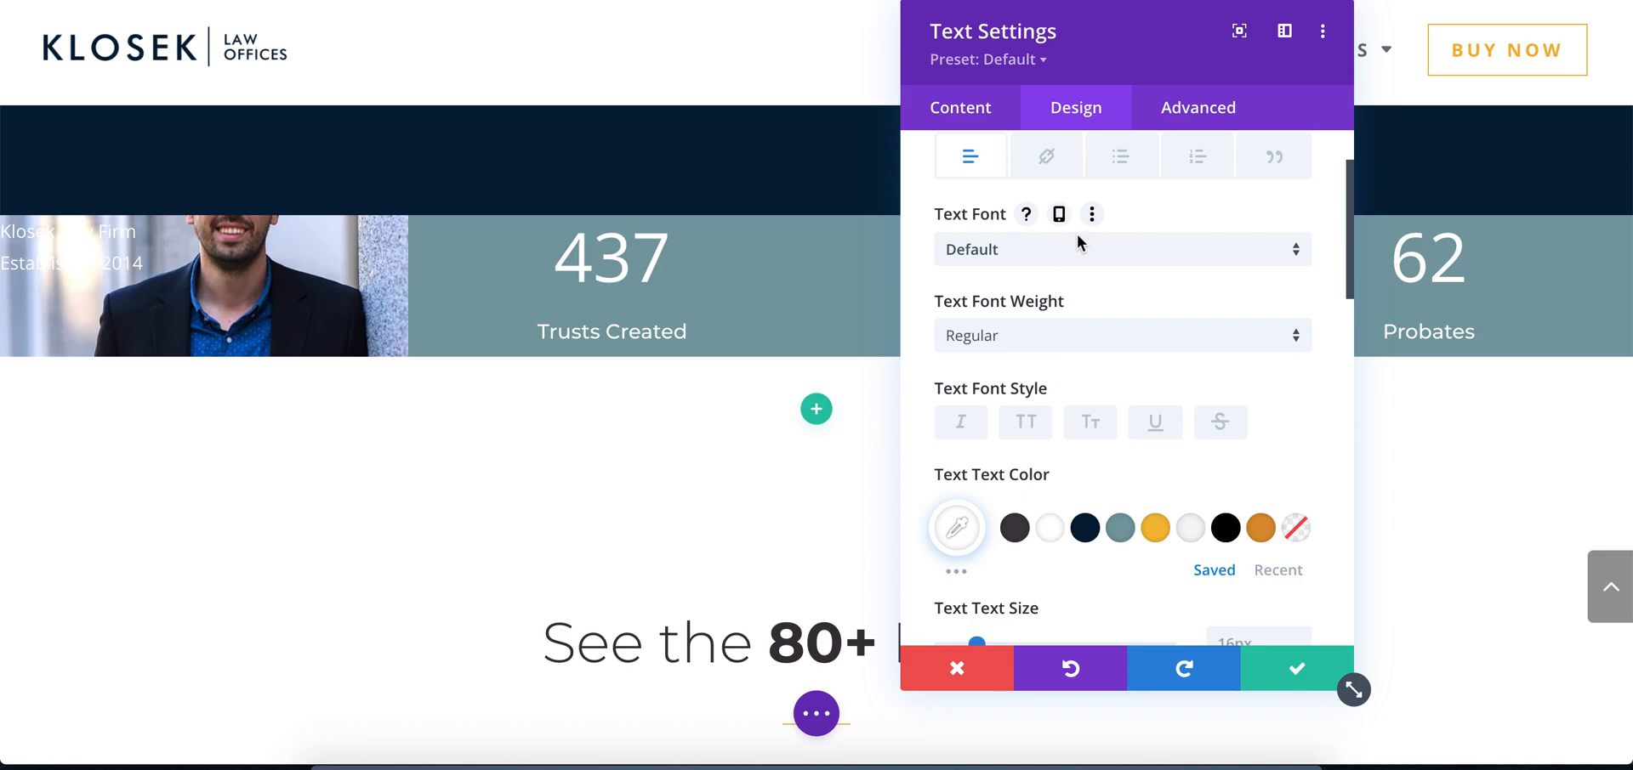
pyautogui.scroll(-4, 1090, 418)
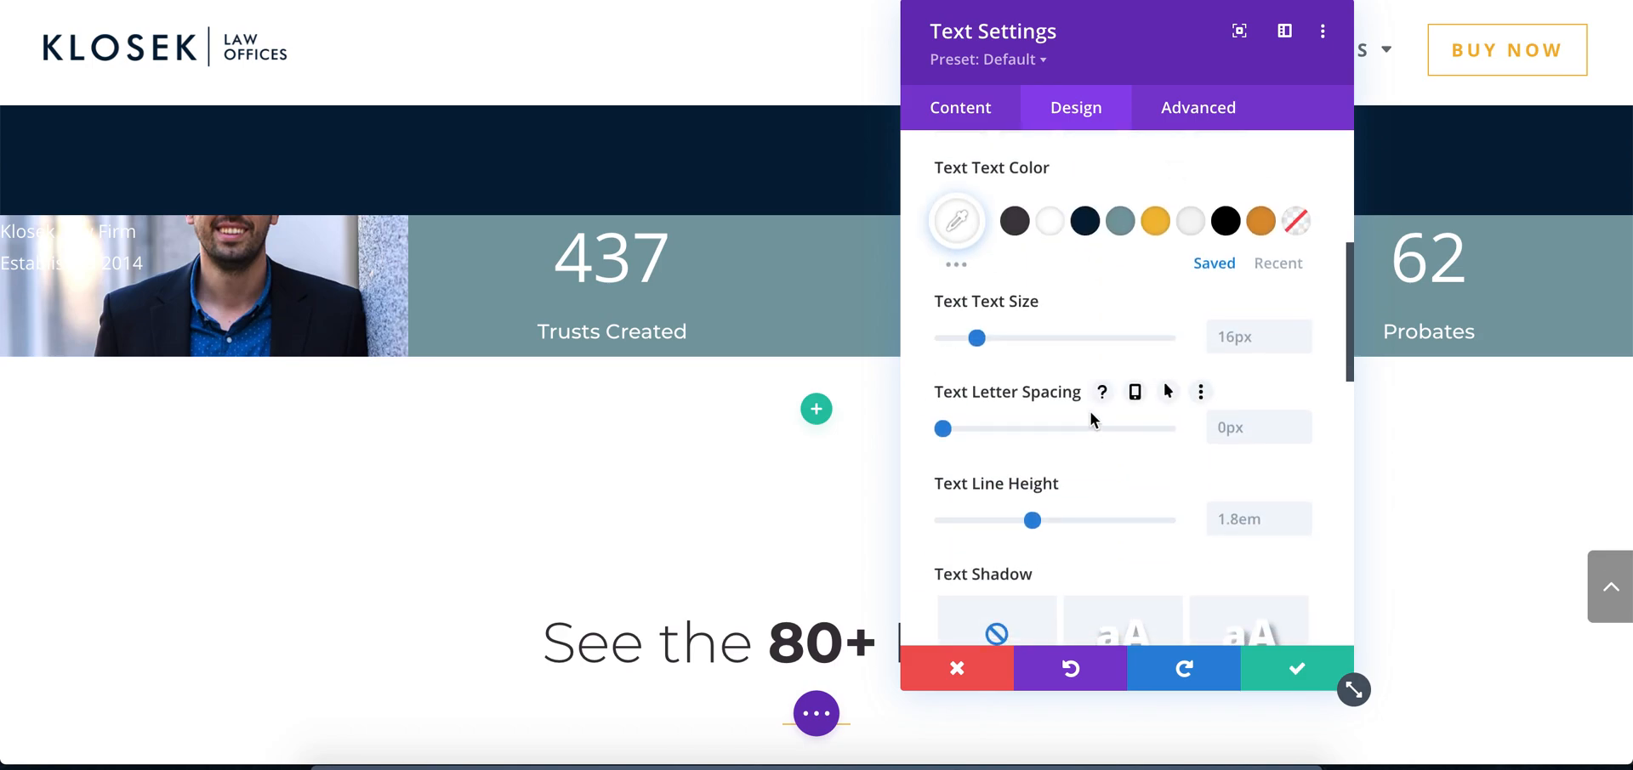
pyautogui.scroll(4, 1092, 418)
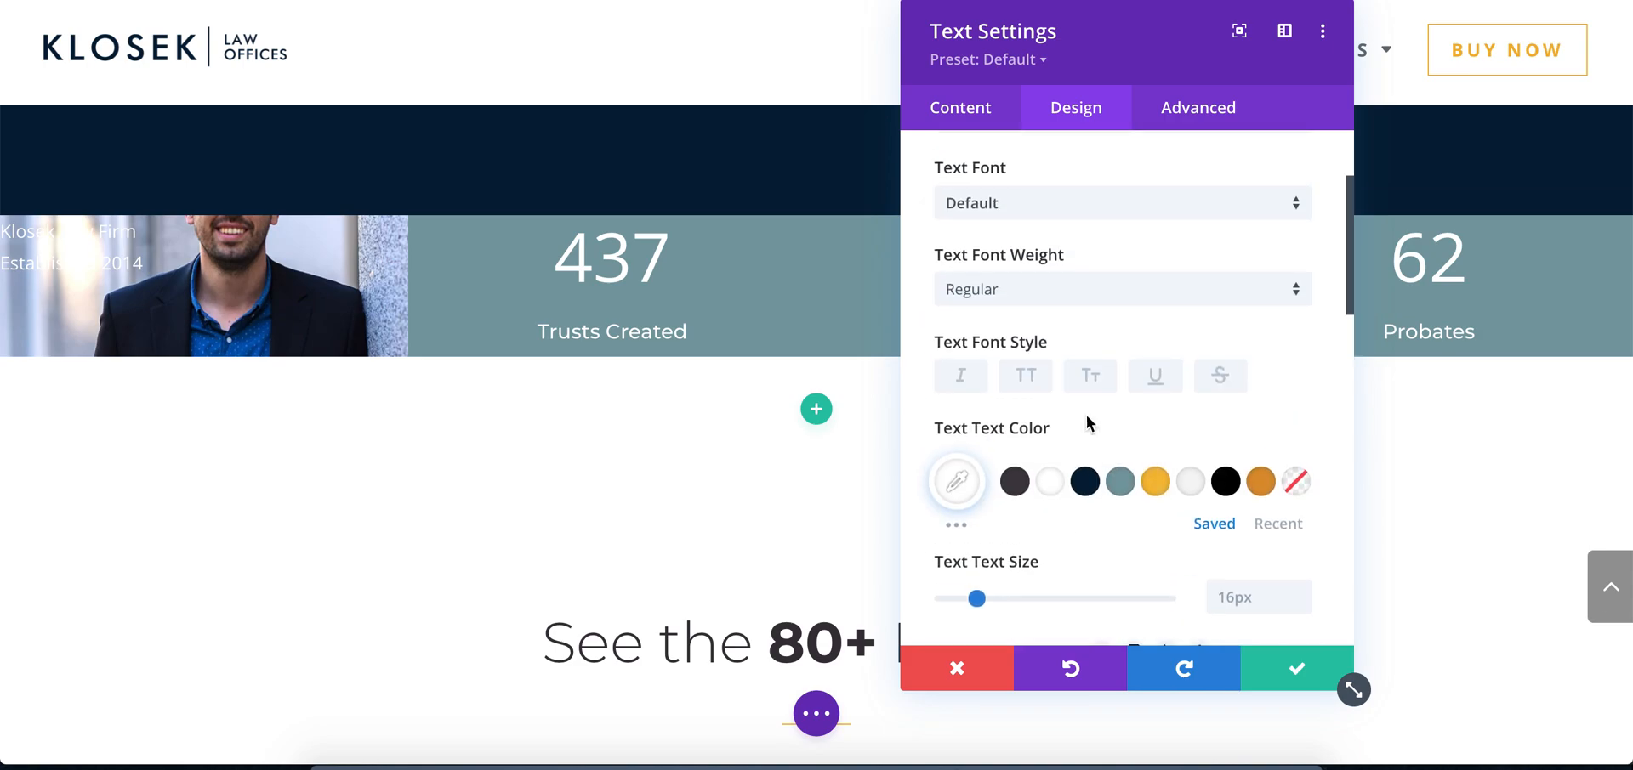
pyautogui.scroll(1, 1110, 240)
pyautogui.scroll(-3, 1111, 281)
pyautogui.moveTo(976, 451); pyautogui.dragTo(983, 461)
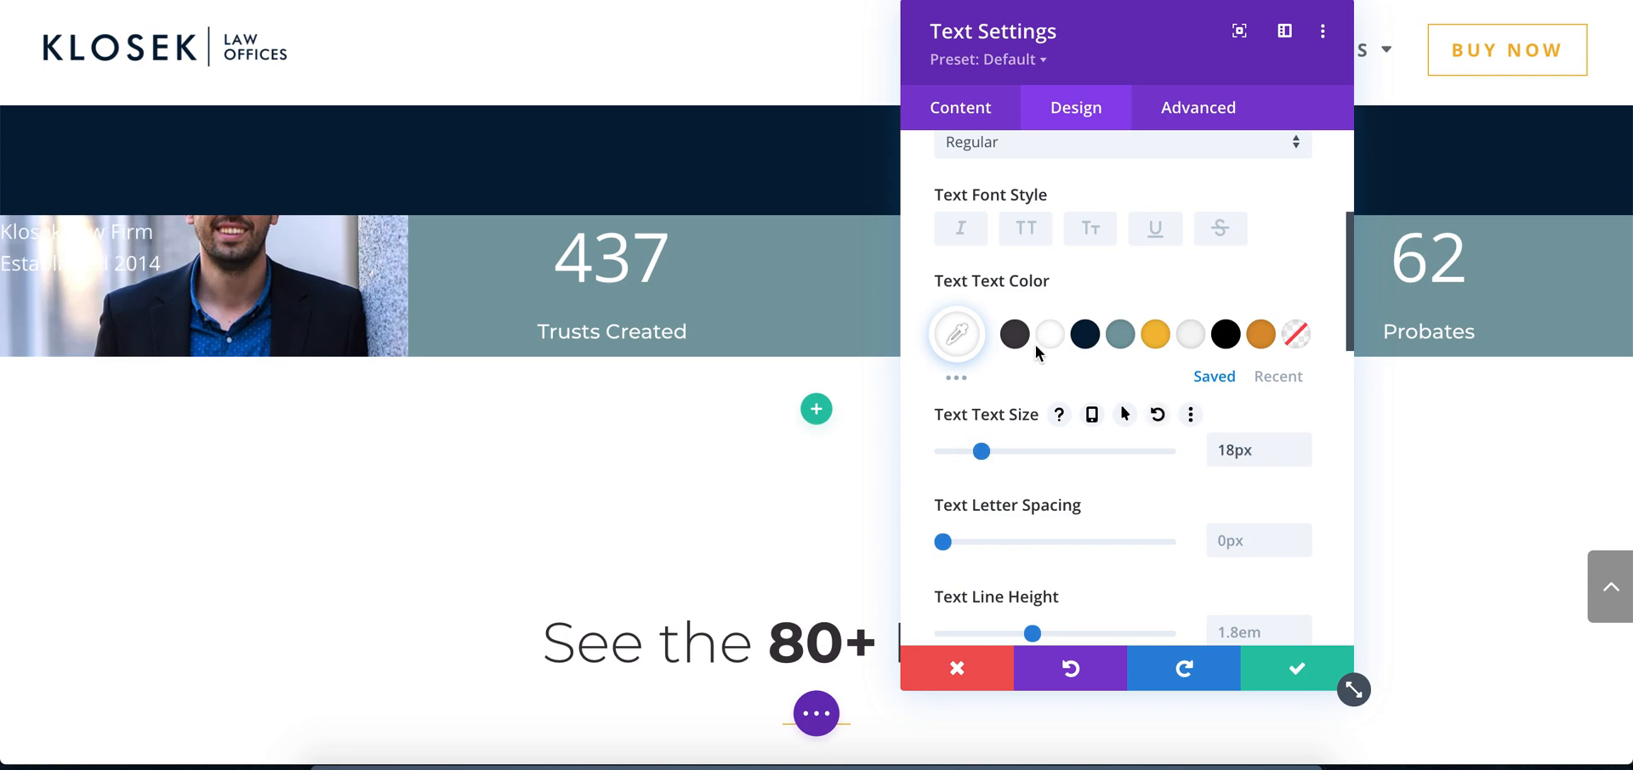
pyautogui.scroll(4, 1049, 299)
pyautogui.click(1036, 208)
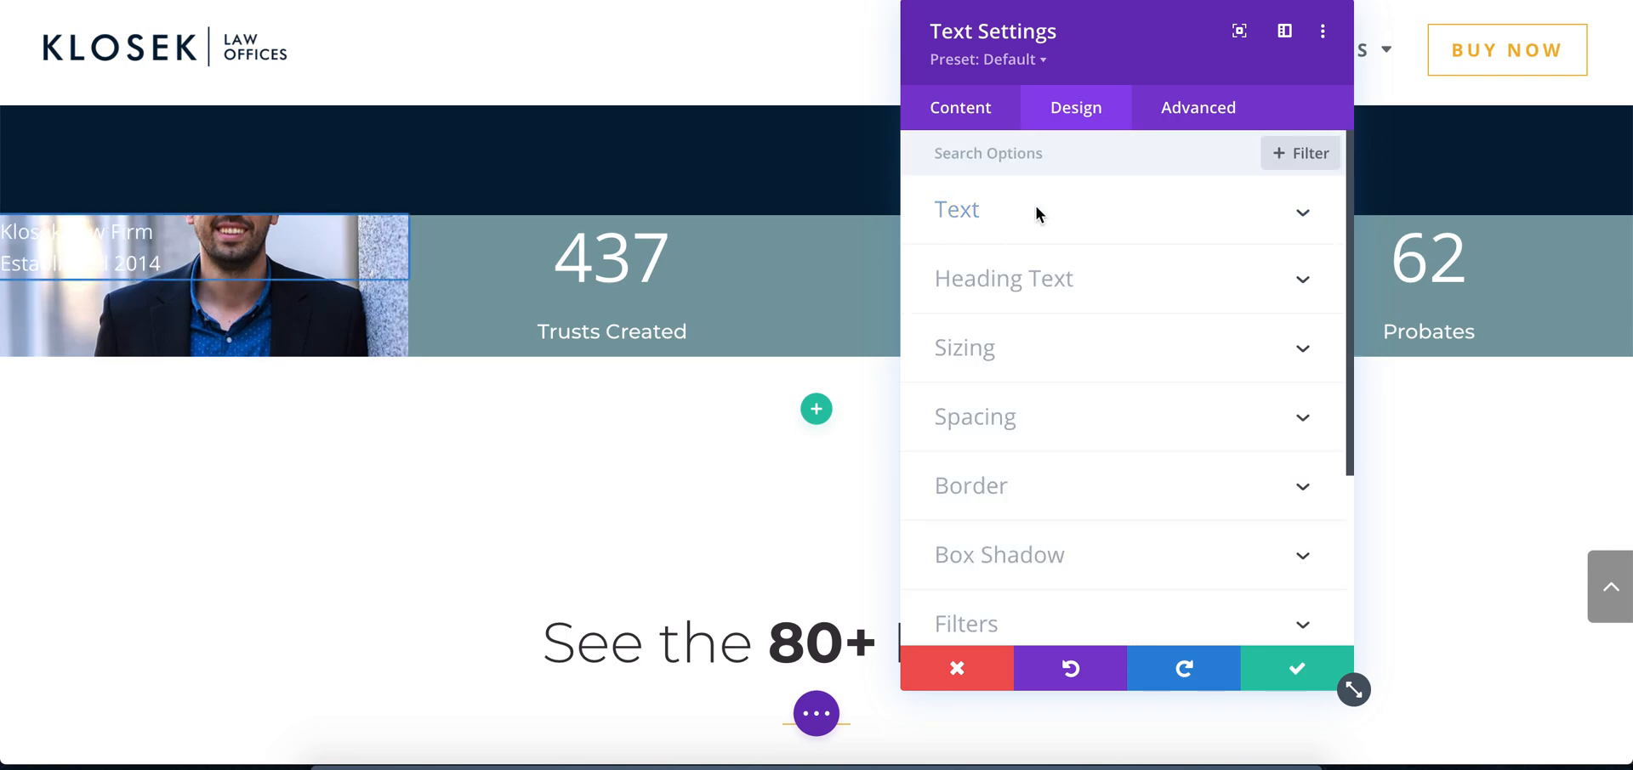
# Check the caption's placement over the portrait in the Photoshop mockup and return to the text settings in Chrome
pyautogui.click(612, 763)
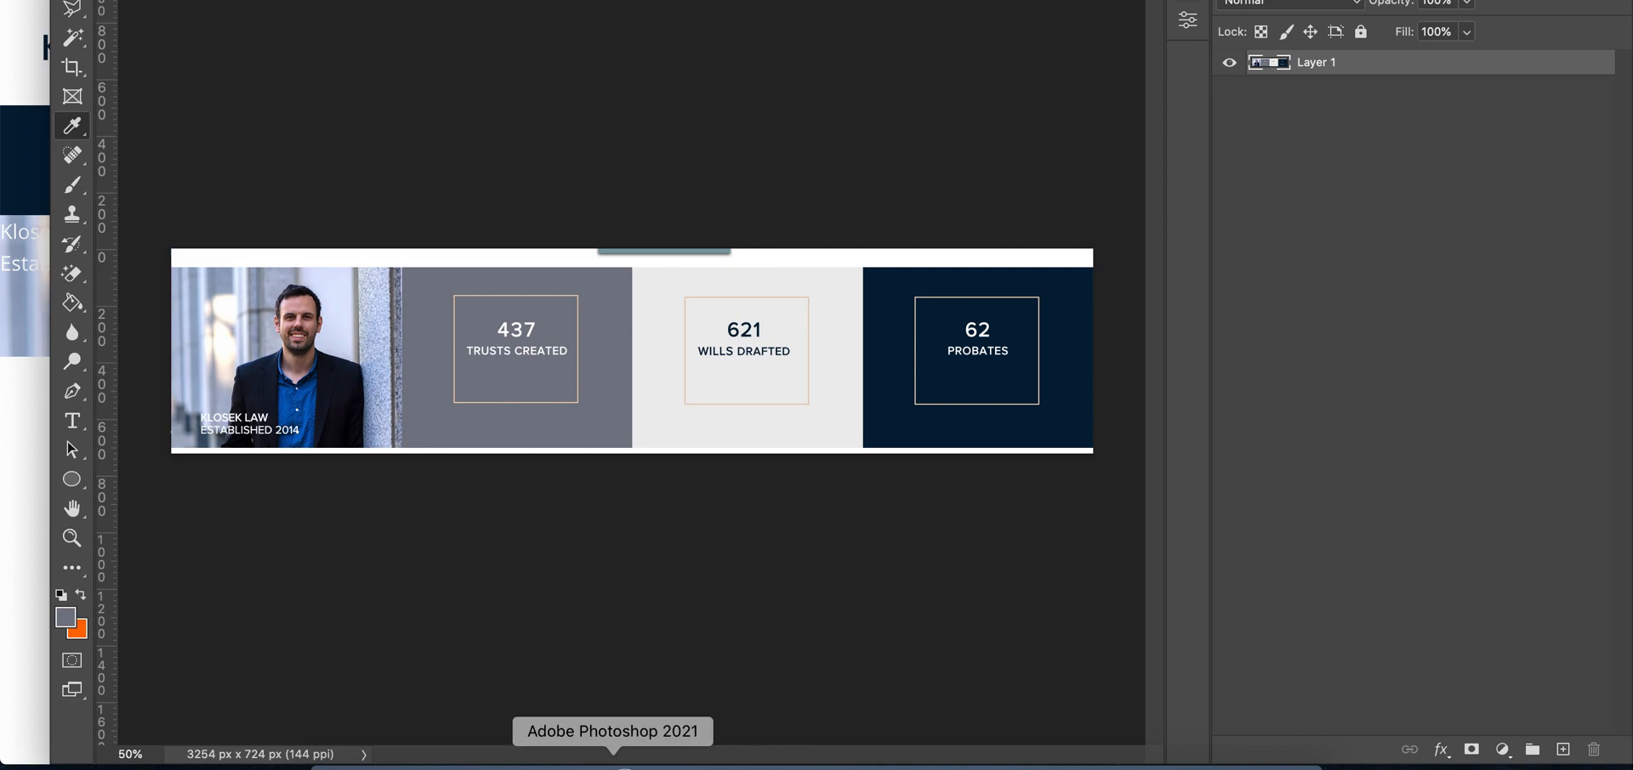
pyautogui.click(558, 763)
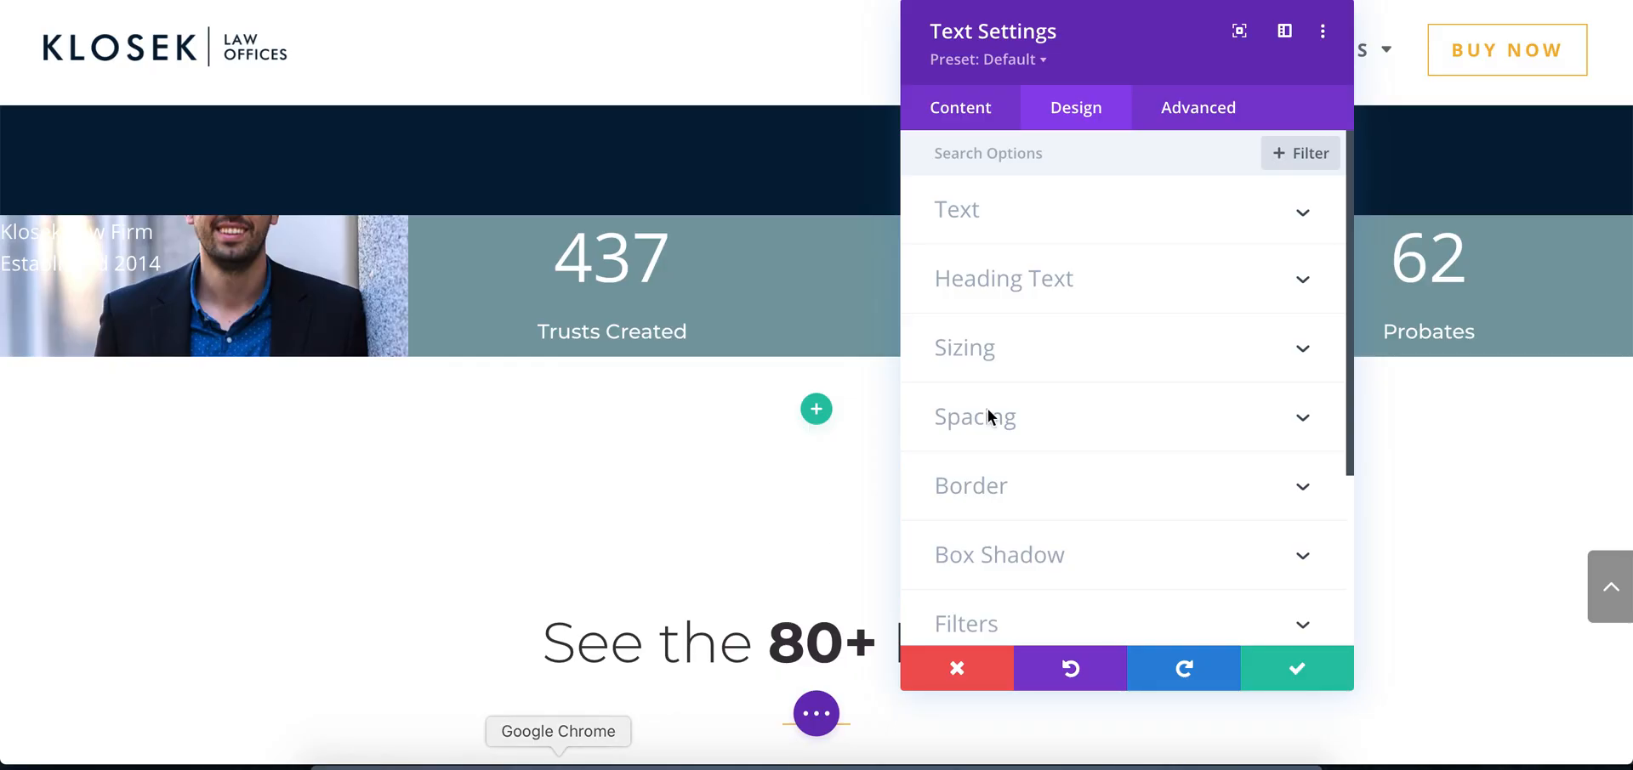
# Save the caption's text settings
pyautogui.scroll(-3, 1021, 423)
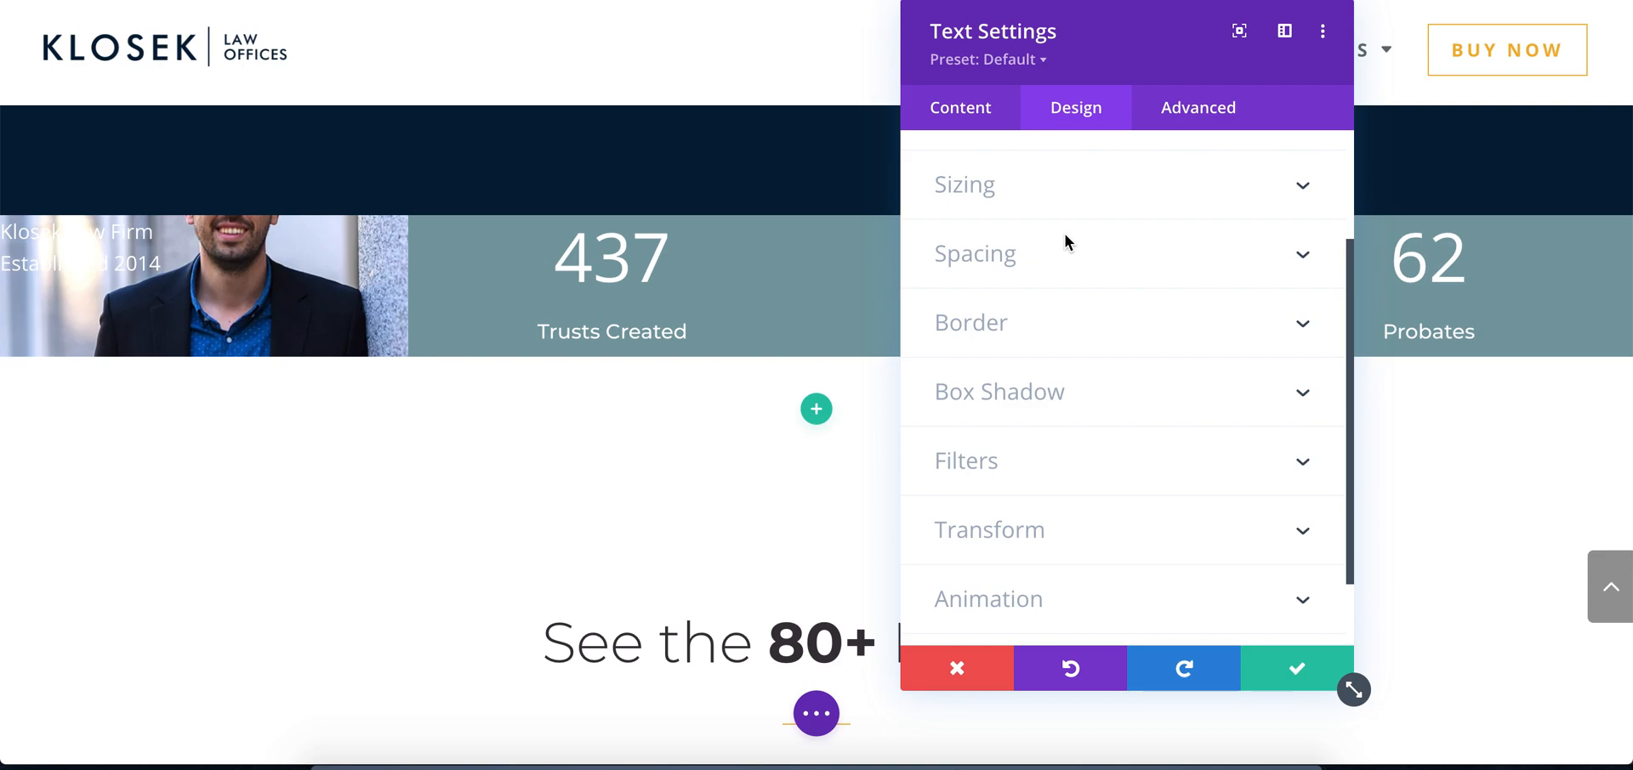
pyautogui.click(1296, 669)
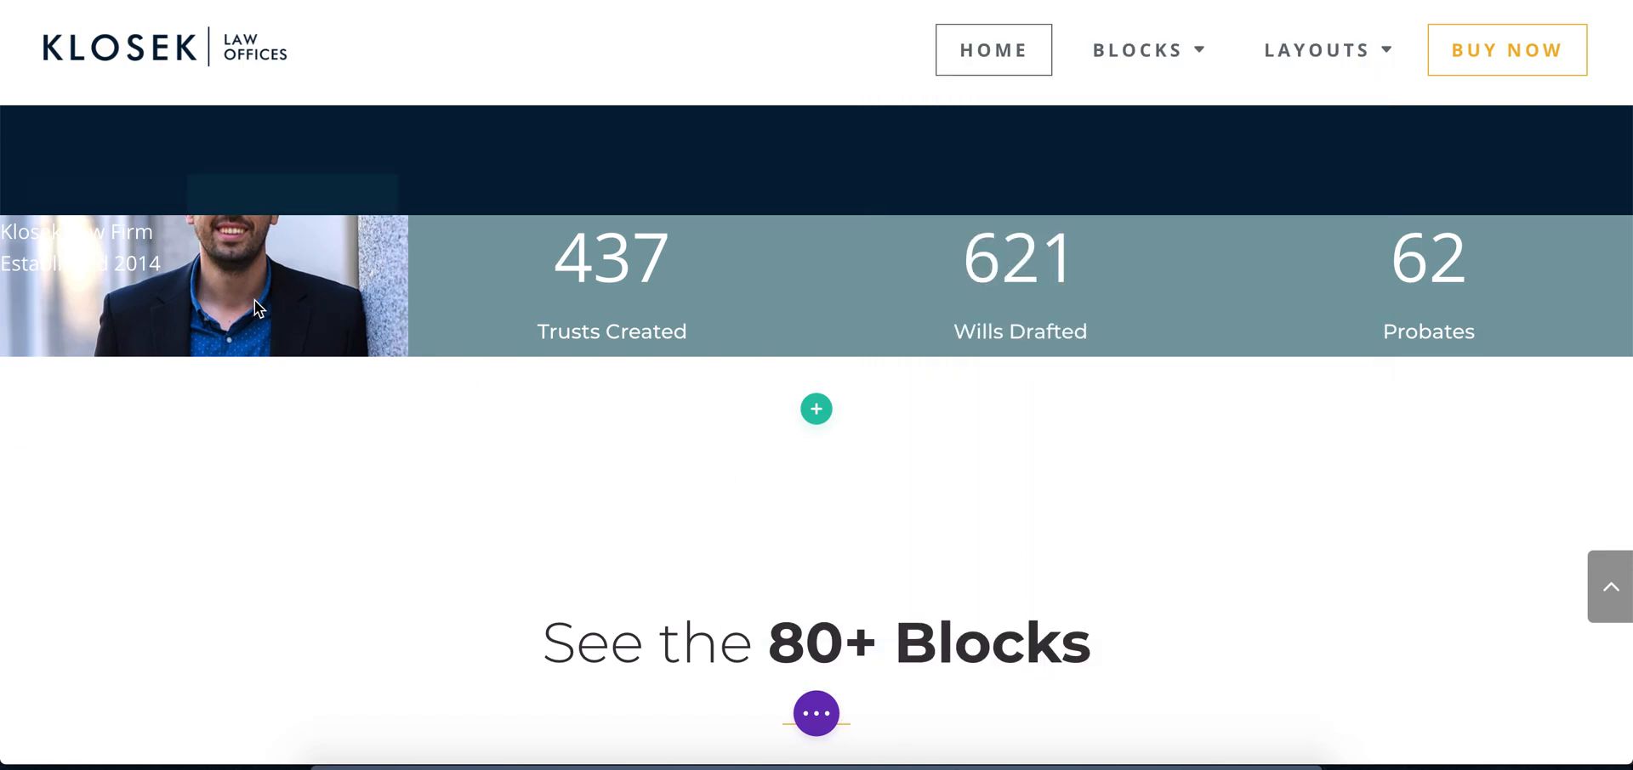
# Try 60px of linked top and bottom padding on the portrait column
pyautogui.moveTo(253, 258)
pyautogui.click(235, 196)
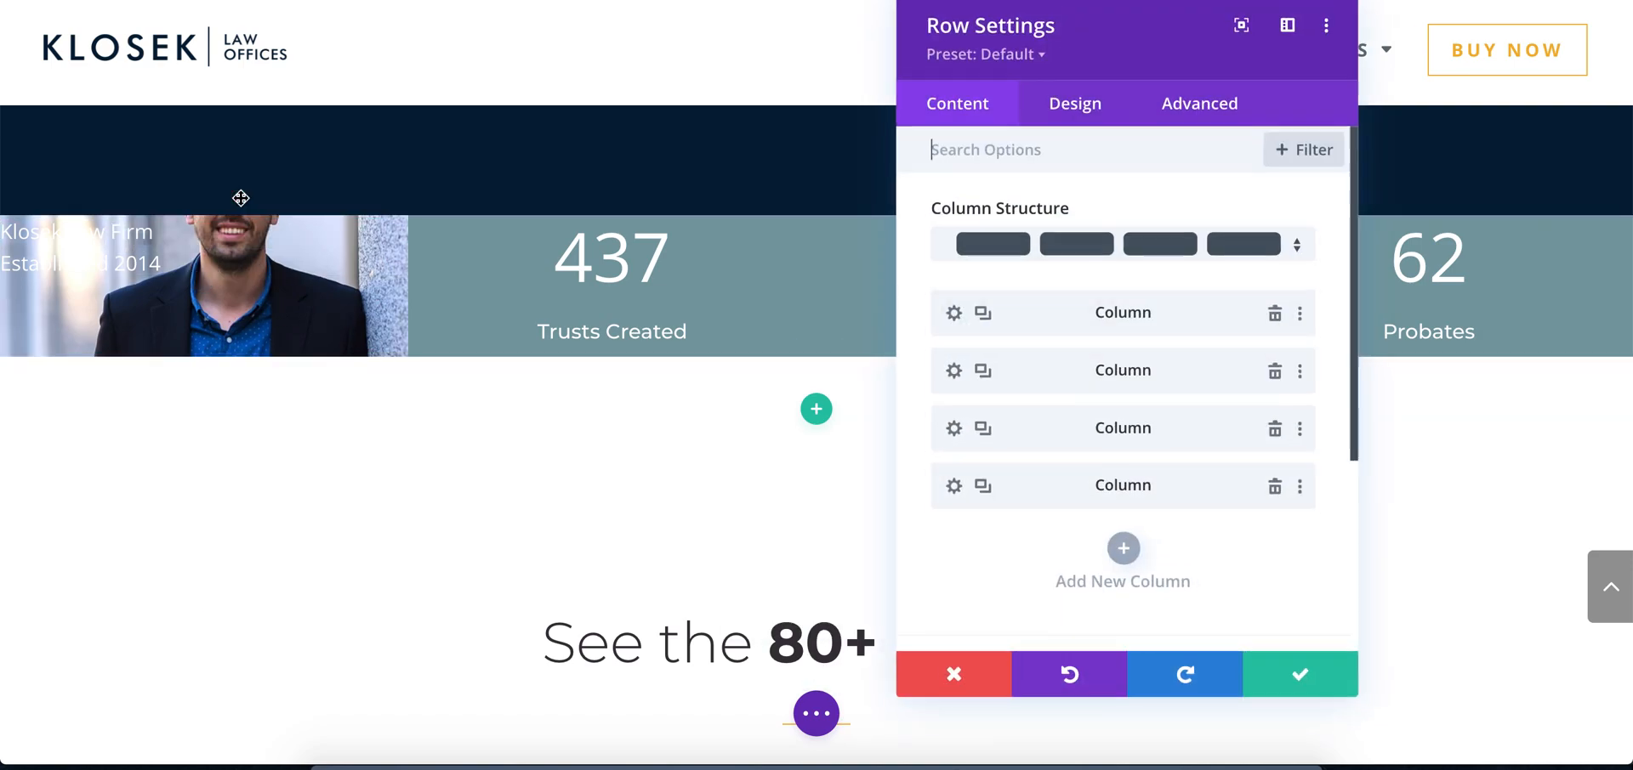
pyautogui.click(957, 314)
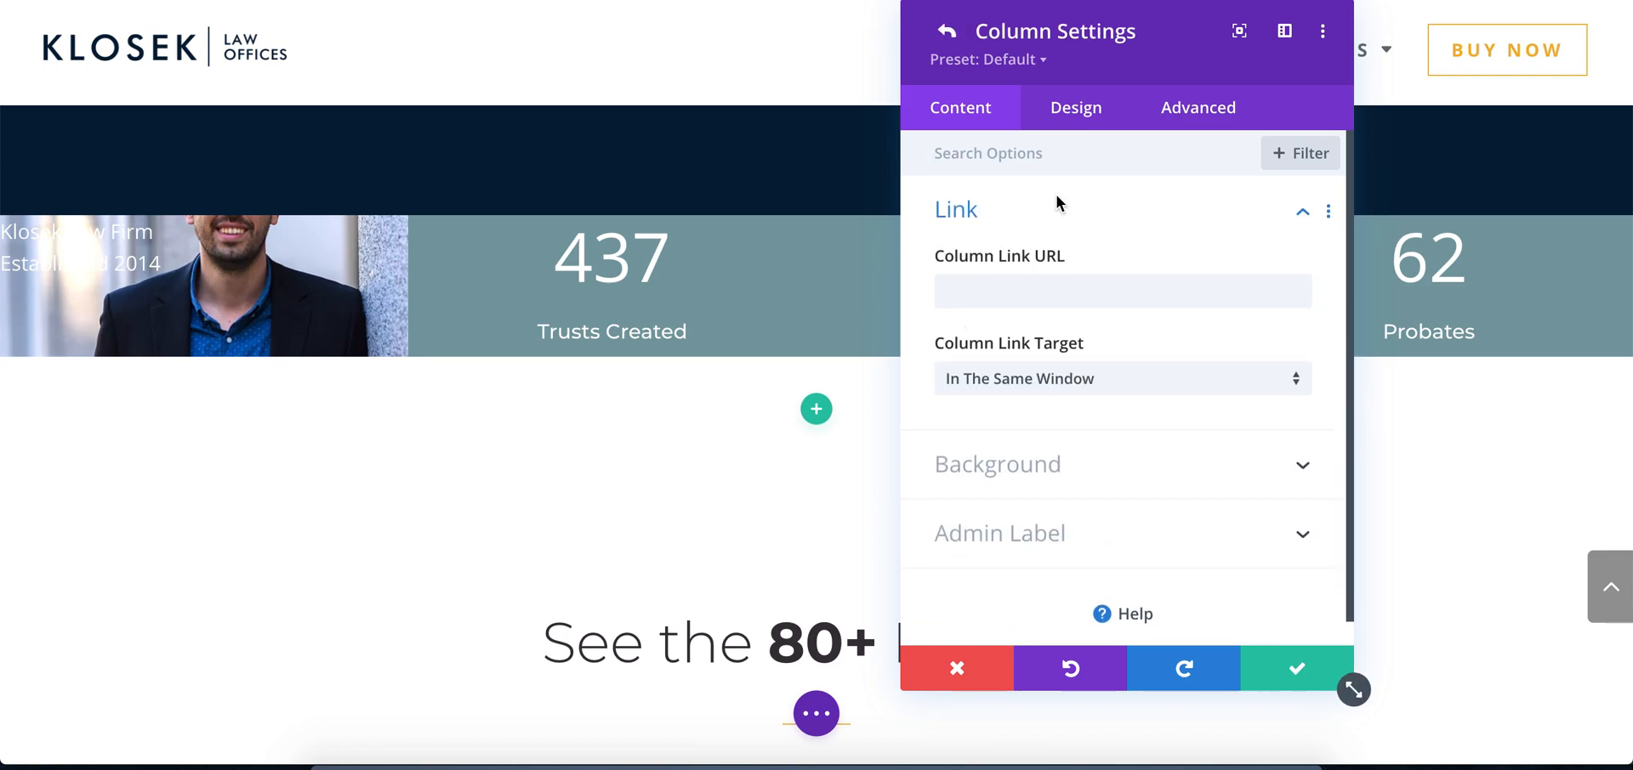
pyautogui.click(1076, 110)
pyautogui.click(1009, 209)
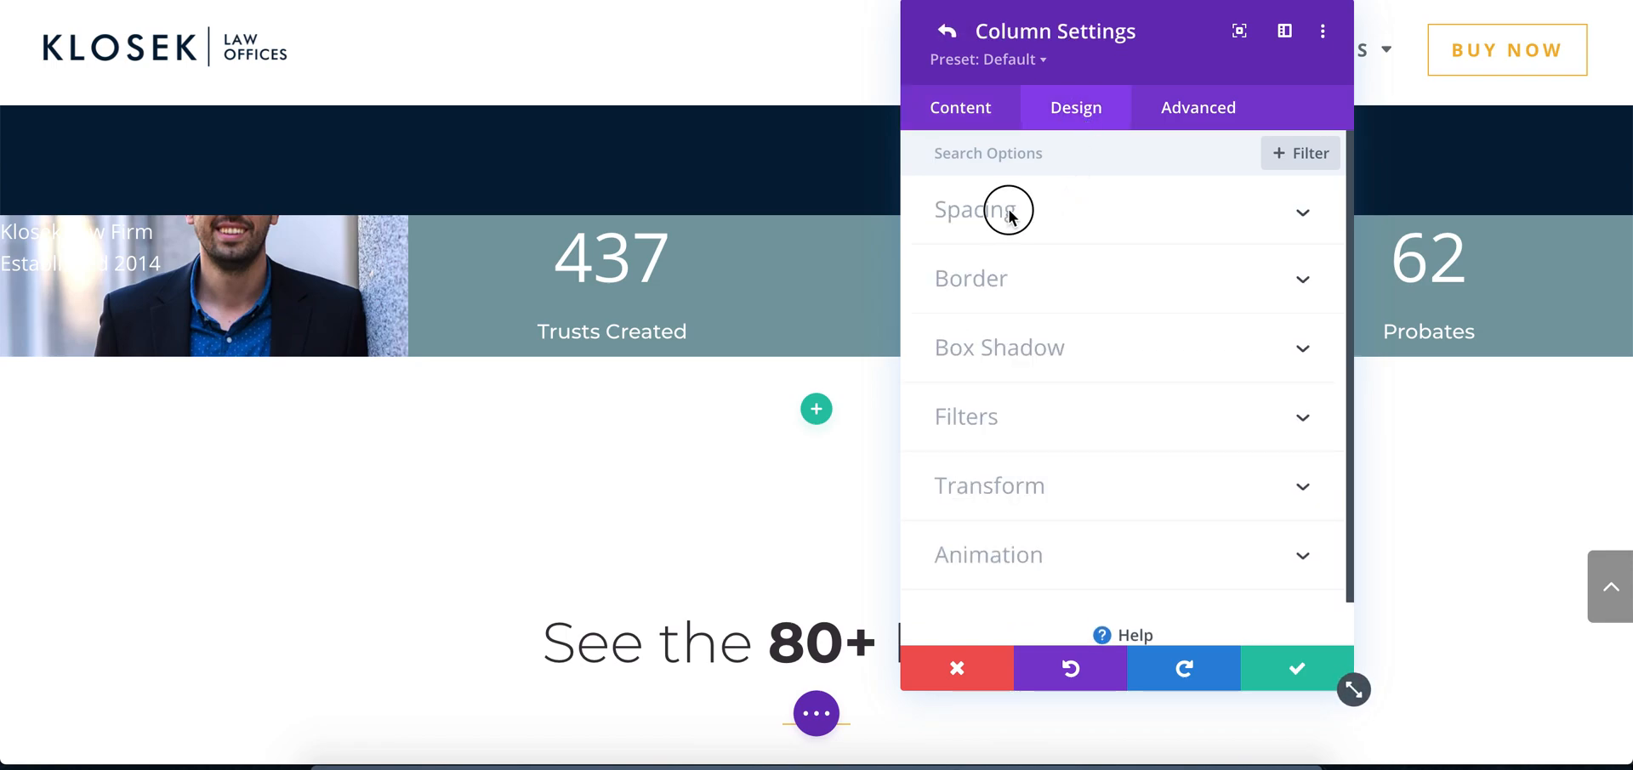
pyautogui.click(962, 285)
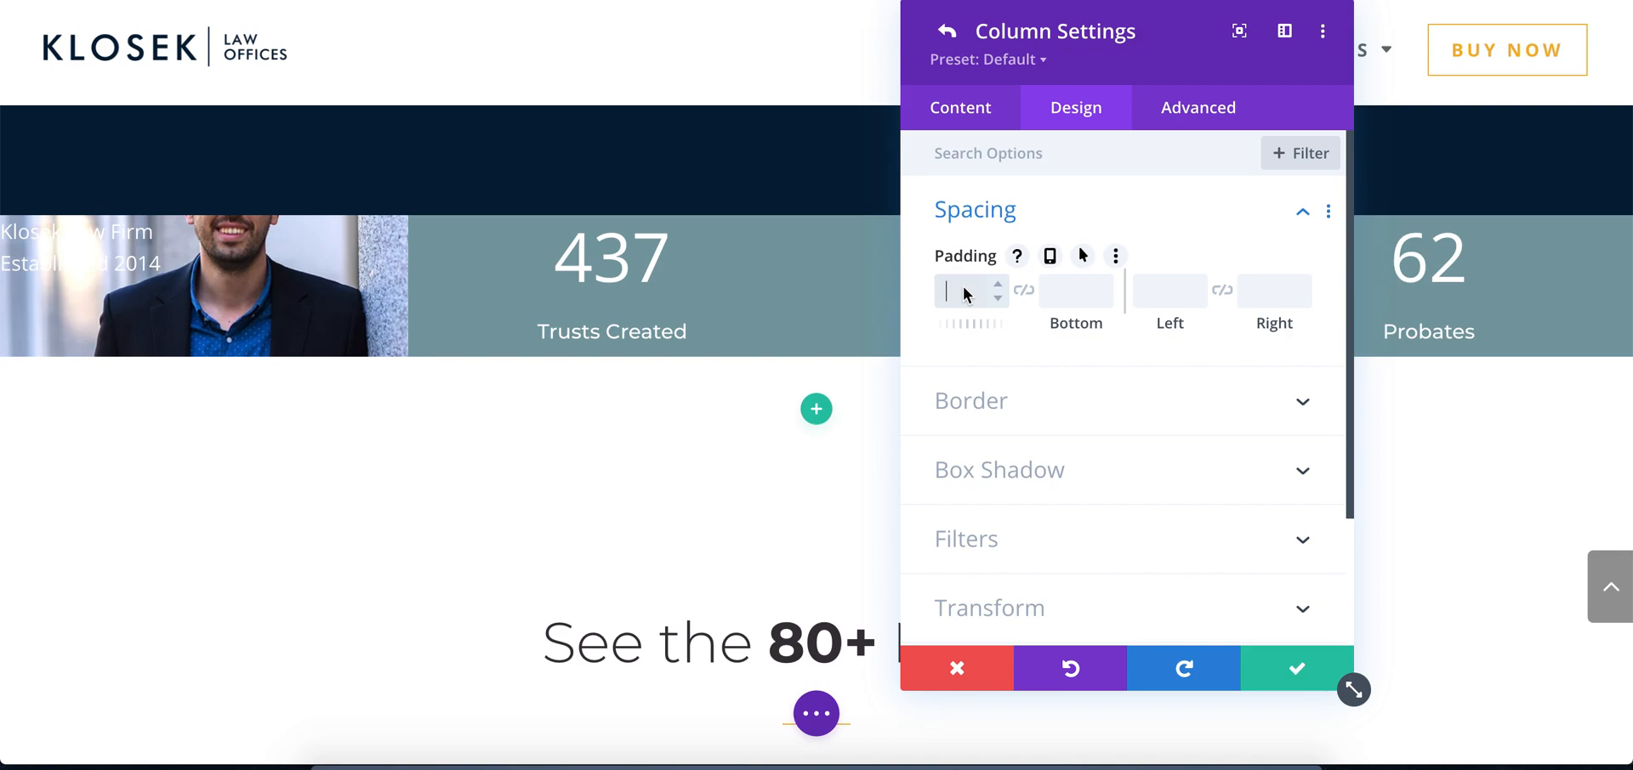
pyautogui.write('60px')
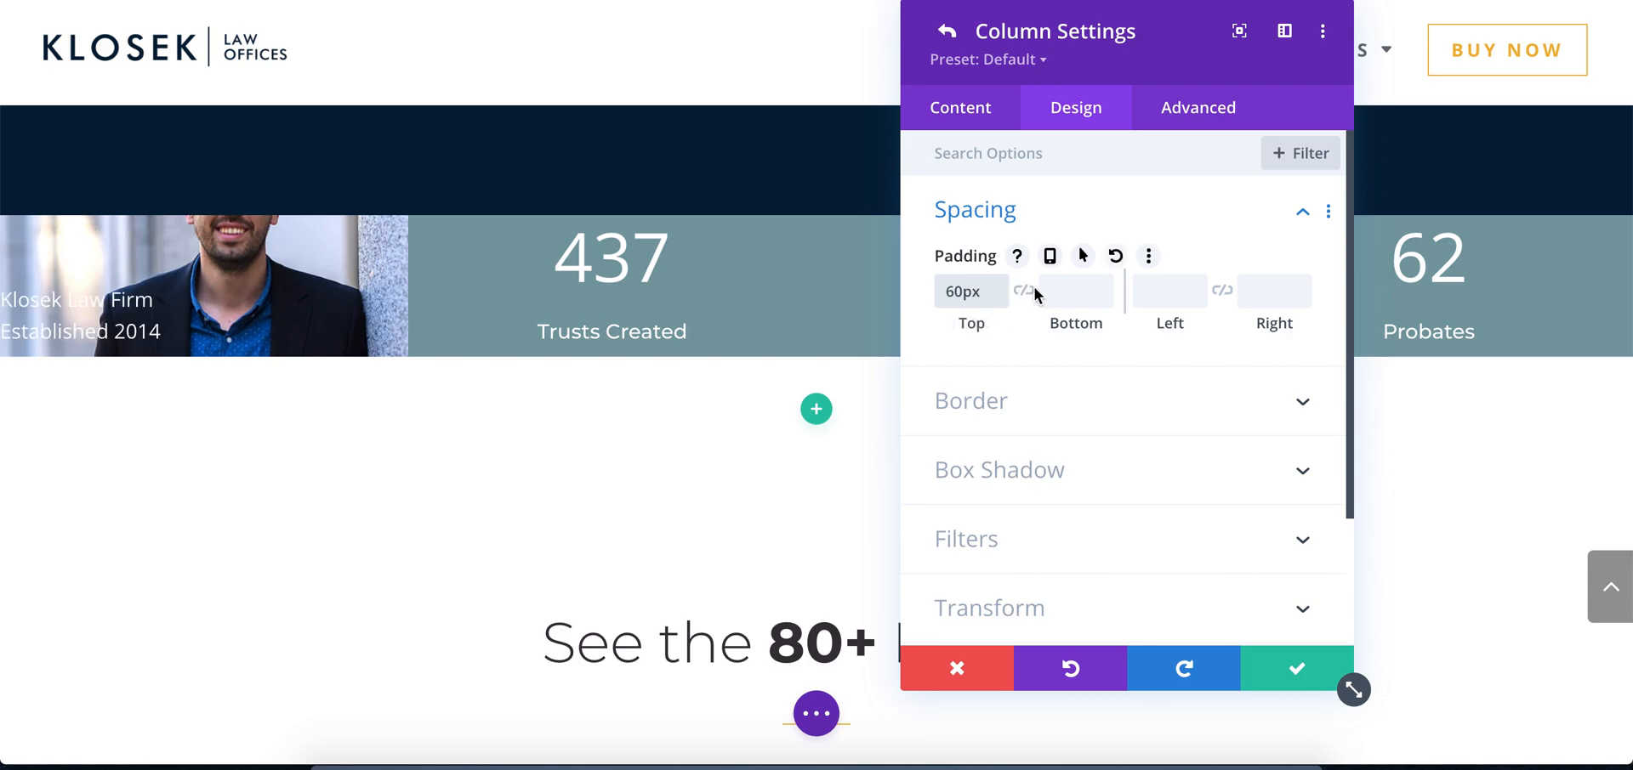
pyautogui.click(1023, 292)
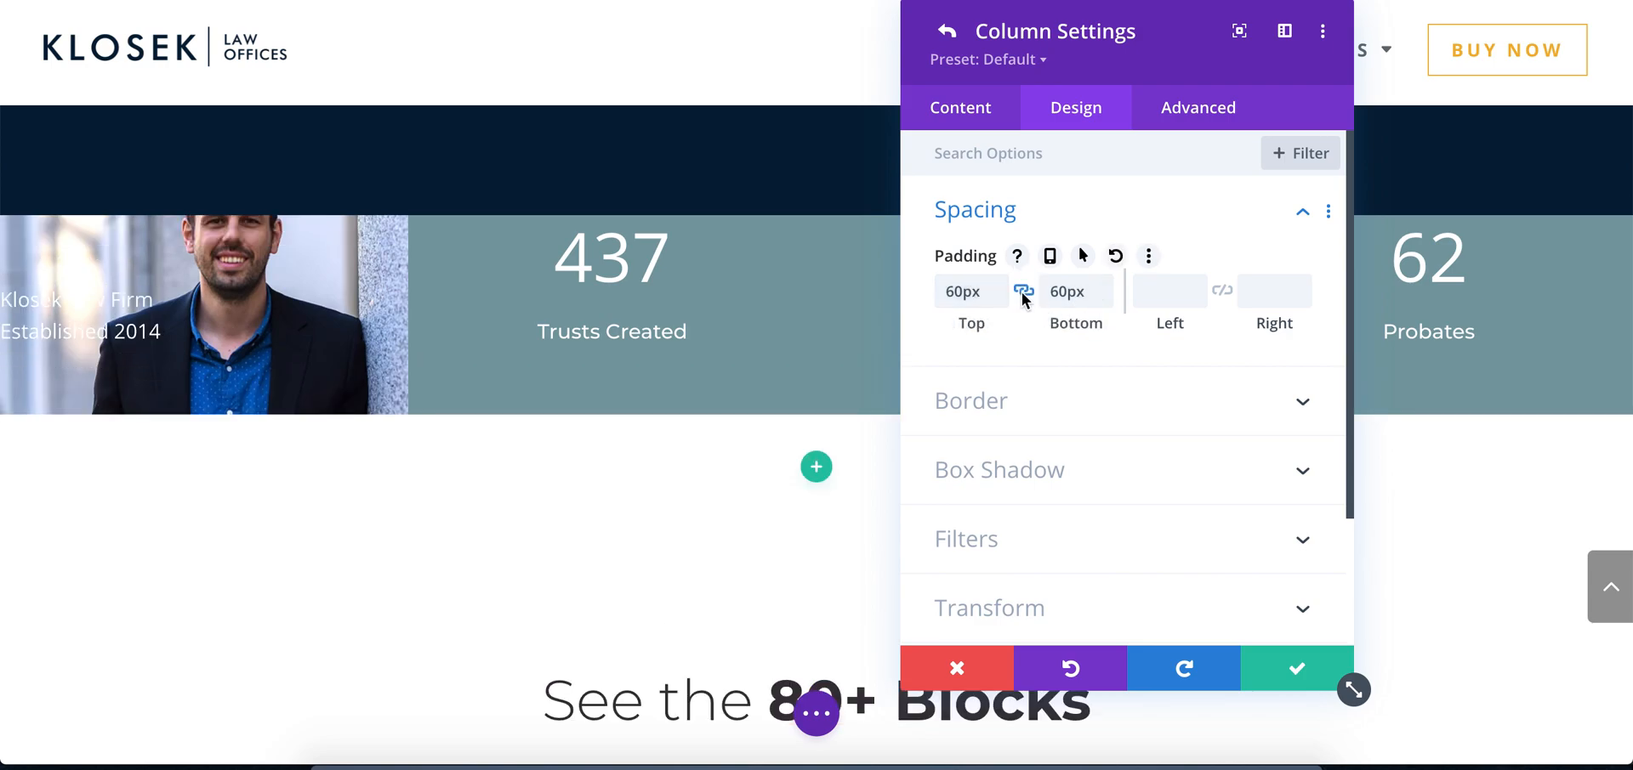
# Try 2vw of left padding linked to the right side, and reset all of the portrait column's padding
pyautogui.click(1153, 291)
pyautogui.write('2vw')
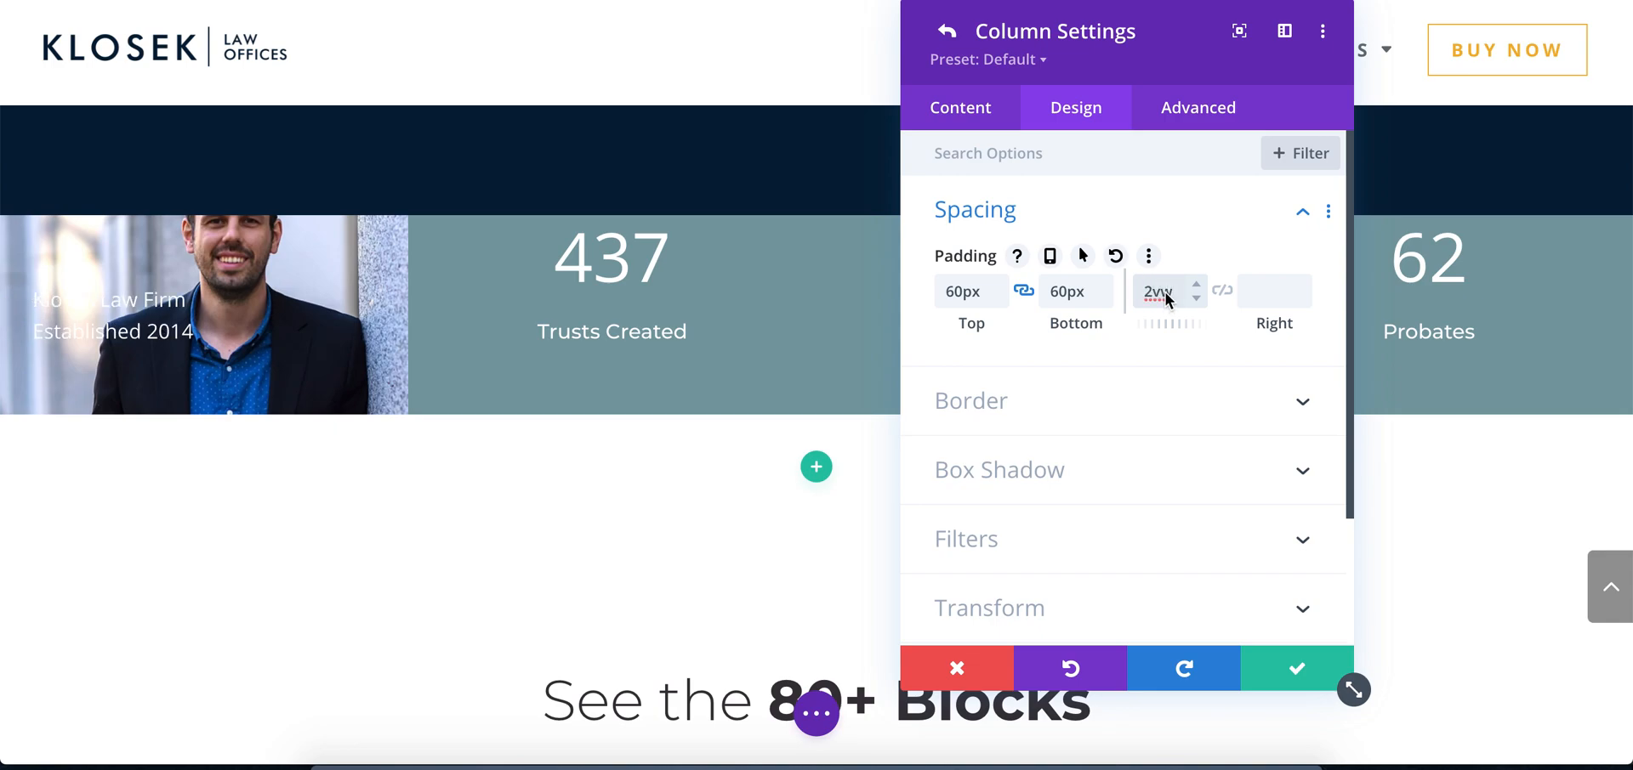
pyautogui.click(1223, 292)
pyautogui.click(1114, 257)
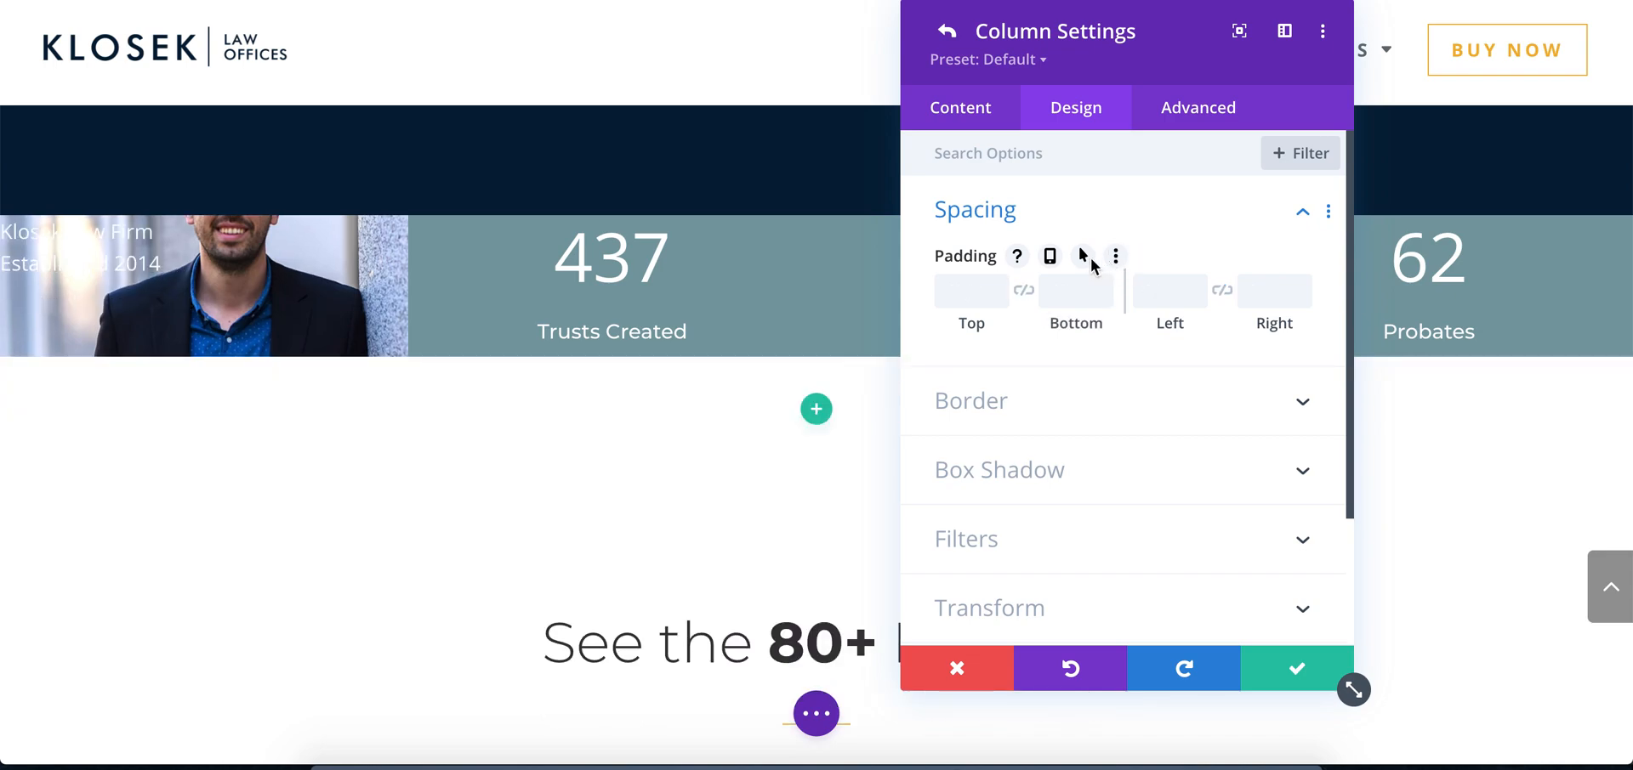
pyautogui.click(1267, 665)
# Set the stats row's minimum height to 10vh in its sizing options
pyautogui.click(1101, 111)
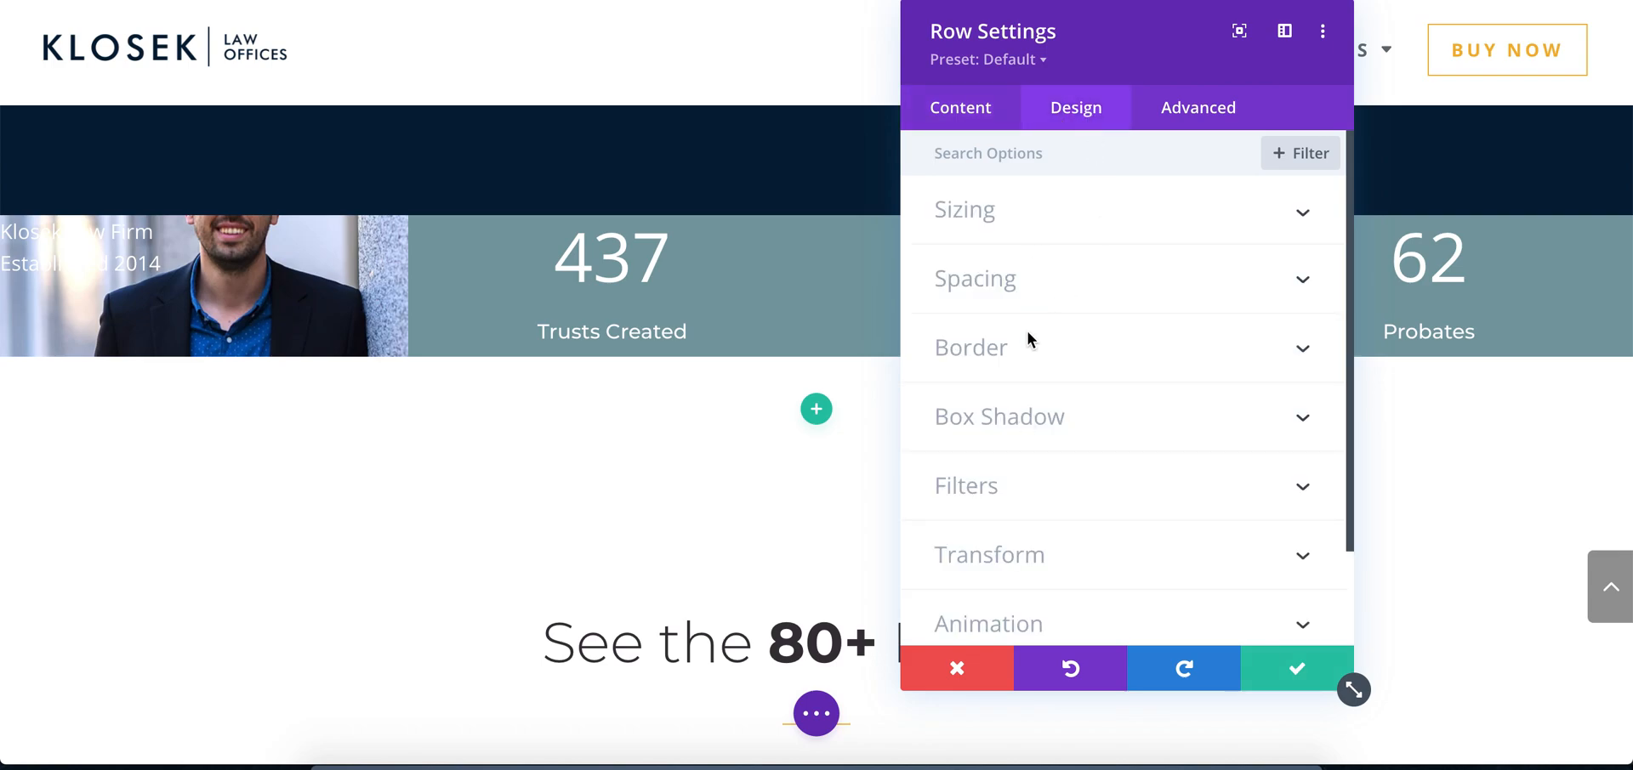
pyautogui.scroll(-2, 1027, 331)
pyautogui.scroll(2, 1026, 383)
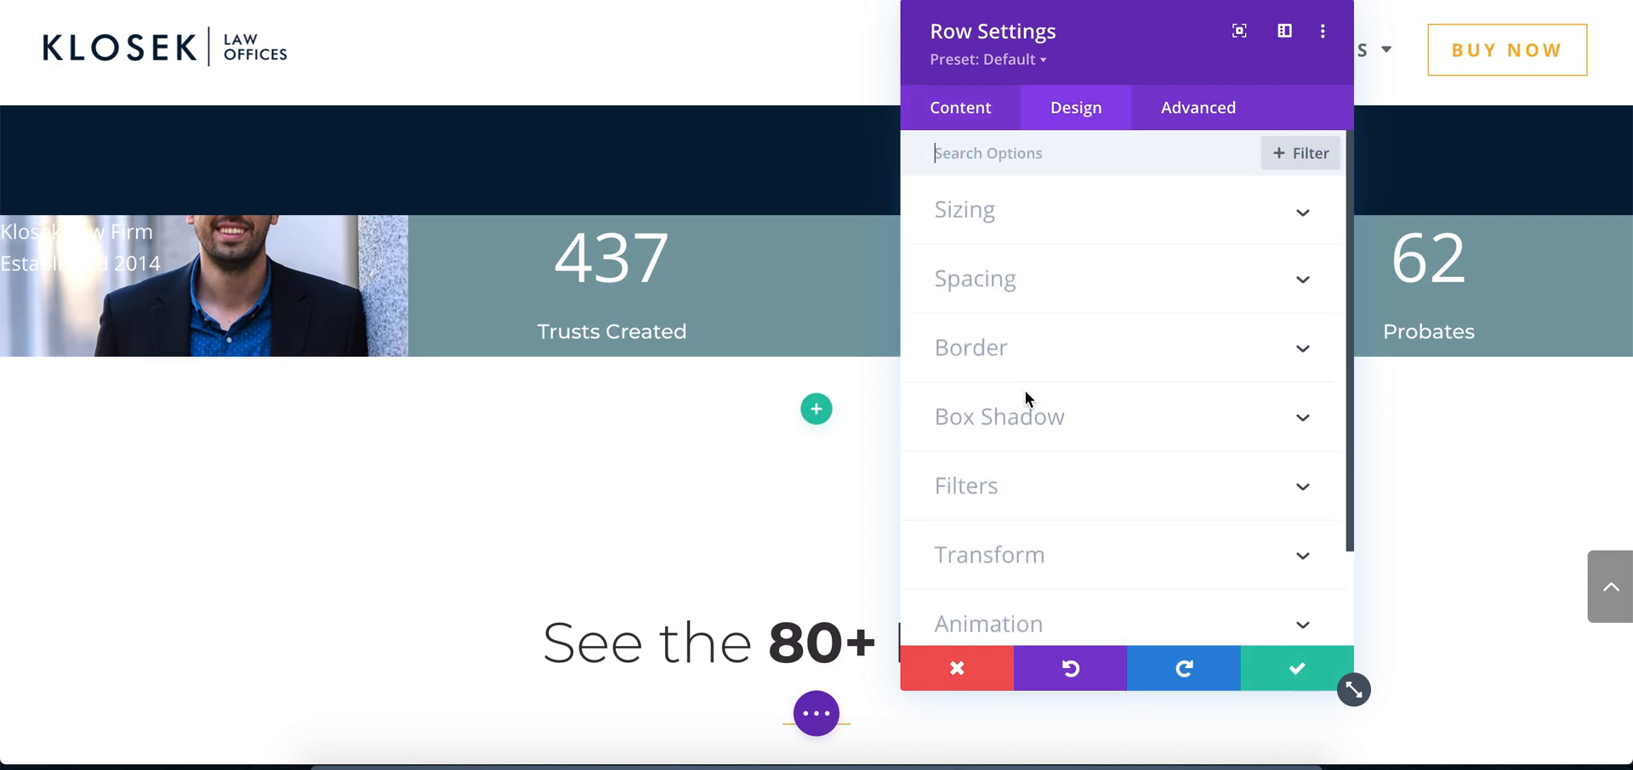
pyautogui.click(1038, 225)
pyautogui.scroll(-5, 1039, 288)
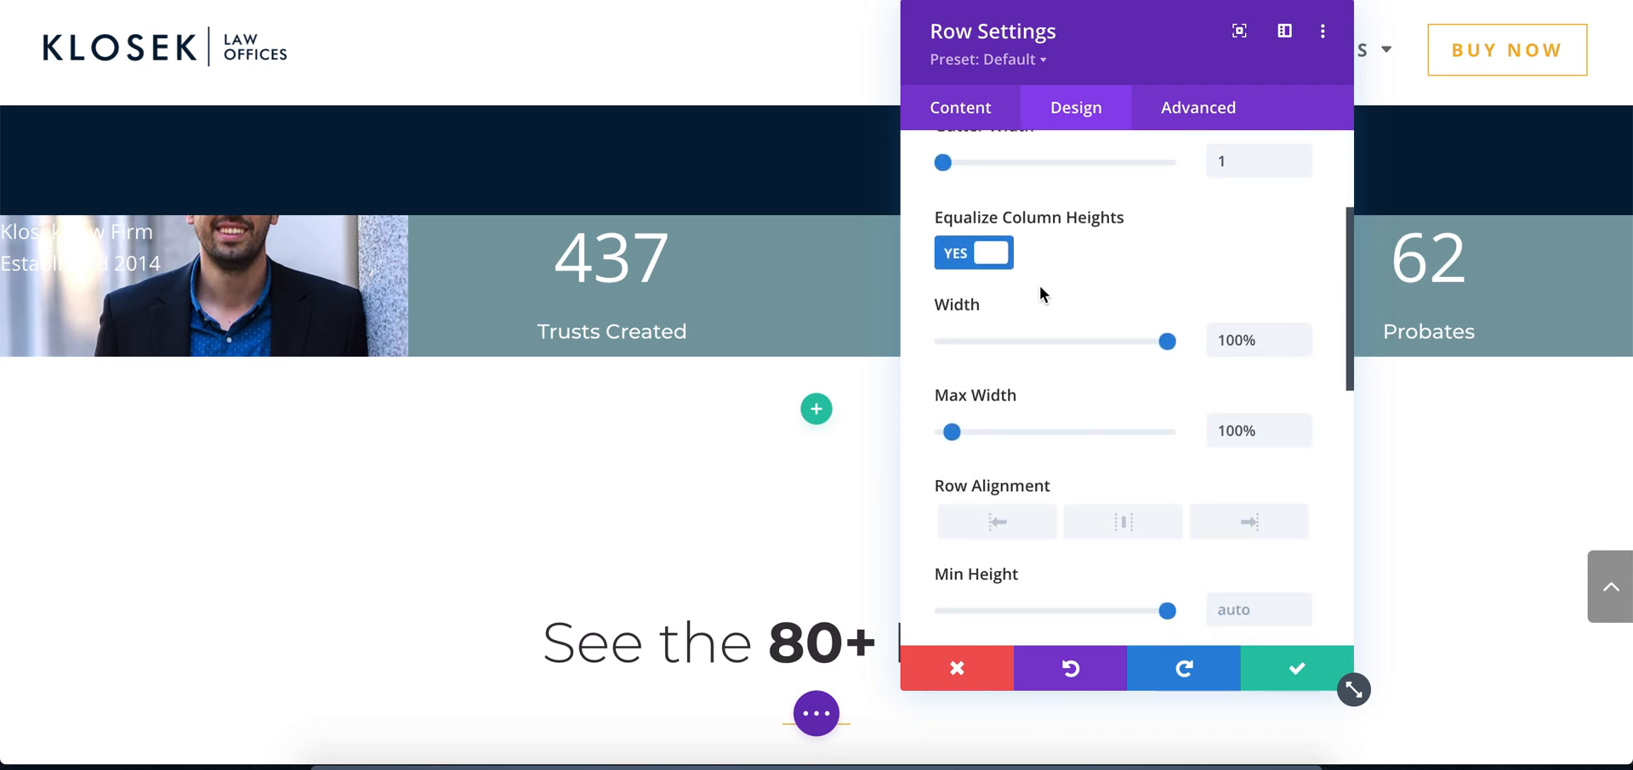
pyautogui.scroll(-2, 1039, 289)
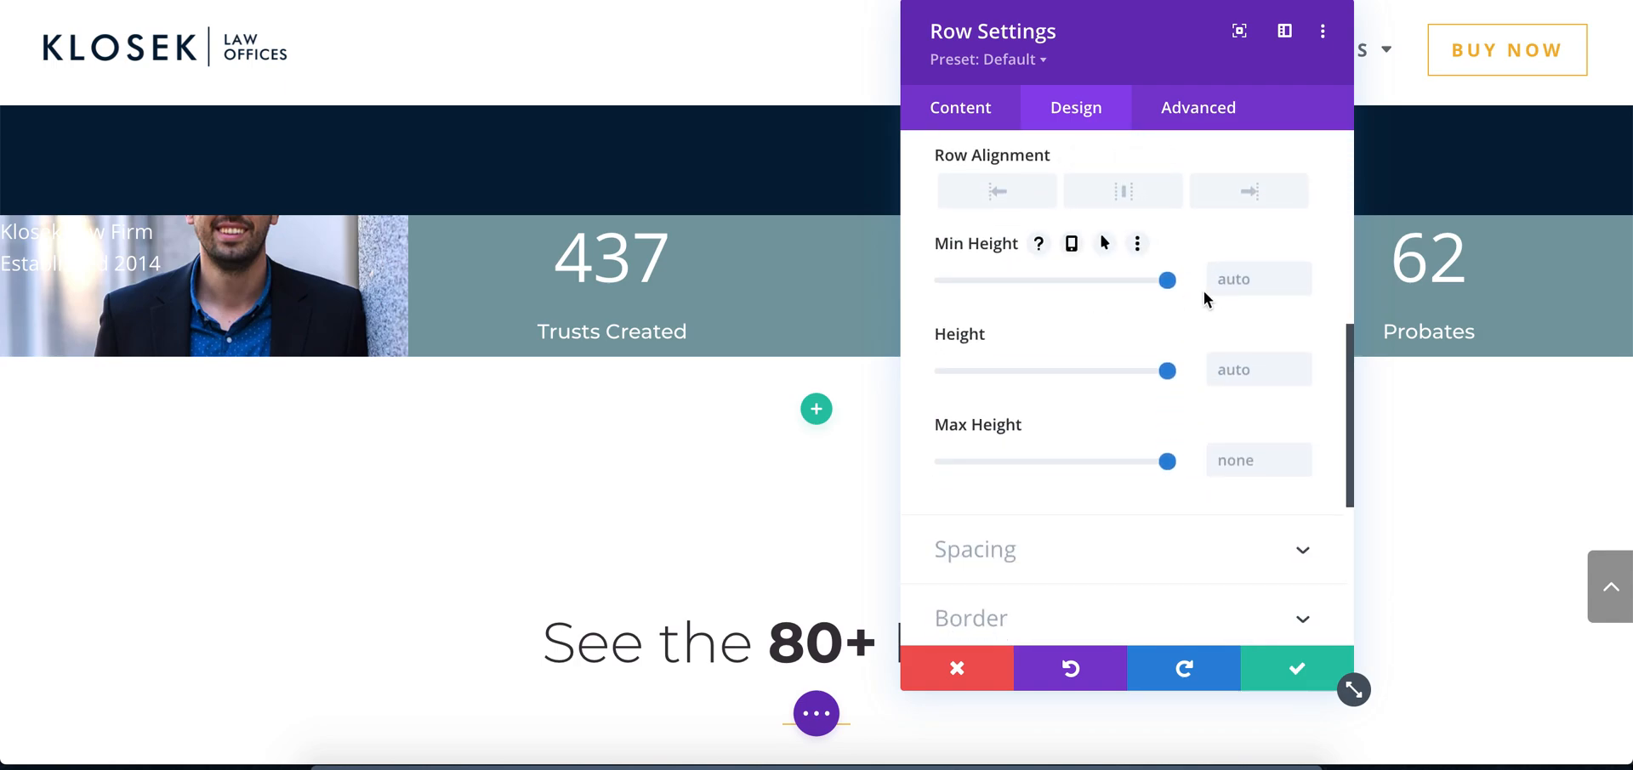
pyautogui.click(1240, 282)
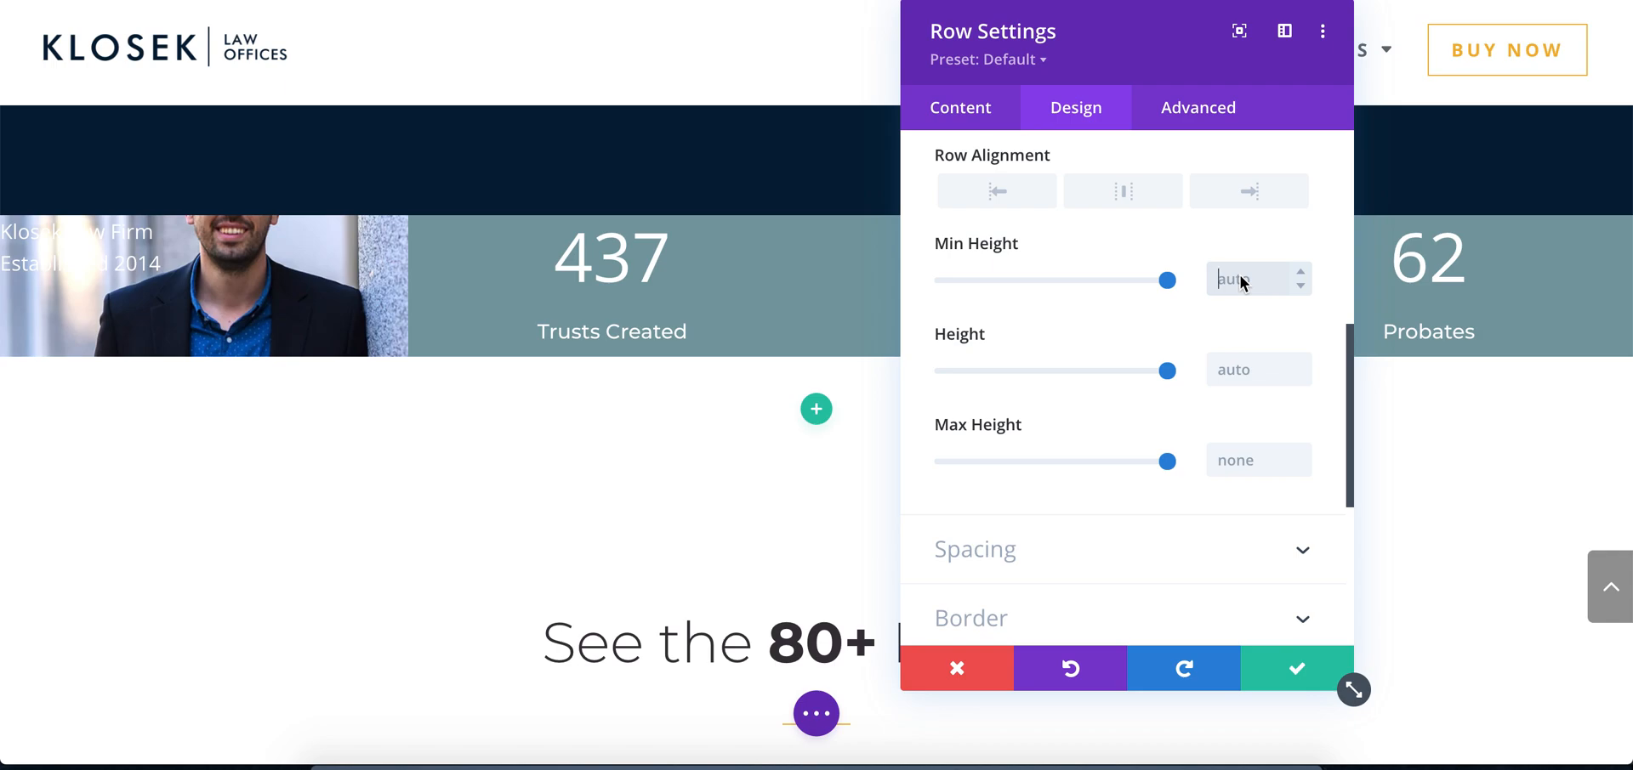
pyautogui.write('10vh')
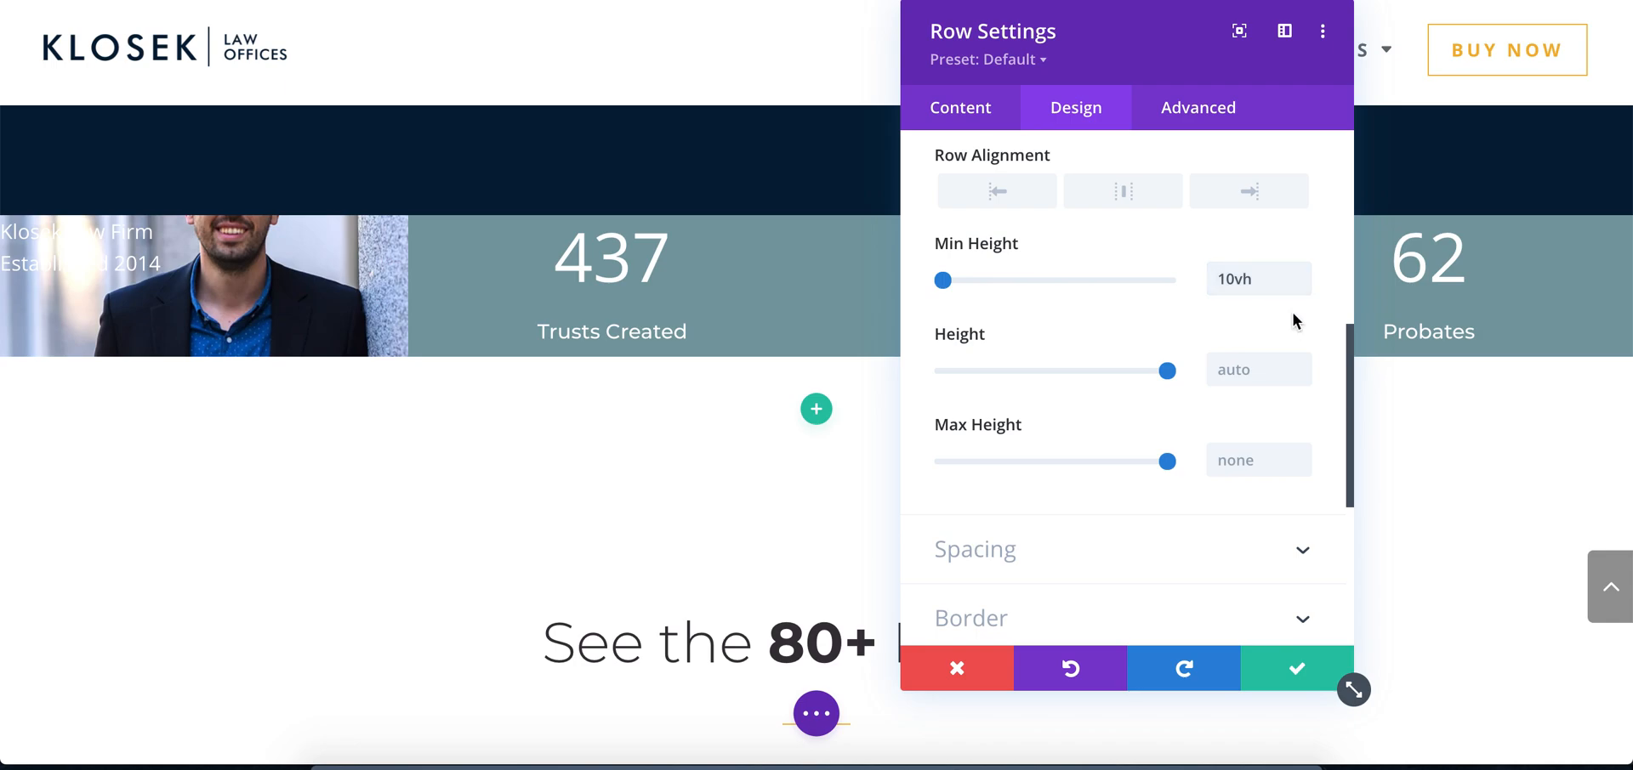
# Try 200px, 20vh and 40vh as the stats row's minimum height
pyautogui.click(1227, 280)
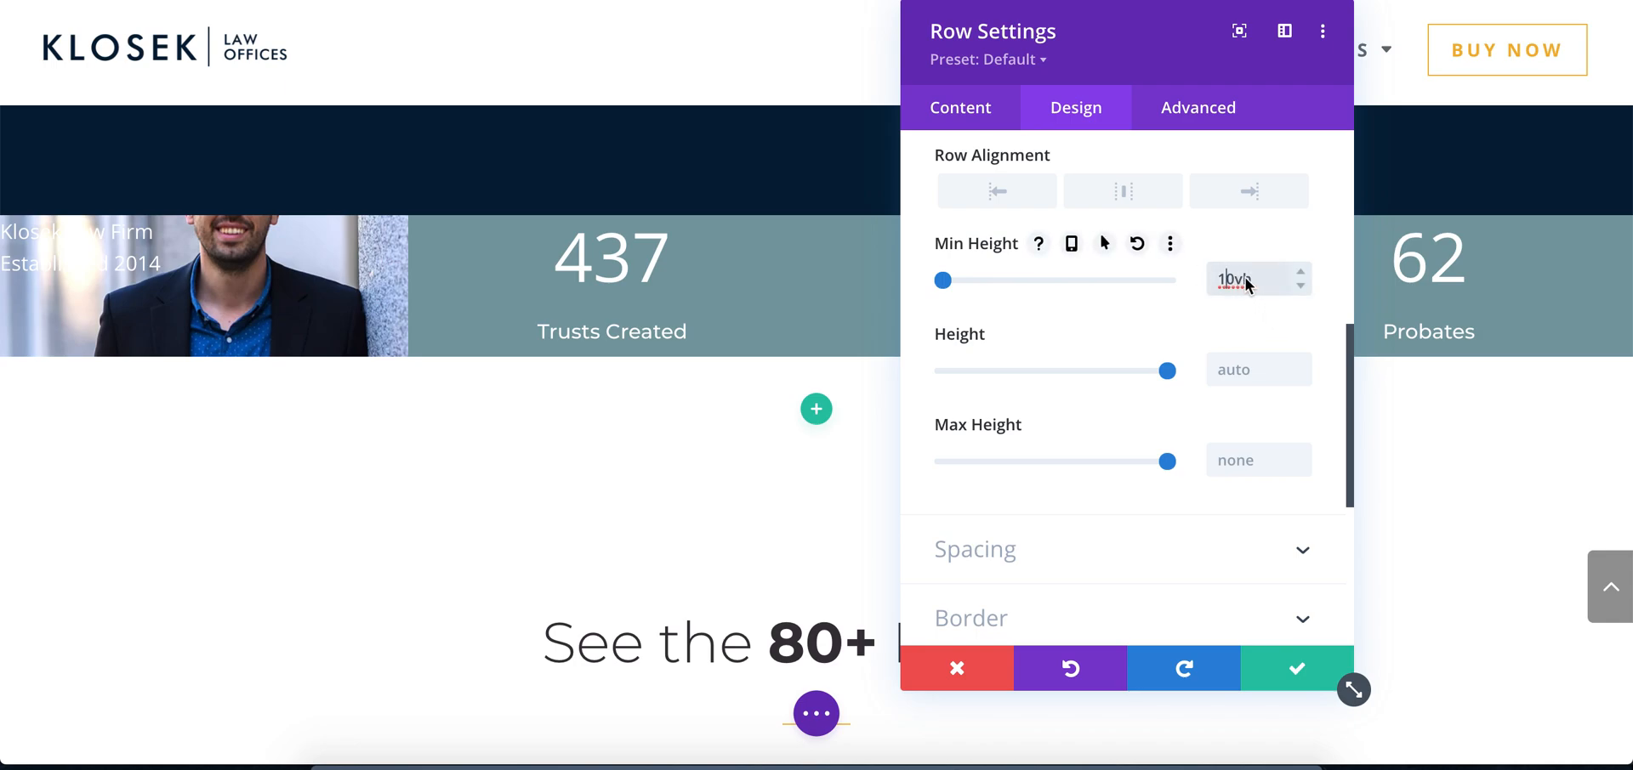
pyautogui.moveTo(1253, 278); pyautogui.dragTo(1196, 279)
pyautogui.write('200px')
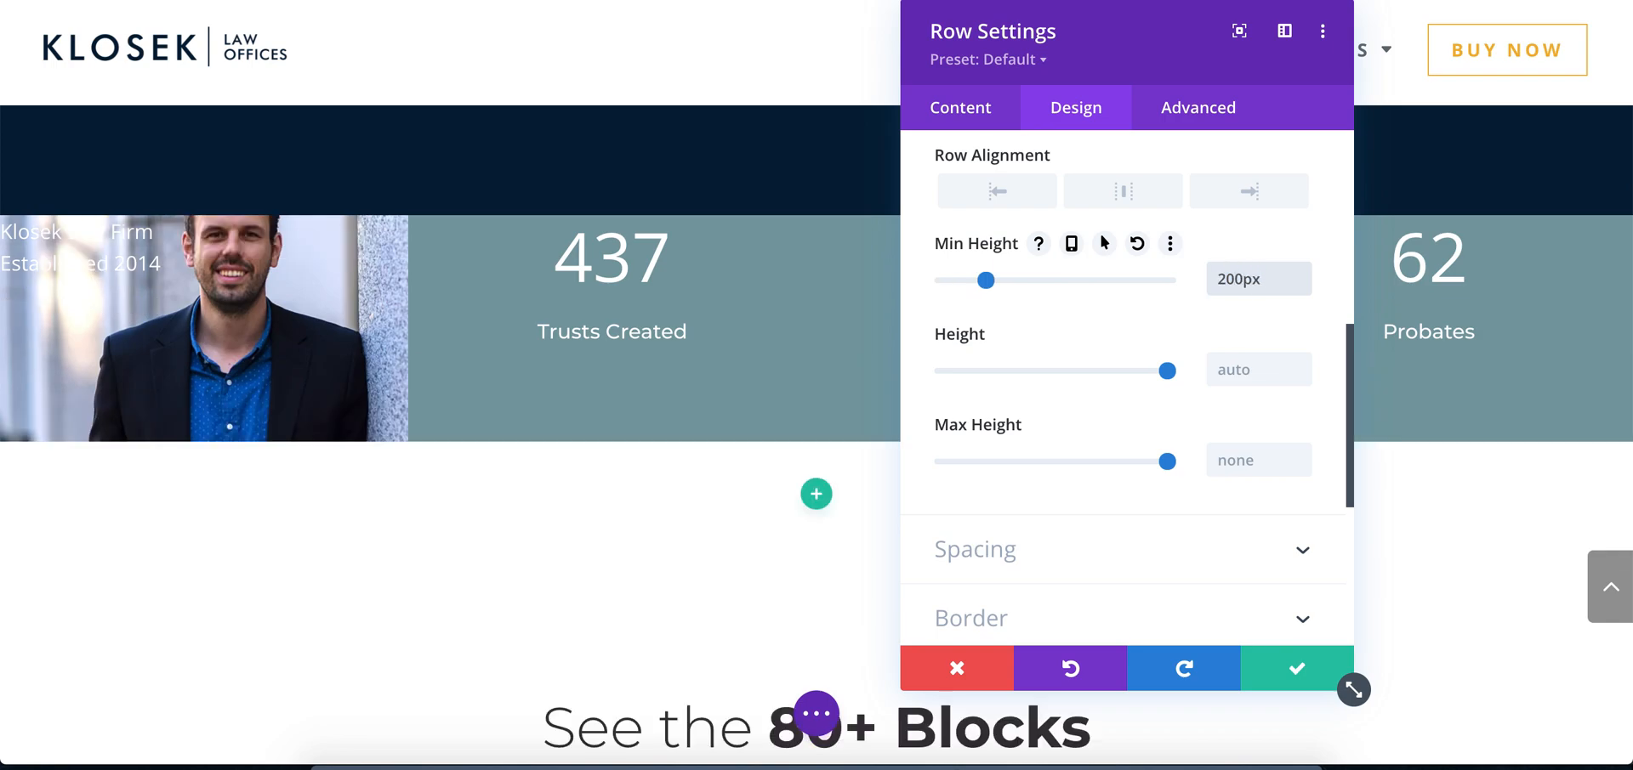
pyautogui.moveTo(1262, 280); pyautogui.dragTo(1171, 286)
pyautogui.write('20vh')
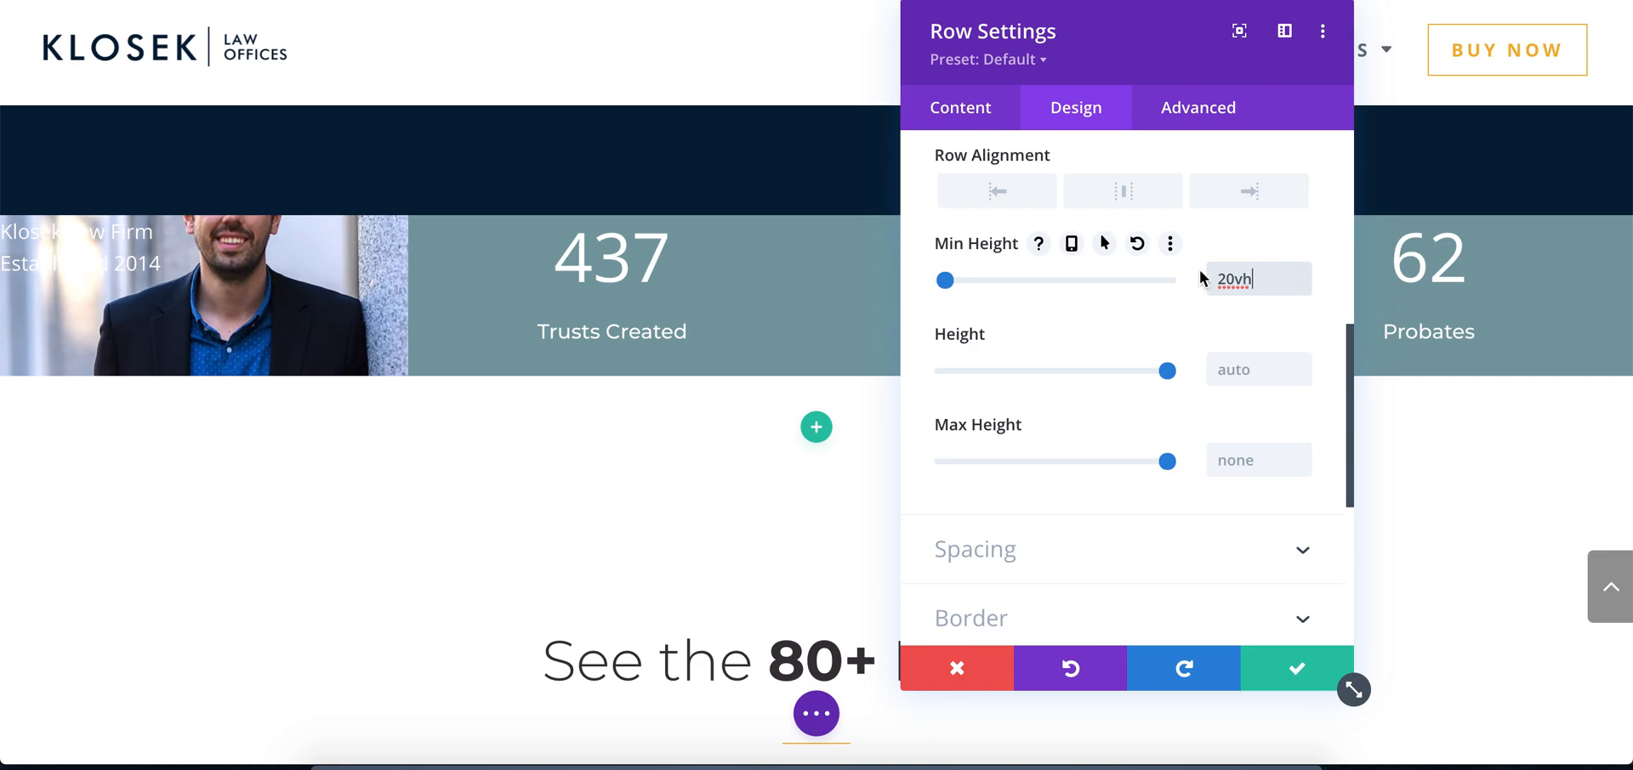
pyautogui.click(1227, 282)
pyautogui.press('BackSpace')
pyautogui.write('4')
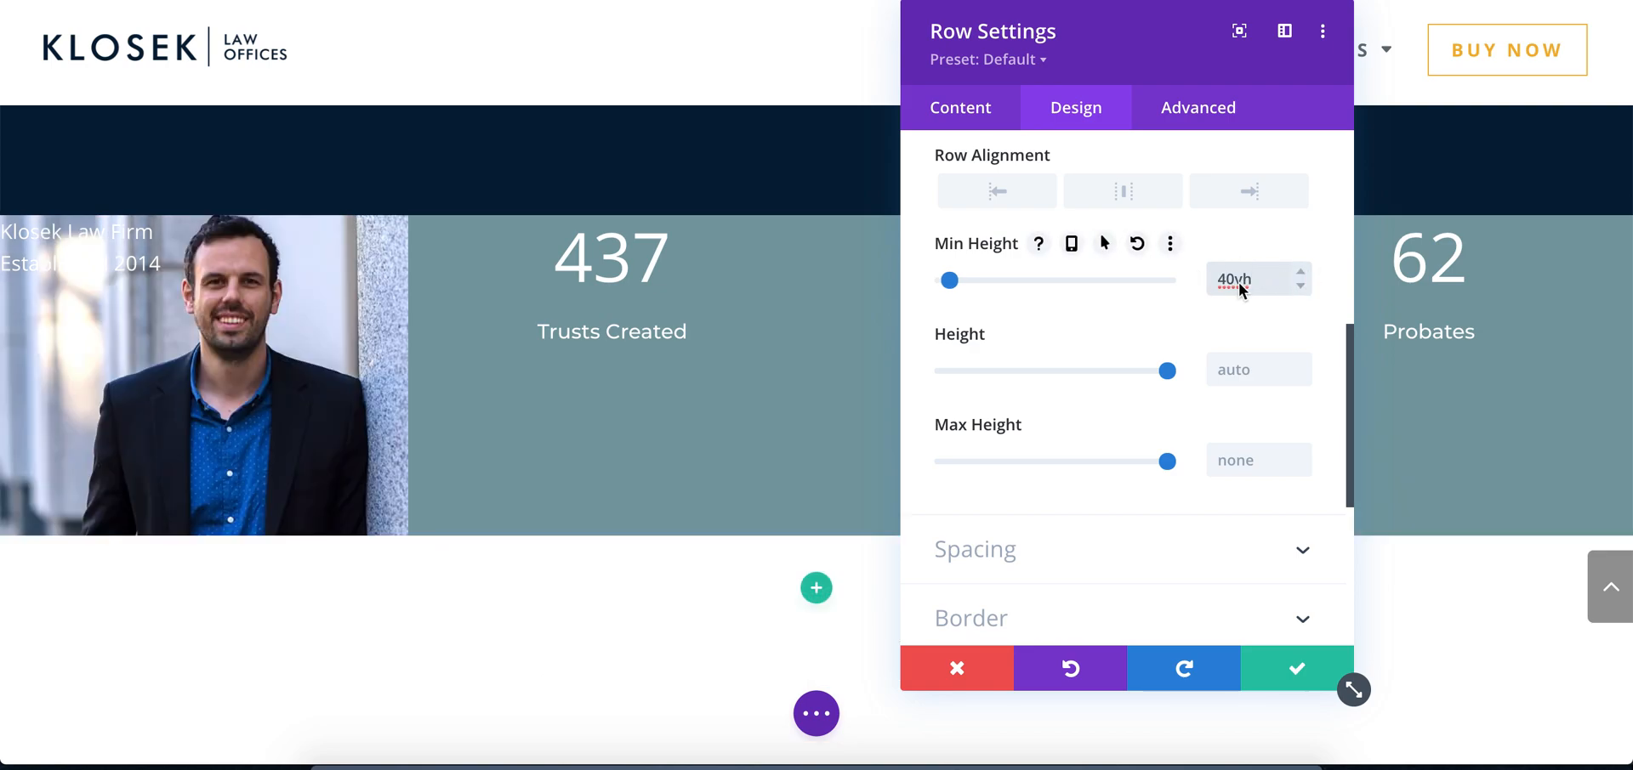
# Set the stats row's minimum height to 35vh
pyautogui.press('BackSpace')
pyautogui.press('Delete')
pyautogui.write('35')
pyautogui.moveTo(1252, 283); pyautogui.dragTo(1239, 283)
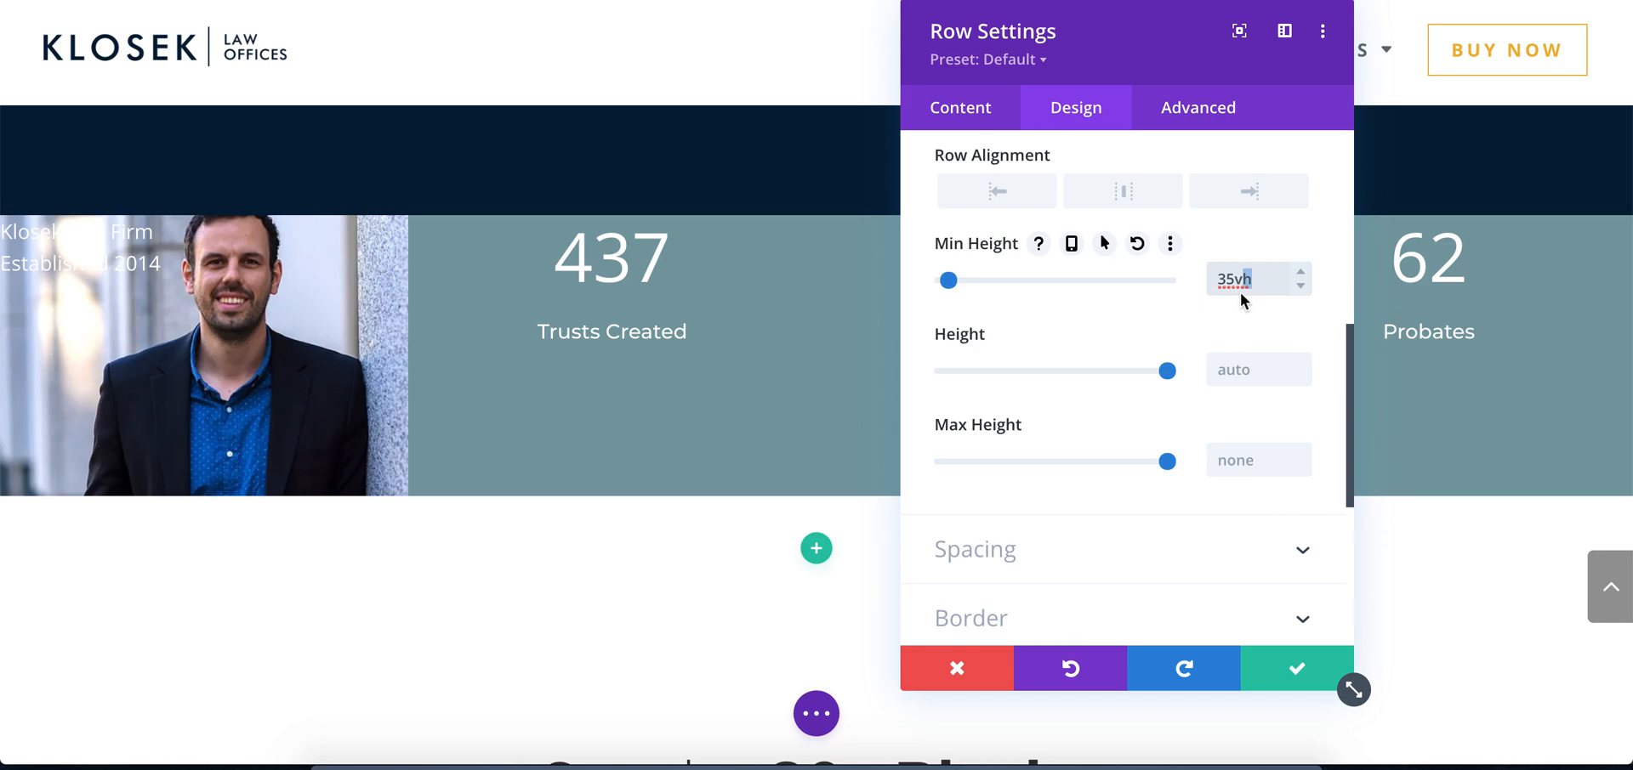
pyautogui.click(1243, 305)
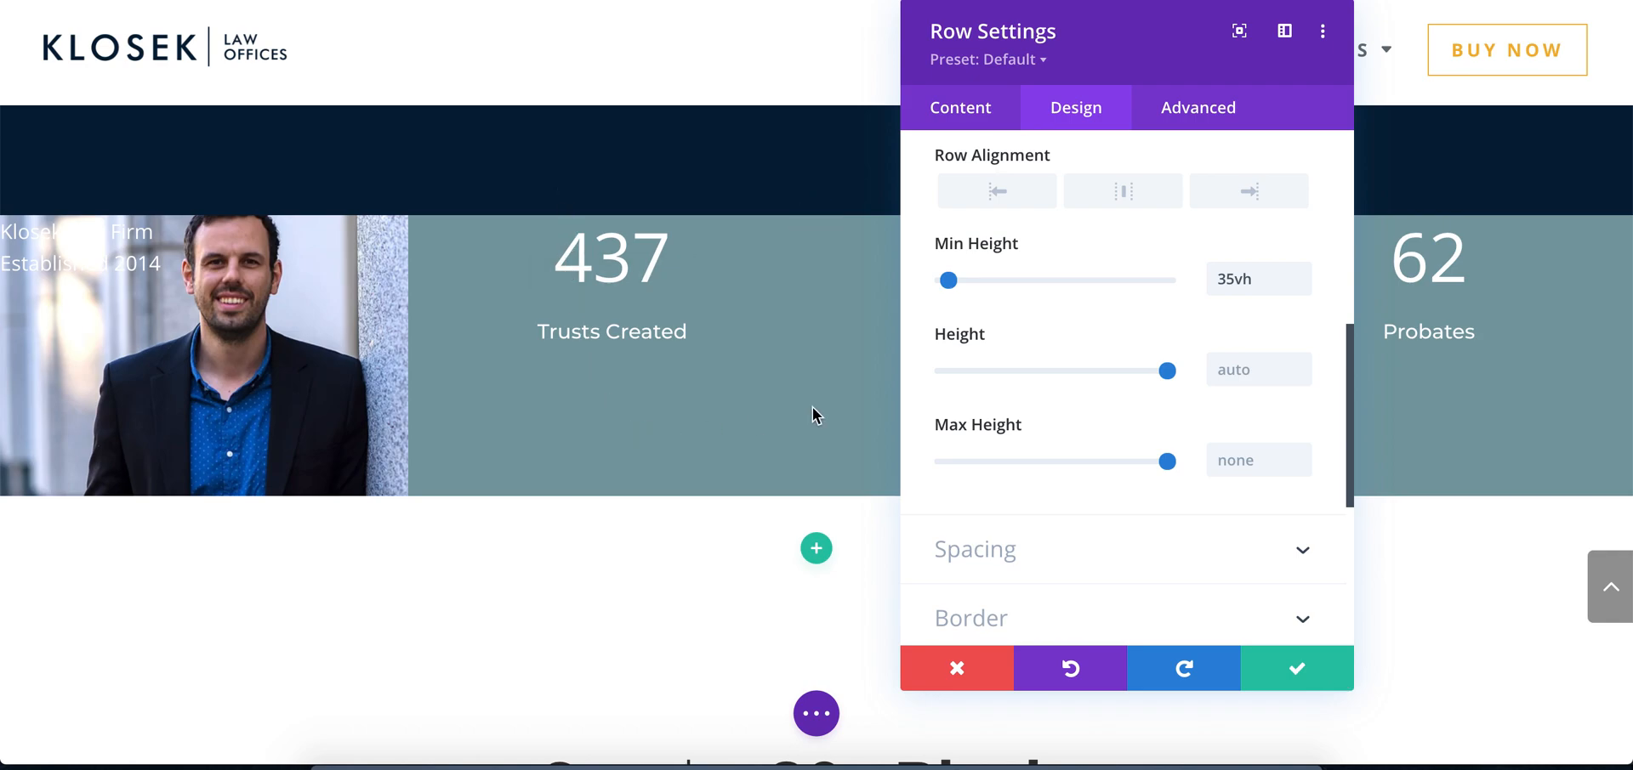
# Increase the row's minimum height to 43vh so more of the portrait shows, and save the row settings
pyautogui.click(1301, 271)
pyautogui.click(1303, 269)
pyautogui.click(1302, 270)
pyautogui.click(1303, 272)
pyautogui.click(1302, 272)
pyautogui.click(1302, 272)
pyautogui.click(1302, 272)
pyautogui.click(1302, 272)
pyautogui.click(1302, 272)
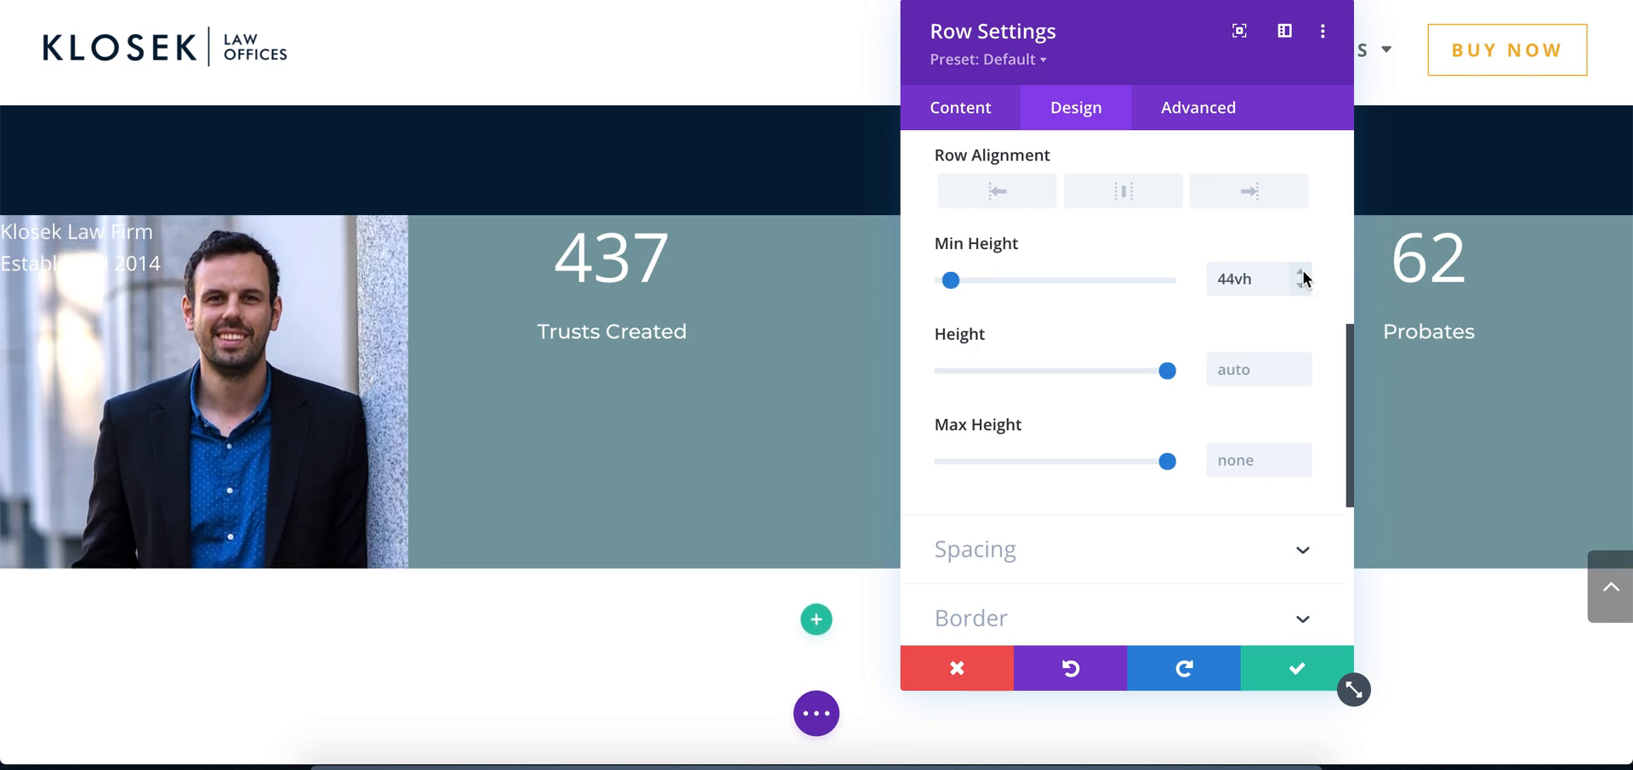
pyautogui.click(1302, 287)
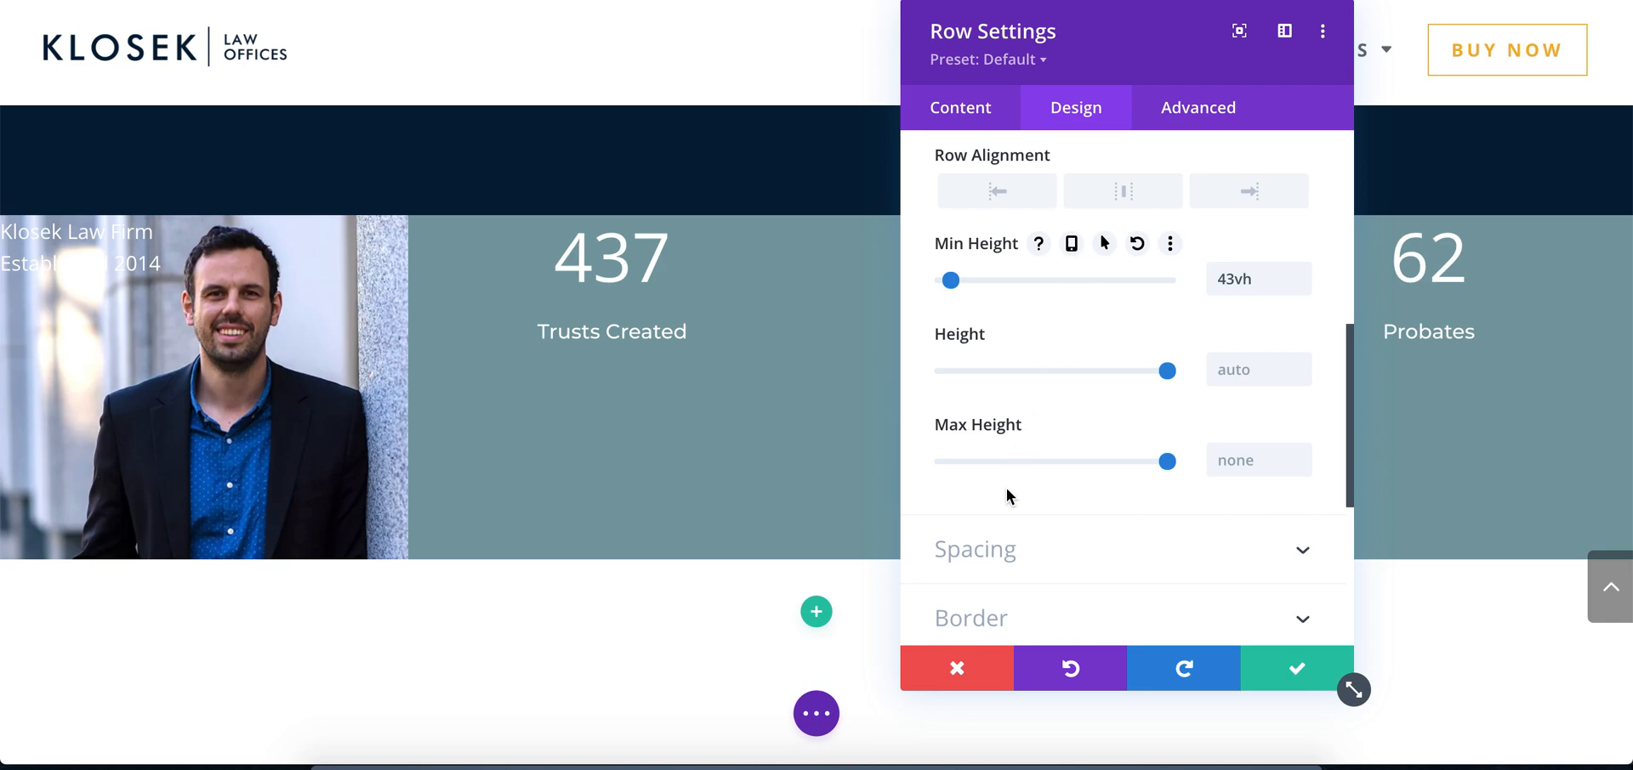
pyautogui.click(1300, 666)
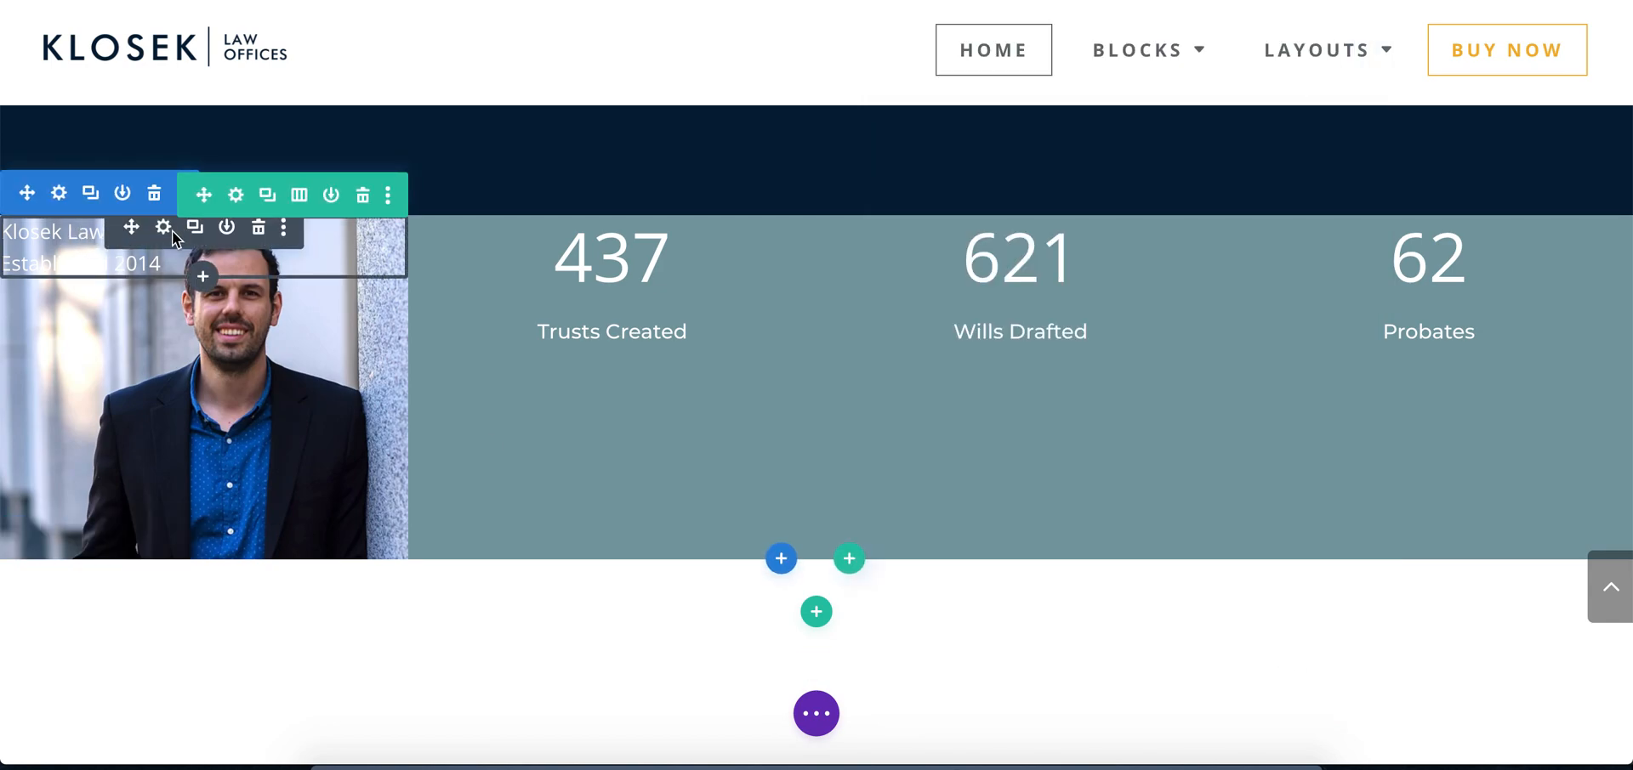
# Give the portrait caption an absolute position anchored to the bottom-left corner of its column
pyautogui.click(162, 230)
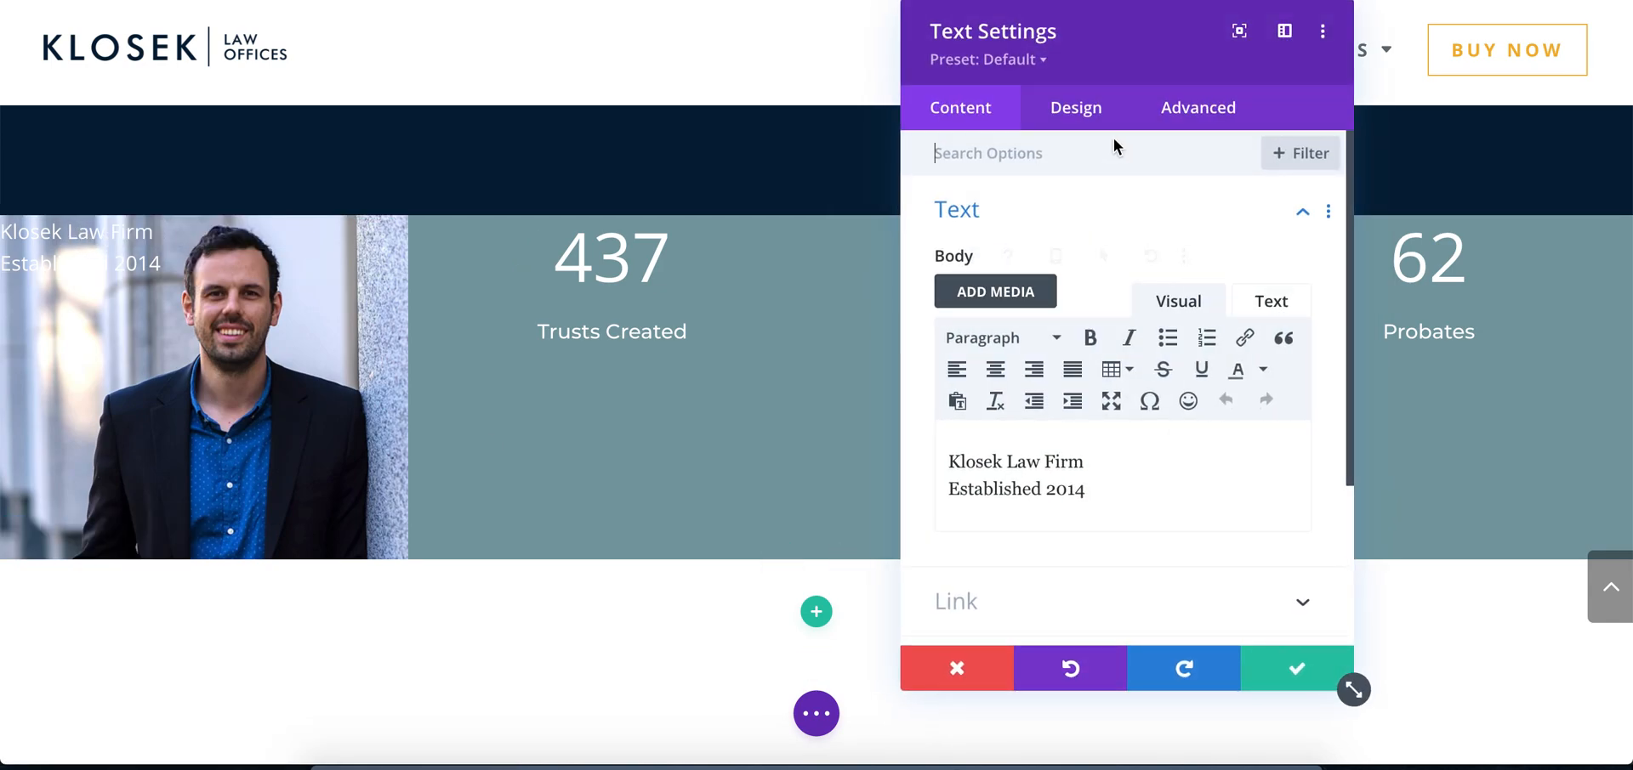
pyautogui.click(1205, 112)
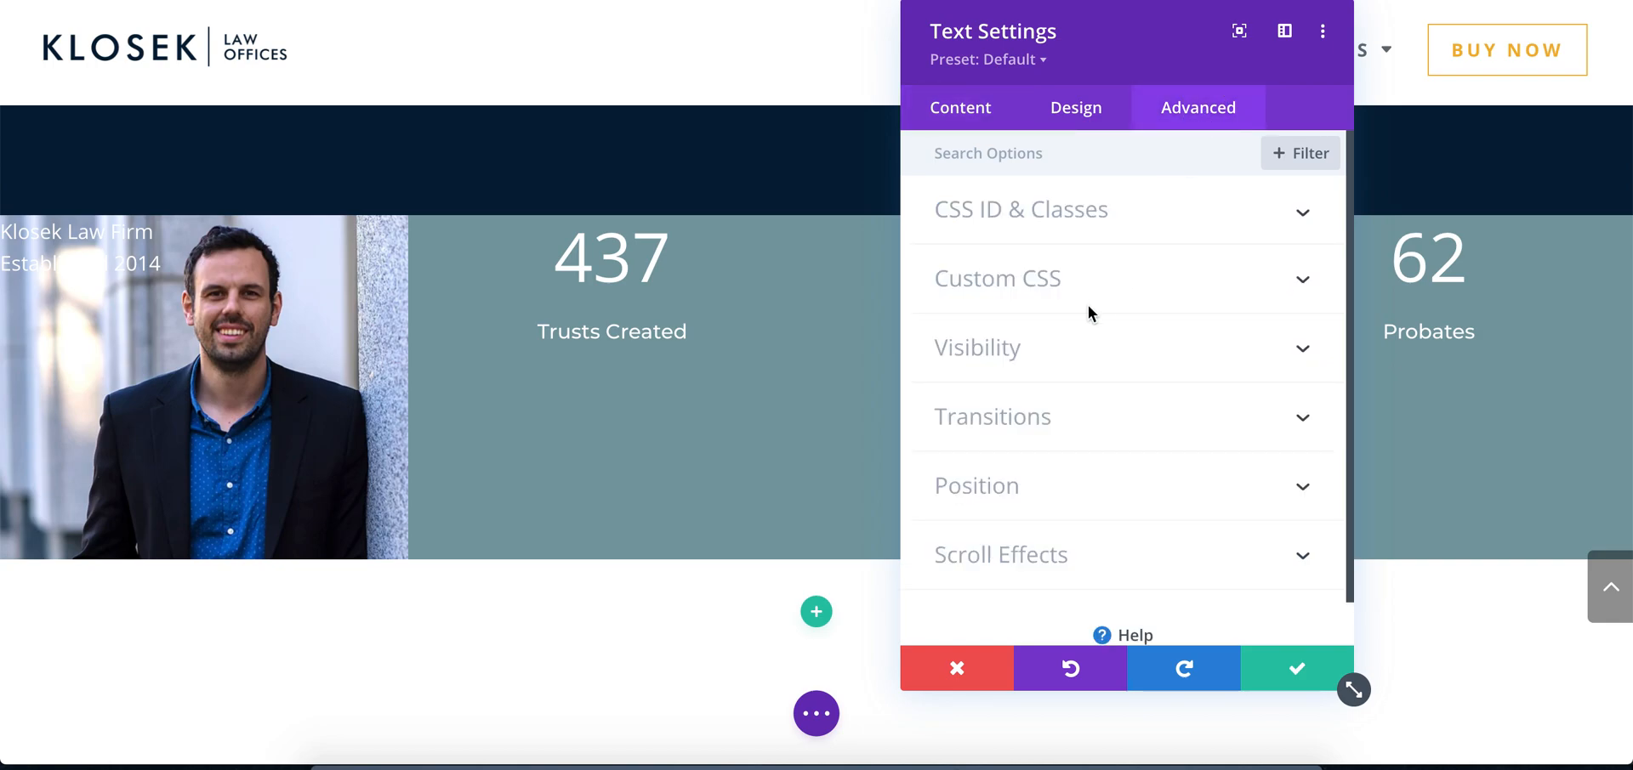
pyautogui.click(1017, 483)
pyautogui.moveTo(1034, 290)
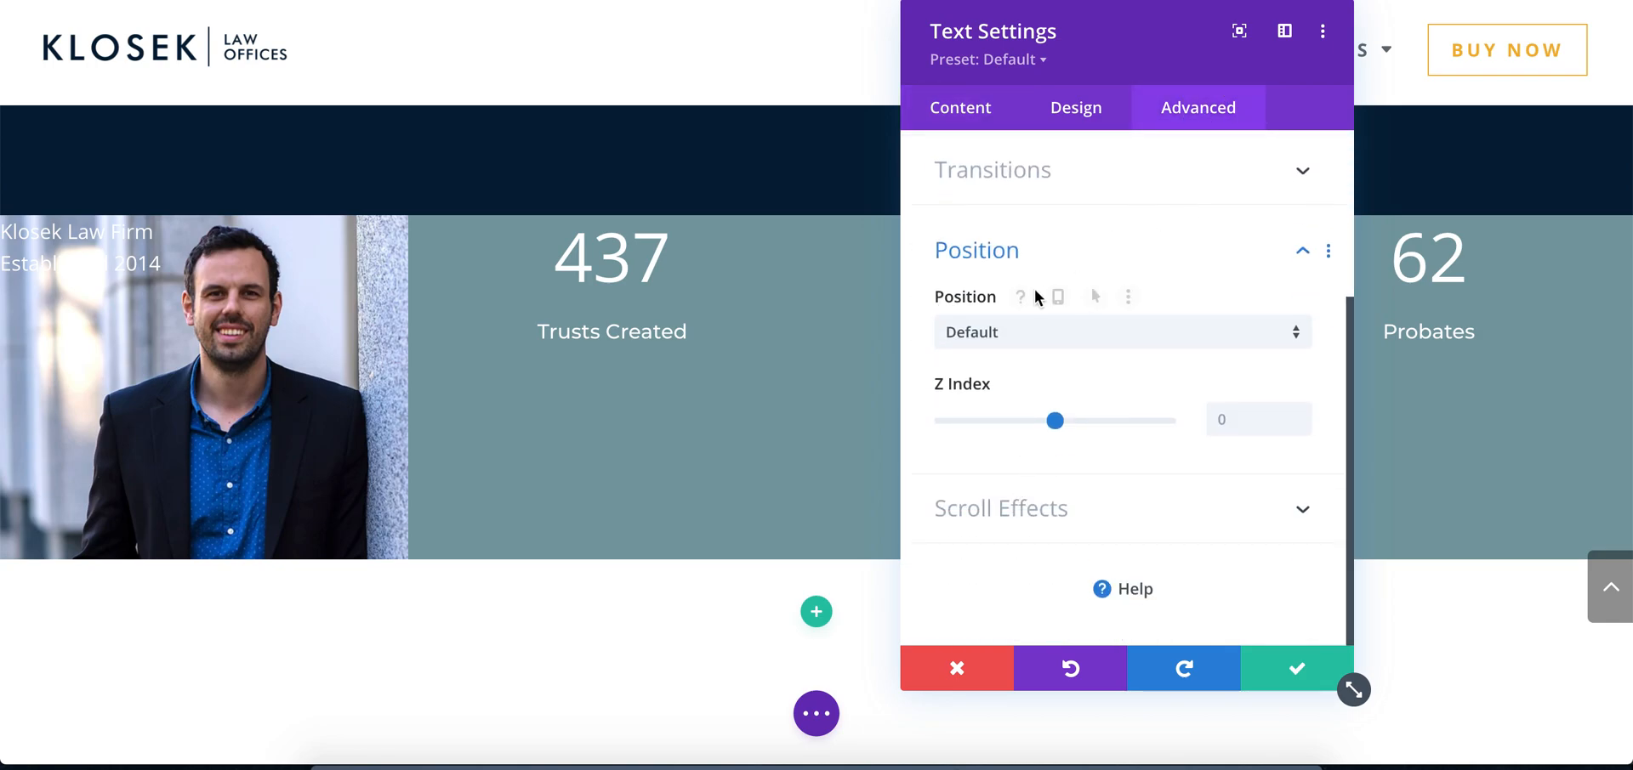
pyautogui.click(1005, 336)
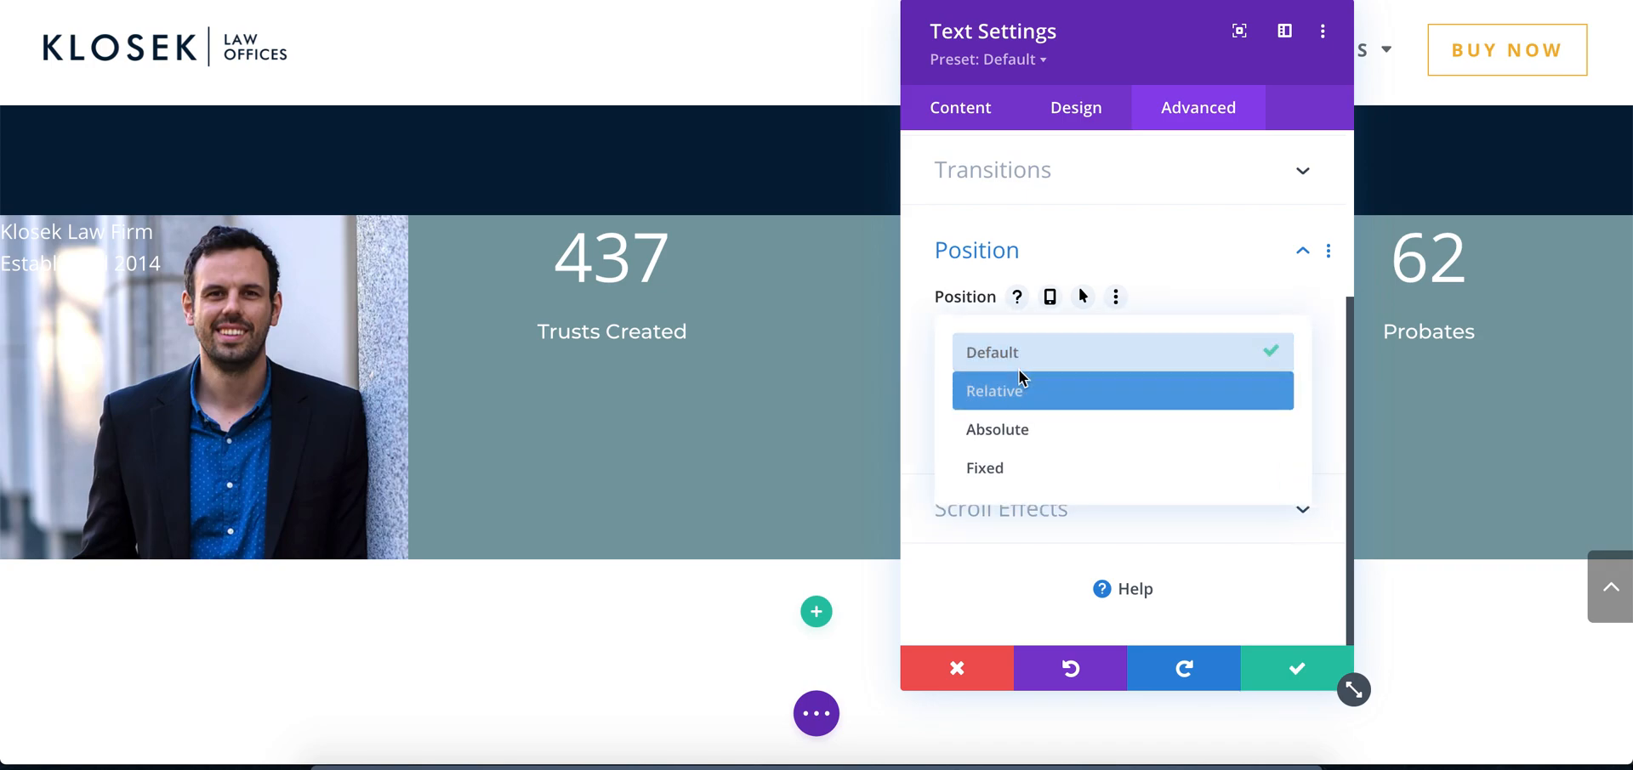
pyautogui.click(1015, 428)
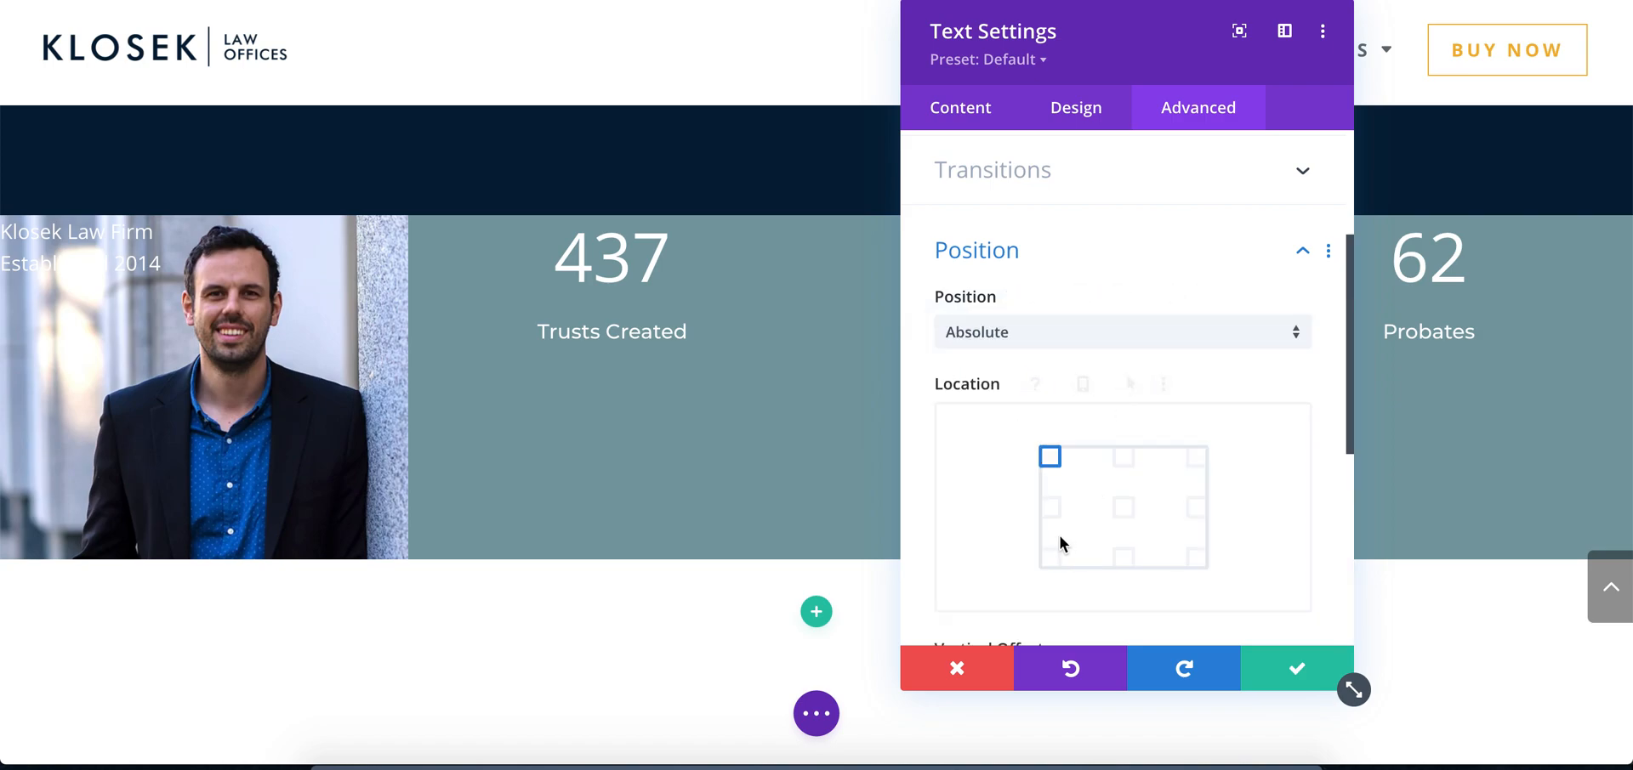
pyautogui.click(1050, 557)
pyautogui.scroll(-4, 1170, 363)
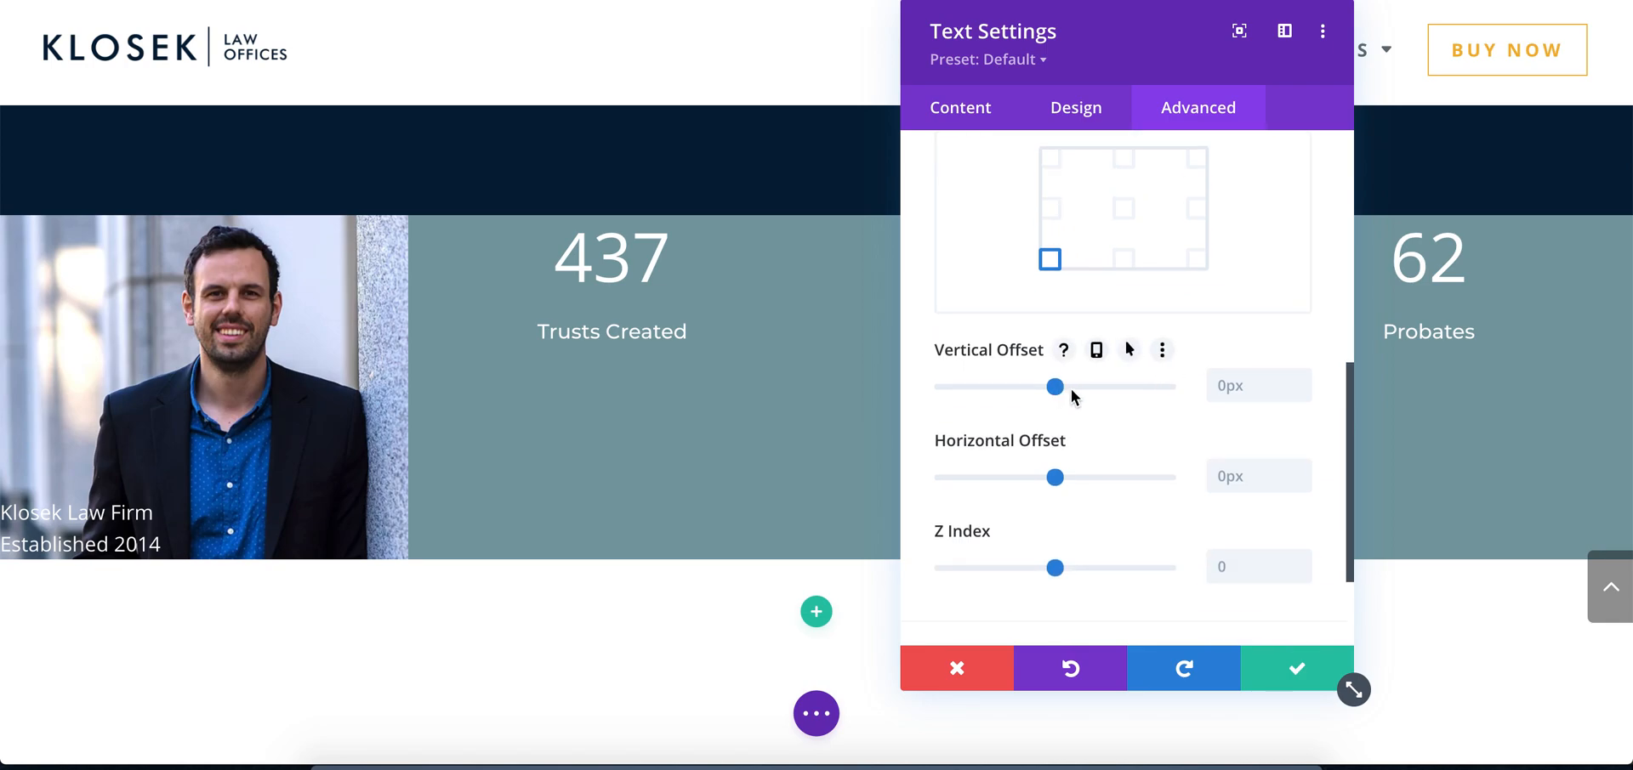
# Offset the caption 5vh vertically and 3vw horizontally from the column's corner
pyautogui.click(1238, 385)
pyautogui.write('5vh')
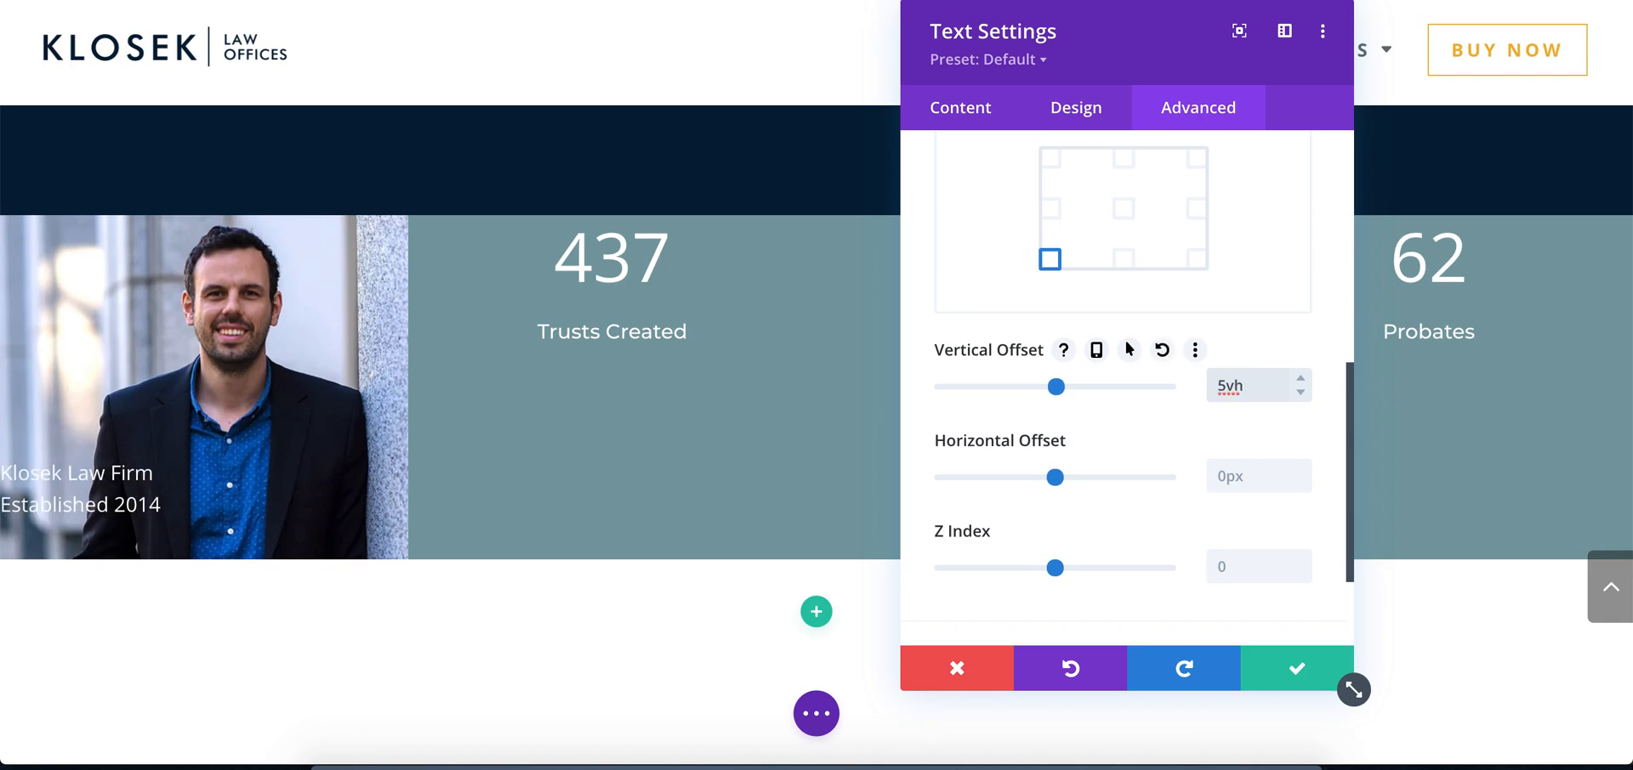
pyautogui.click(1238, 477)
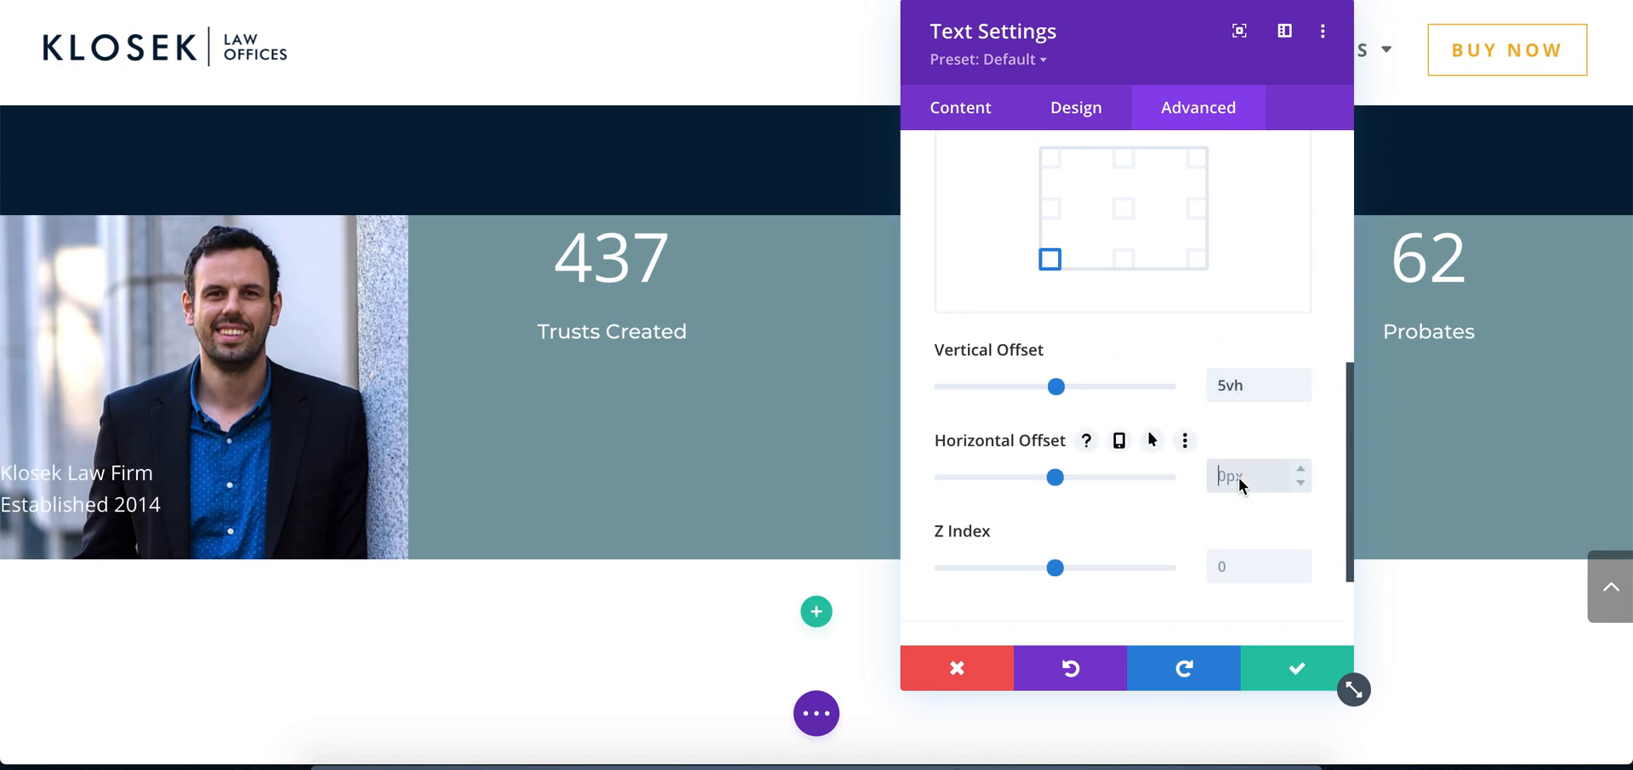
pyautogui.write('10vw')
pyautogui.click(1308, 482)
pyautogui.click(1308, 482)
pyautogui.click(1308, 482)
pyautogui.click(1308, 482)
pyautogui.click(1308, 482)
pyautogui.click(1308, 482)
pyautogui.click(1308, 483)
pyautogui.click(1308, 482)
pyautogui.click(1304, 467)
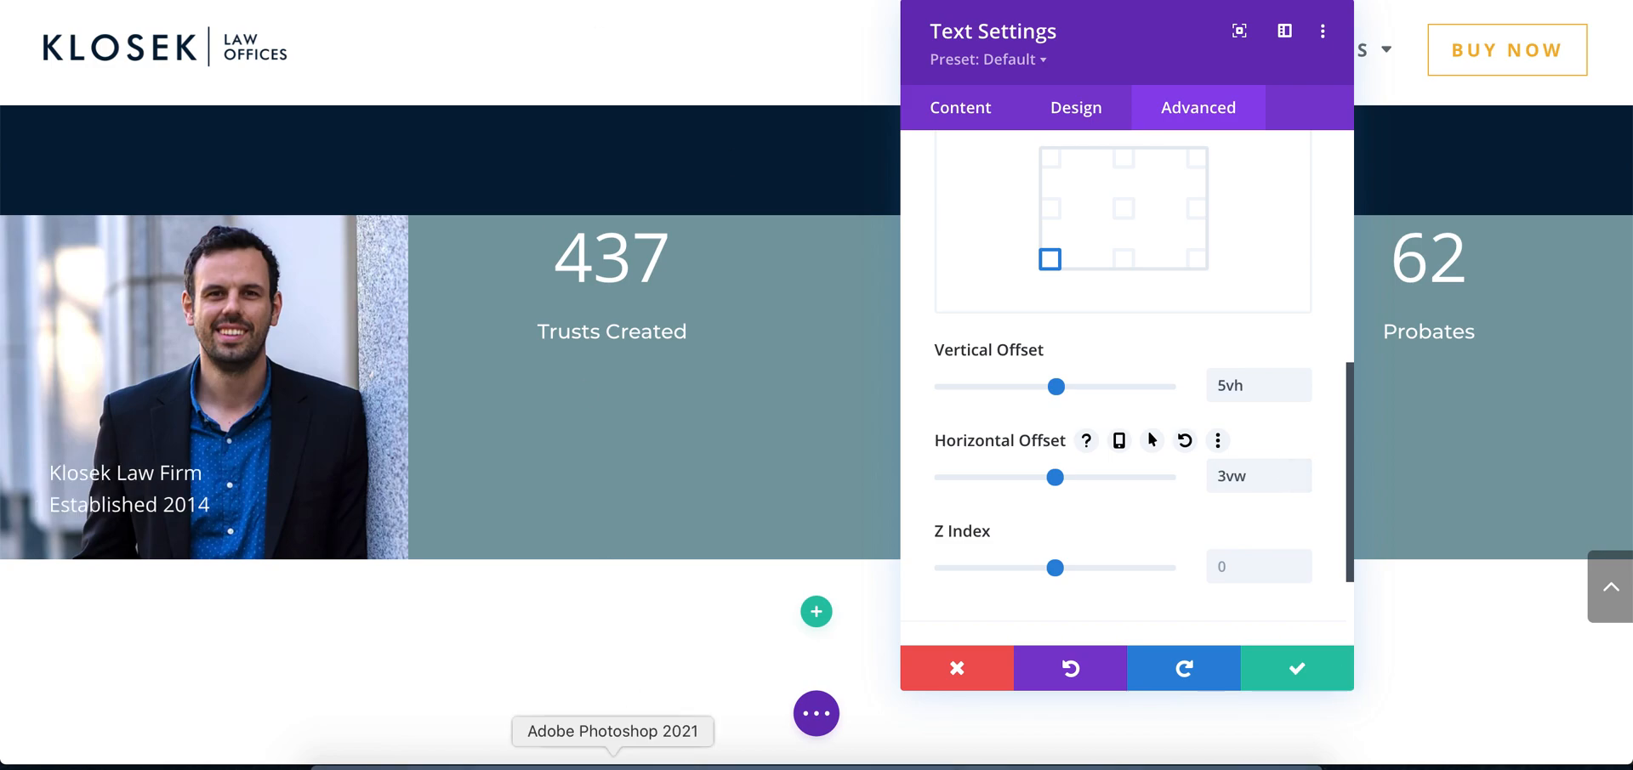
# Compare the caption's placement with the Photoshop mockup and return to the text settings in Chrome
pyautogui.click(614, 761)
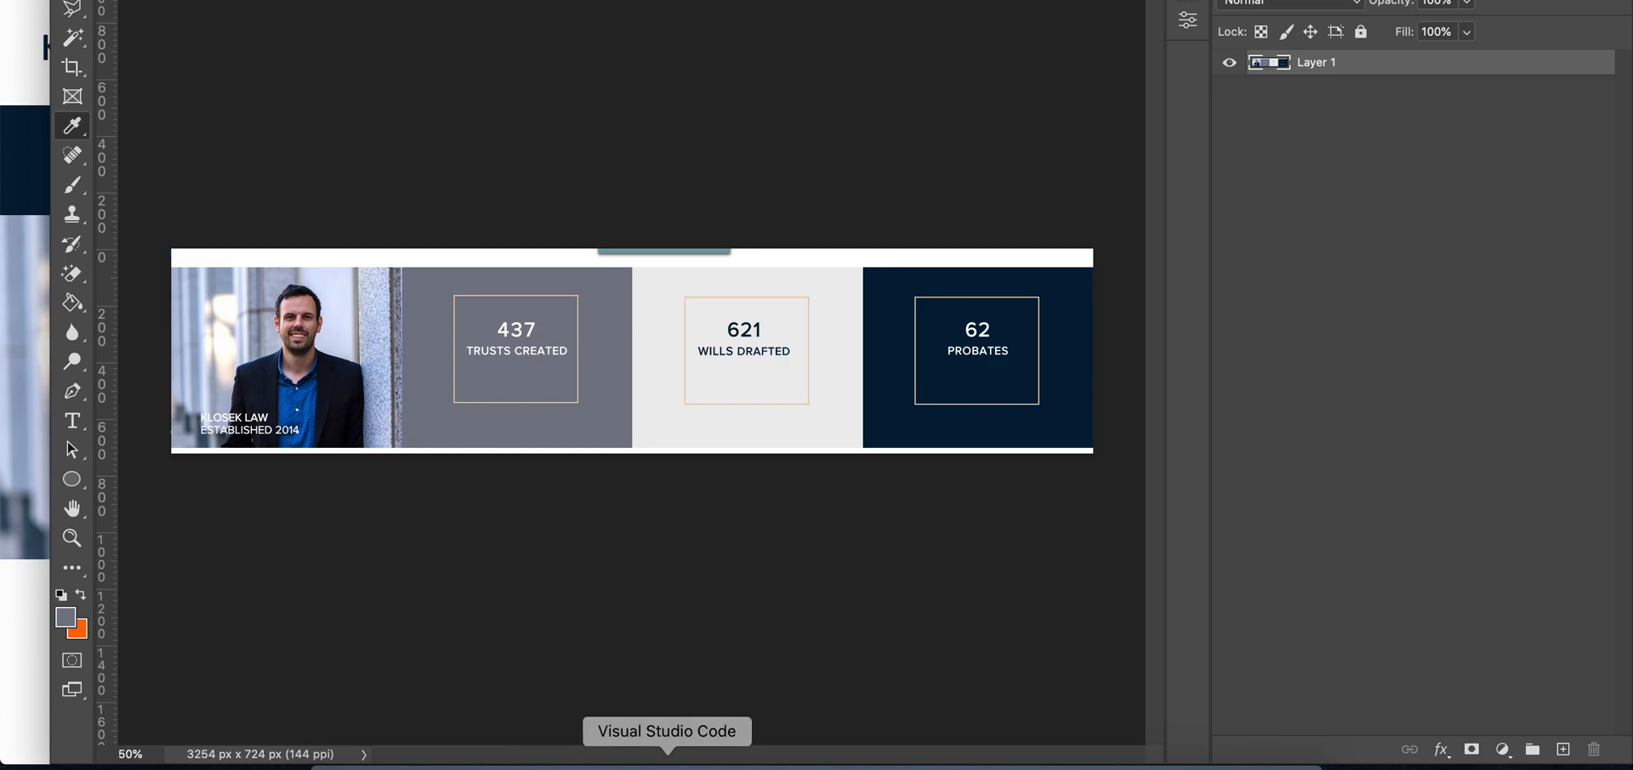
pyautogui.click(558, 763)
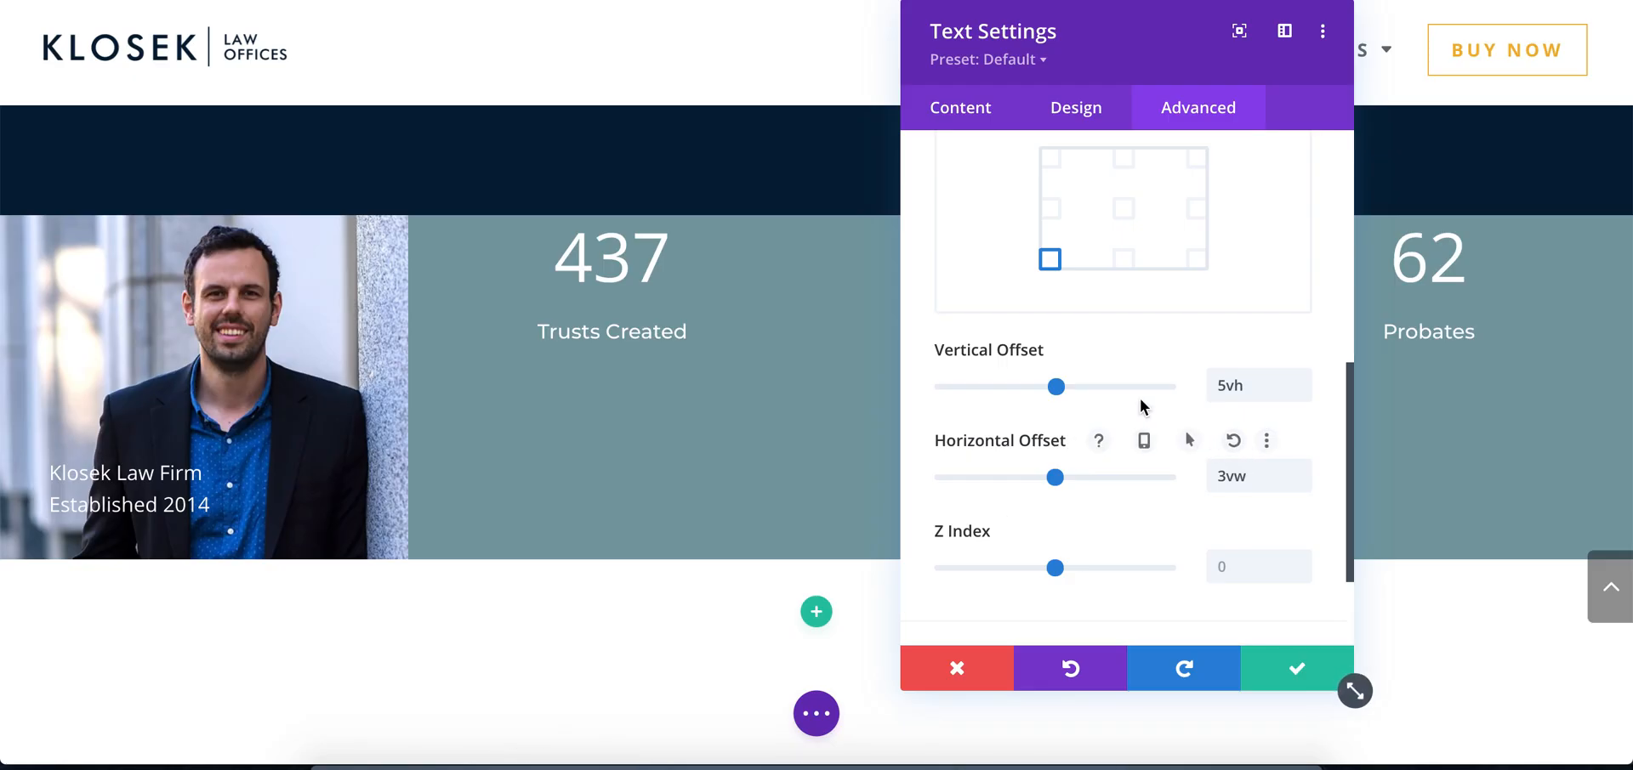
# Save the caption's text settings and give the row's second column a #797c87 background colour
pyautogui.click(1296, 675)
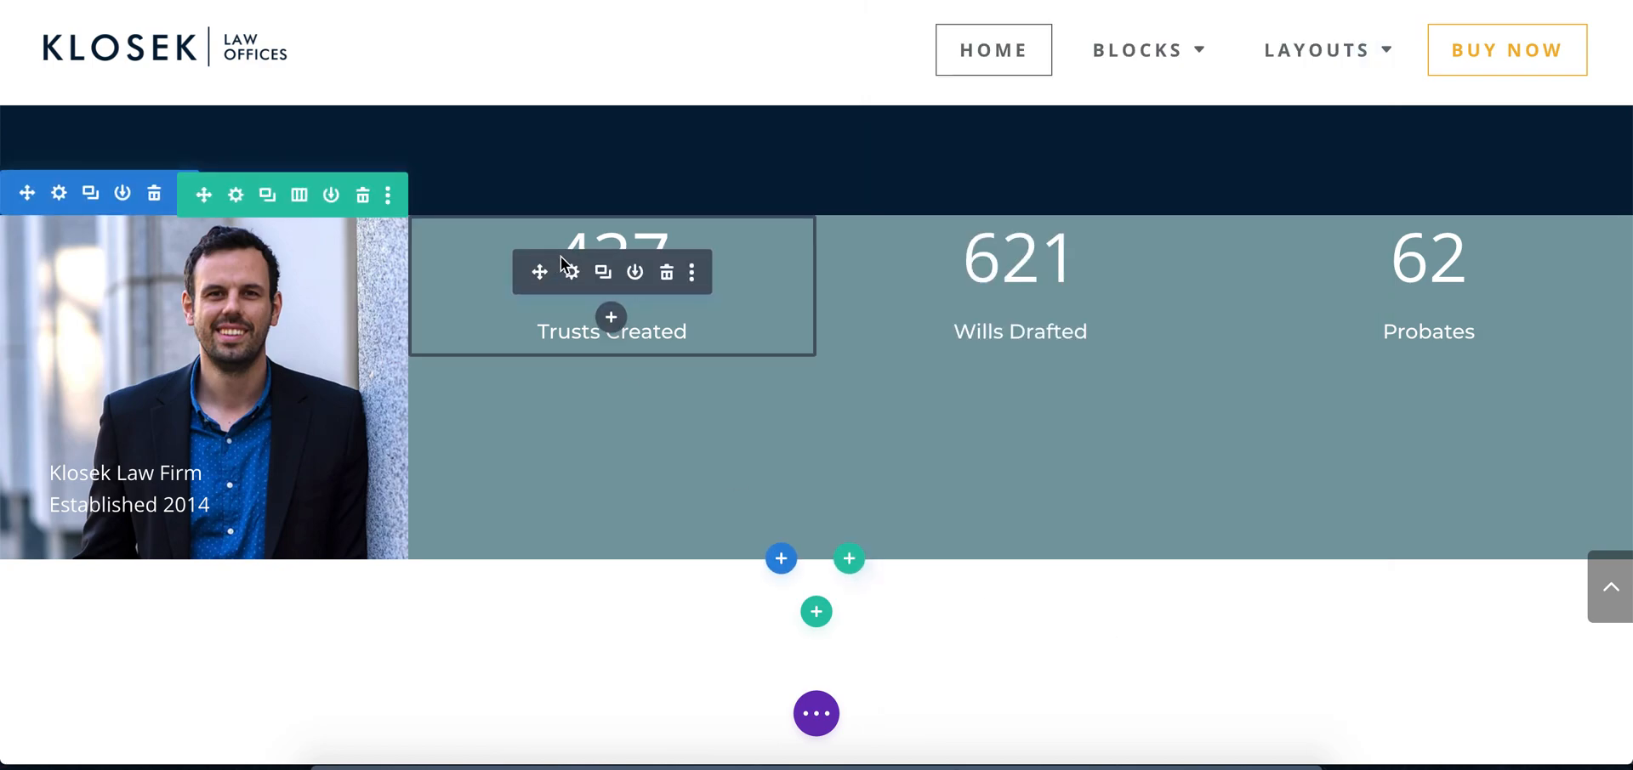
pyautogui.click(237, 194)
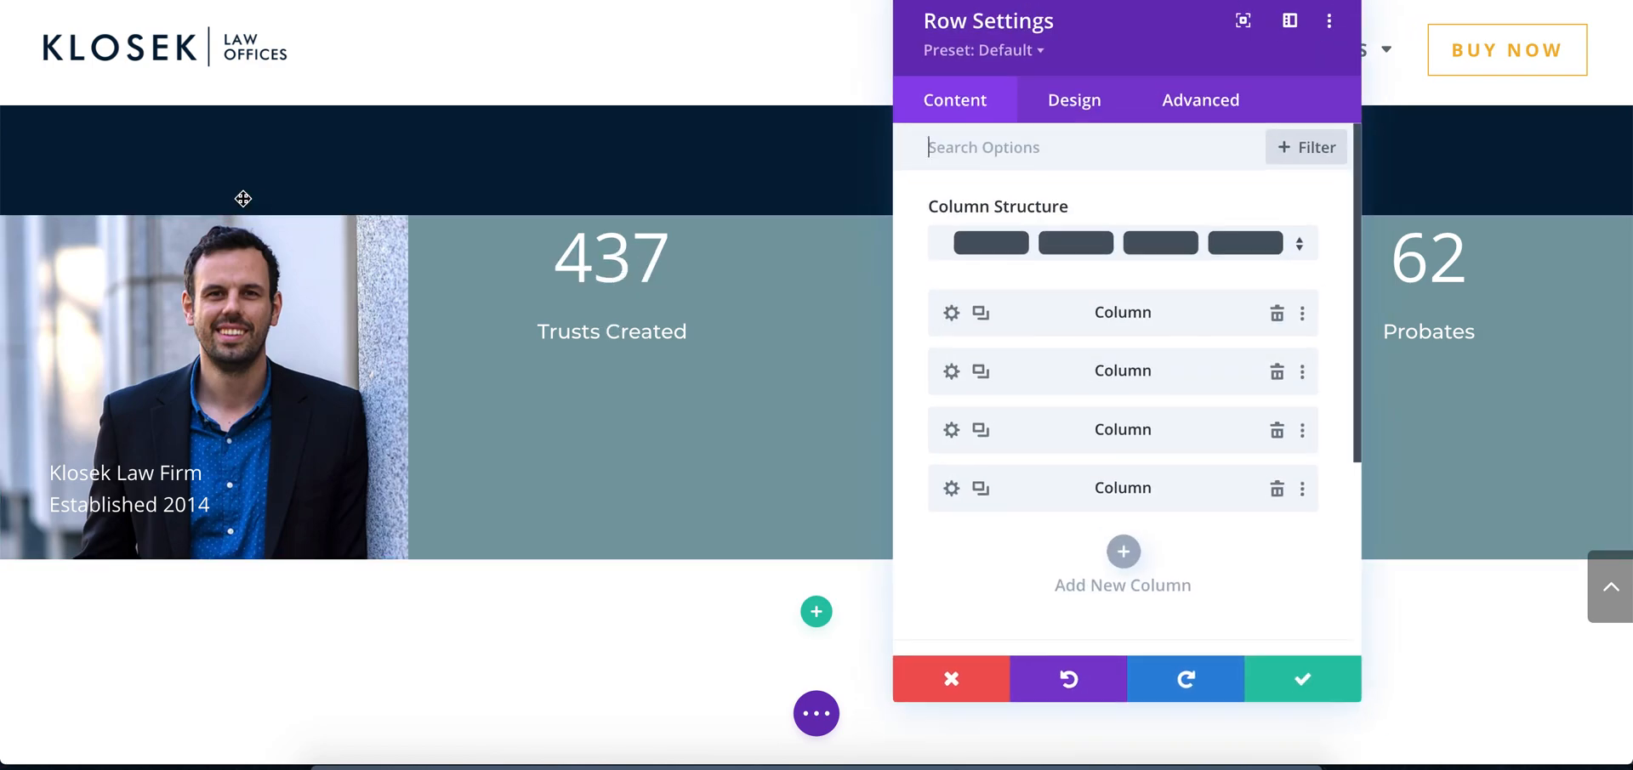
pyautogui.click(957, 370)
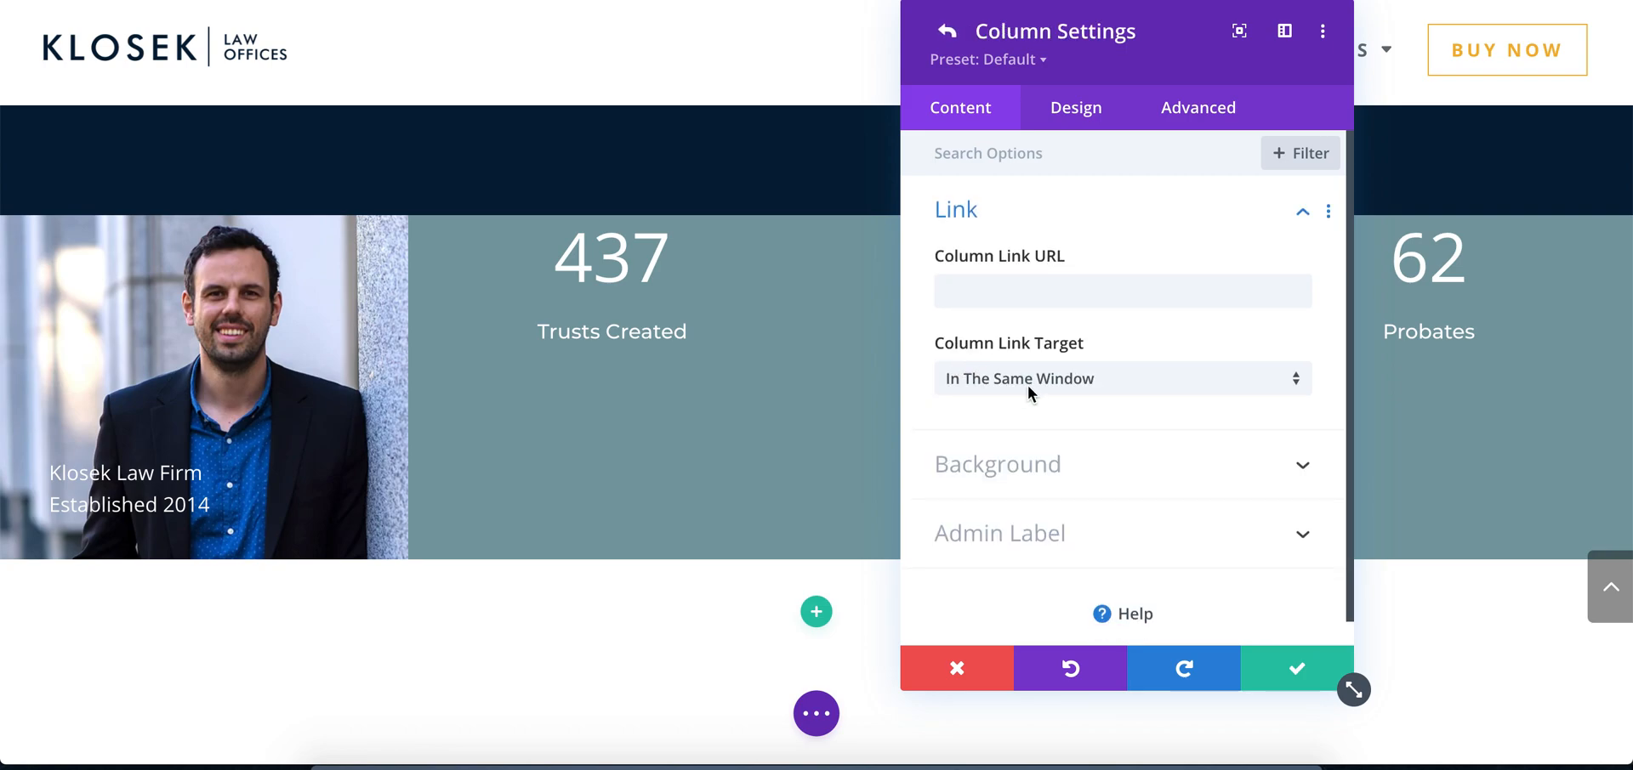
pyautogui.click(1018, 455)
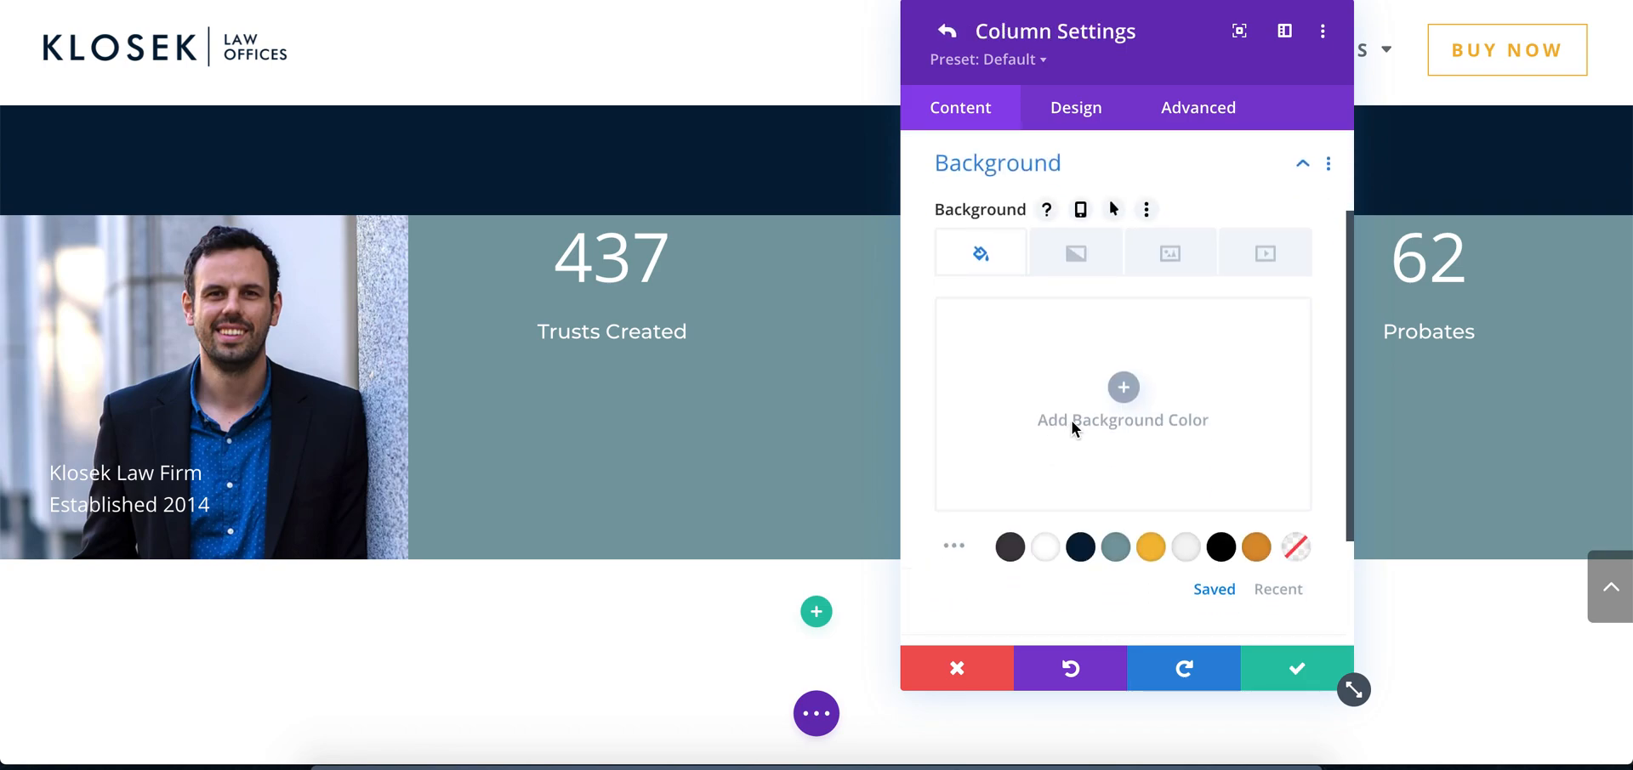
pyautogui.click(1060, 420)
pyautogui.hotkey('ctrl', 'v')
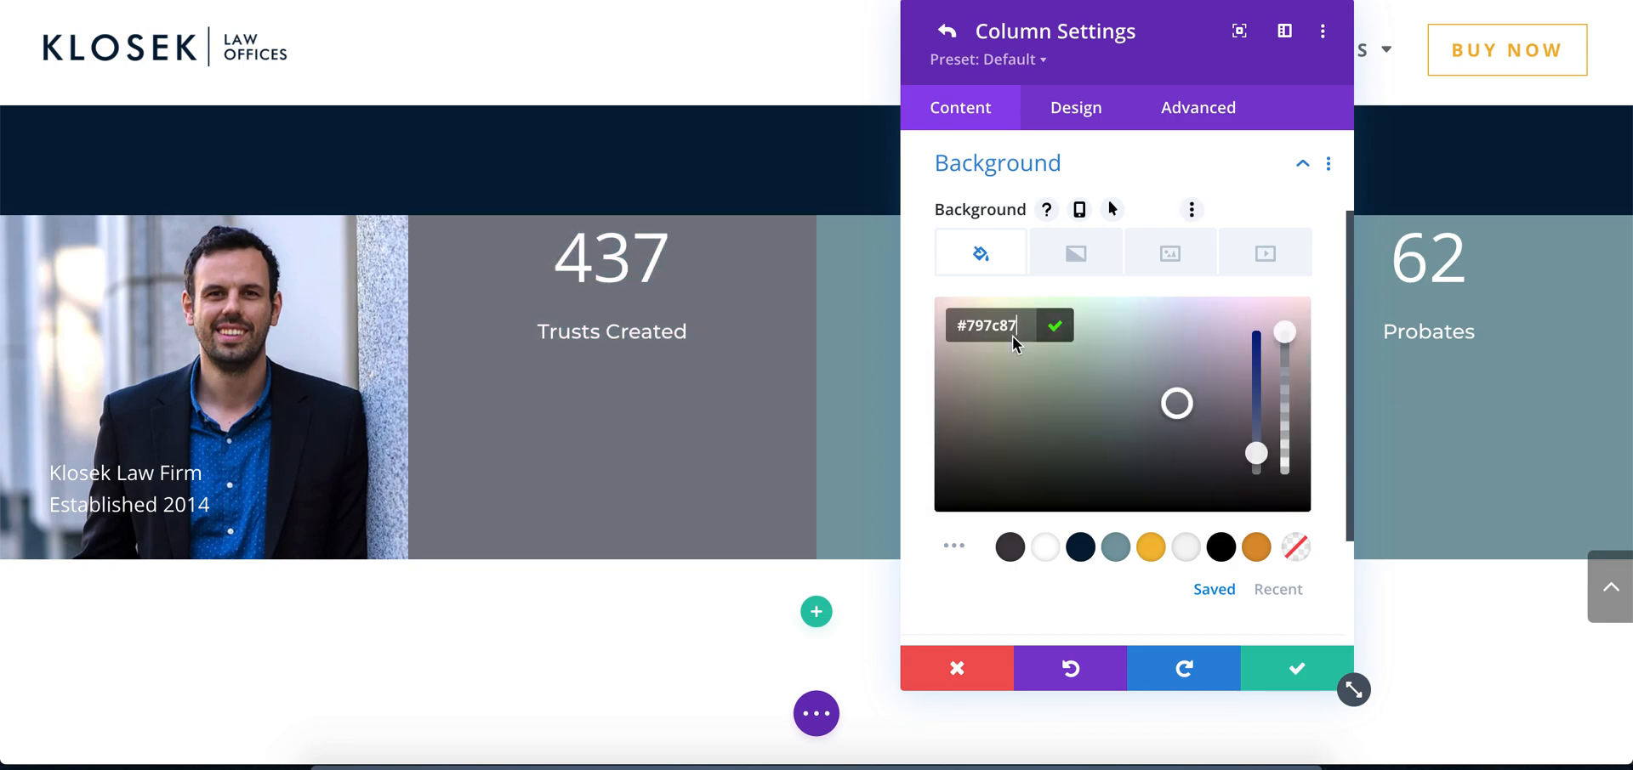
pyautogui.click(1054, 326)
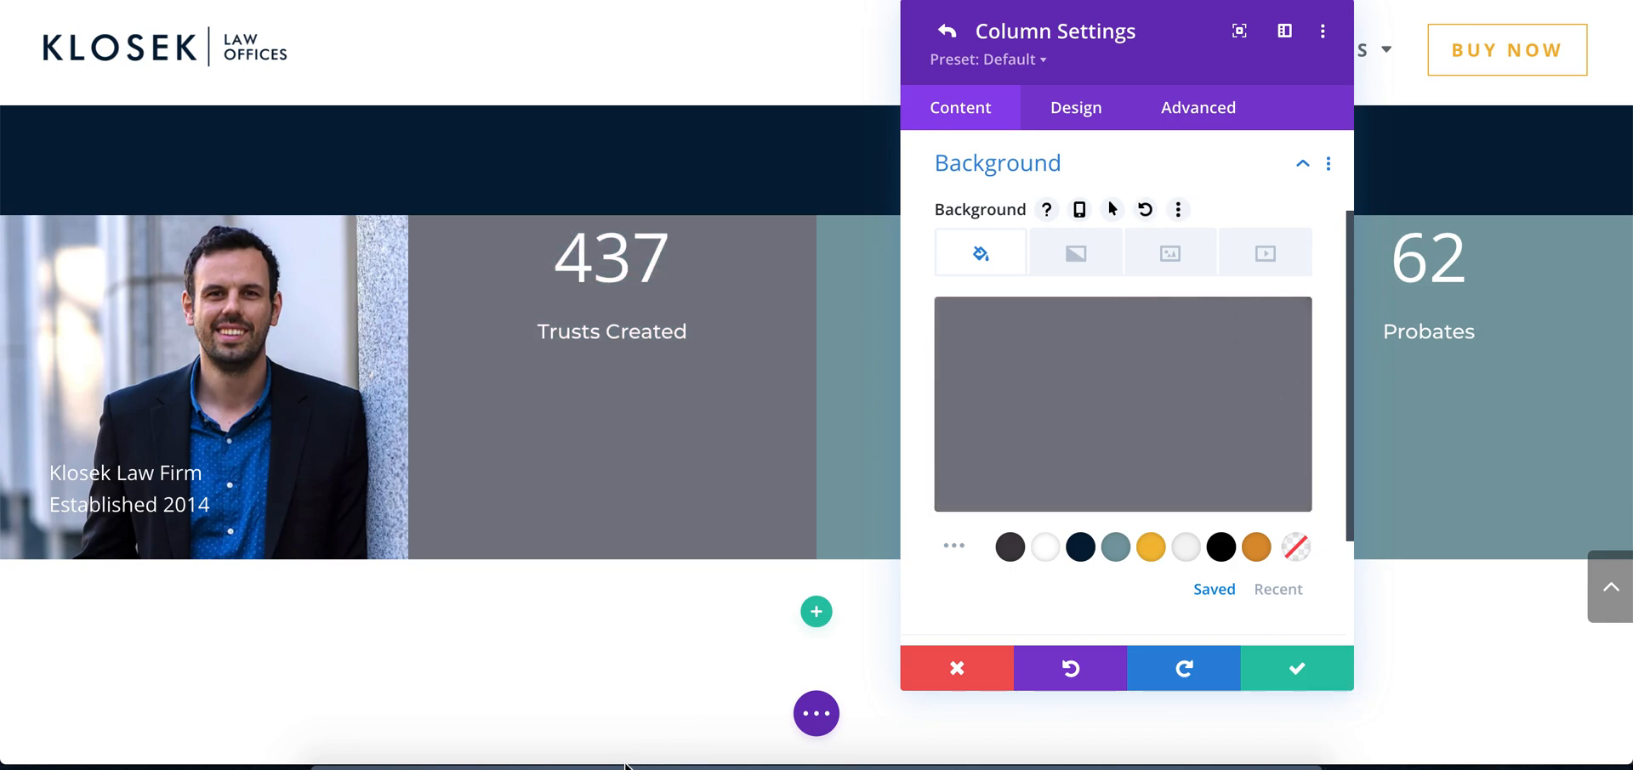
# Switch to Photoshop, sample the mockup's light grey Wills Drafted block, copy its hex value ededed and return to Chrome
pyautogui.click(672, 748)
pyautogui.click(669, 316)
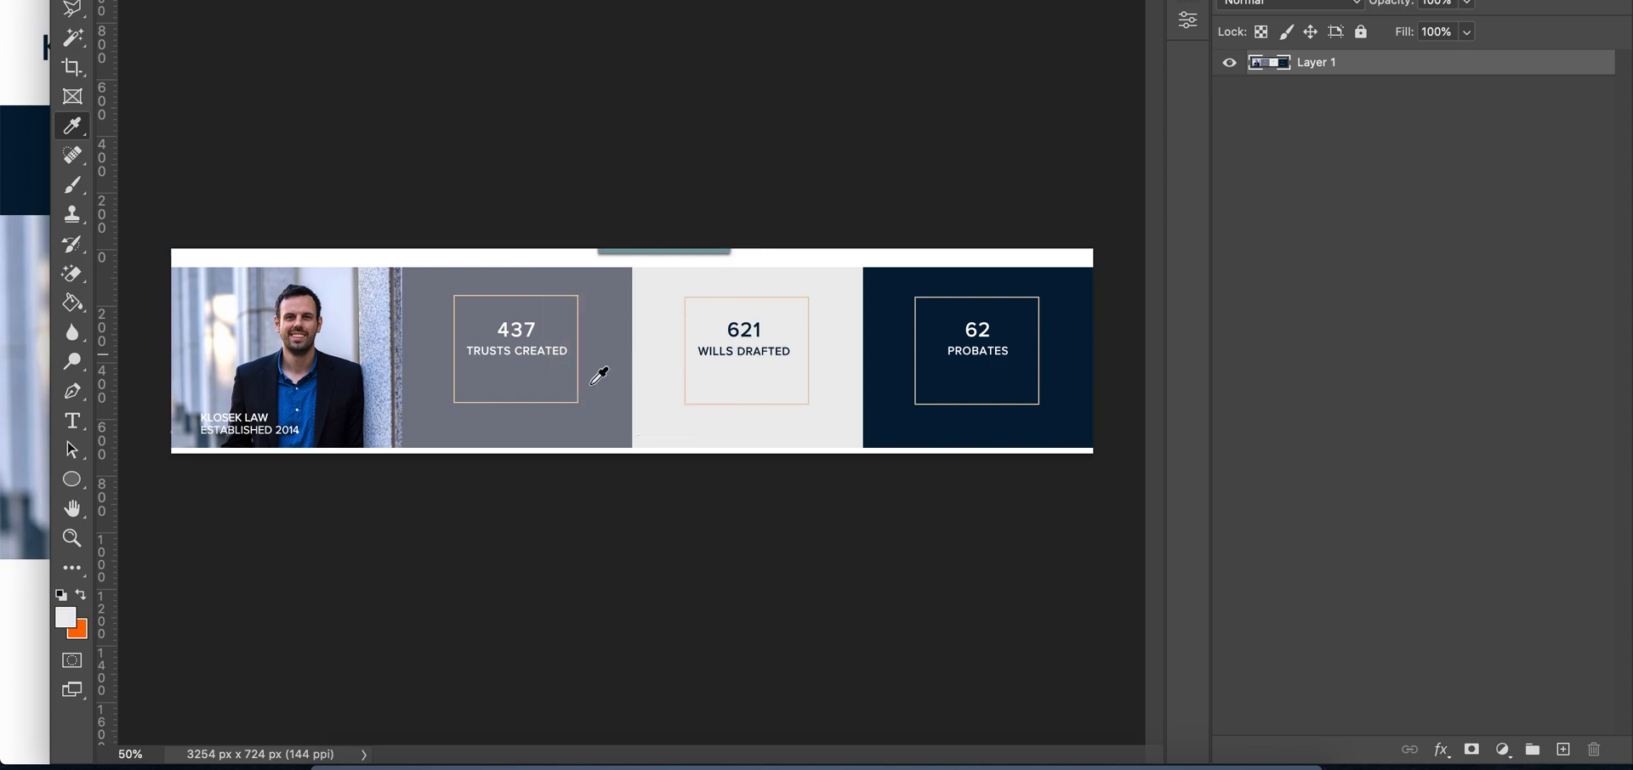
pyautogui.click(66, 618)
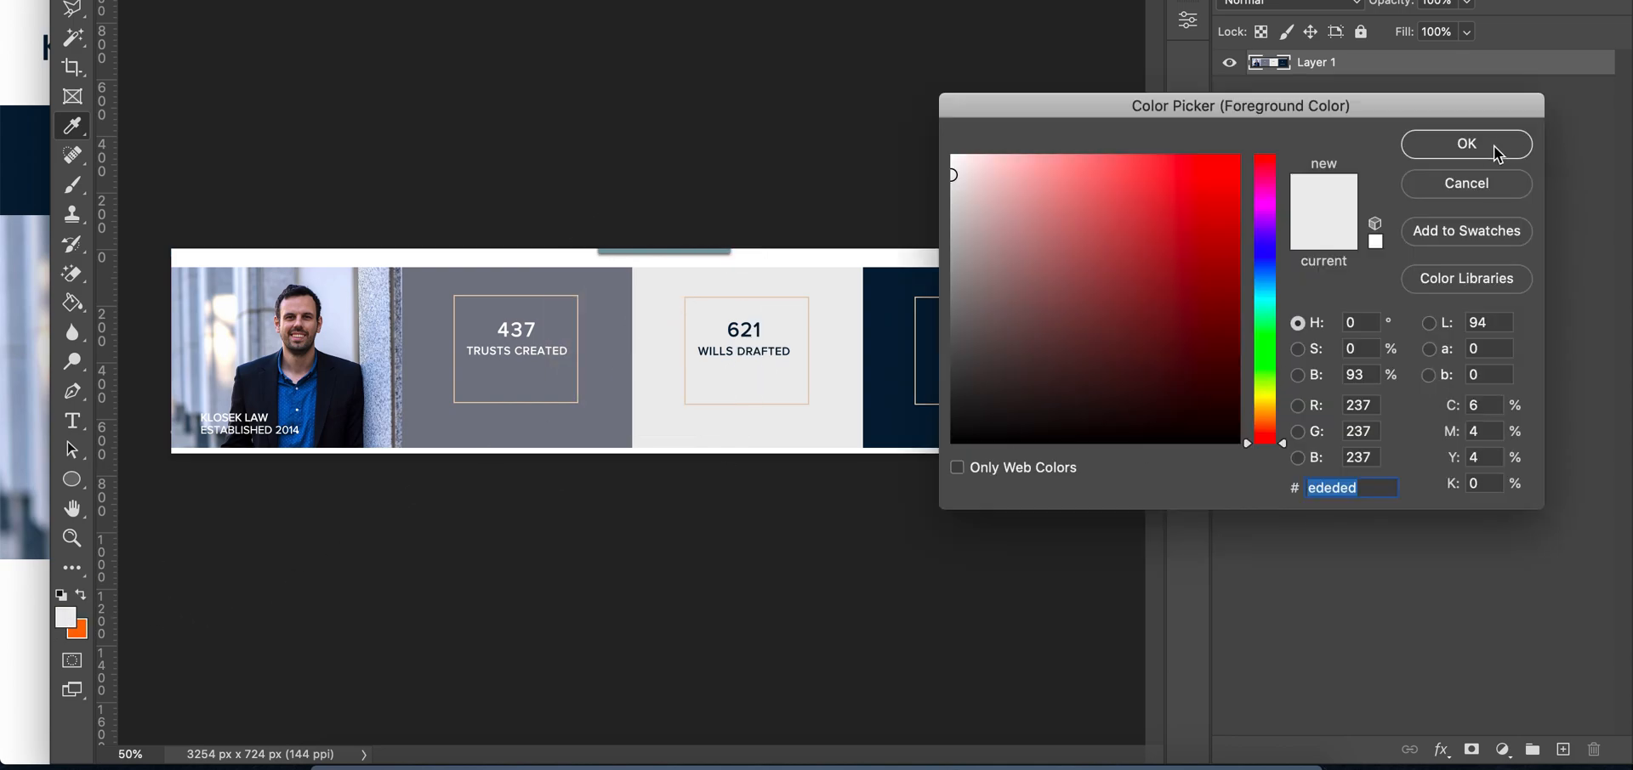
pyautogui.click(1466, 144)
pyautogui.click(558, 759)
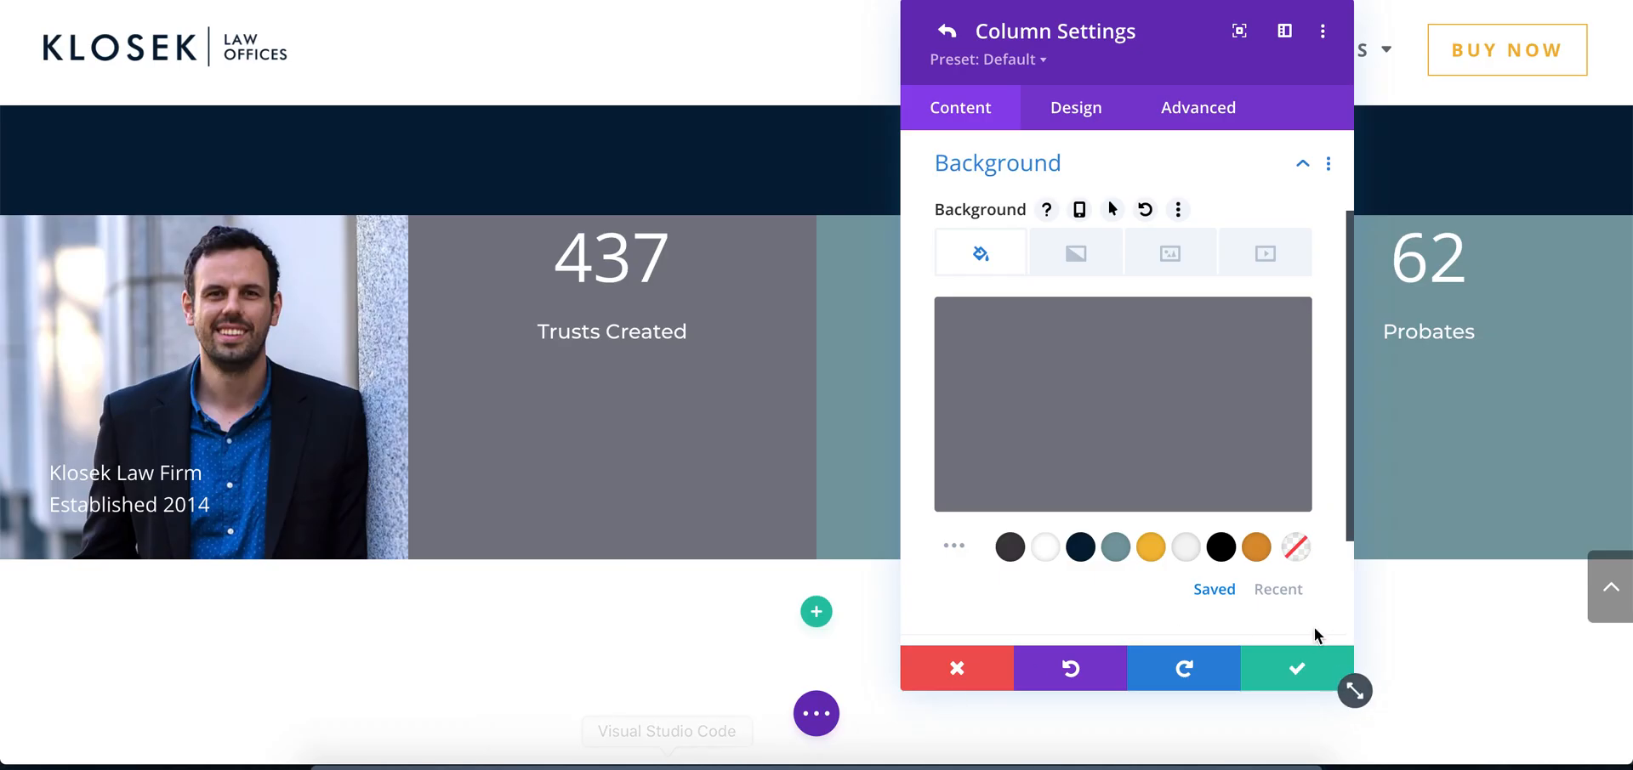
# Save the second column's settings and apply the copied ededed background colour to the third column
pyautogui.click(1272, 667)
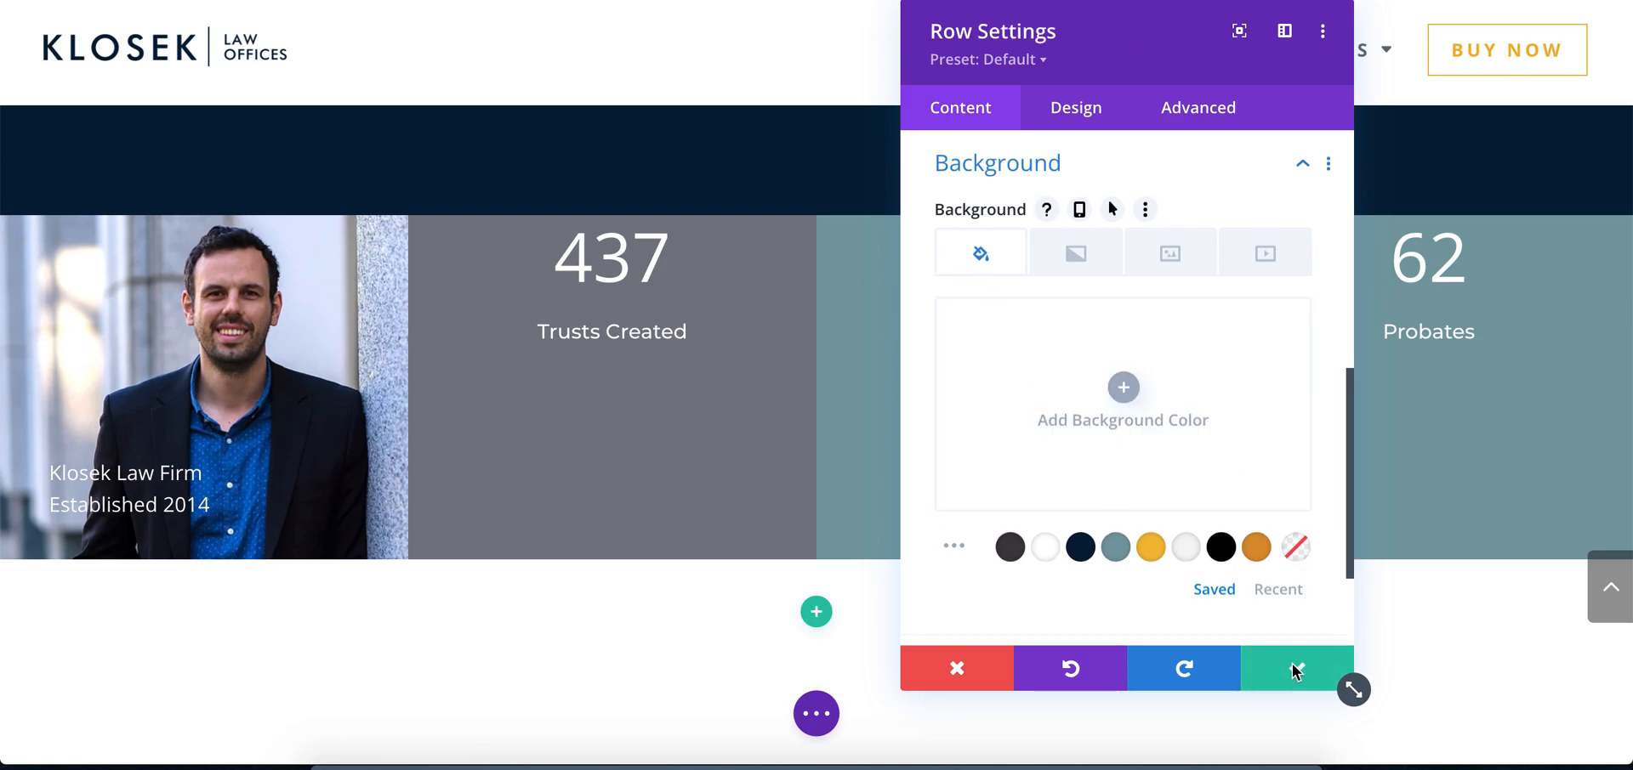
pyautogui.scroll(5, 1220, 499)
pyautogui.click(956, 426)
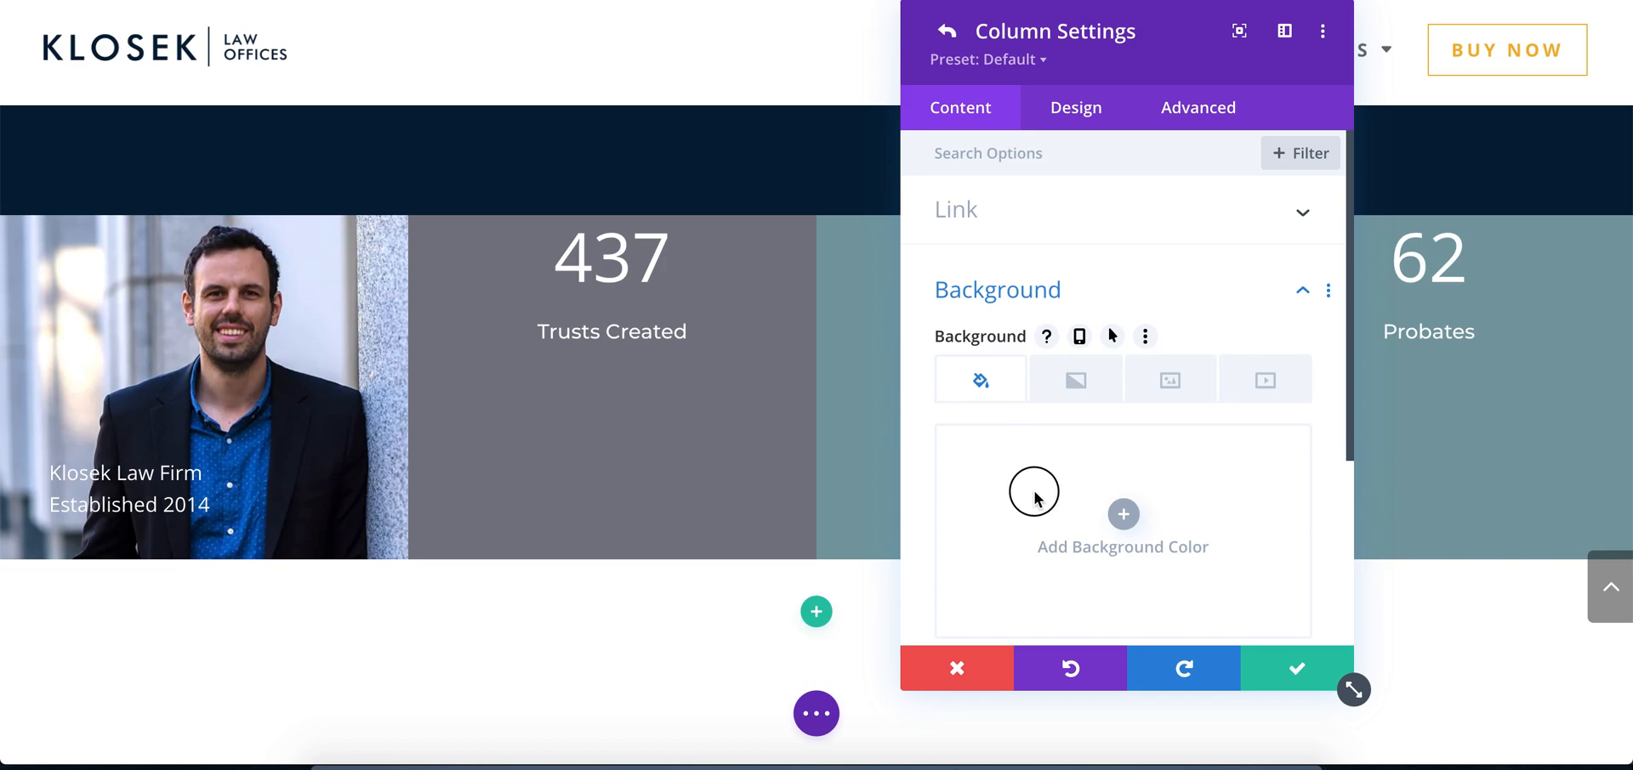
pyautogui.click(1034, 493)
pyautogui.click(1003, 459)
pyautogui.write('#ededed')
pyautogui.click(1053, 457)
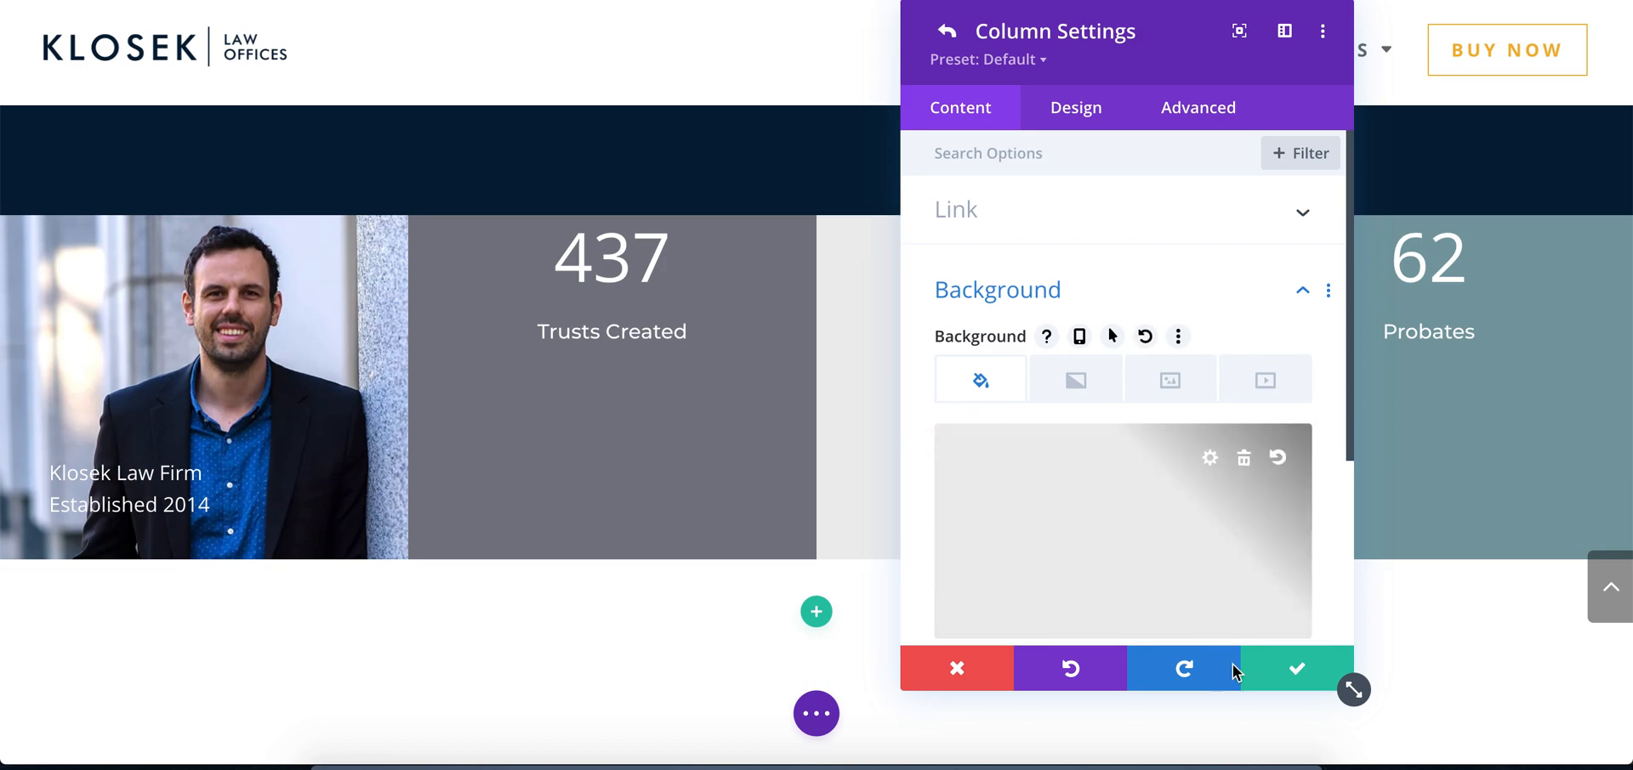
pyautogui.click(1268, 680)
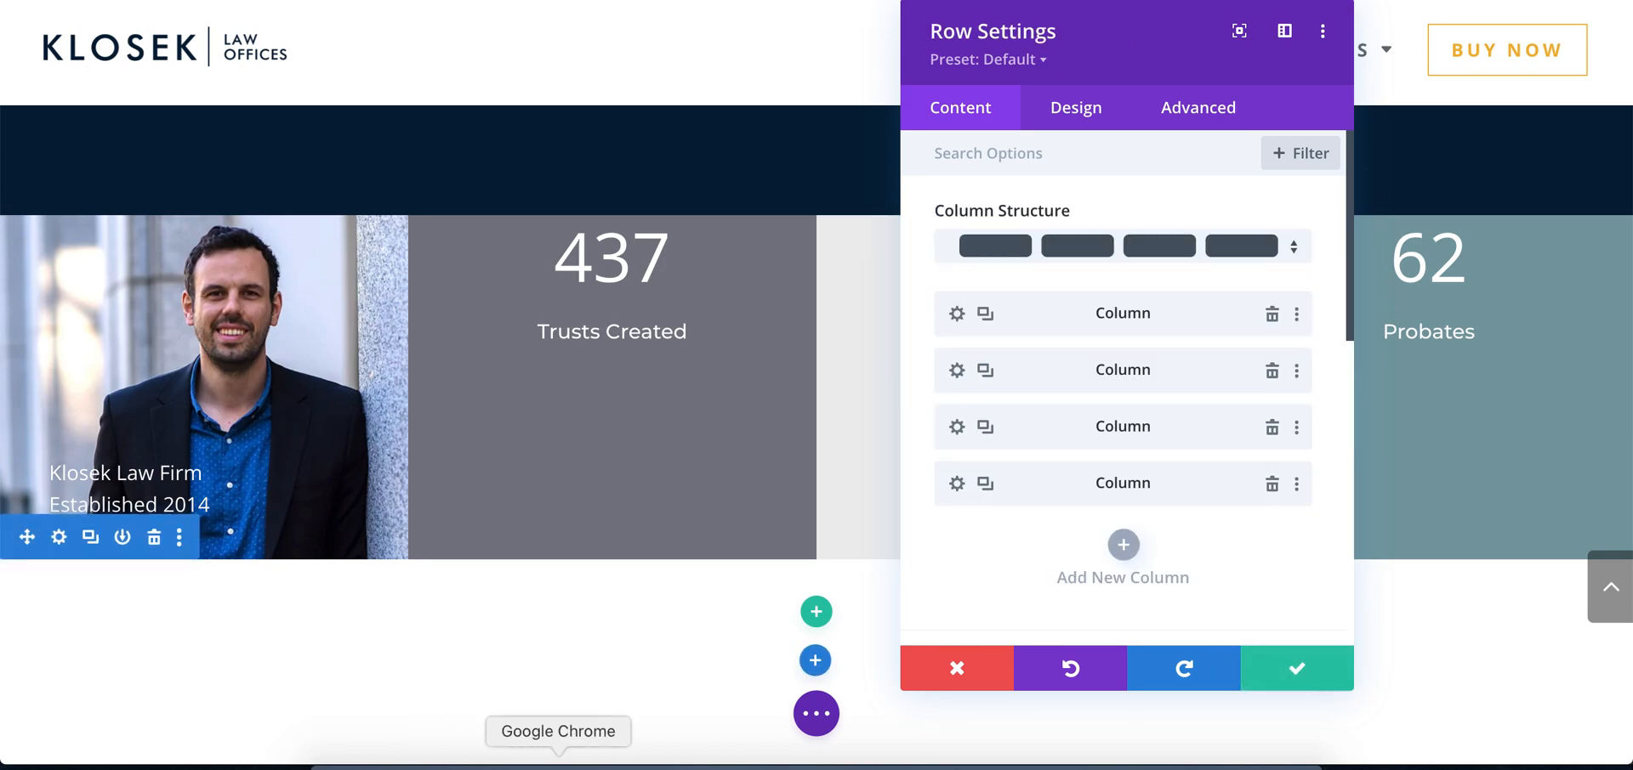
# Switch to Photoshop, sample the mockup's navy Probates block, copy its hex value 0b1f36 and return to Chrome
pyautogui.click(618, 764)
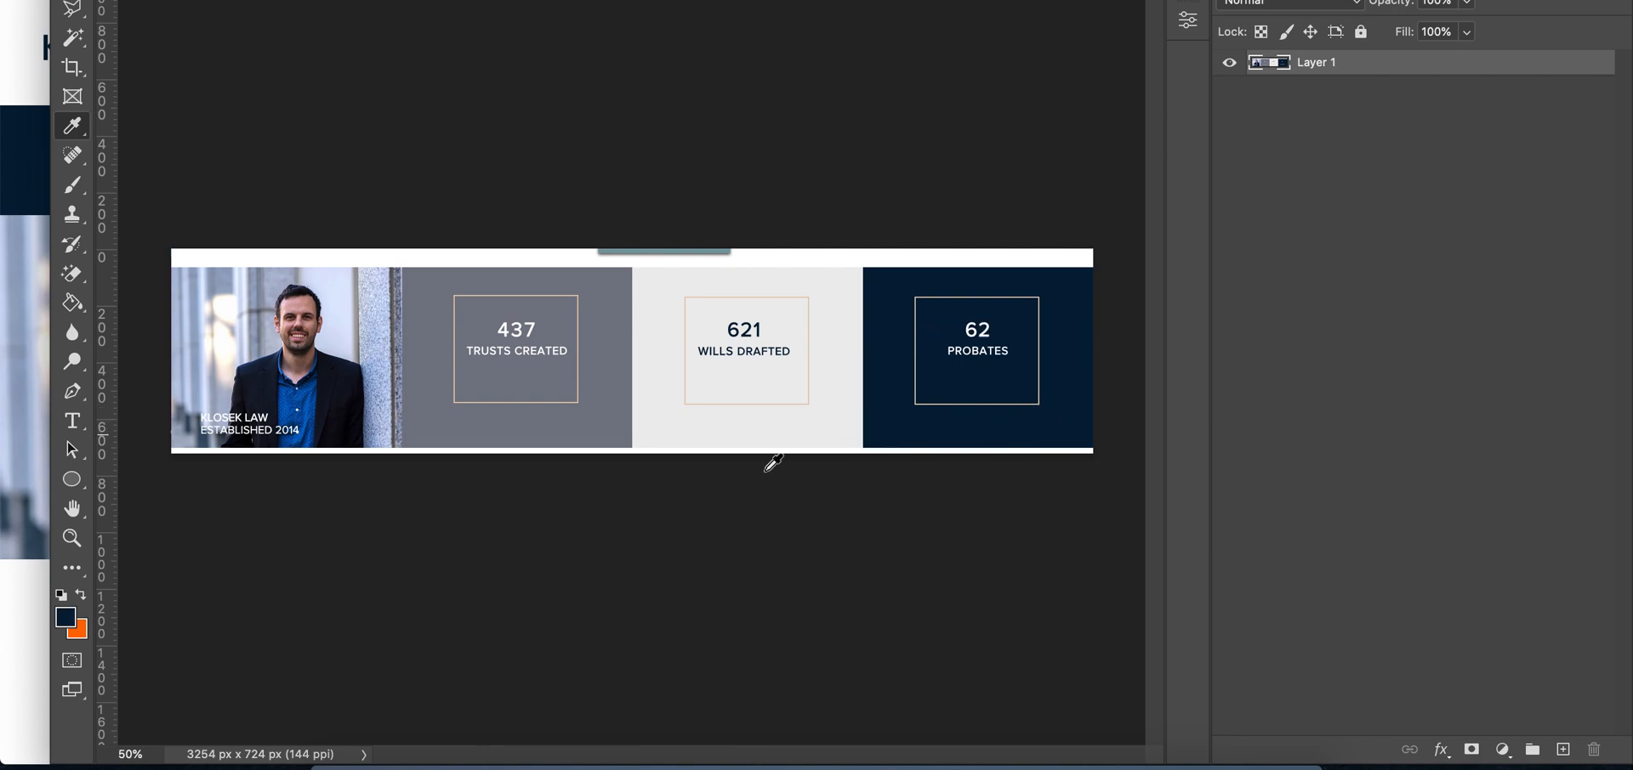
pyautogui.click(68, 621)
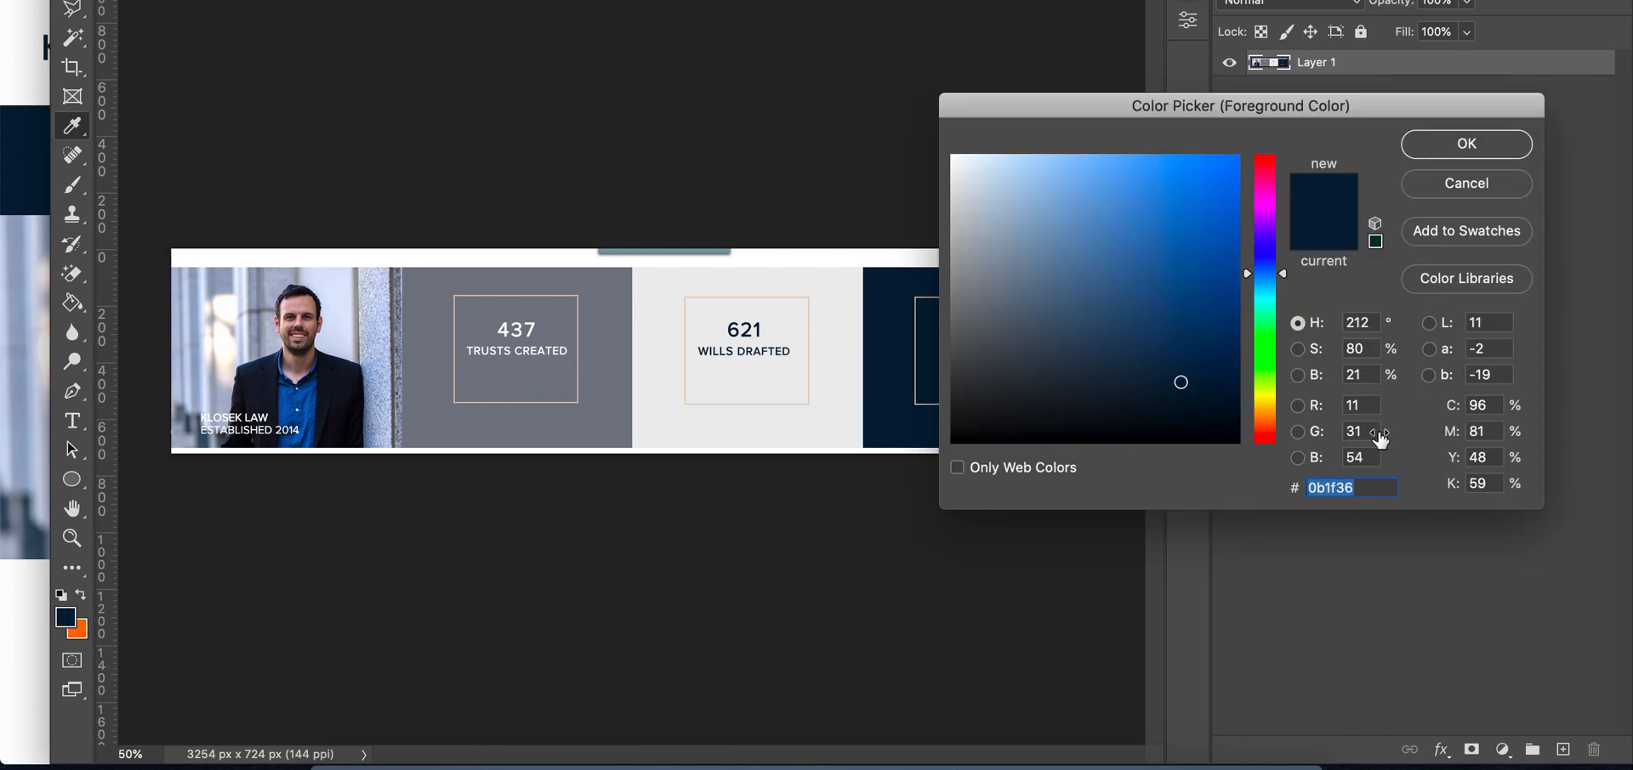
pyautogui.click(1488, 144)
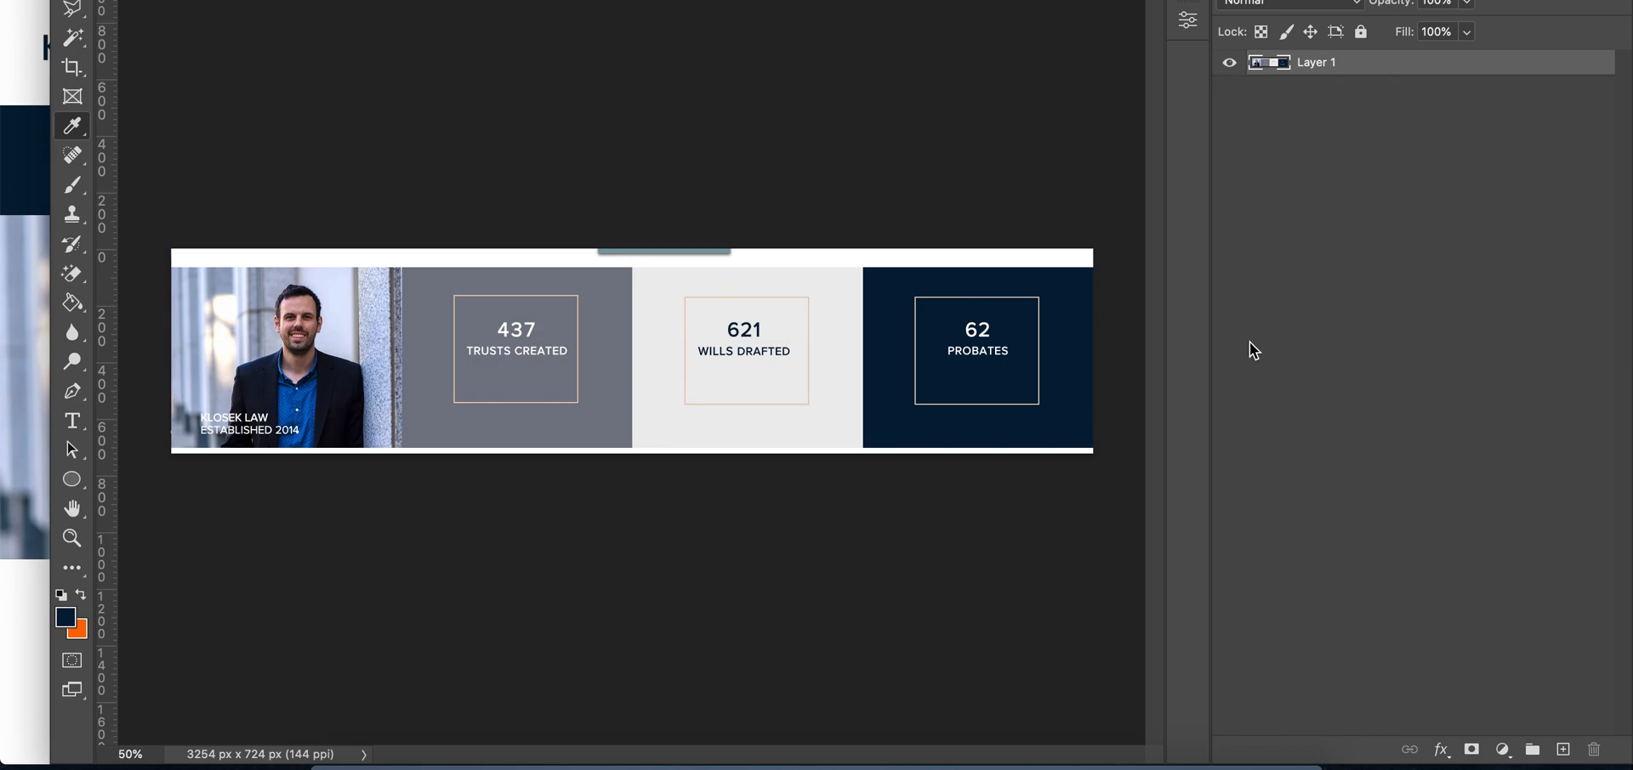
pyautogui.click(561, 761)
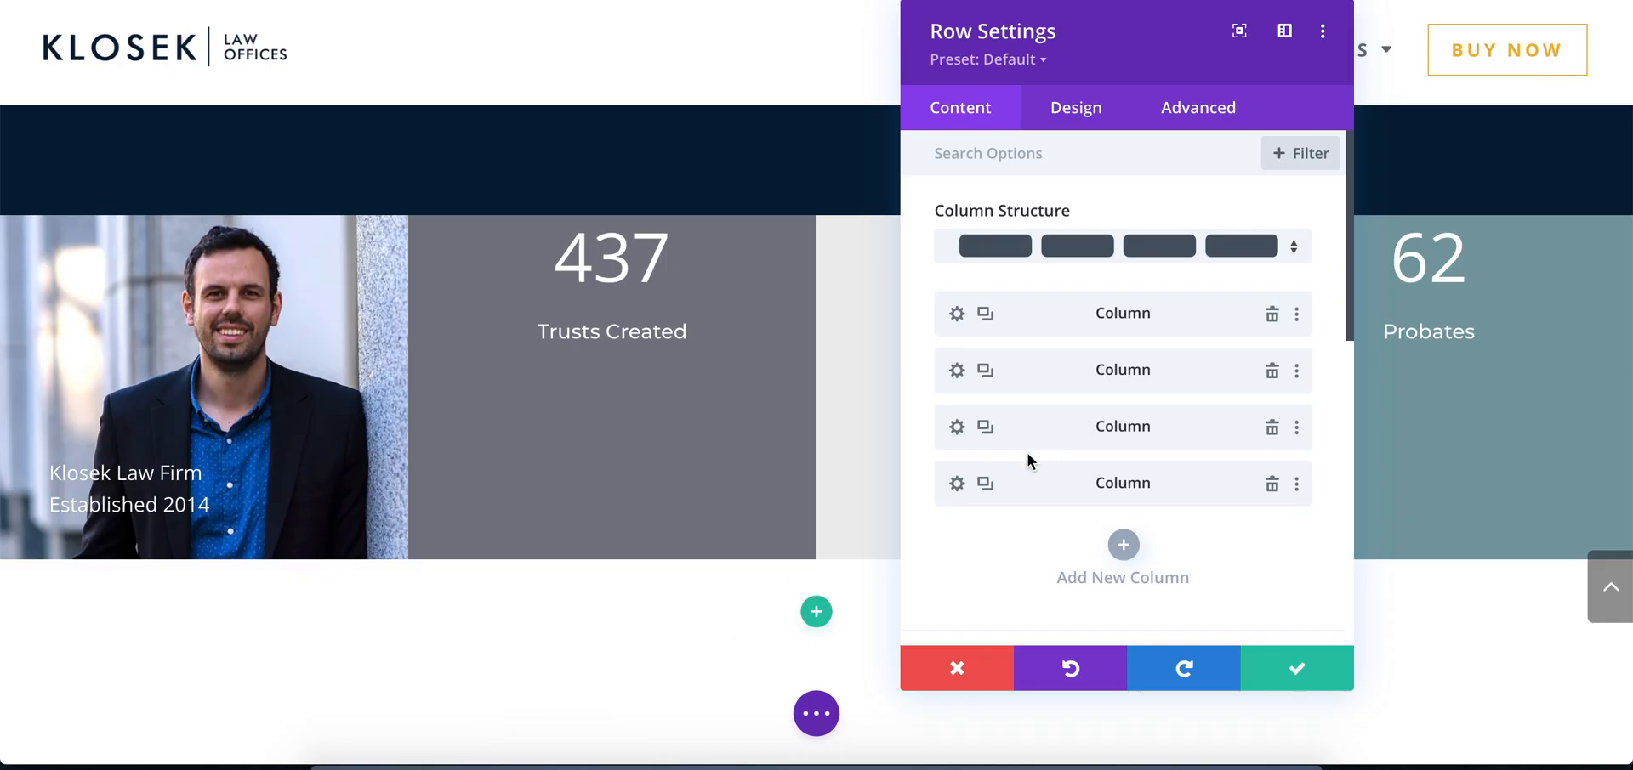
# Set the fourth column's background colour to #0b1f36 and save the column and row settings
pyautogui.click(956, 483)
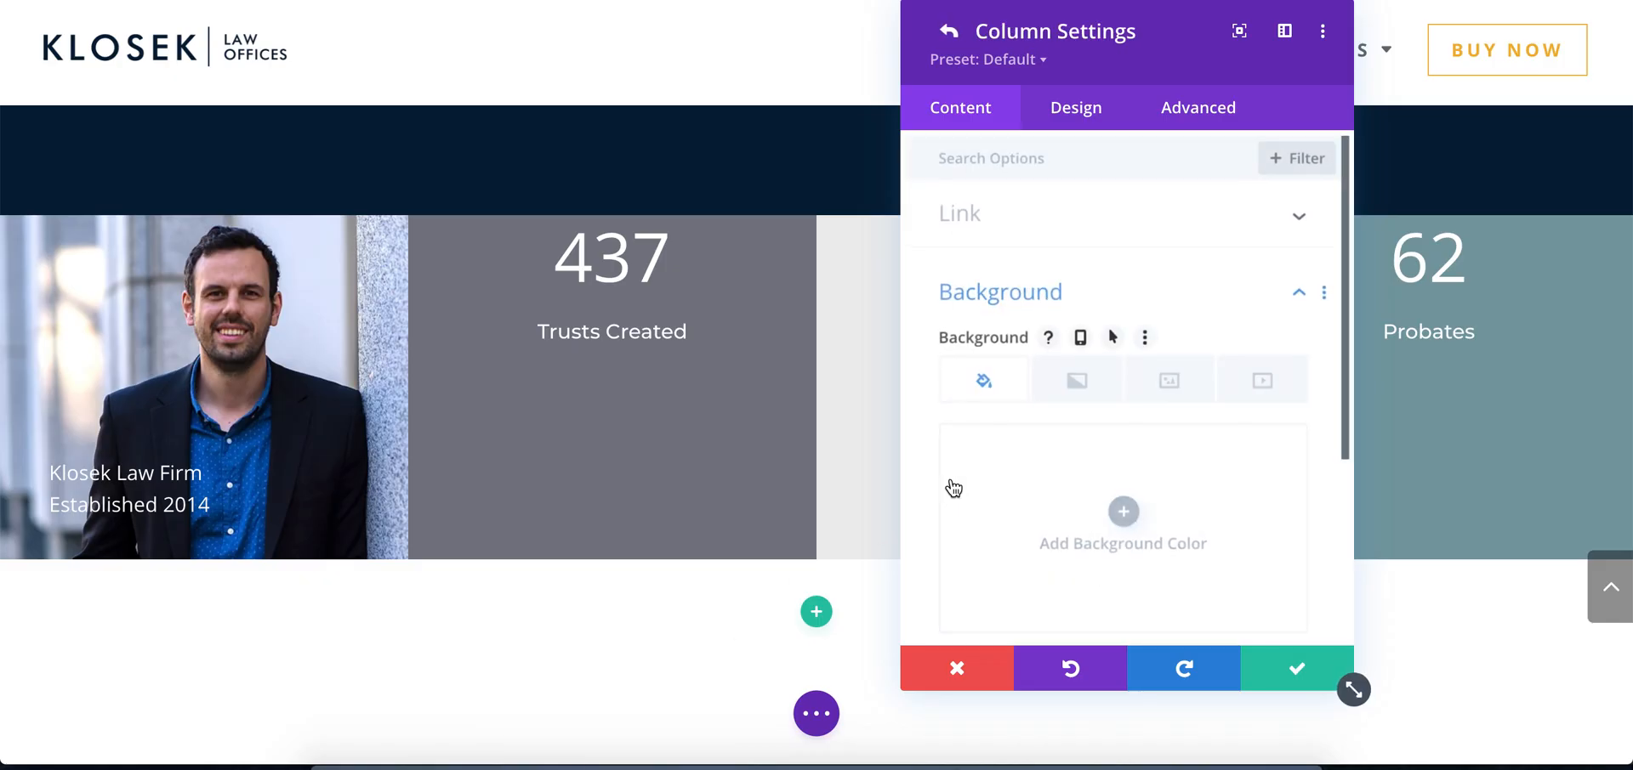
pyautogui.click(1117, 459)
pyautogui.click(1002, 453)
pyautogui.write('#0b1f36')
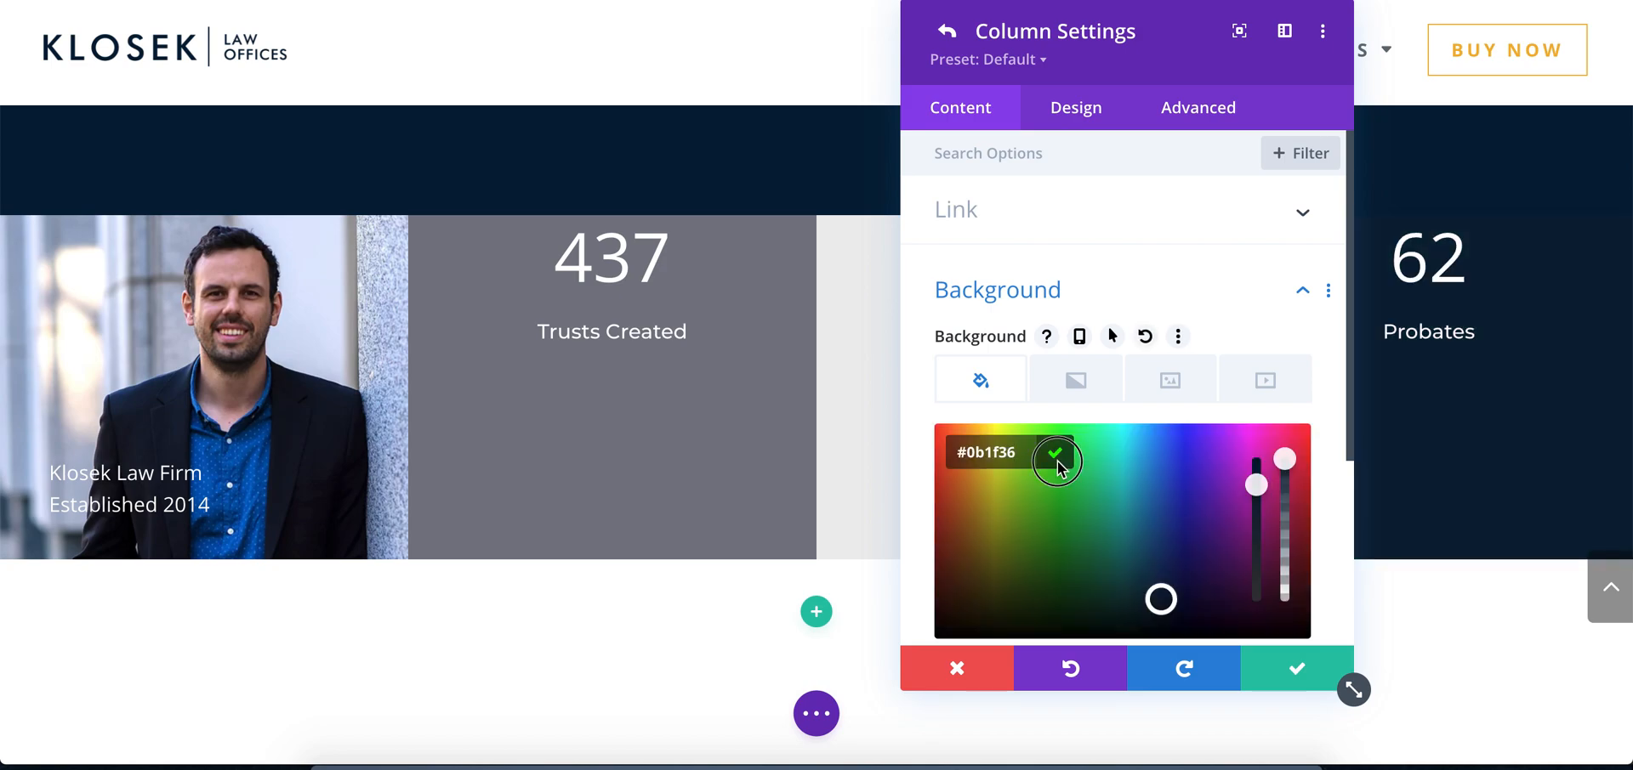
pyautogui.click(1055, 459)
pyautogui.click(1294, 669)
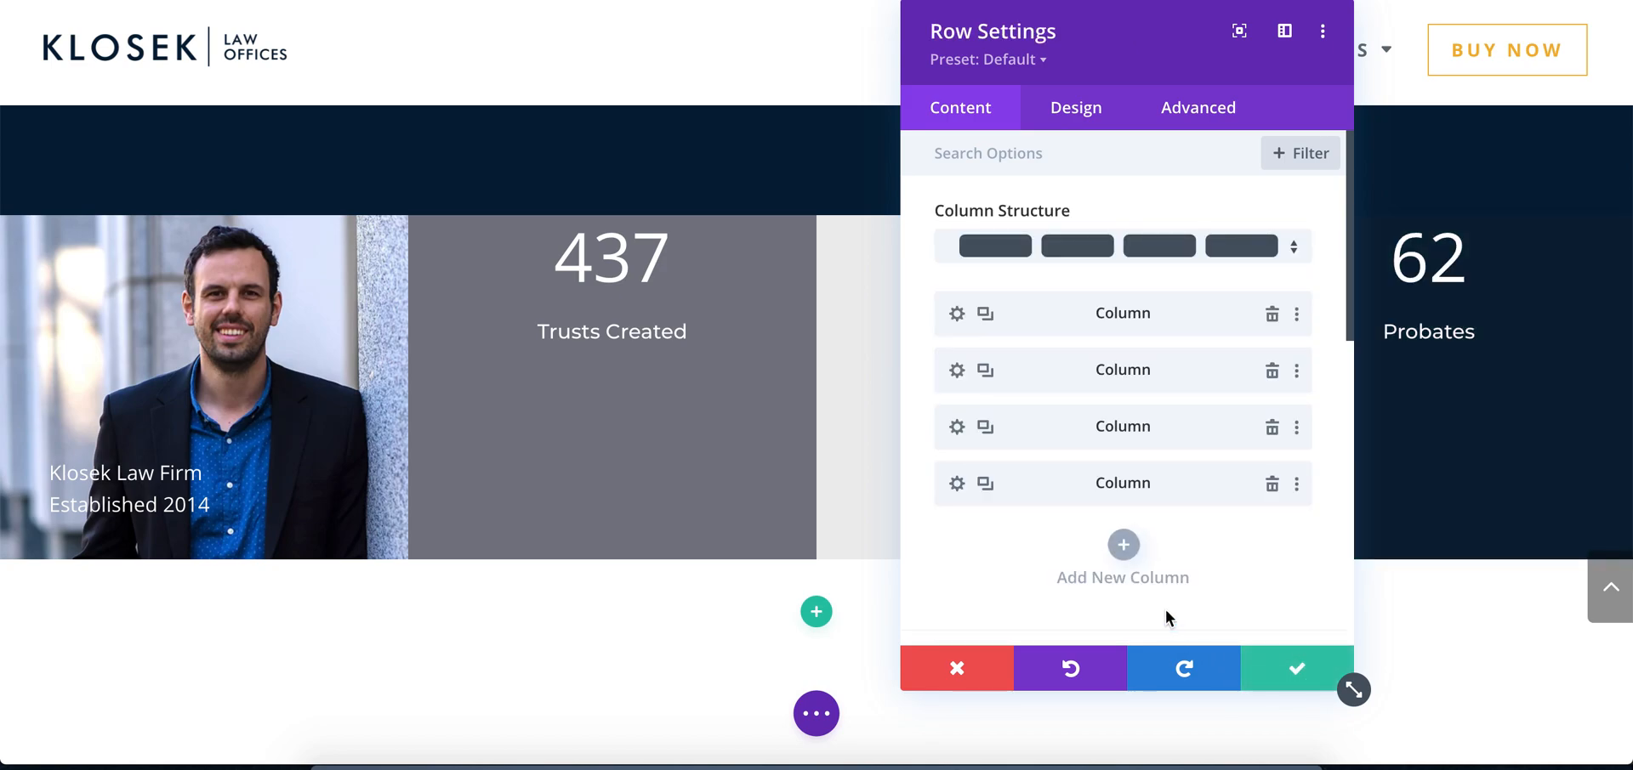
pyautogui.click(1297, 669)
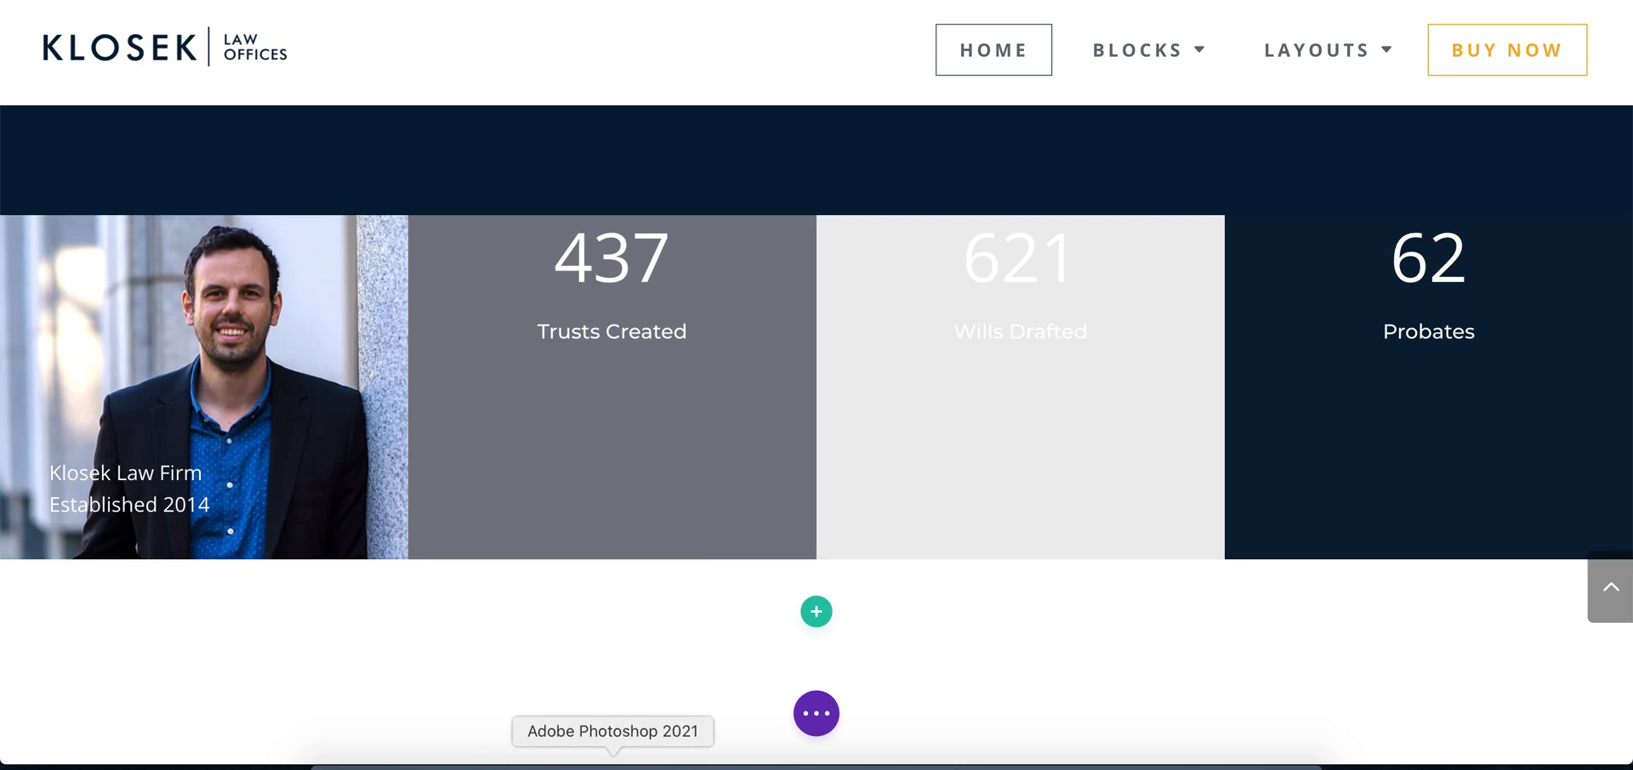
# Switch to Photoshop, sample the beige frame around the 437 counter, copy its hex value e1ccb5 and return to Chrome
pyautogui.click(613, 764)
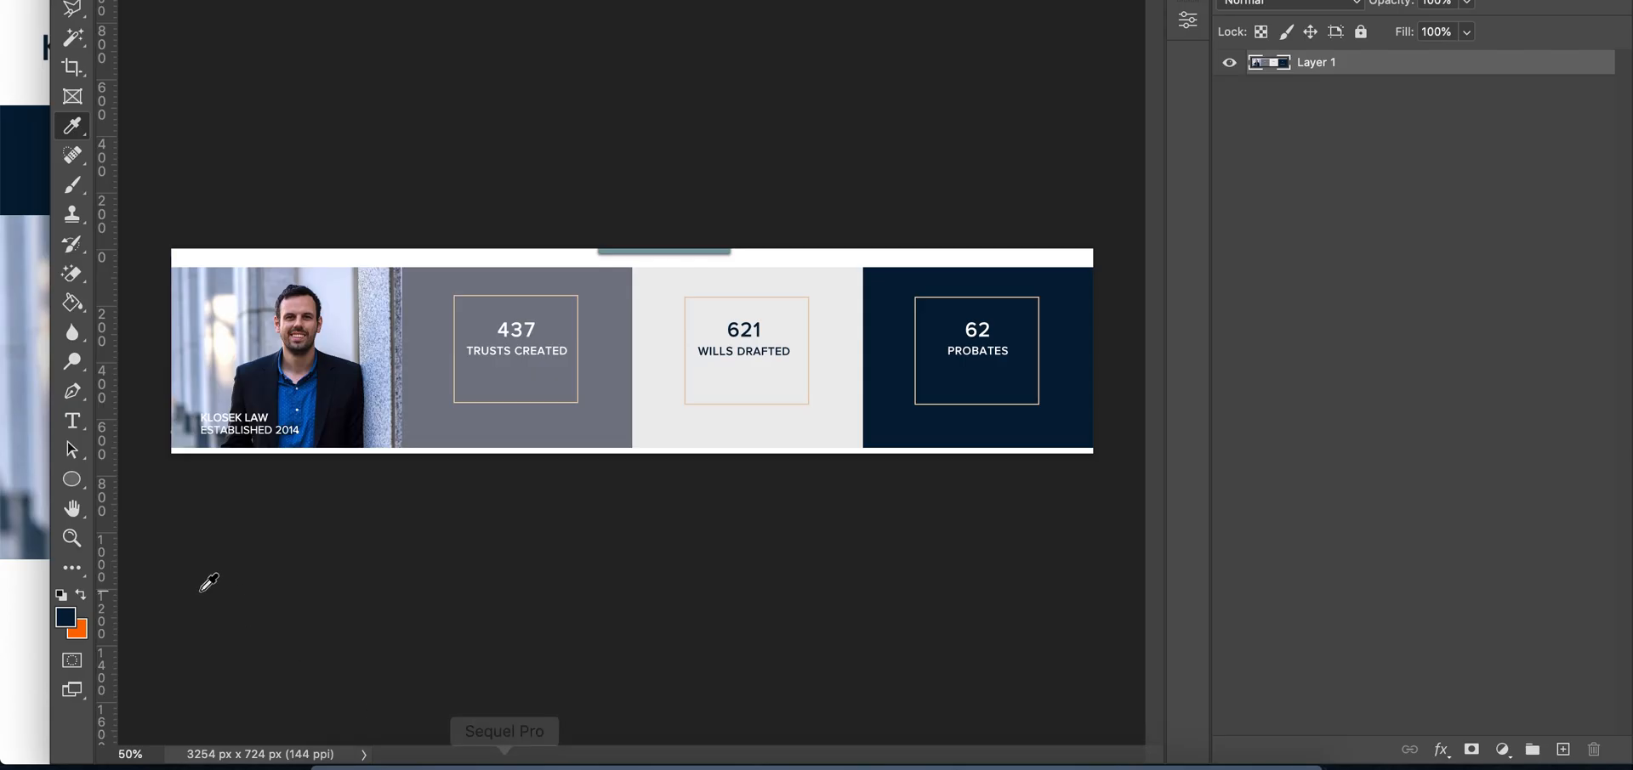
pyautogui.click(71, 537)
pyautogui.click(478, 317)
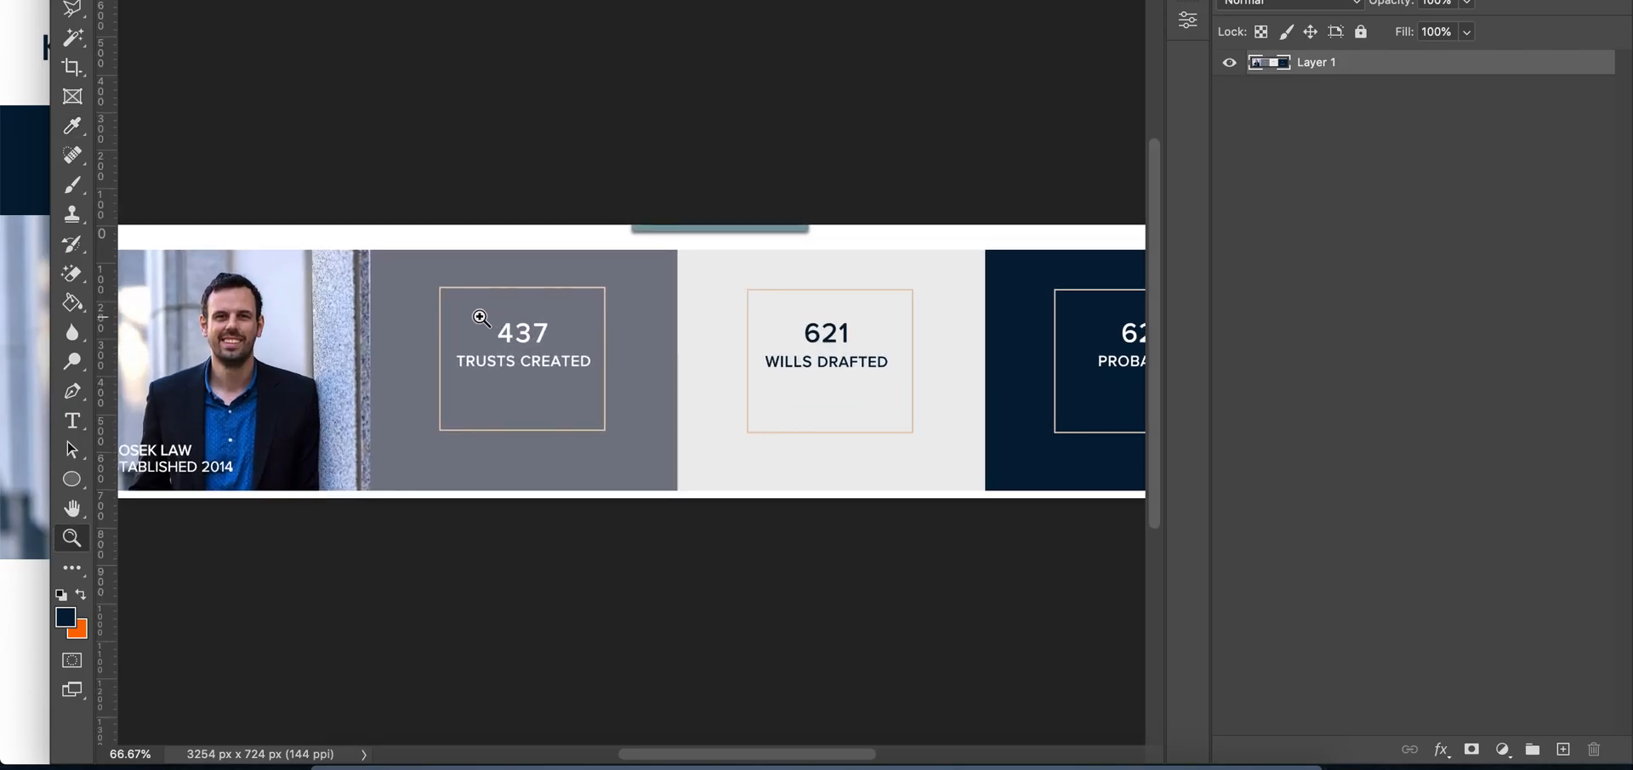
pyautogui.click(478, 317)
pyautogui.click(479, 317)
pyautogui.click(478, 317)
pyautogui.click(479, 317)
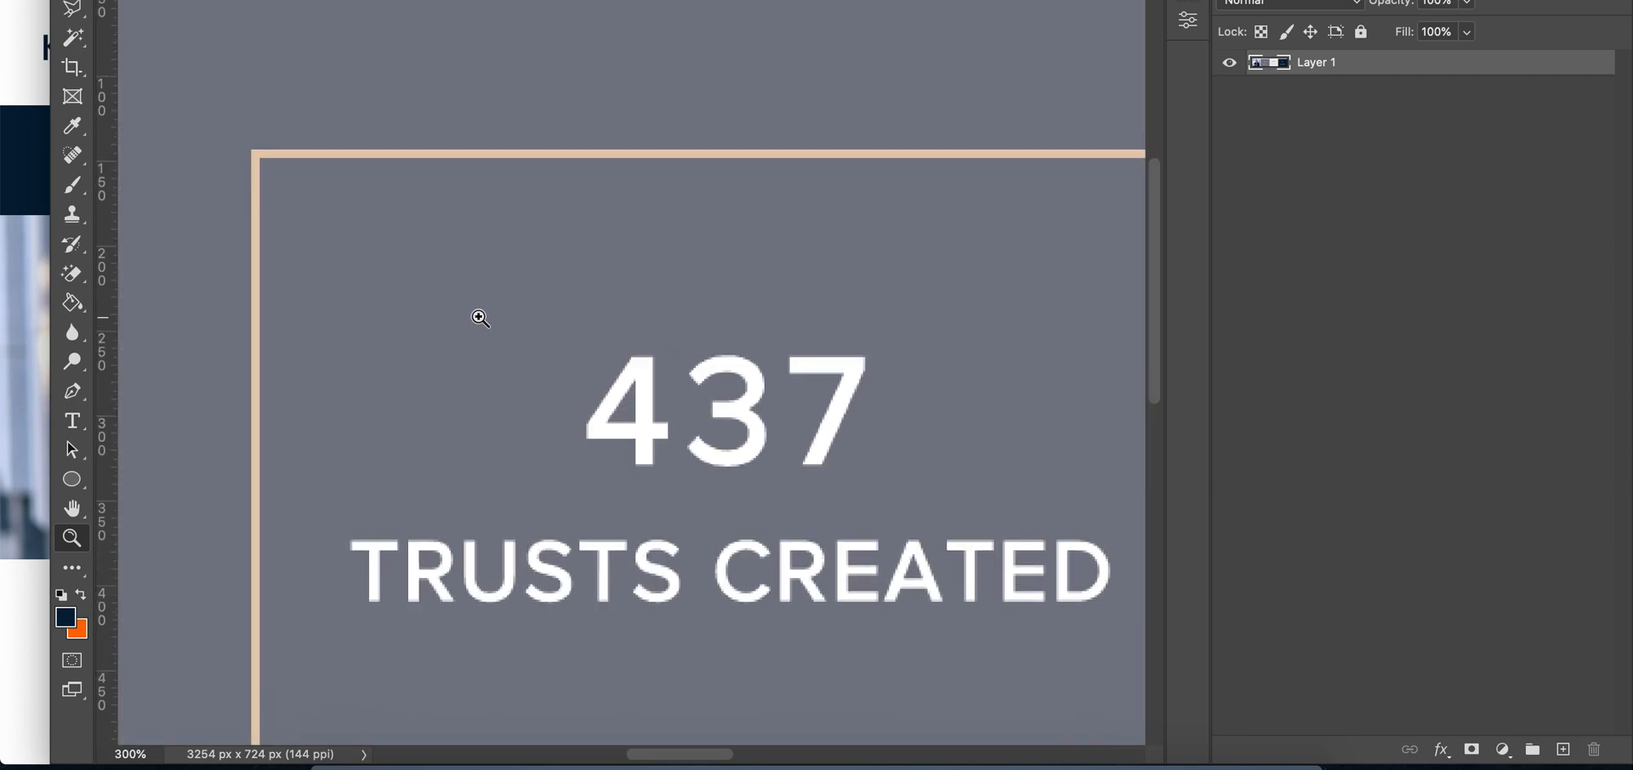
pyautogui.click(73, 125)
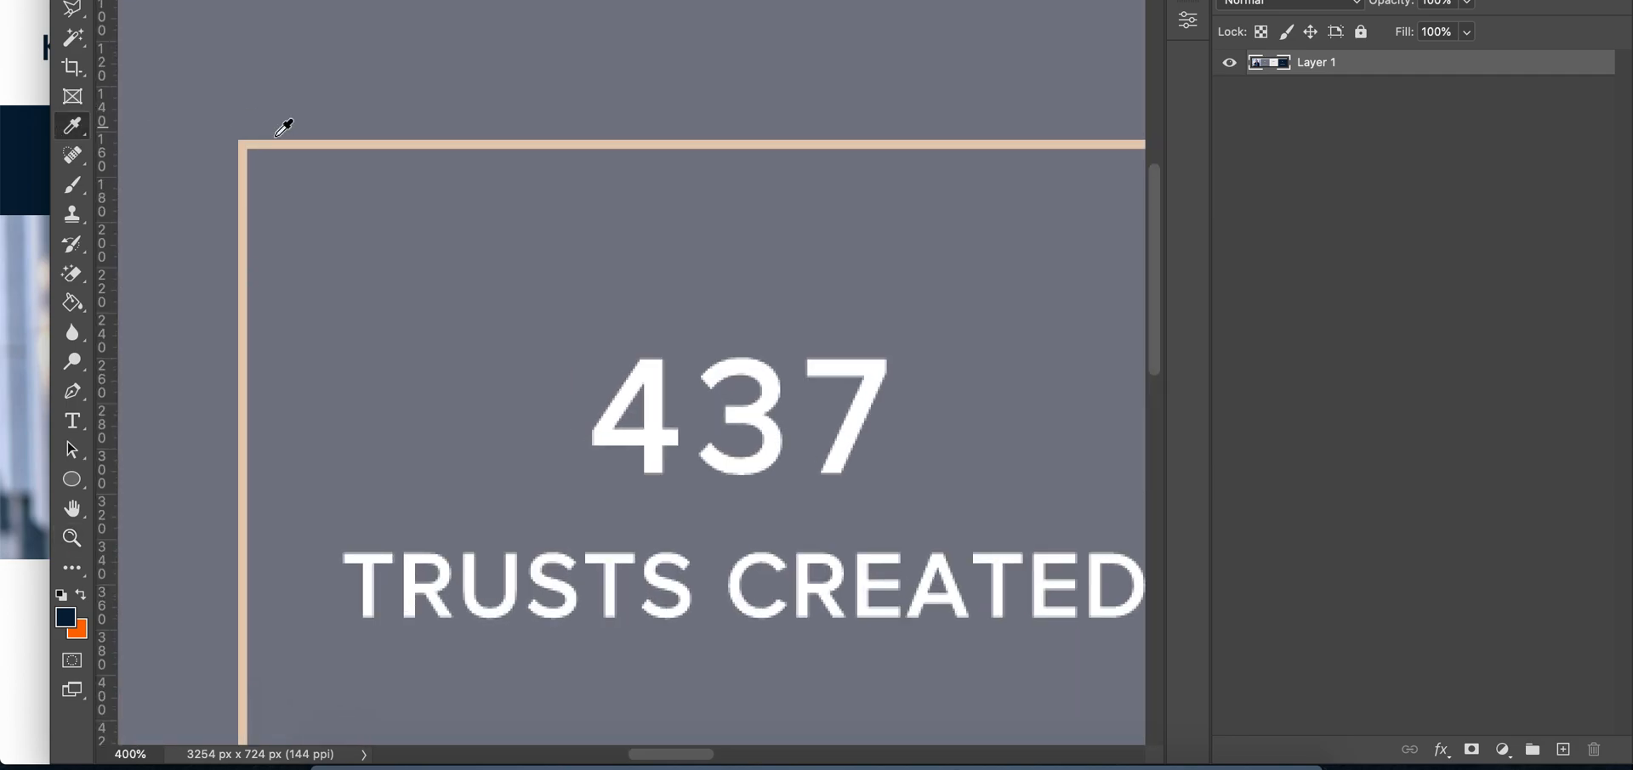
pyautogui.click(366, 144)
pyautogui.click(68, 619)
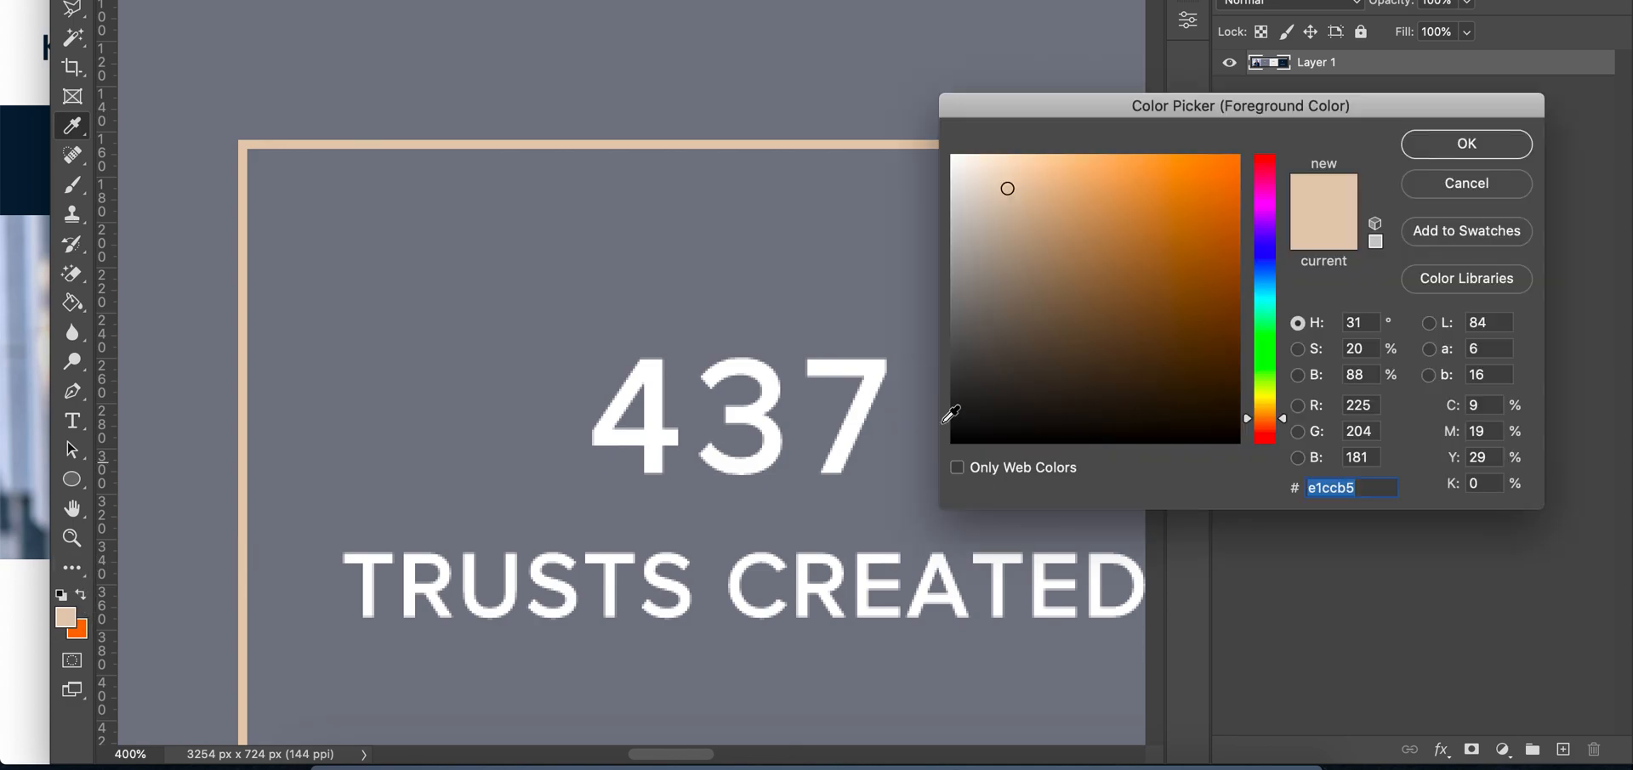
pyautogui.click(1484, 138)
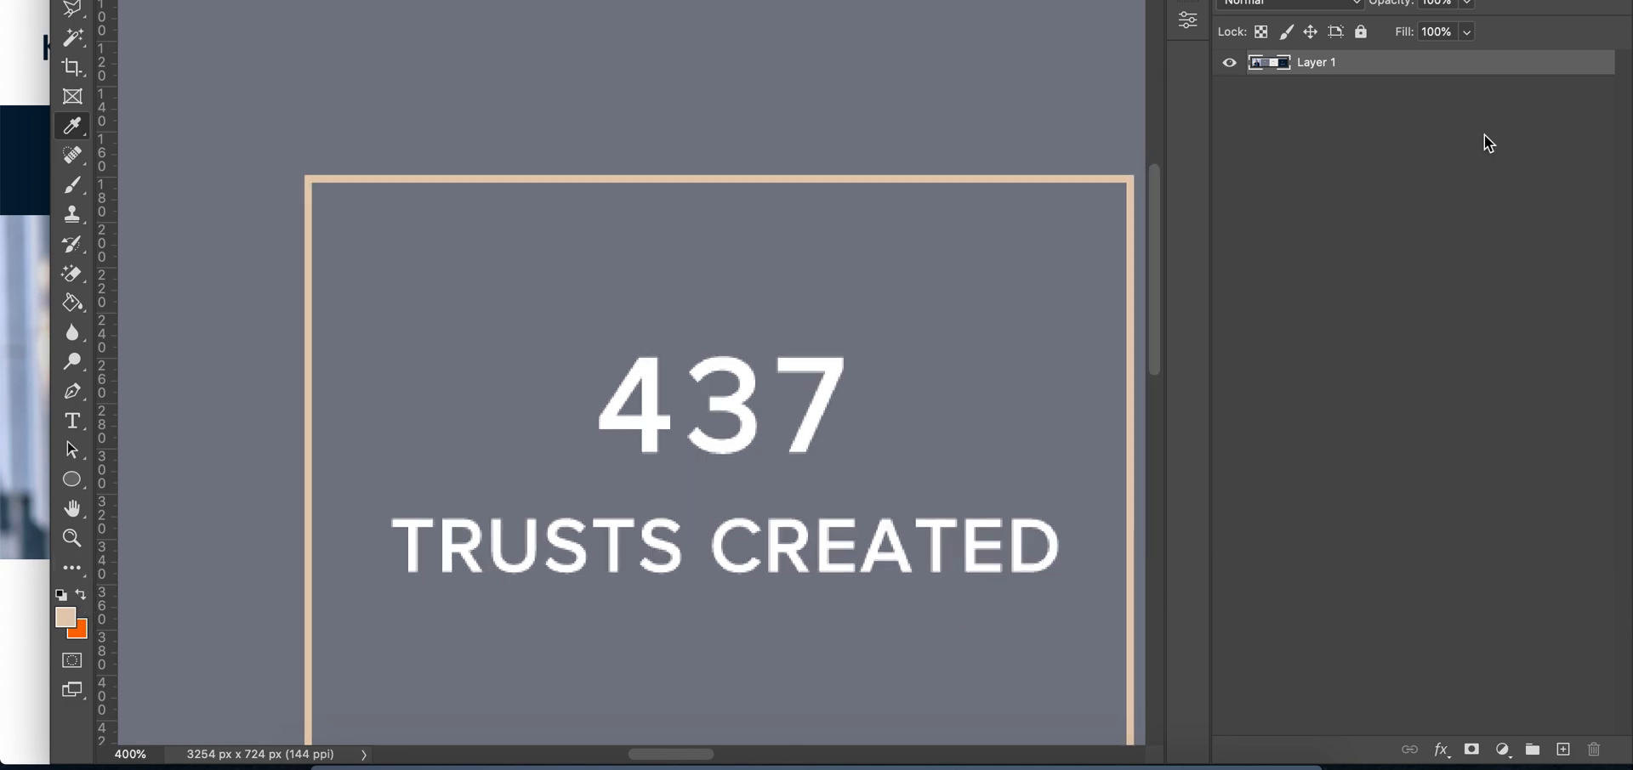
pyautogui.press('super+1')
pyautogui.press('super+minus')
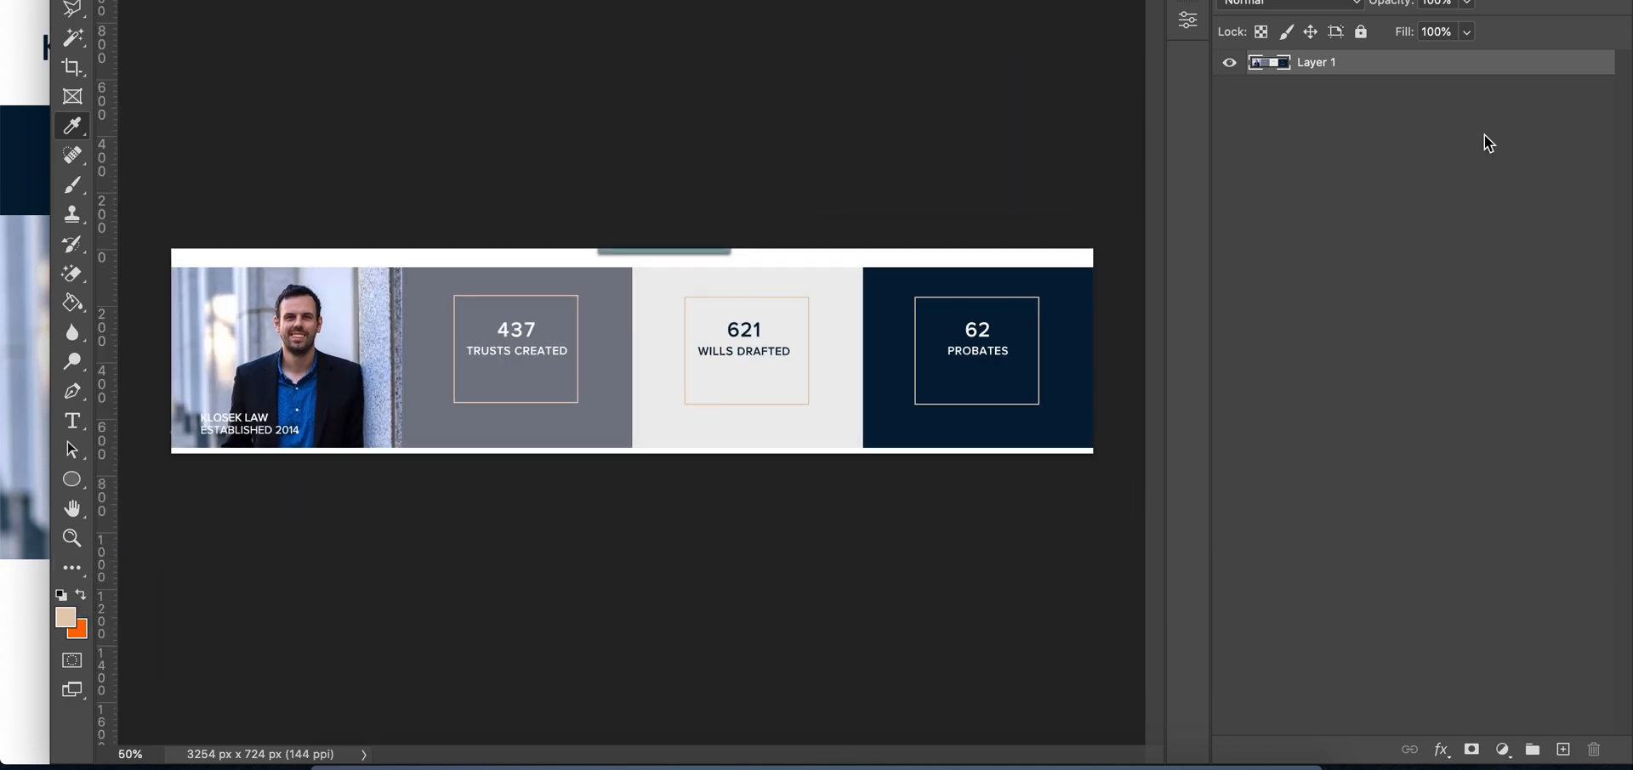
pyautogui.click(9, 440)
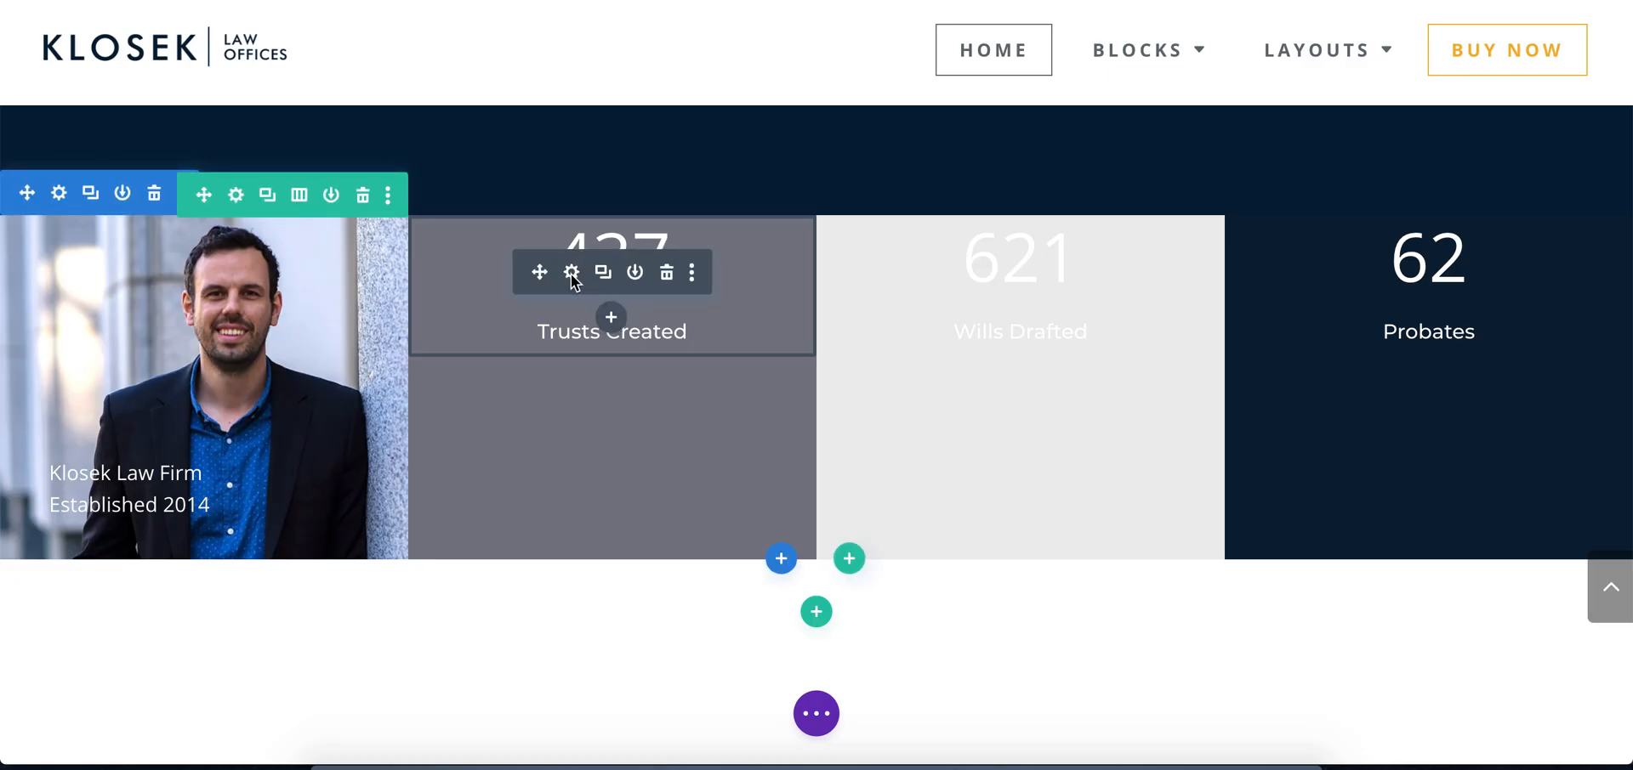
# Open the 437 counter's border settings and go through the single-side border styles, ending with all sides selected
pyautogui.click(571, 272)
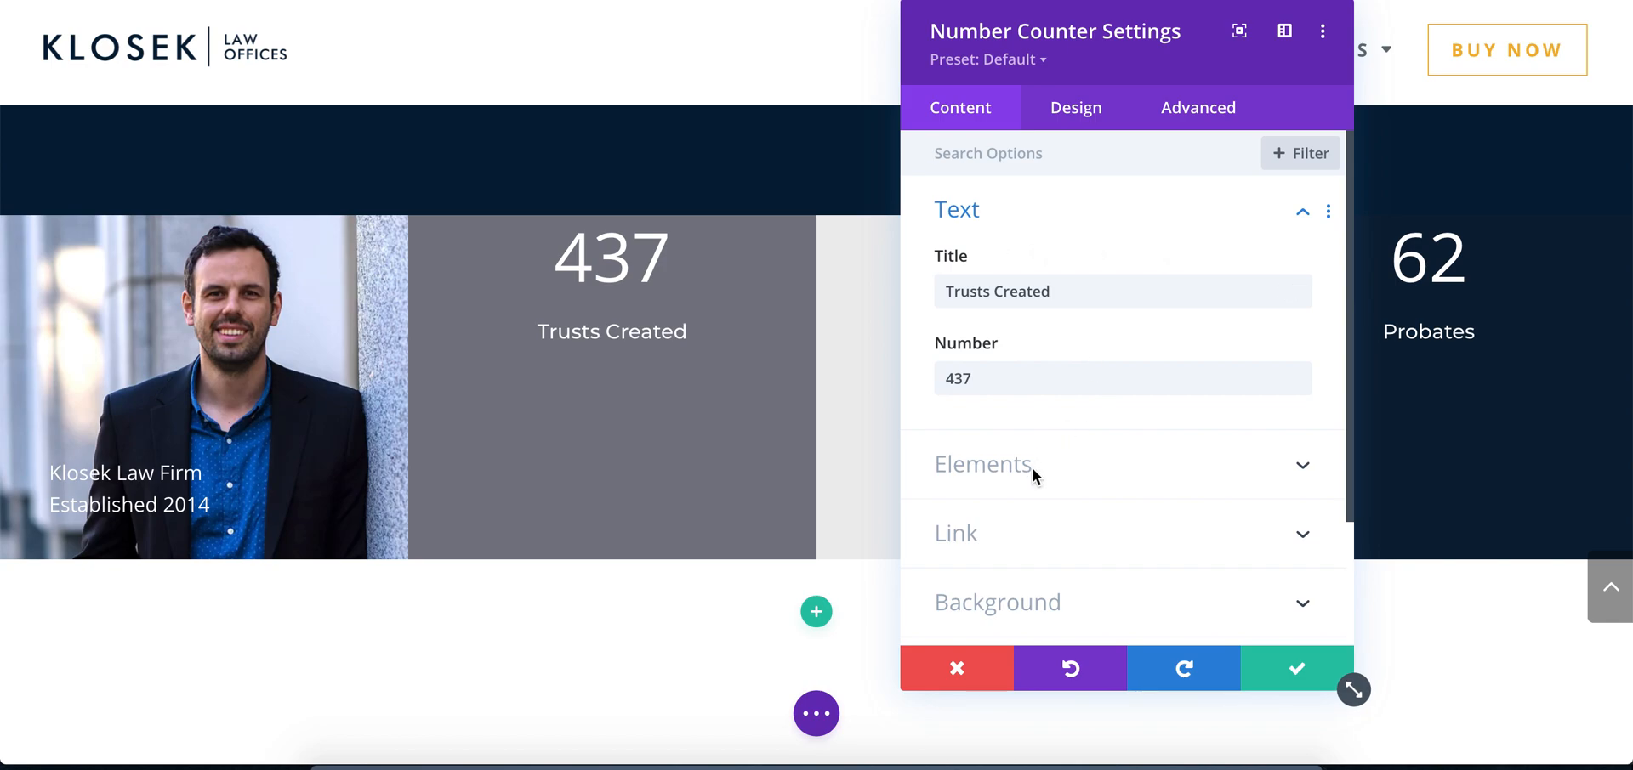
pyautogui.scroll(-2, 1032, 467)
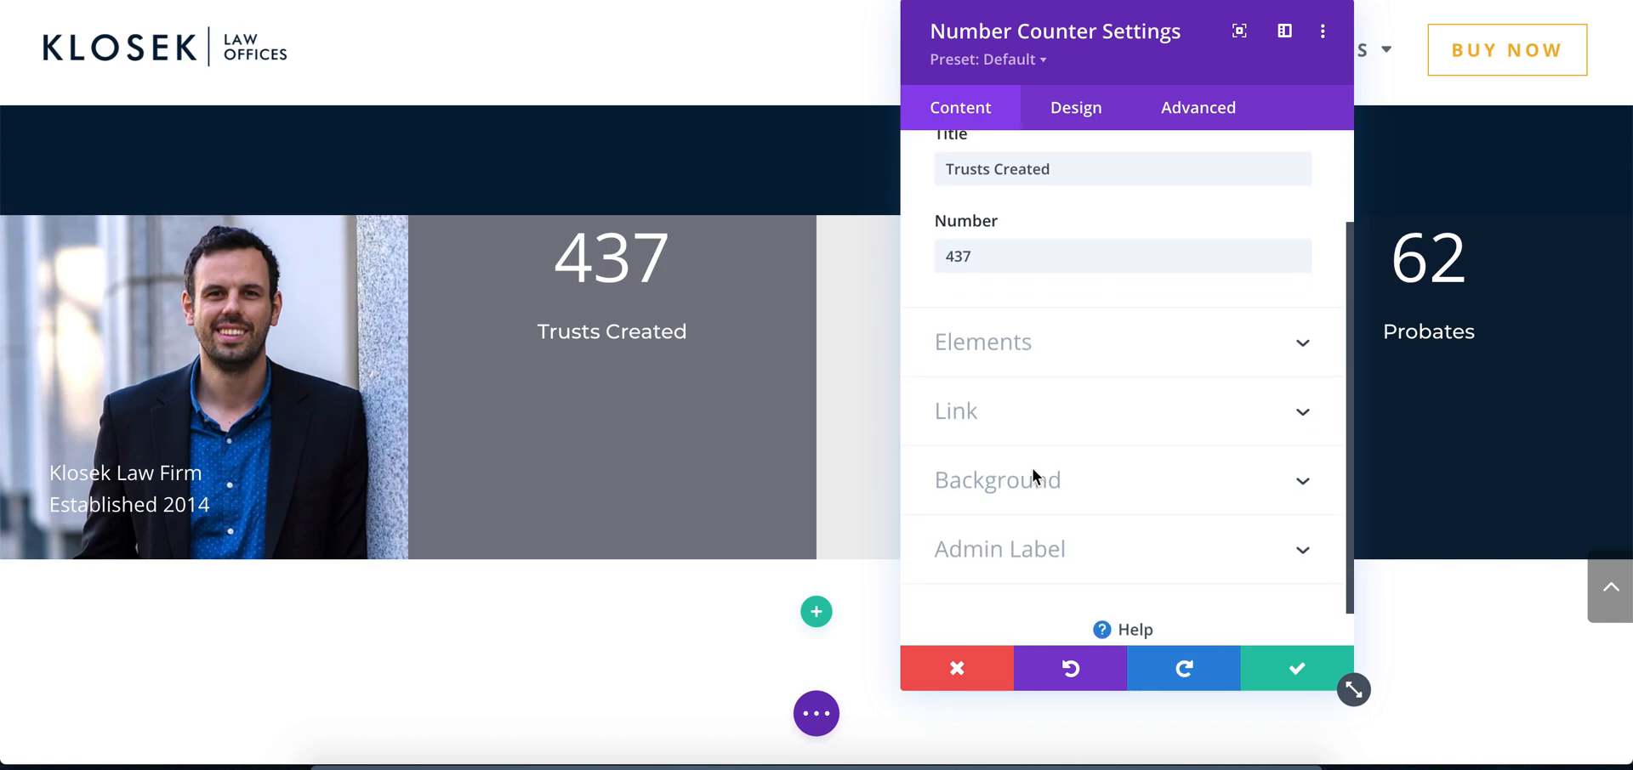
pyautogui.click(1078, 120)
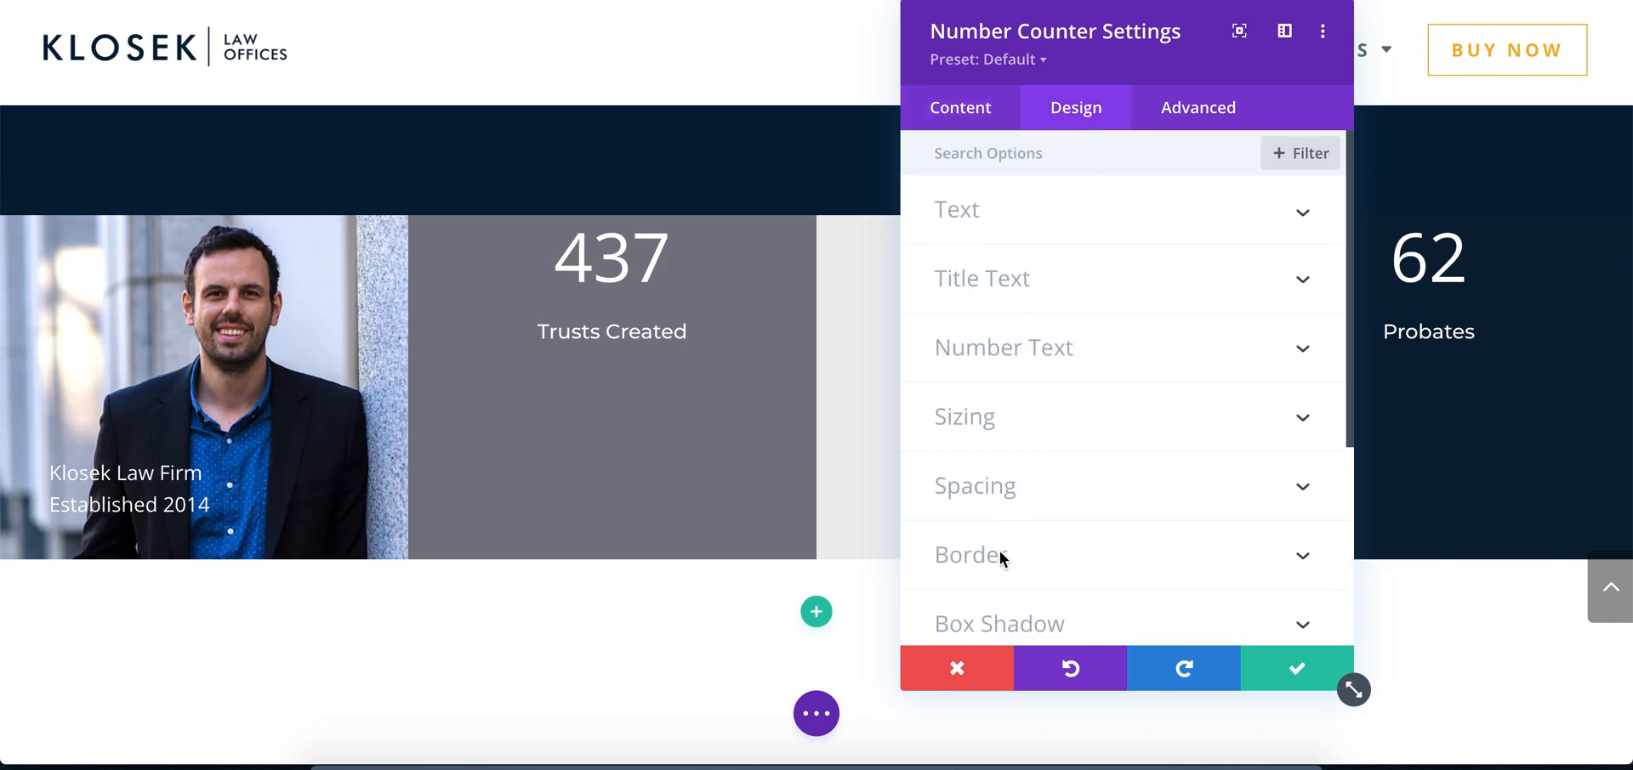
pyautogui.click(1033, 541)
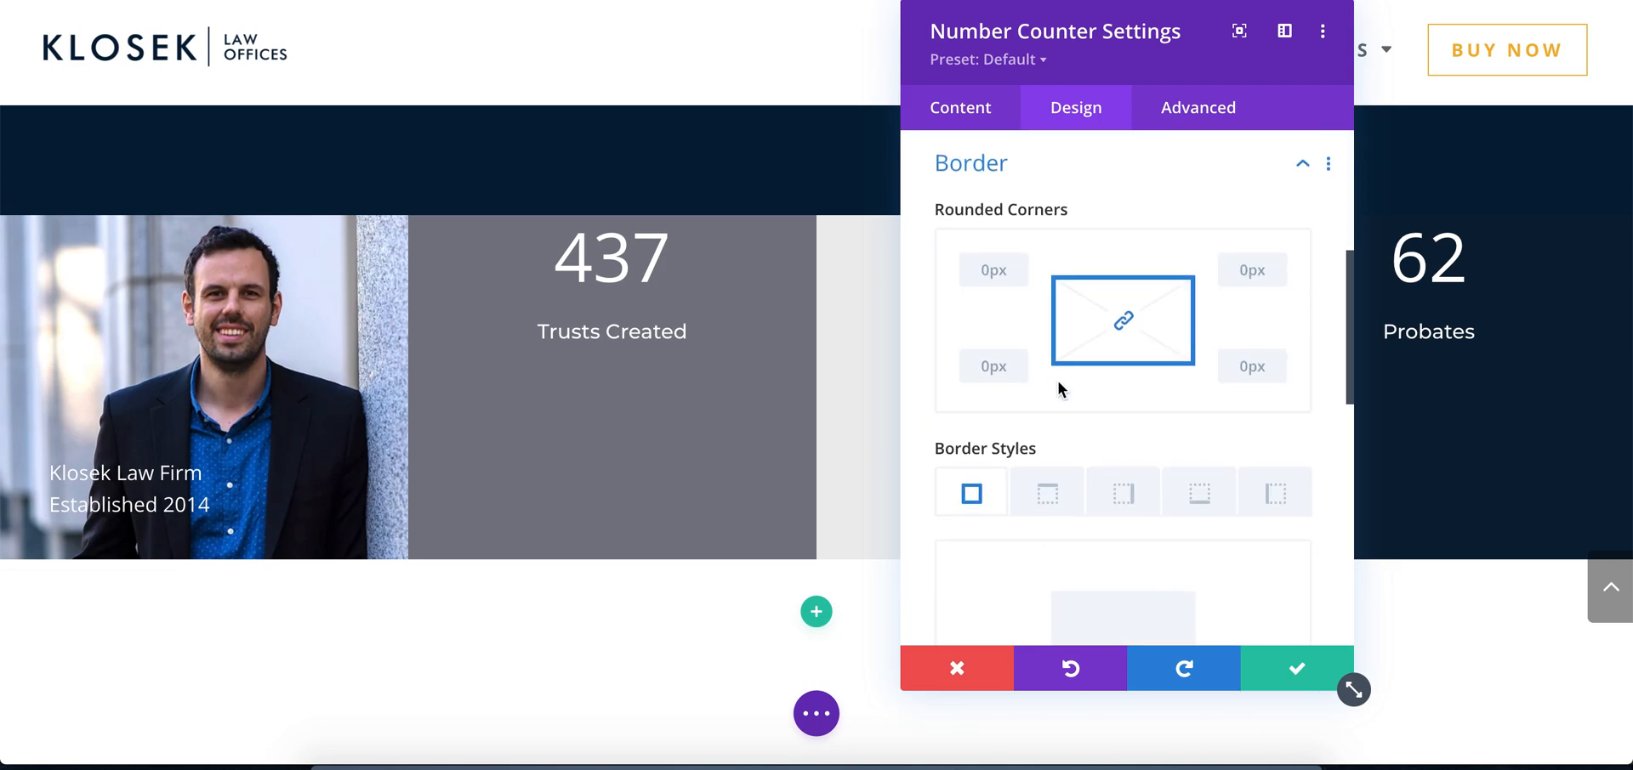
pyautogui.scroll(-3, 999, 374)
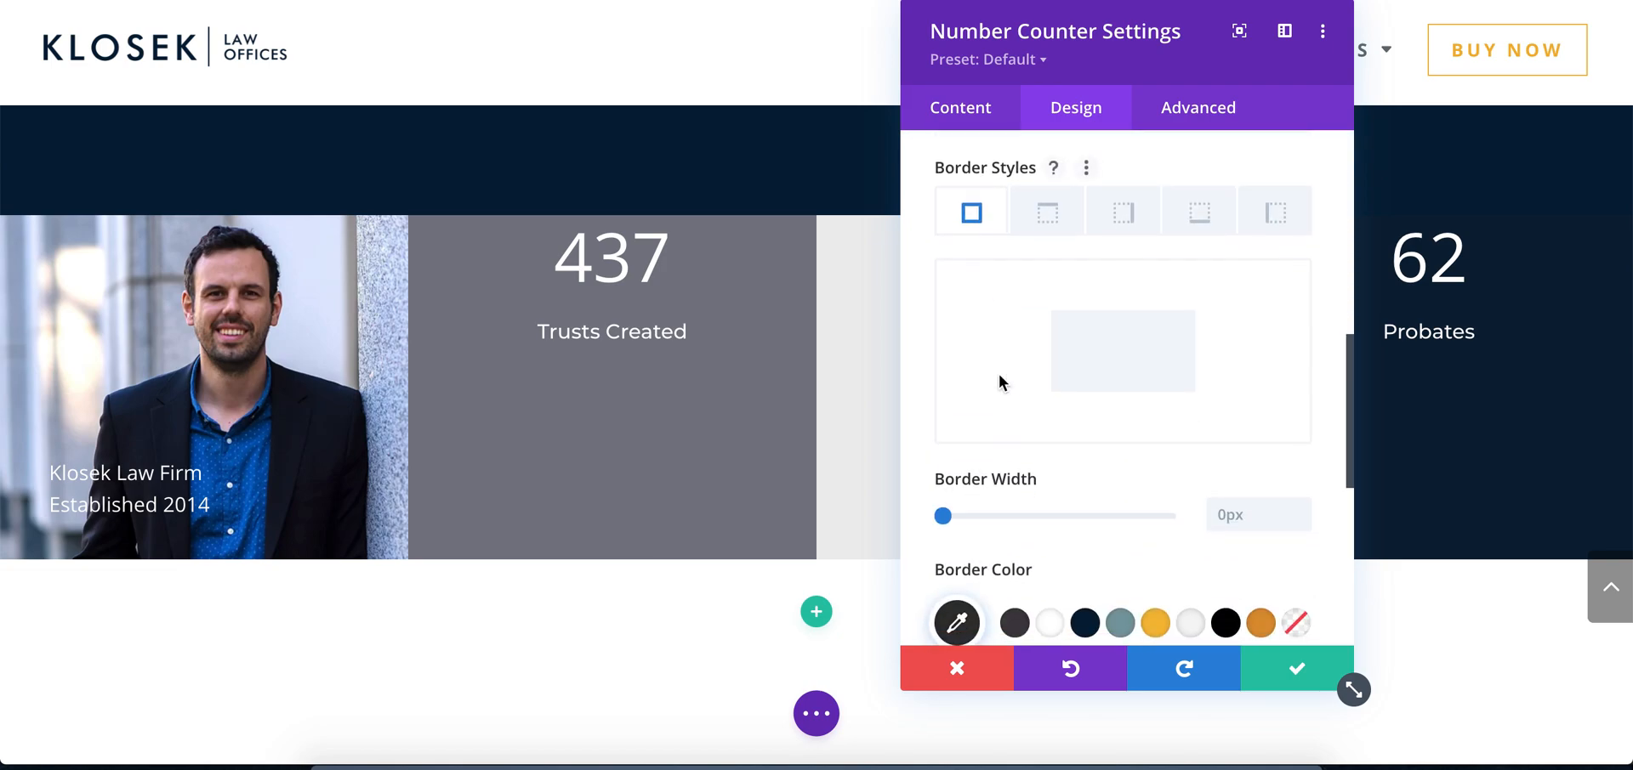
pyautogui.click(1049, 228)
pyautogui.click(1123, 228)
pyautogui.click(1198, 228)
pyautogui.click(1275, 233)
pyautogui.click(984, 233)
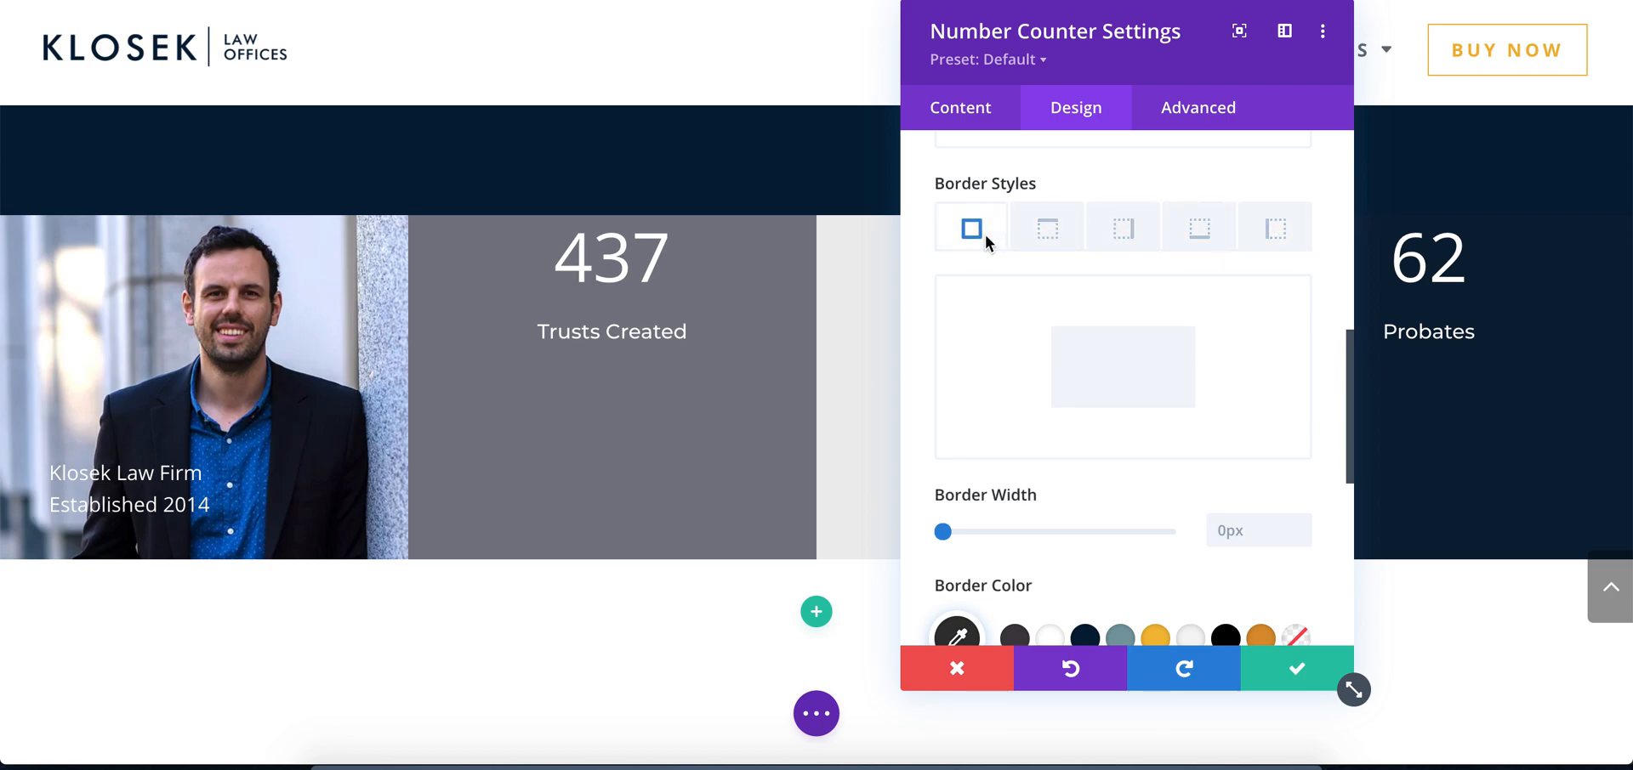
# Give the 437 counter a 2px border on all sides in the copied beige e1ccb5 and save the counter
pyautogui.scroll(-1, 972, 279)
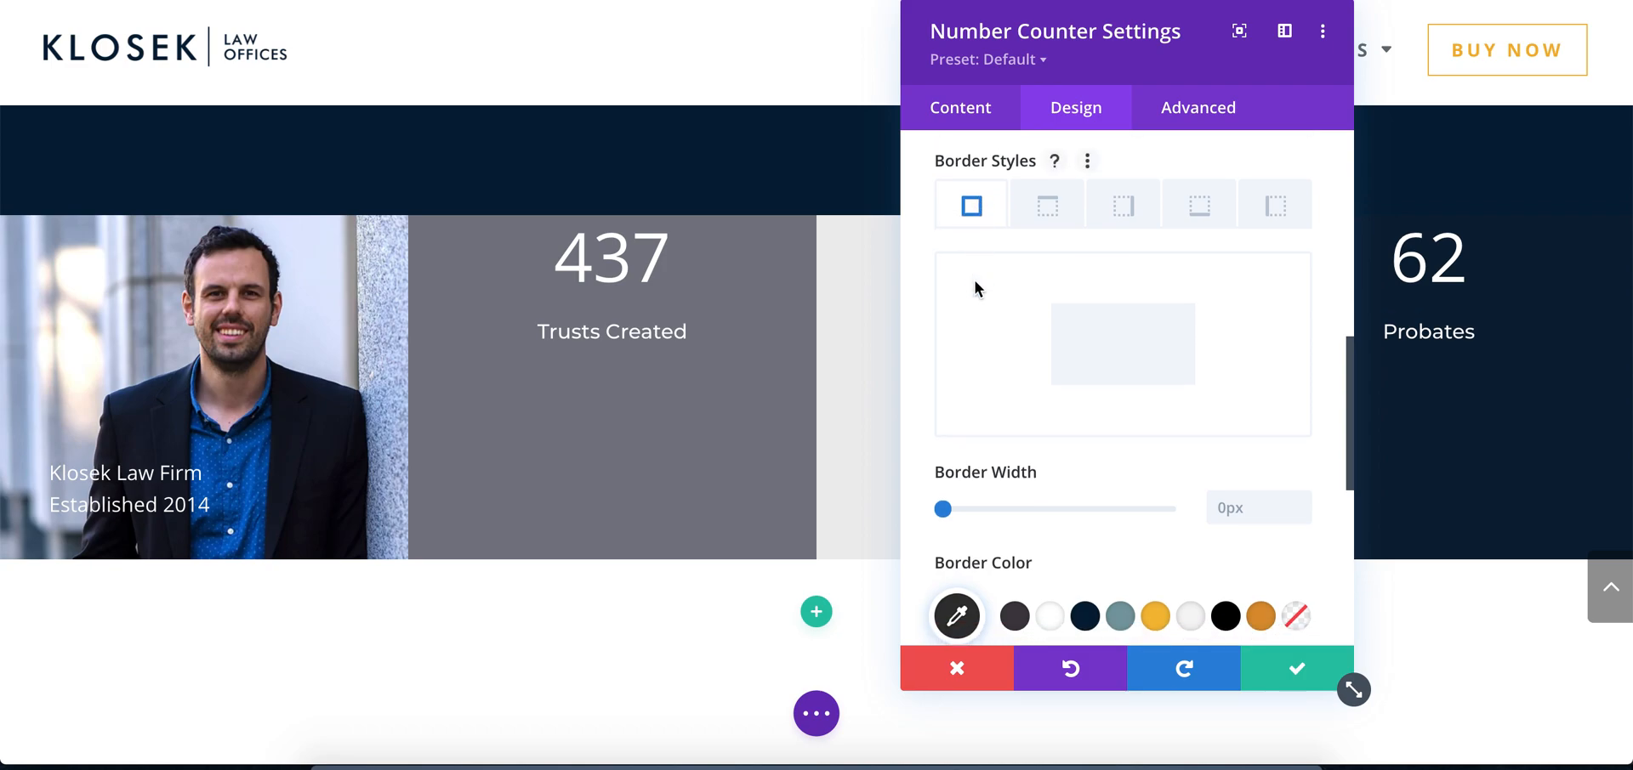
pyautogui.click(969, 602)
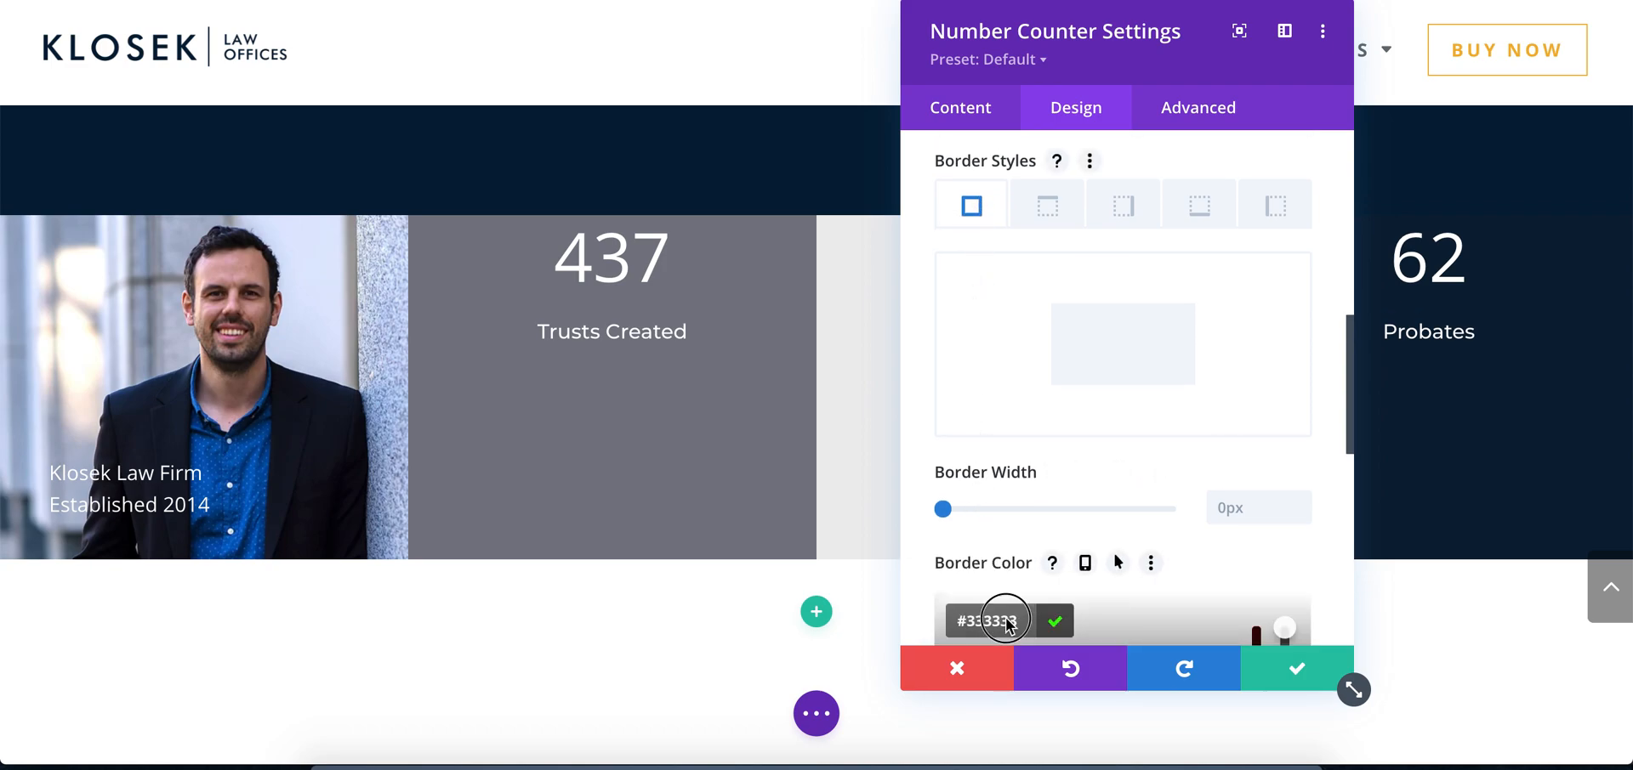
pyautogui.click(1055, 623)
pyautogui.moveTo(941, 507); pyautogui.dragTo(954, 510)
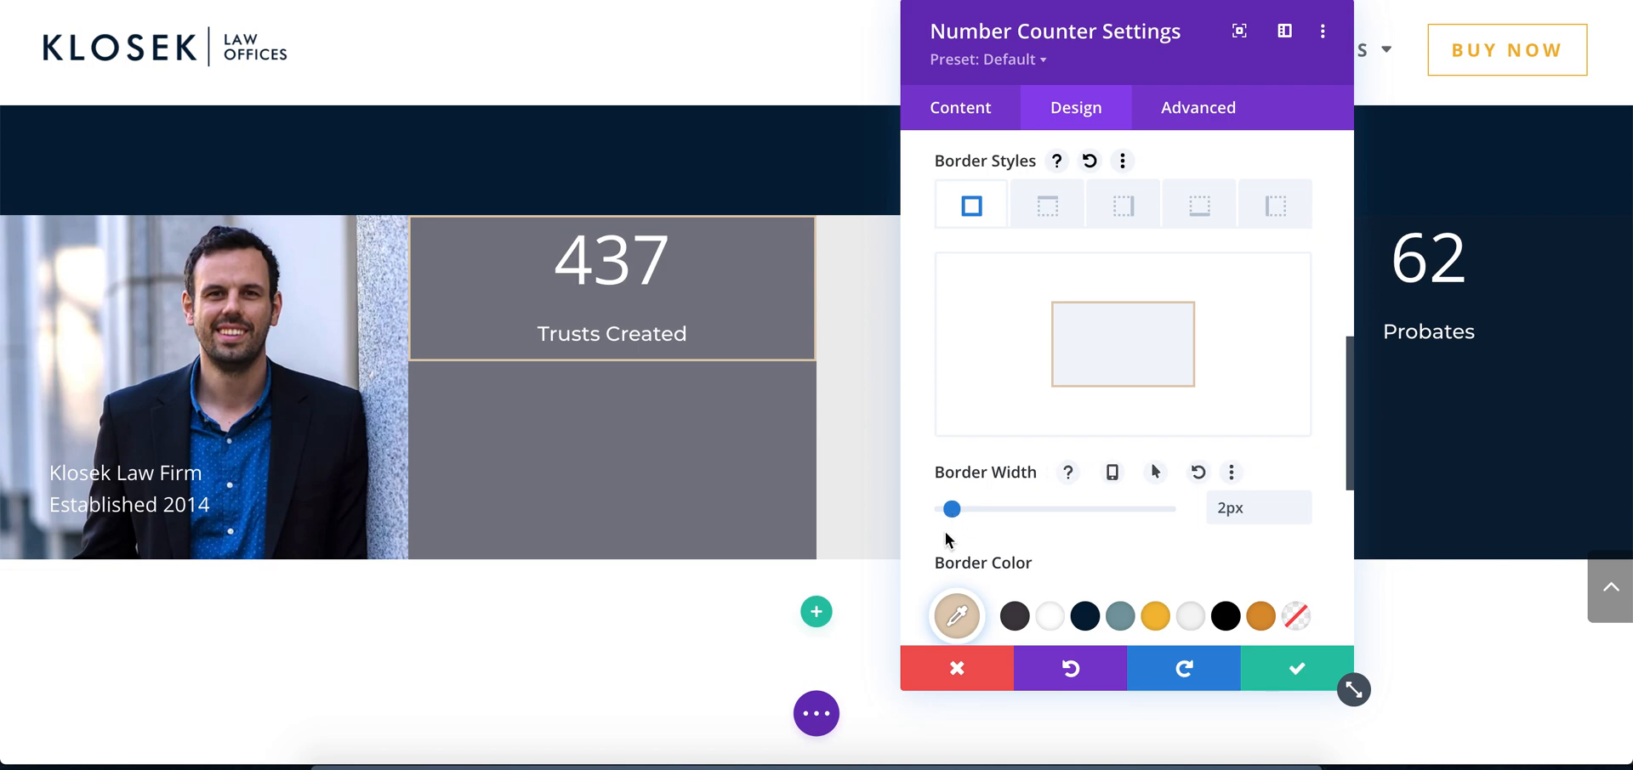
pyautogui.click(1298, 669)
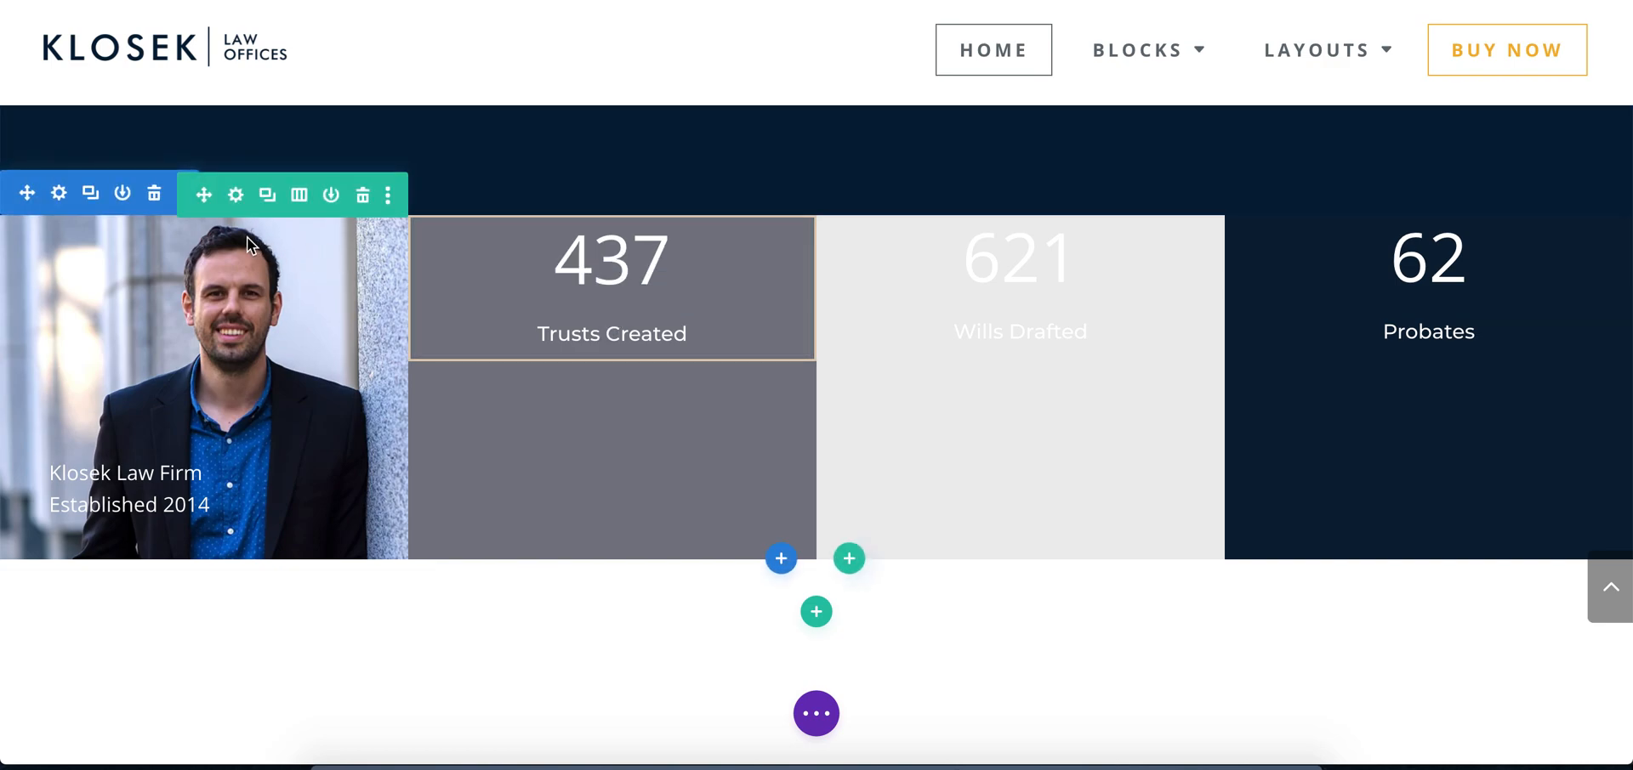
# Open the second column's padding settings, check the frame placement in the Photoshop mockup and return to Chrome
pyautogui.click(236, 195)
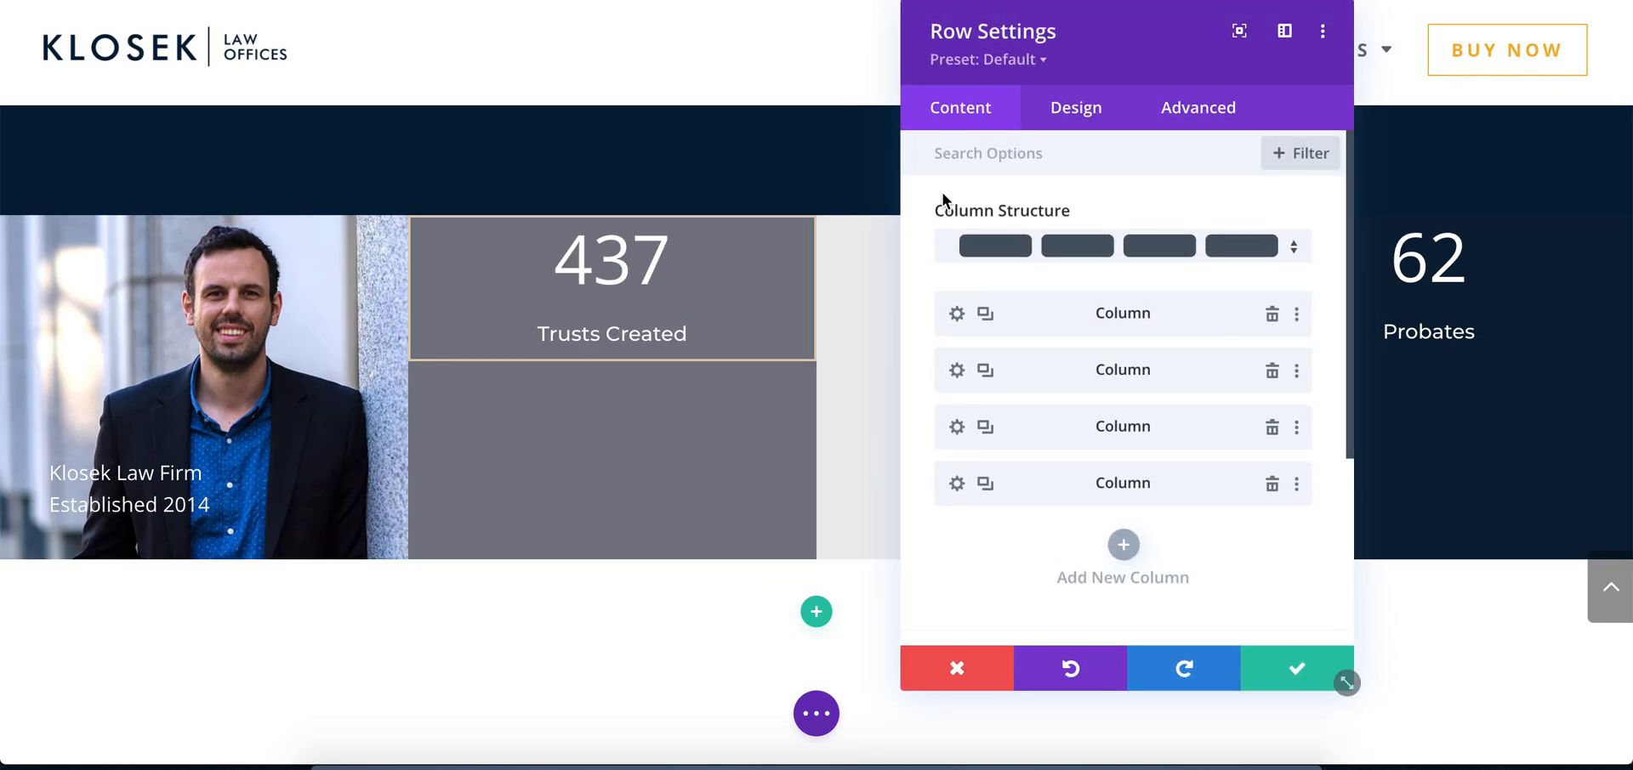
pyautogui.click(957, 371)
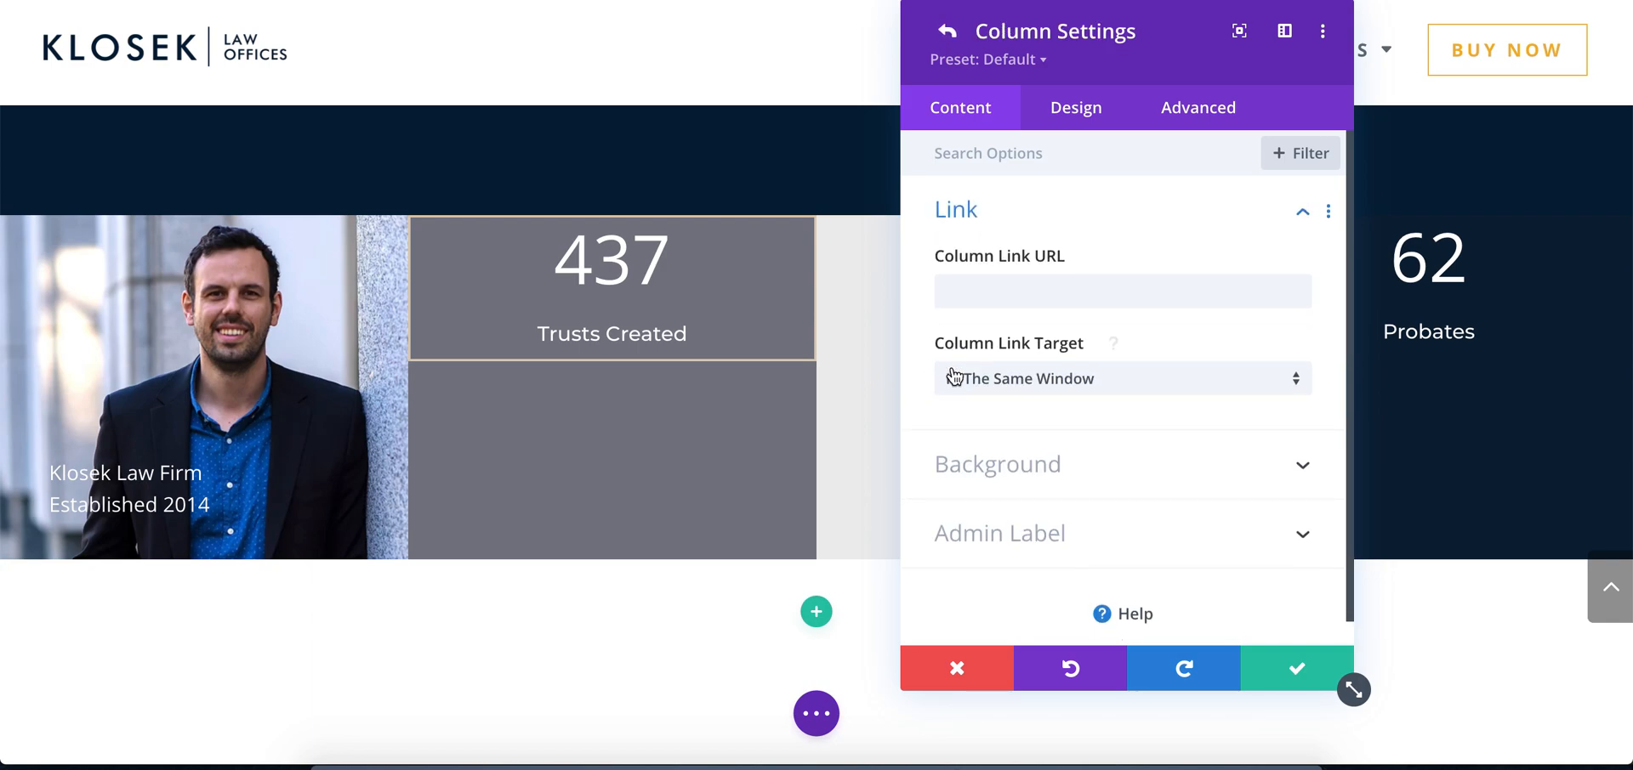
pyautogui.click(1078, 120)
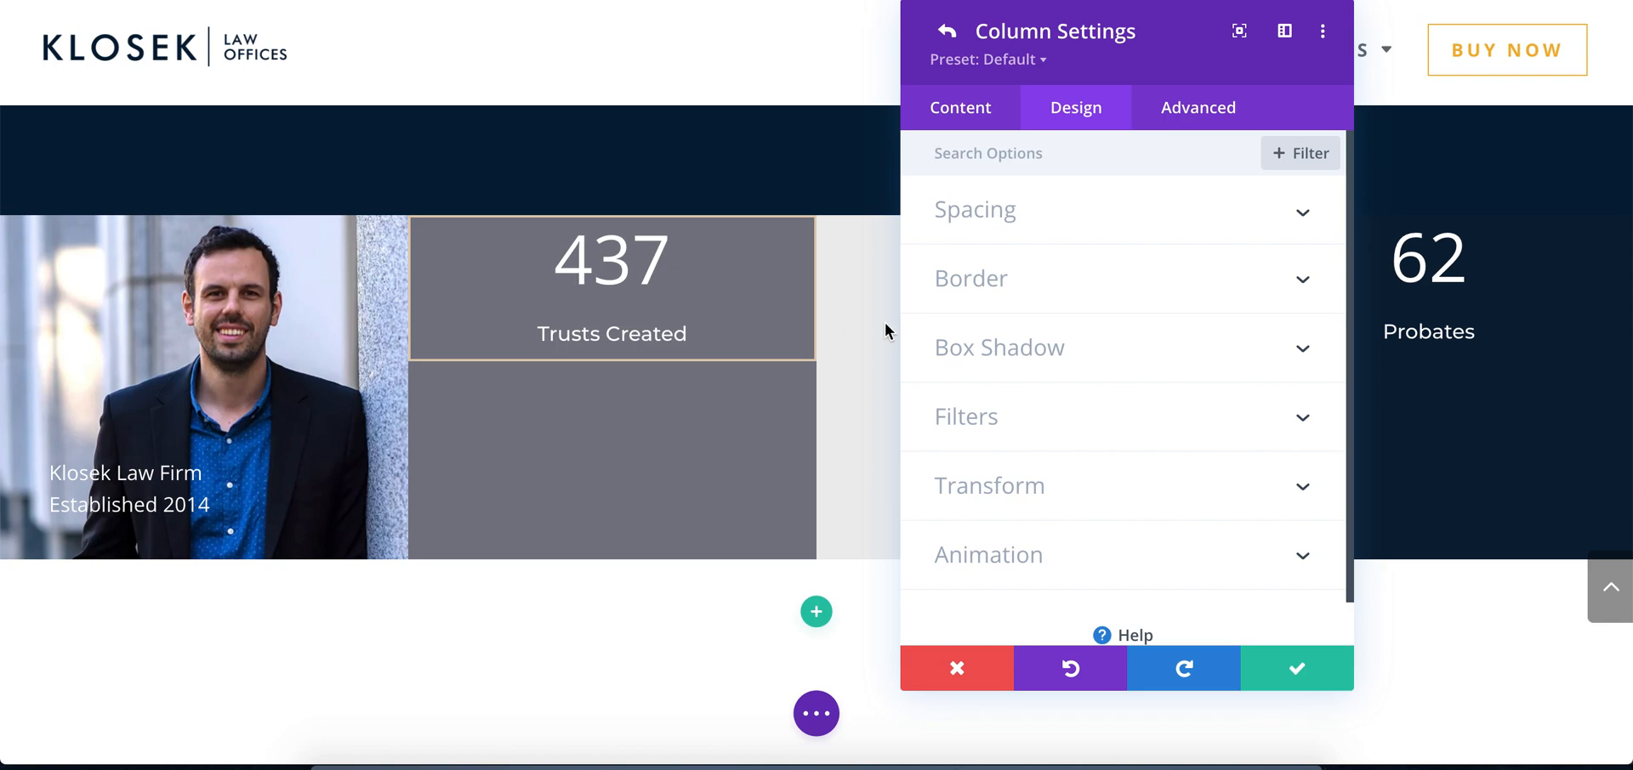
pyautogui.click(1062, 226)
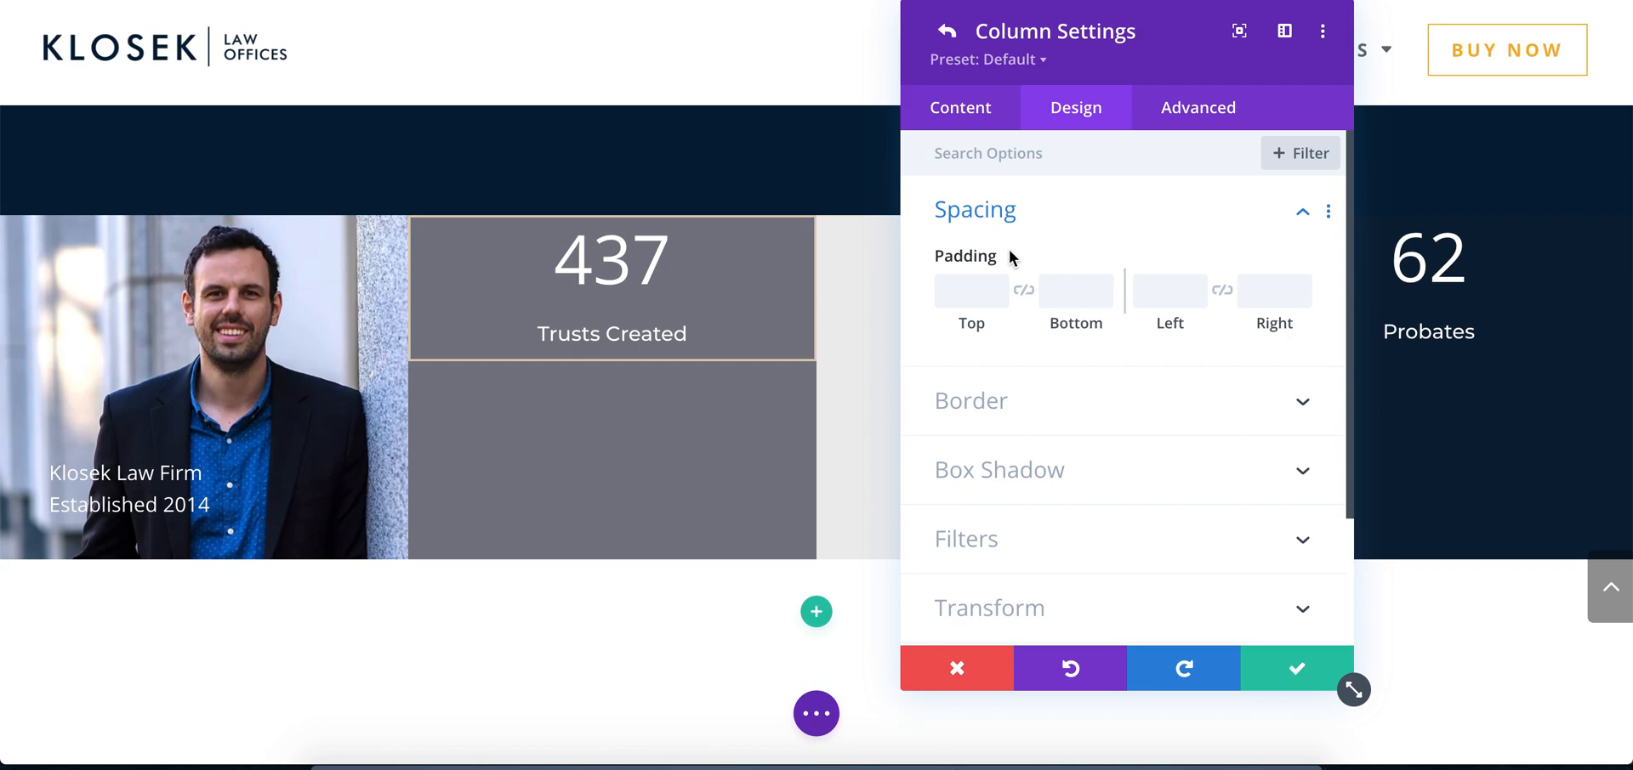
pyautogui.click(612, 760)
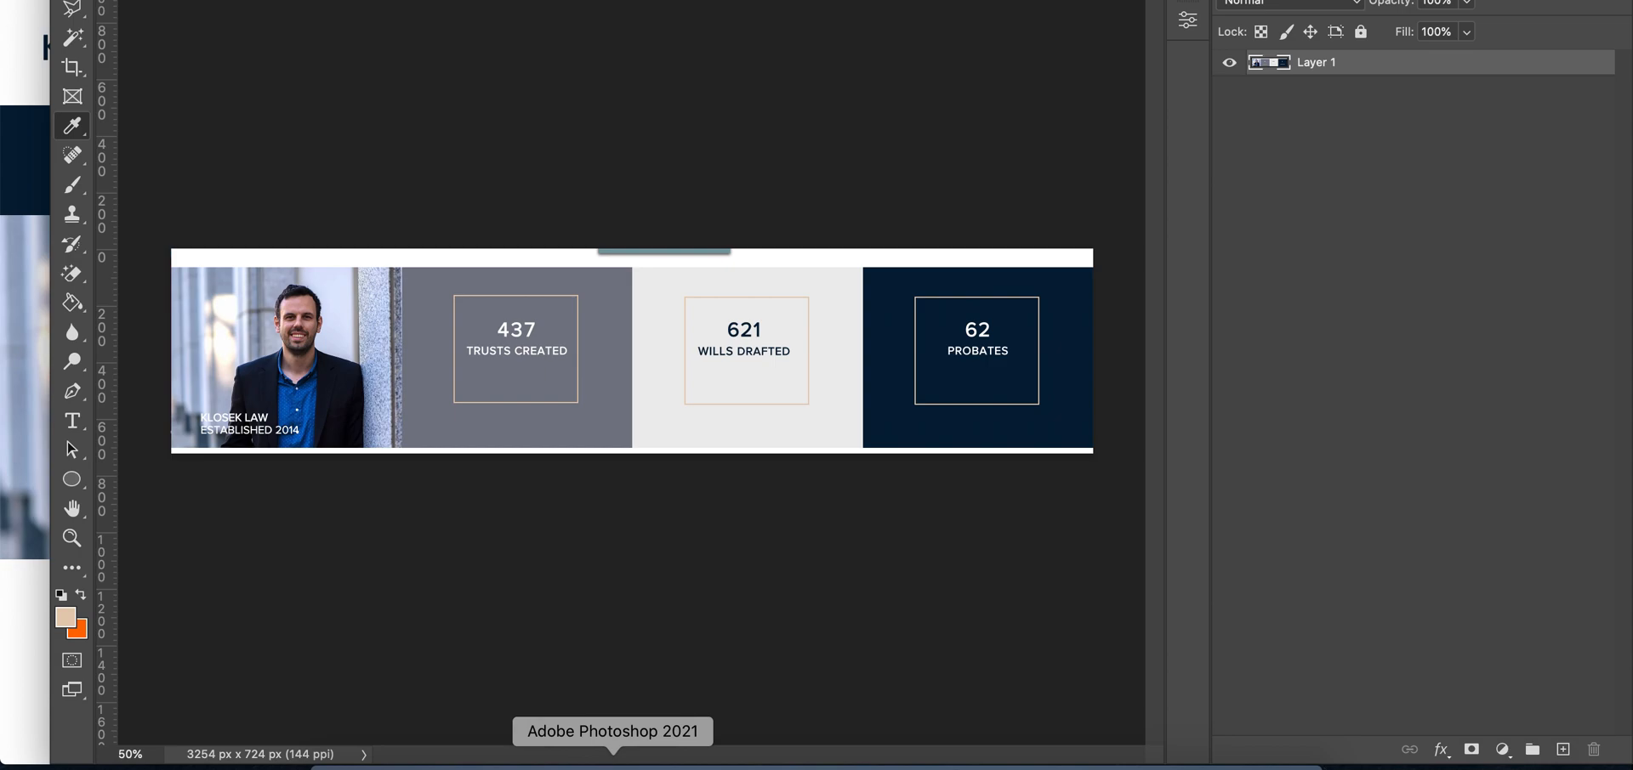
pyautogui.click(558, 760)
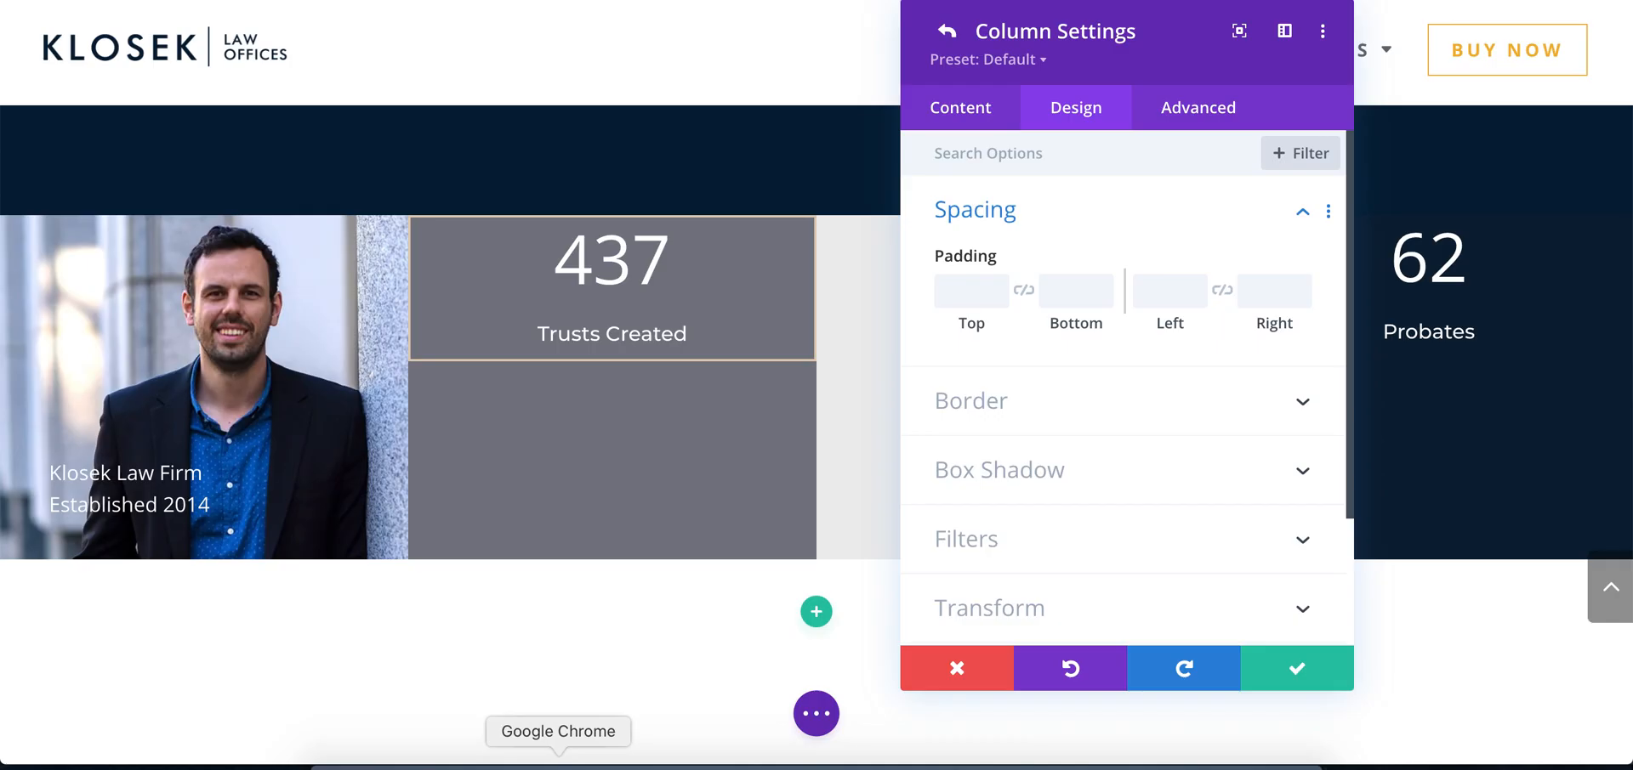
# Set the second column's top padding to 6vh and its linked left and right padding to 4vw
pyautogui.click(958, 292)
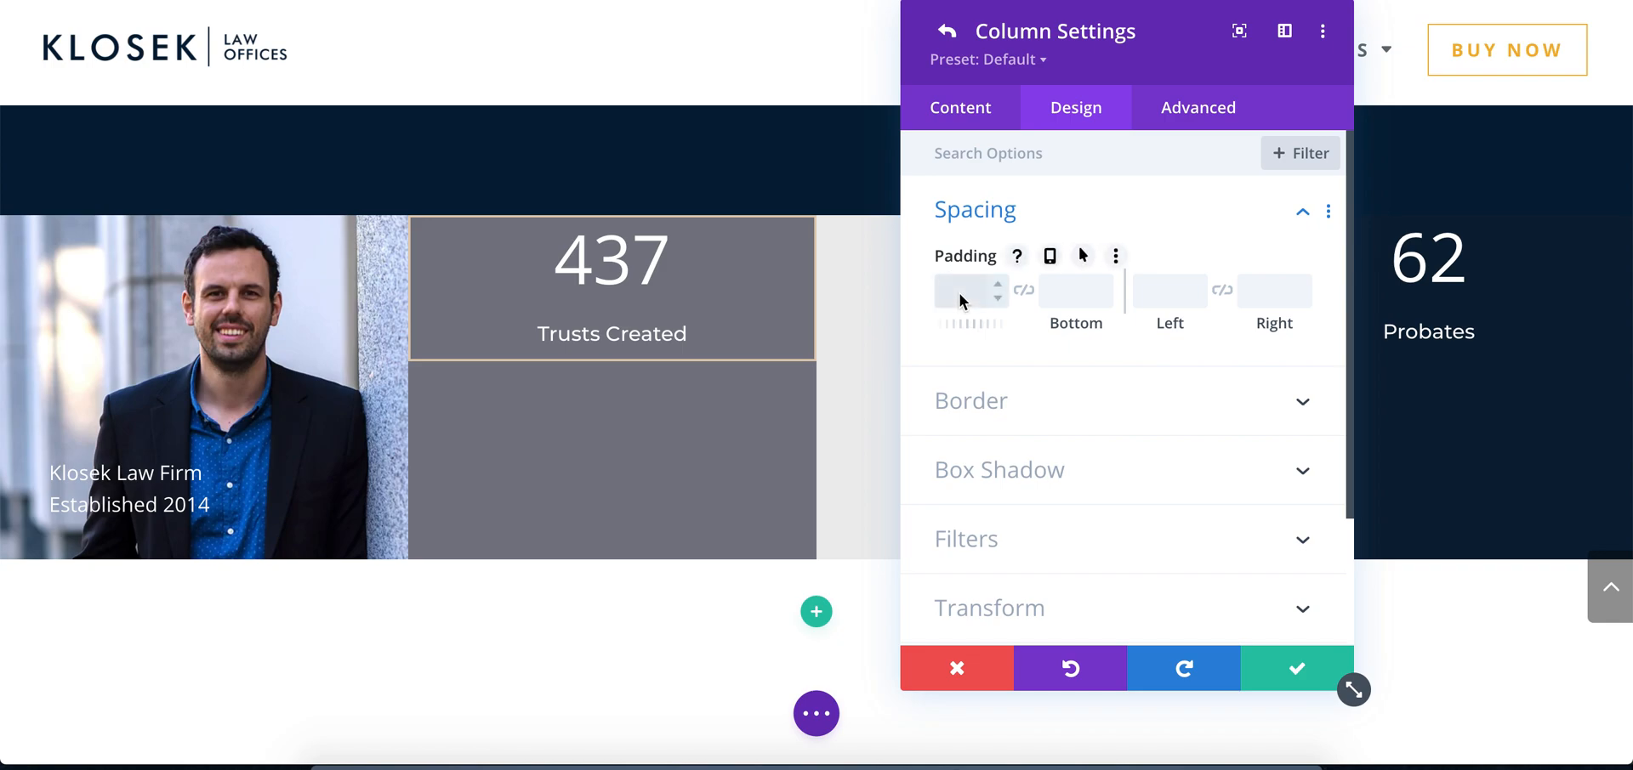
pyautogui.write('5vh')
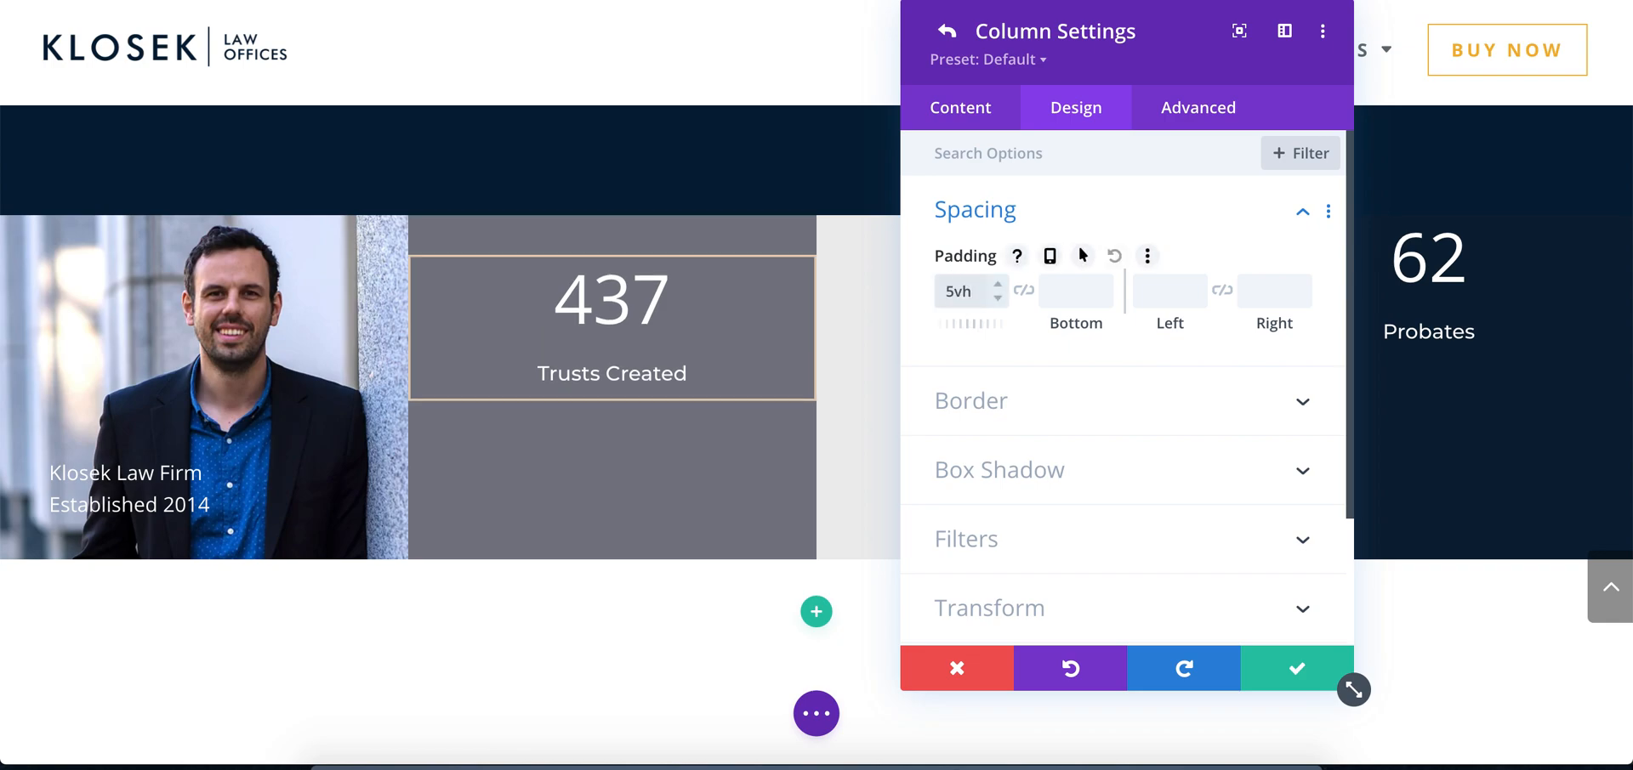
pyautogui.click(1148, 291)
pyautogui.click(1215, 294)
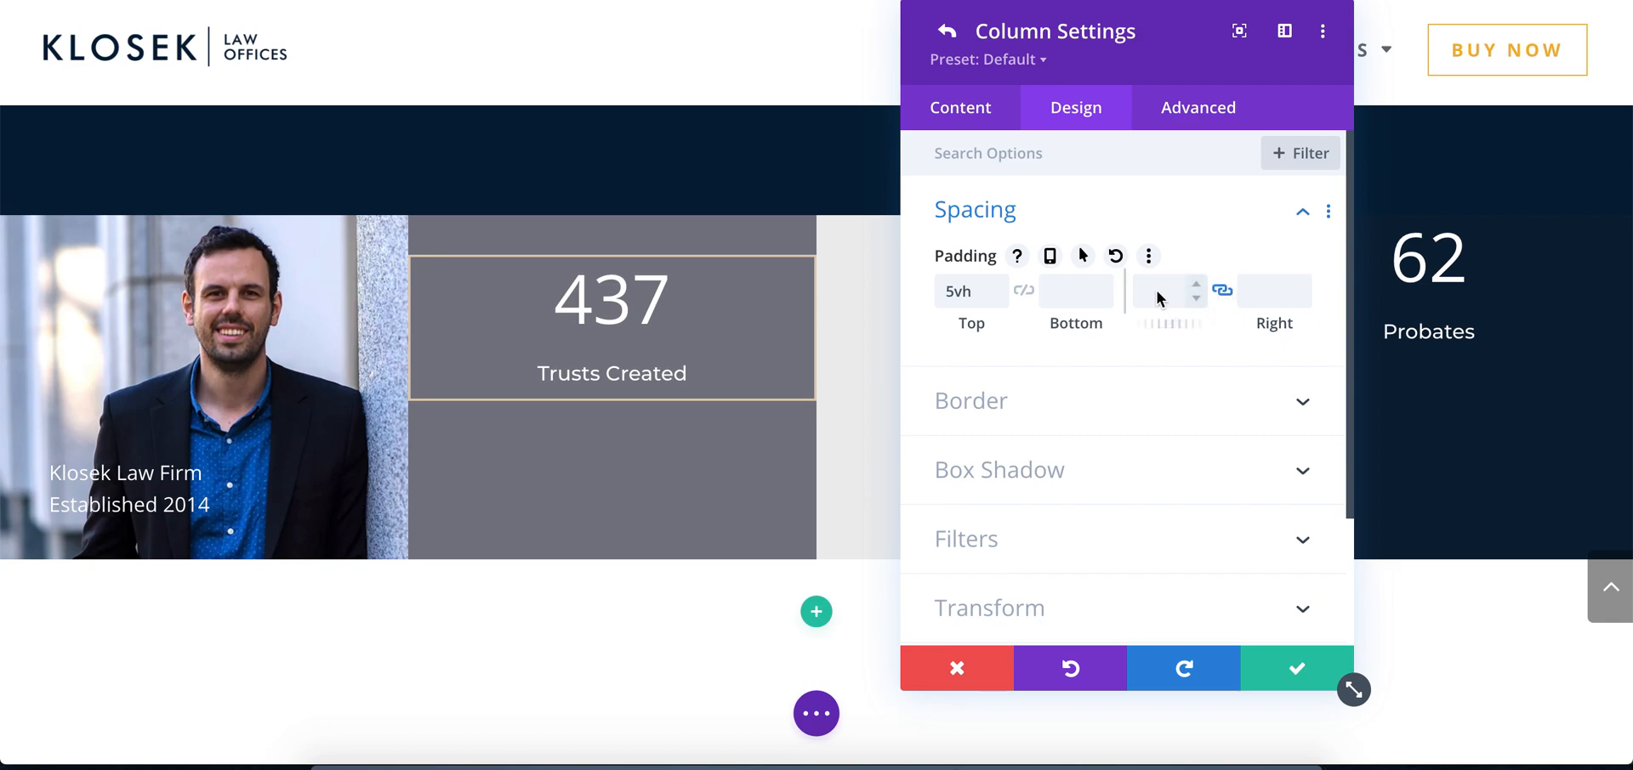
pyautogui.write('1vw')
pyautogui.click(1198, 285)
pyautogui.click(1198, 285)
pyautogui.click(1197, 284)
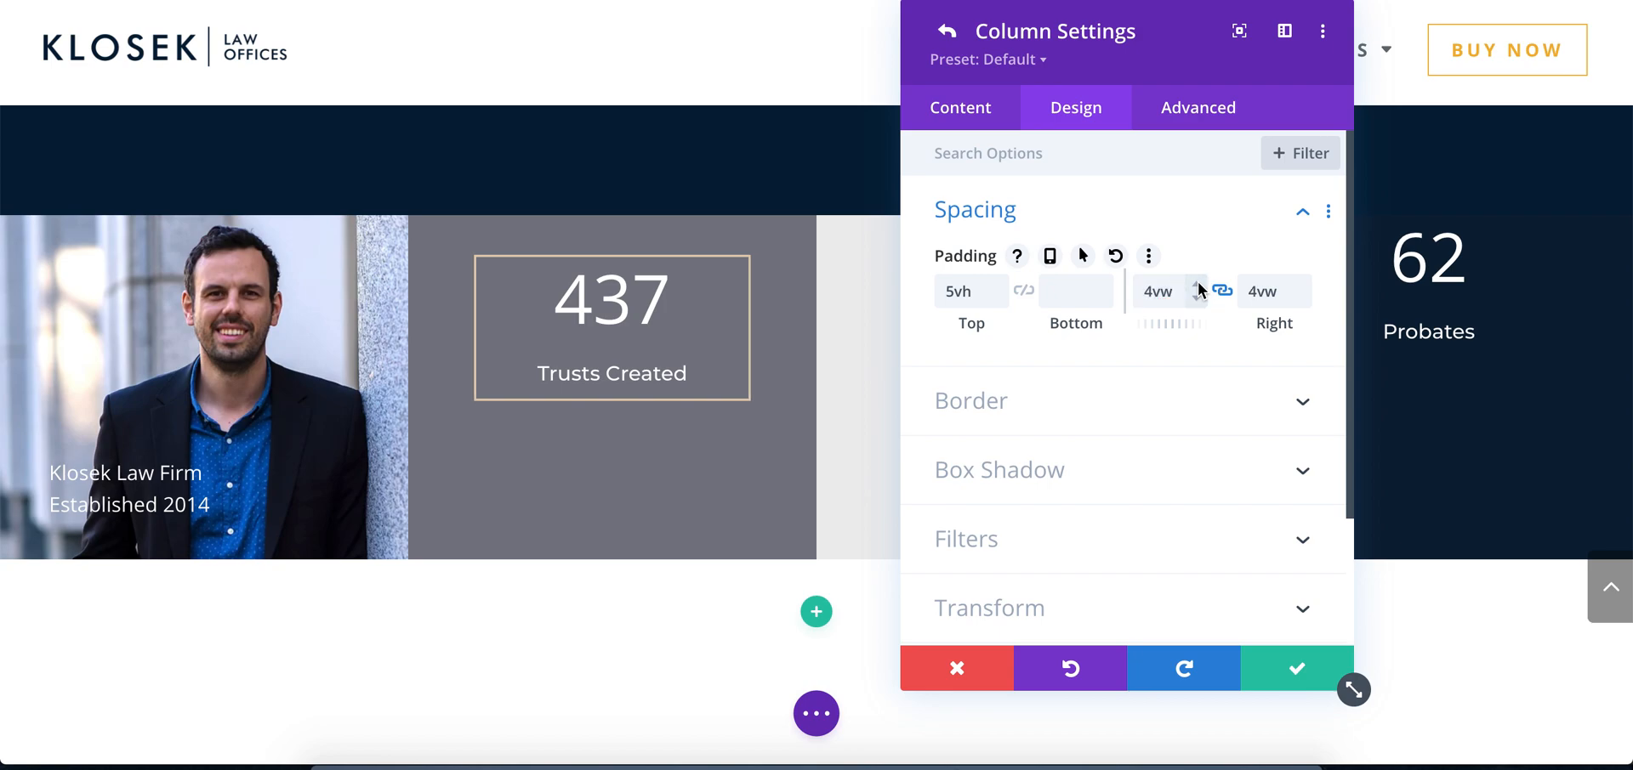
pyautogui.click(997, 284)
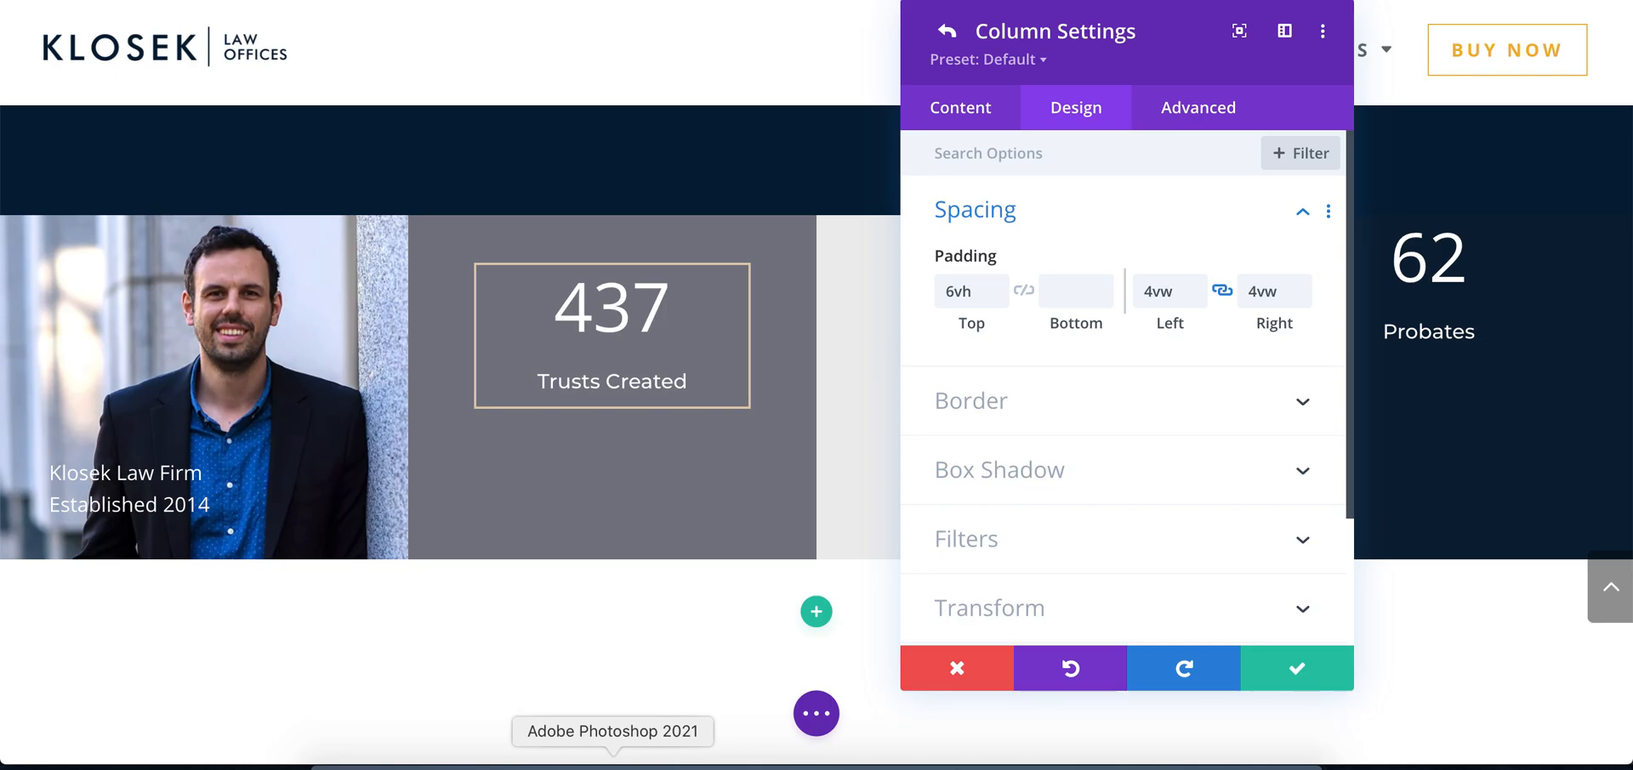
# Compare with the Photoshop mockup, set the second column's left and right padding to 5vw in Chrome and save the column
pyautogui.click(612, 765)
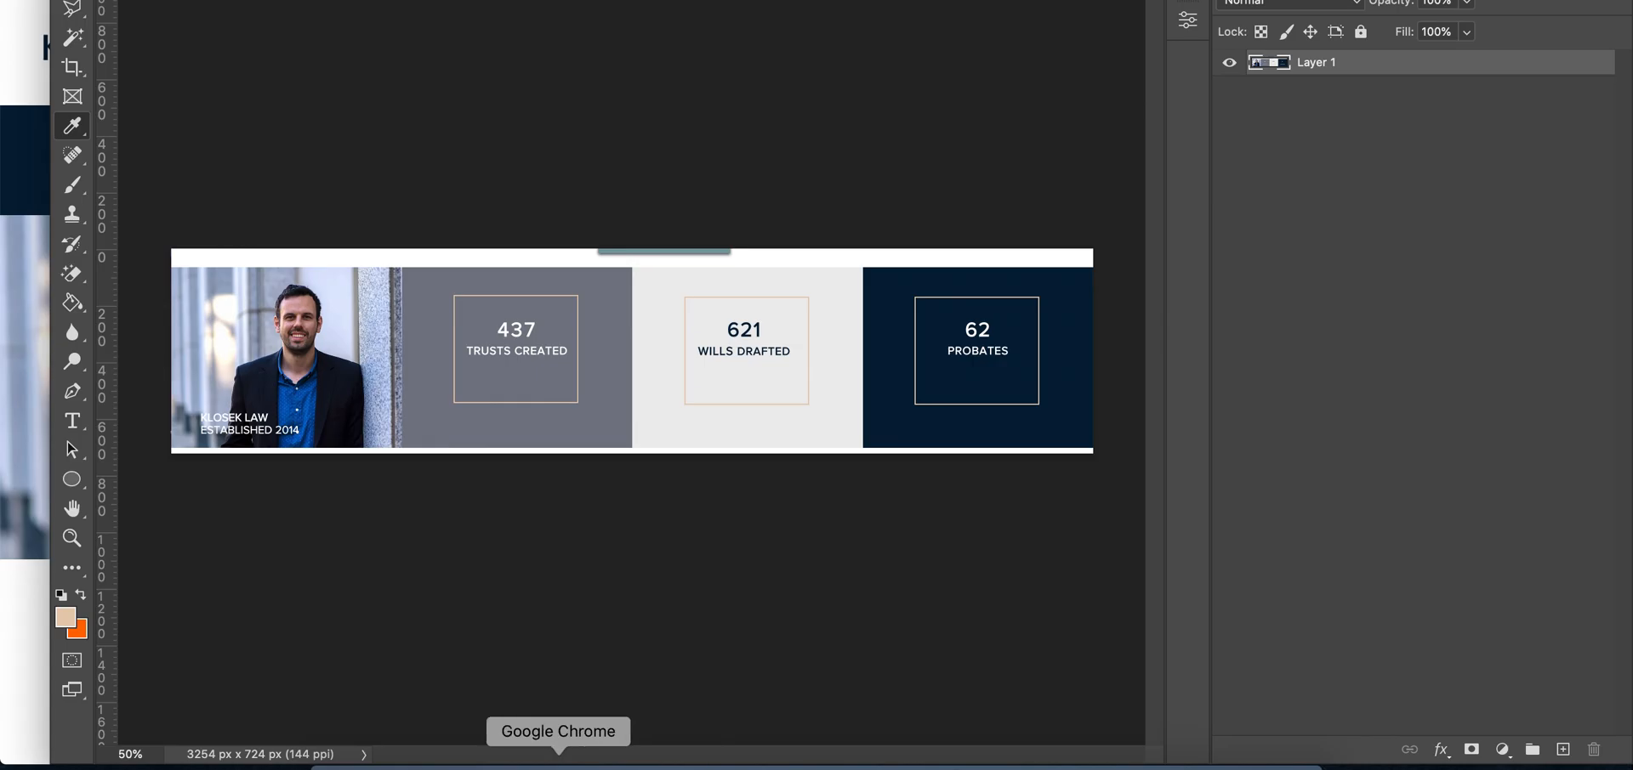
pyautogui.click(558, 763)
pyautogui.click(1198, 288)
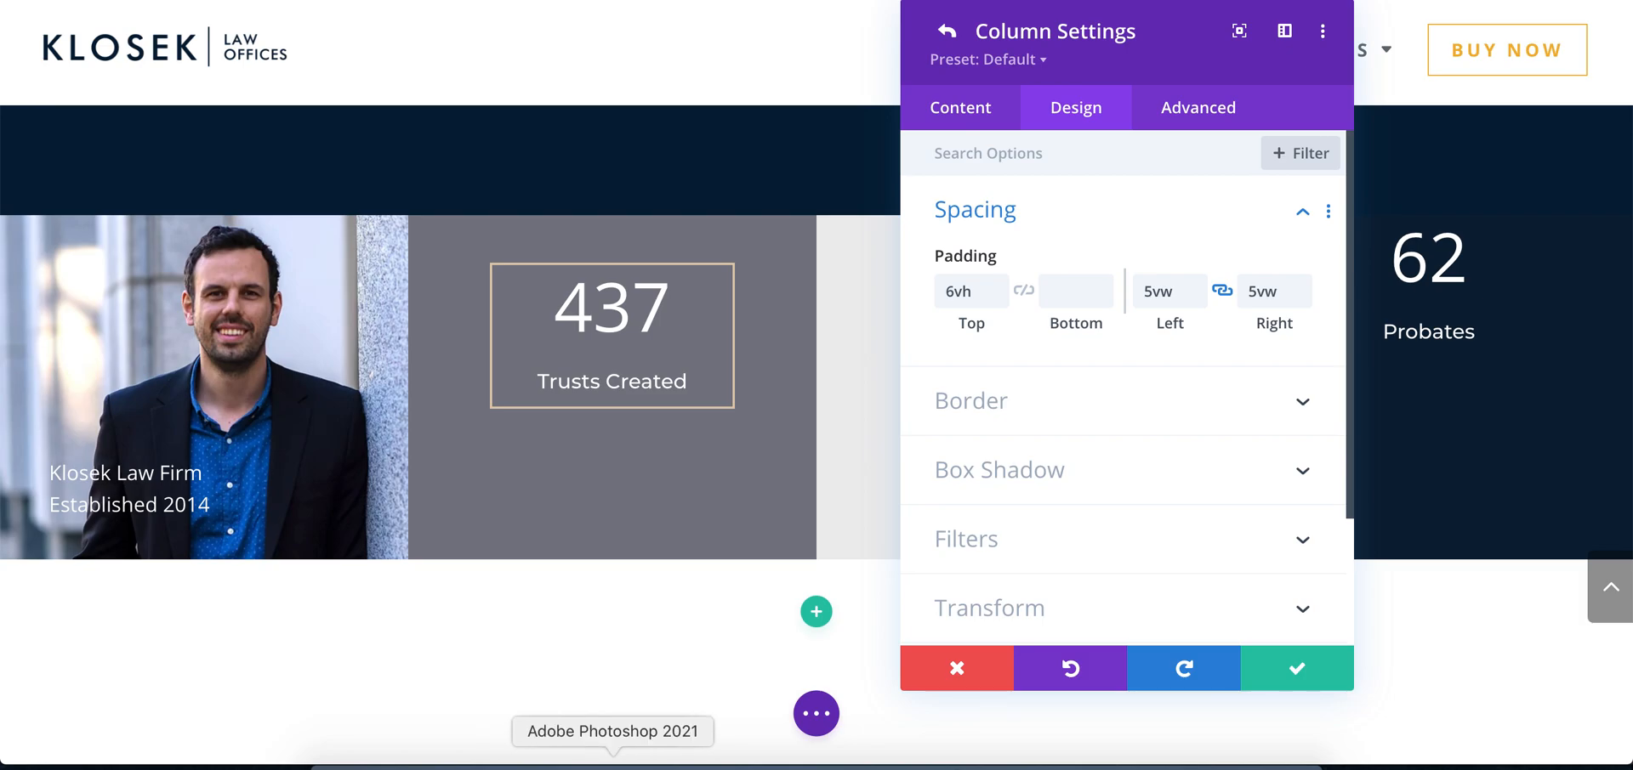
pyautogui.click(612, 764)
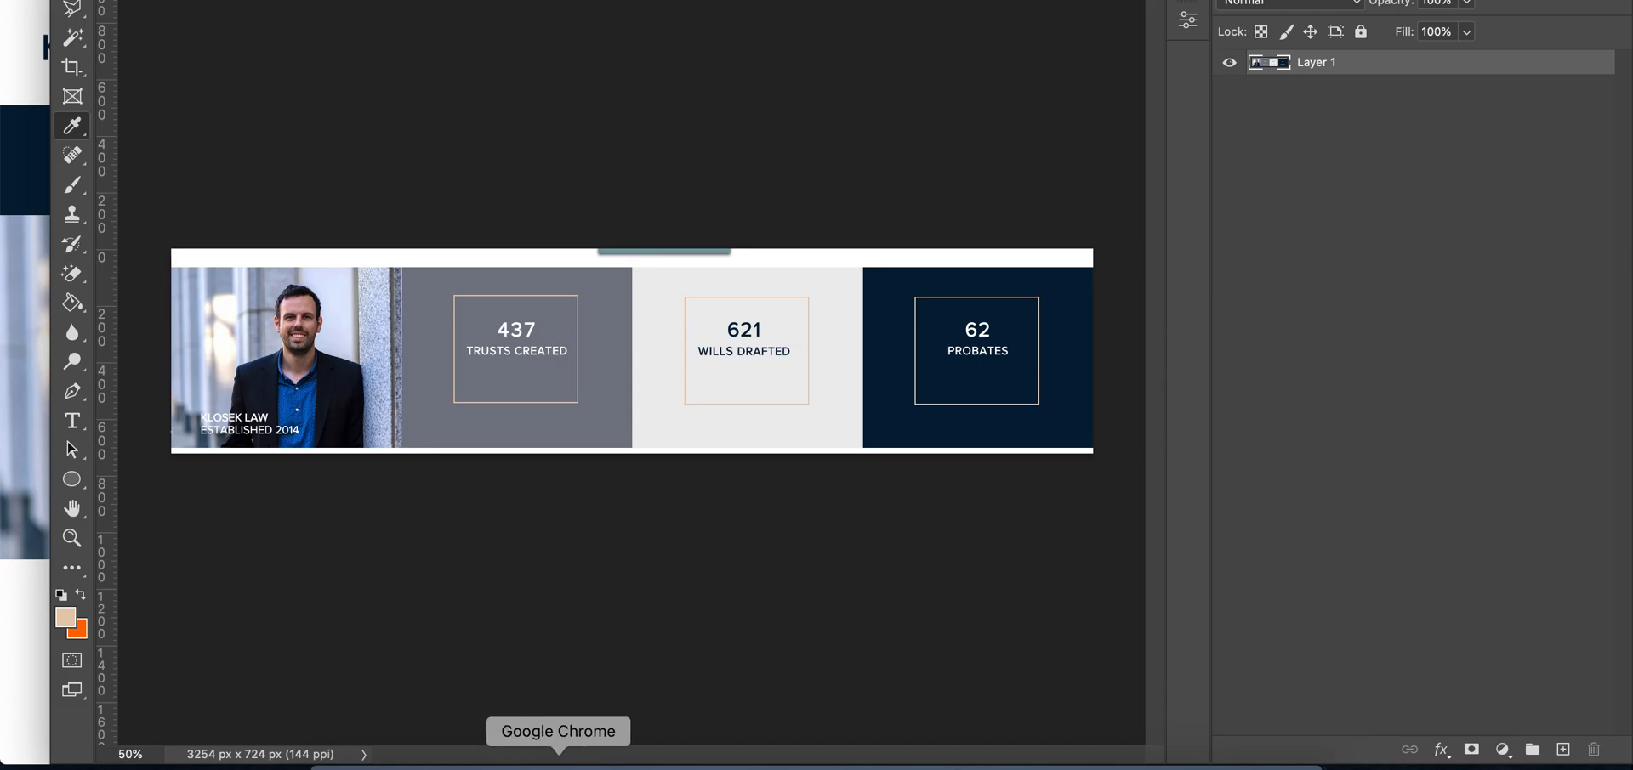
pyautogui.click(554, 764)
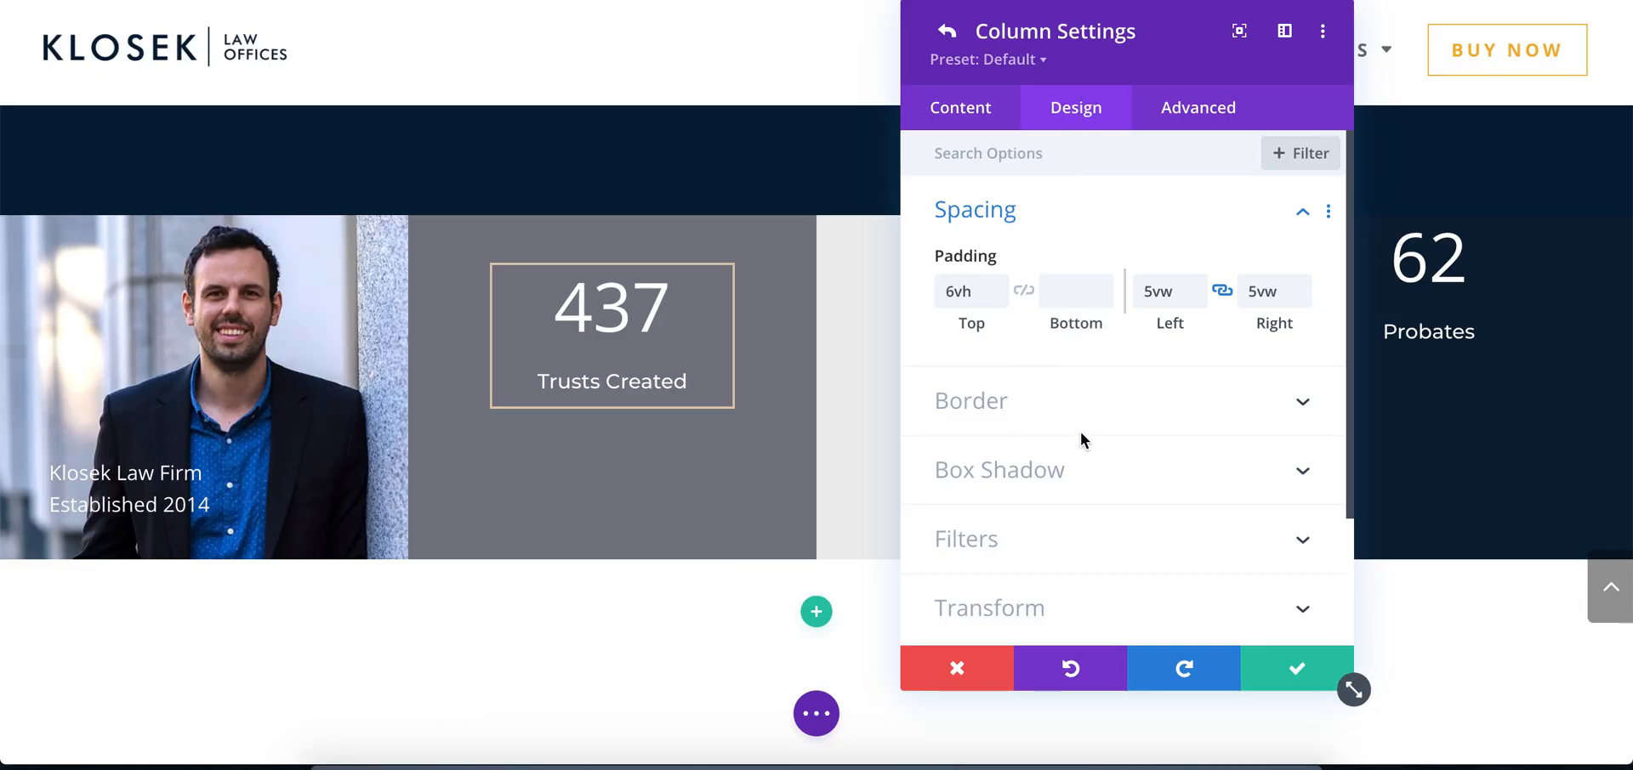
pyautogui.click(1299, 676)
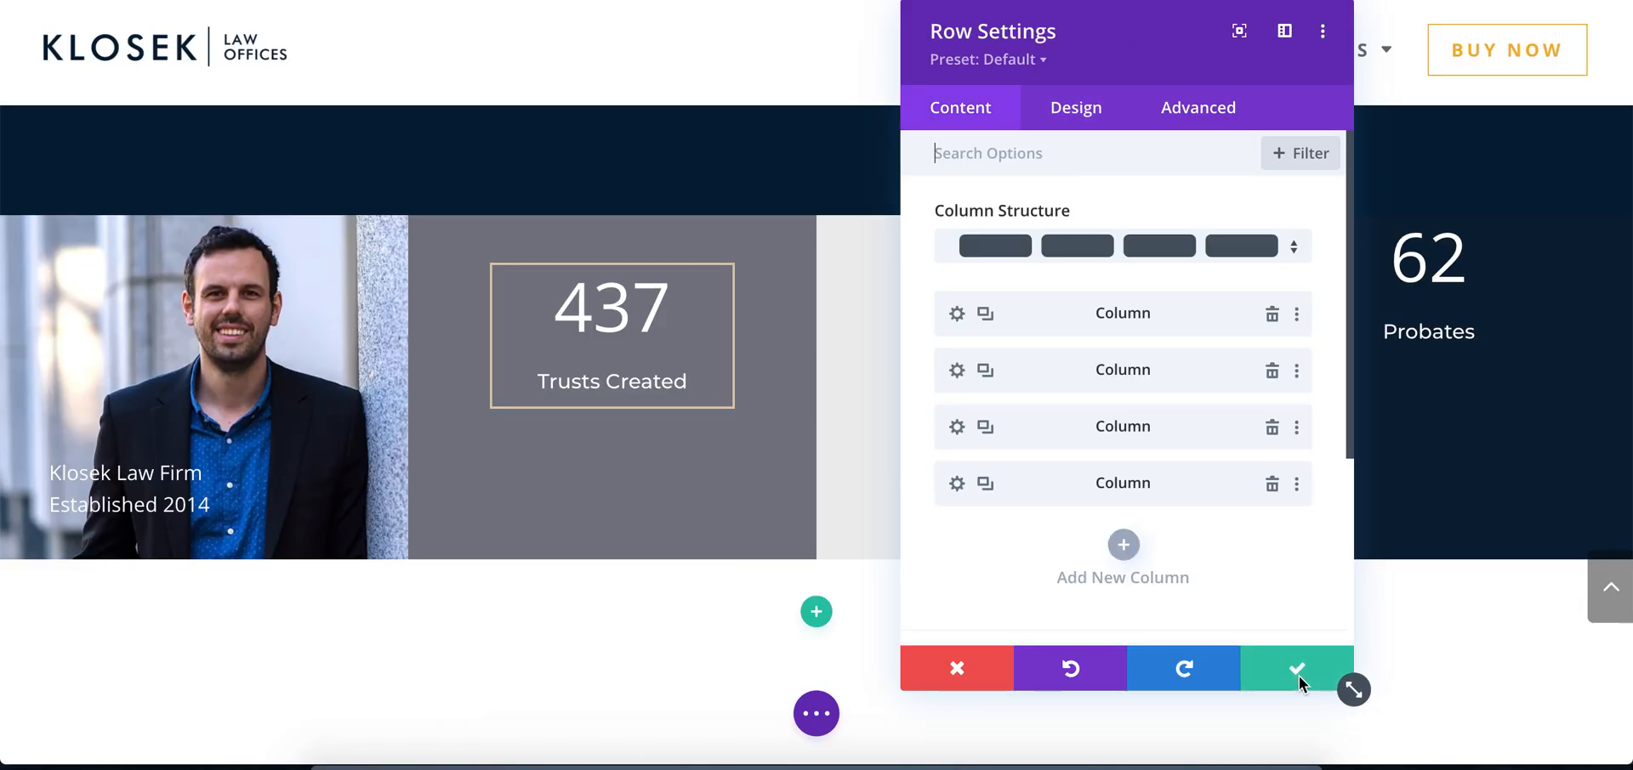
# Copy the second column's item styles and paste them onto the third column, moving the Row Settings dialog aside
pyautogui.rightClick(1014, 376)
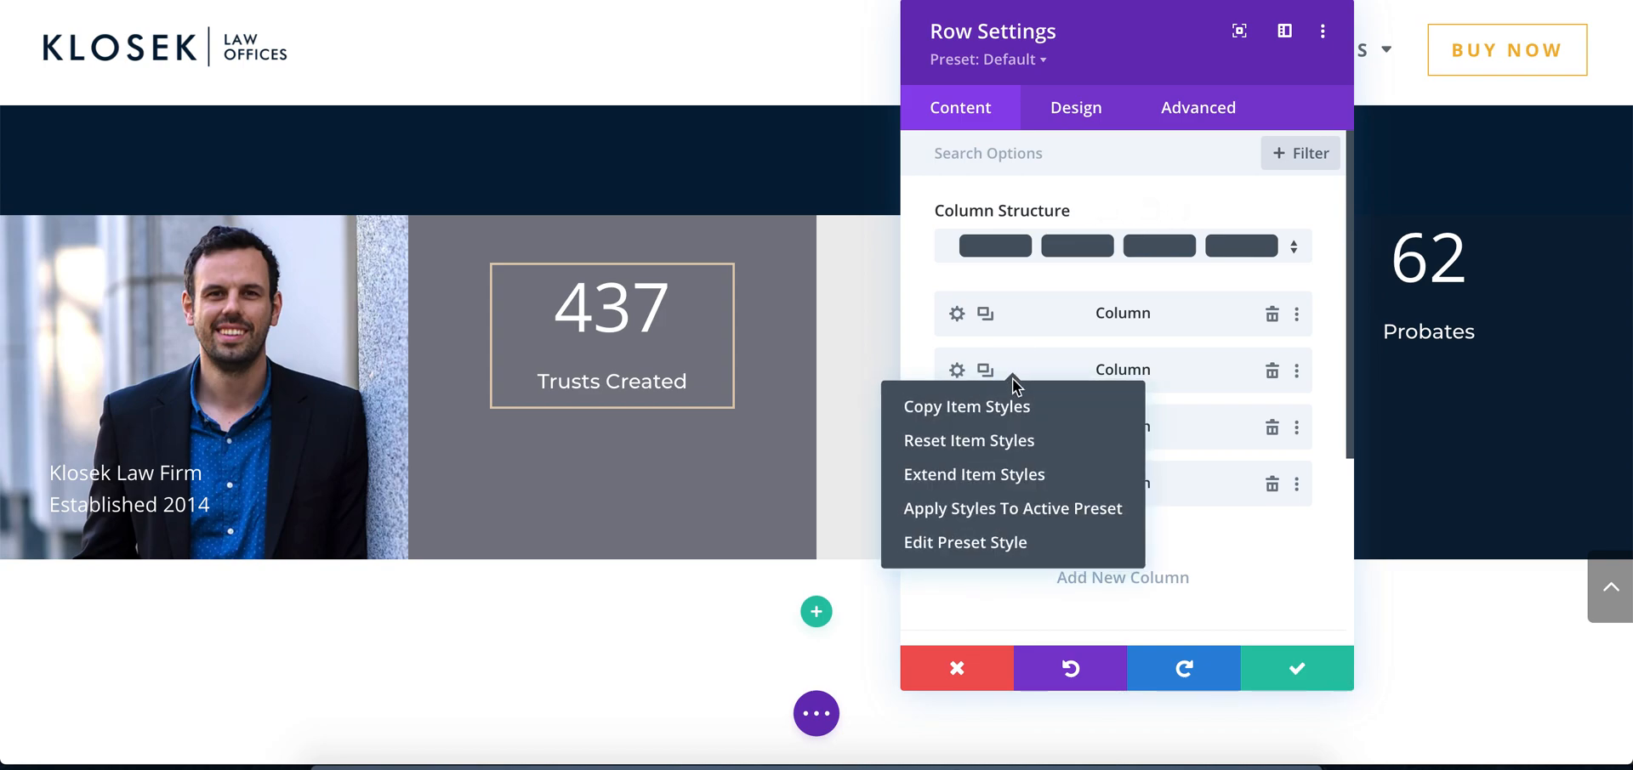
pyautogui.click(997, 414)
pyautogui.rightClick(1035, 430)
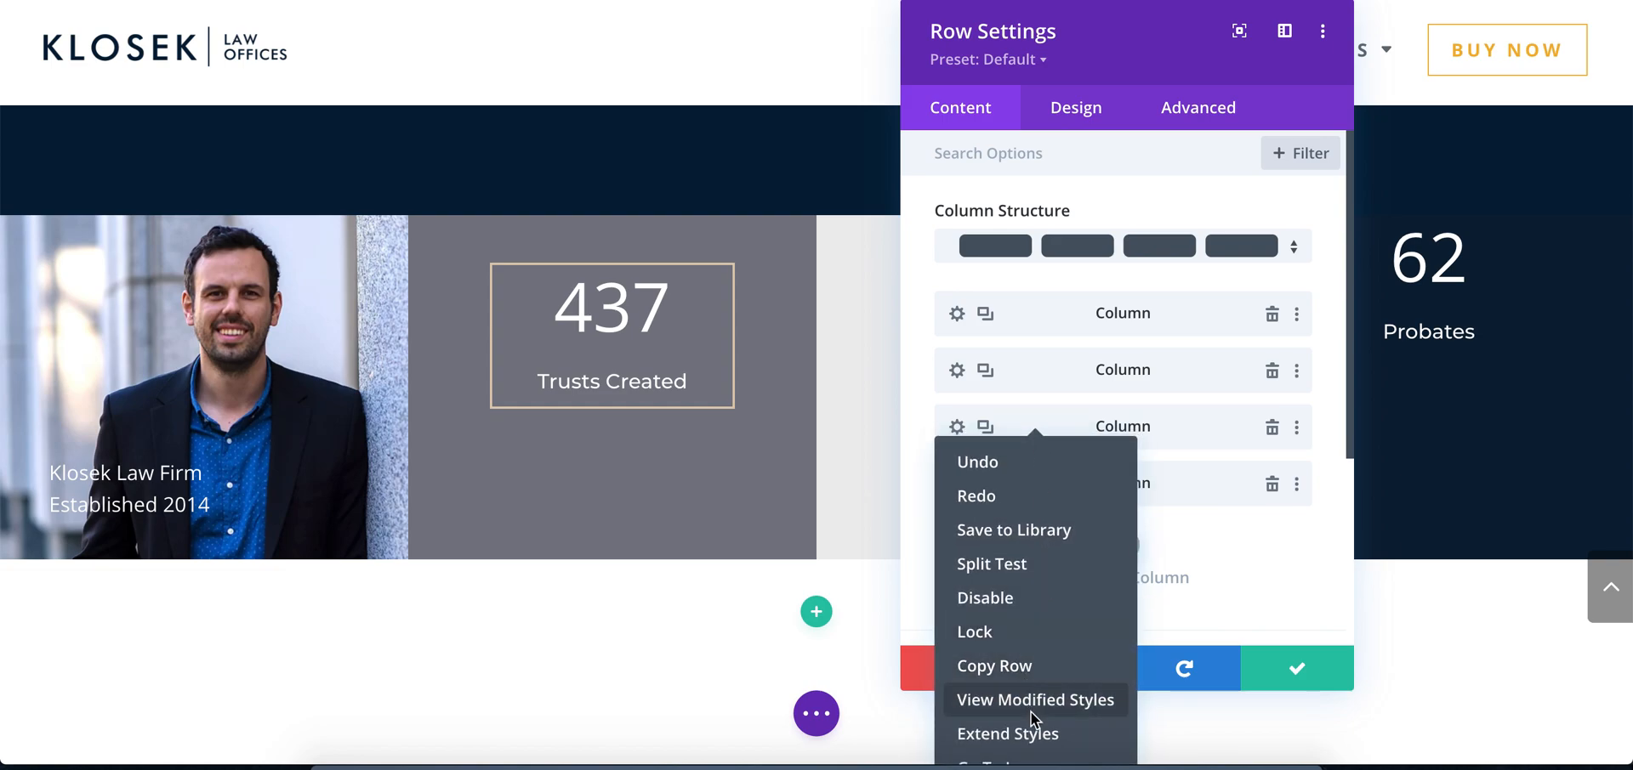
pyautogui.scroll(-2, 1482, 368)
pyautogui.scroll(1, 1481, 367)
pyautogui.moveTo(1097, 29); pyautogui.dragTo(279, 8)
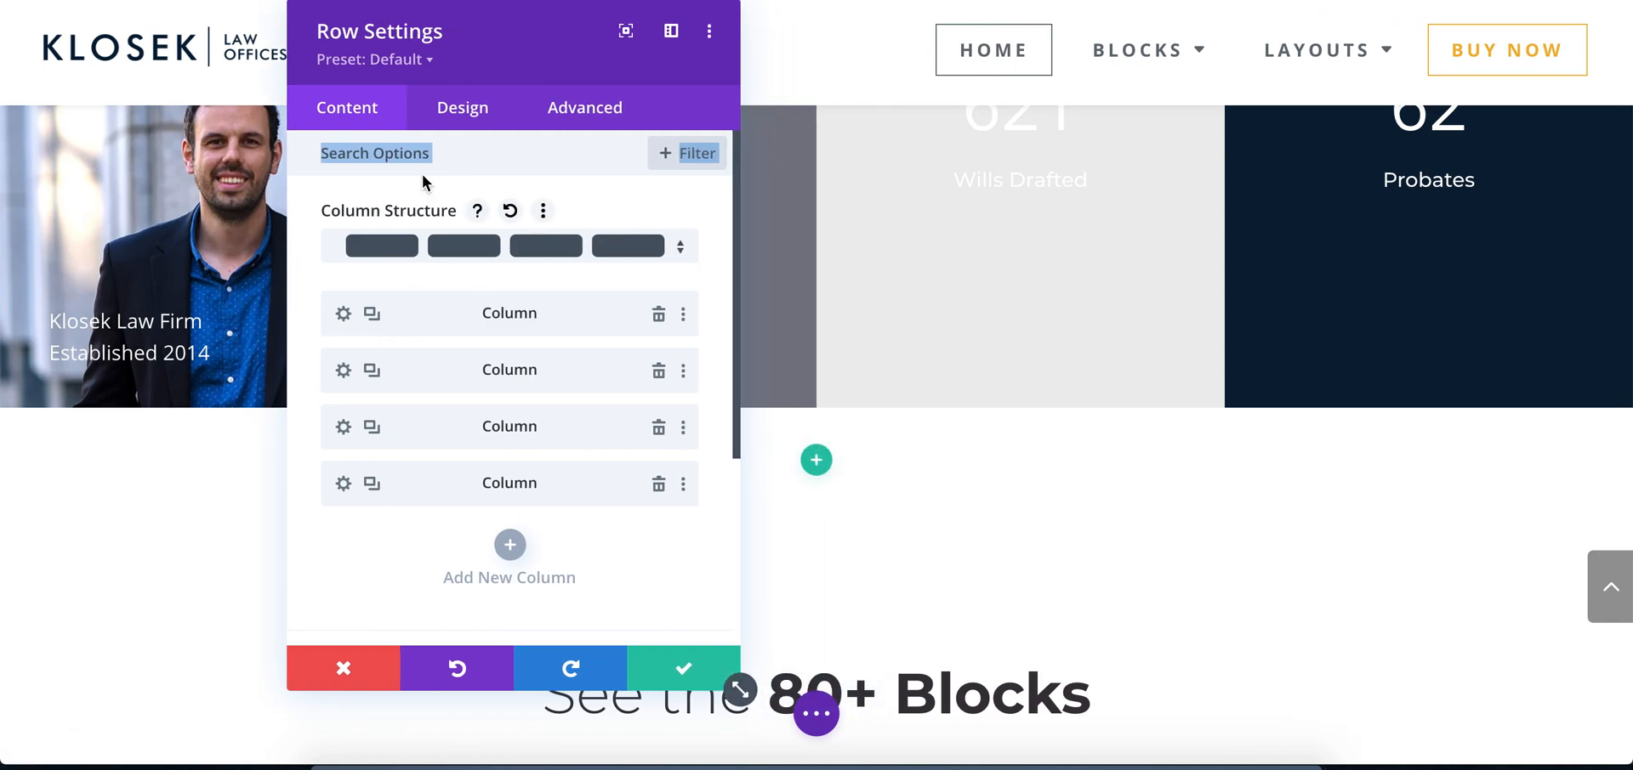
pyautogui.rightClick(404, 355)
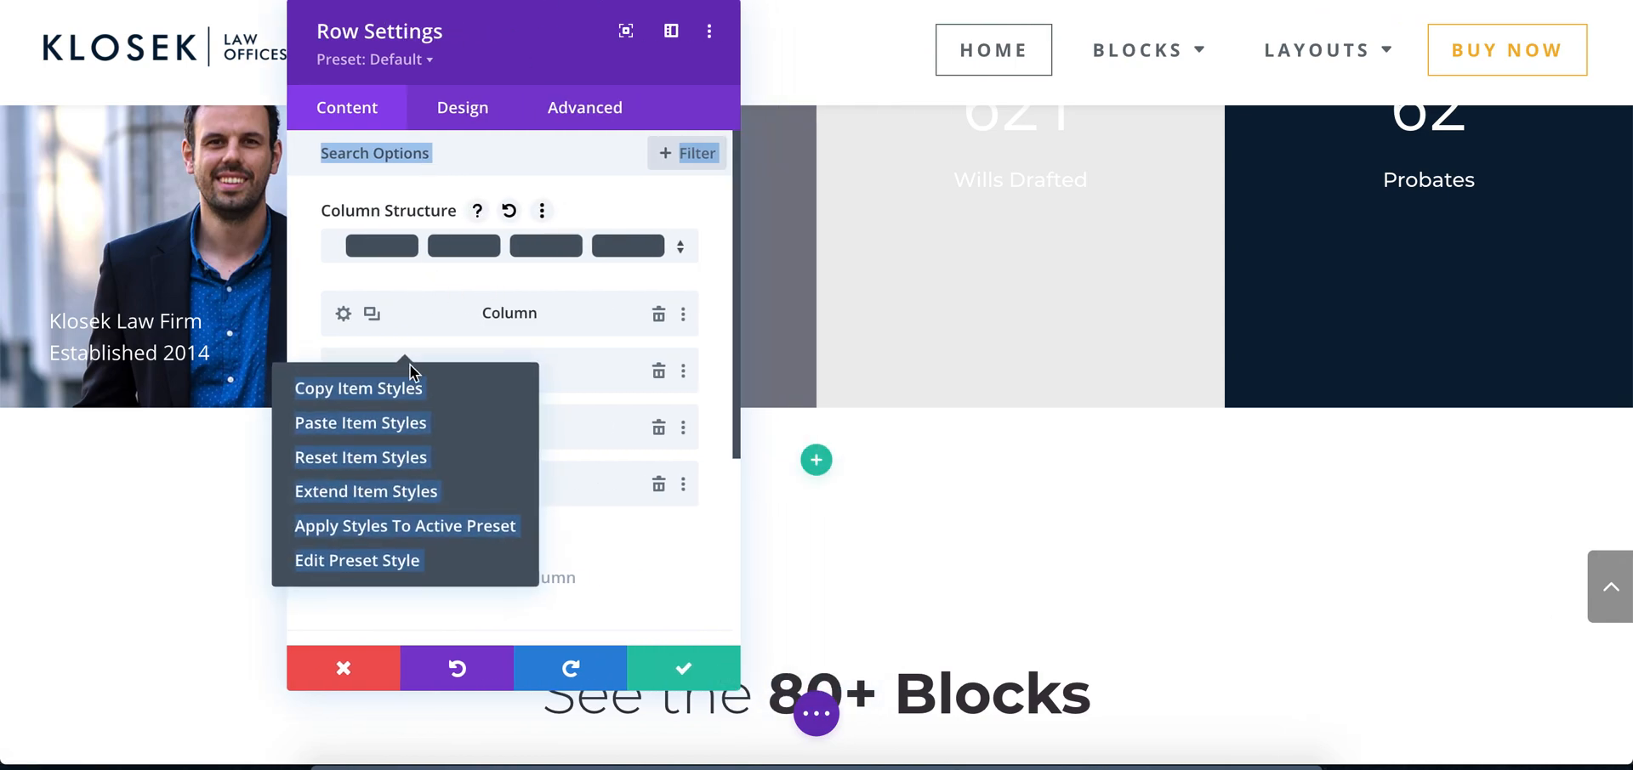
pyautogui.click(612, 374)
pyautogui.rightClick(433, 422)
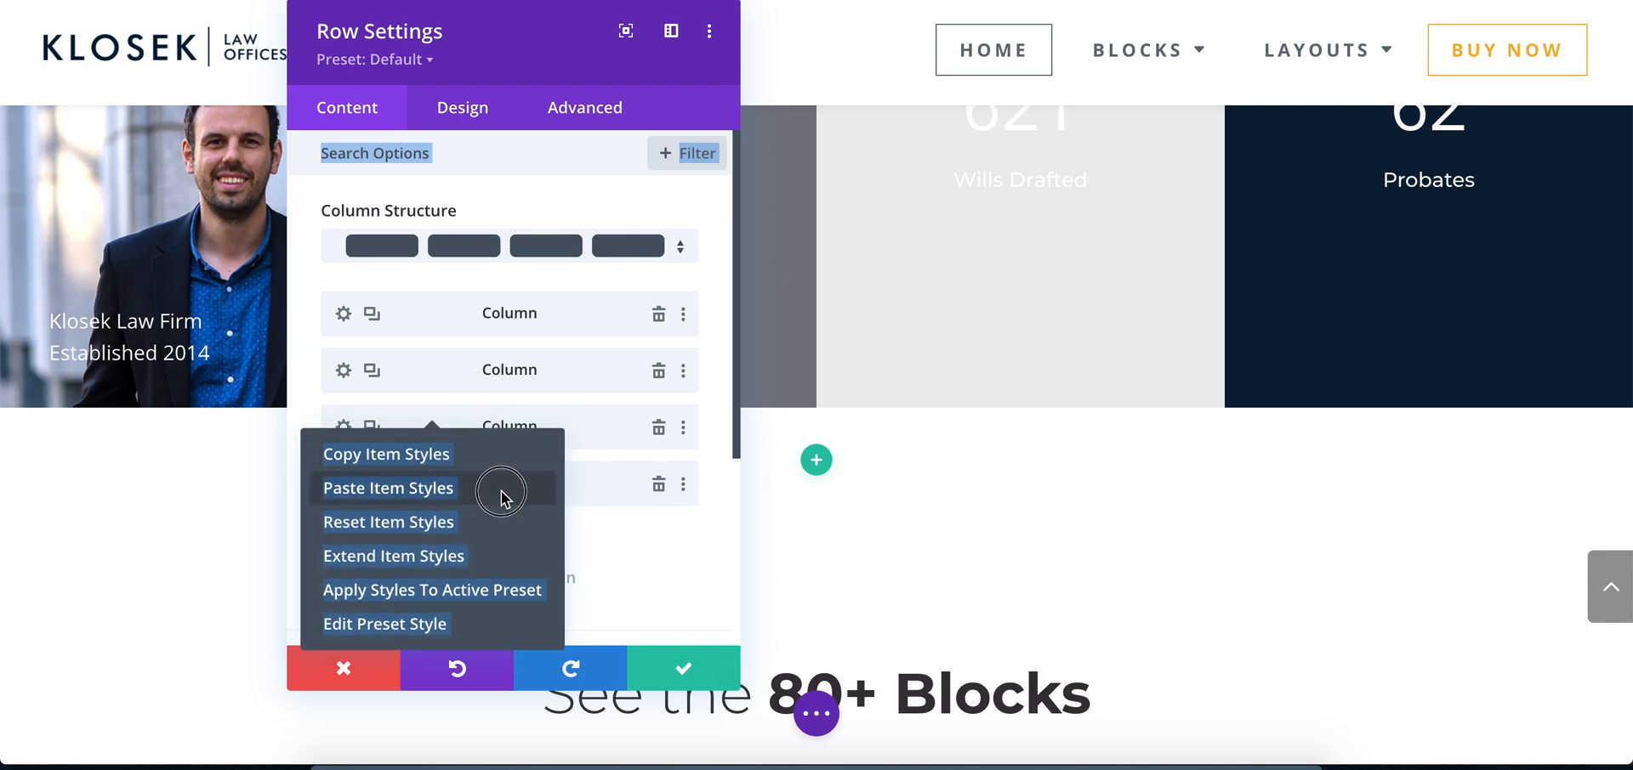
pyautogui.click(501, 492)
# Resize the Row Settings dialog, paste the copied column styles onto the fourth column and save the row
pyautogui.rightClick(442, 486)
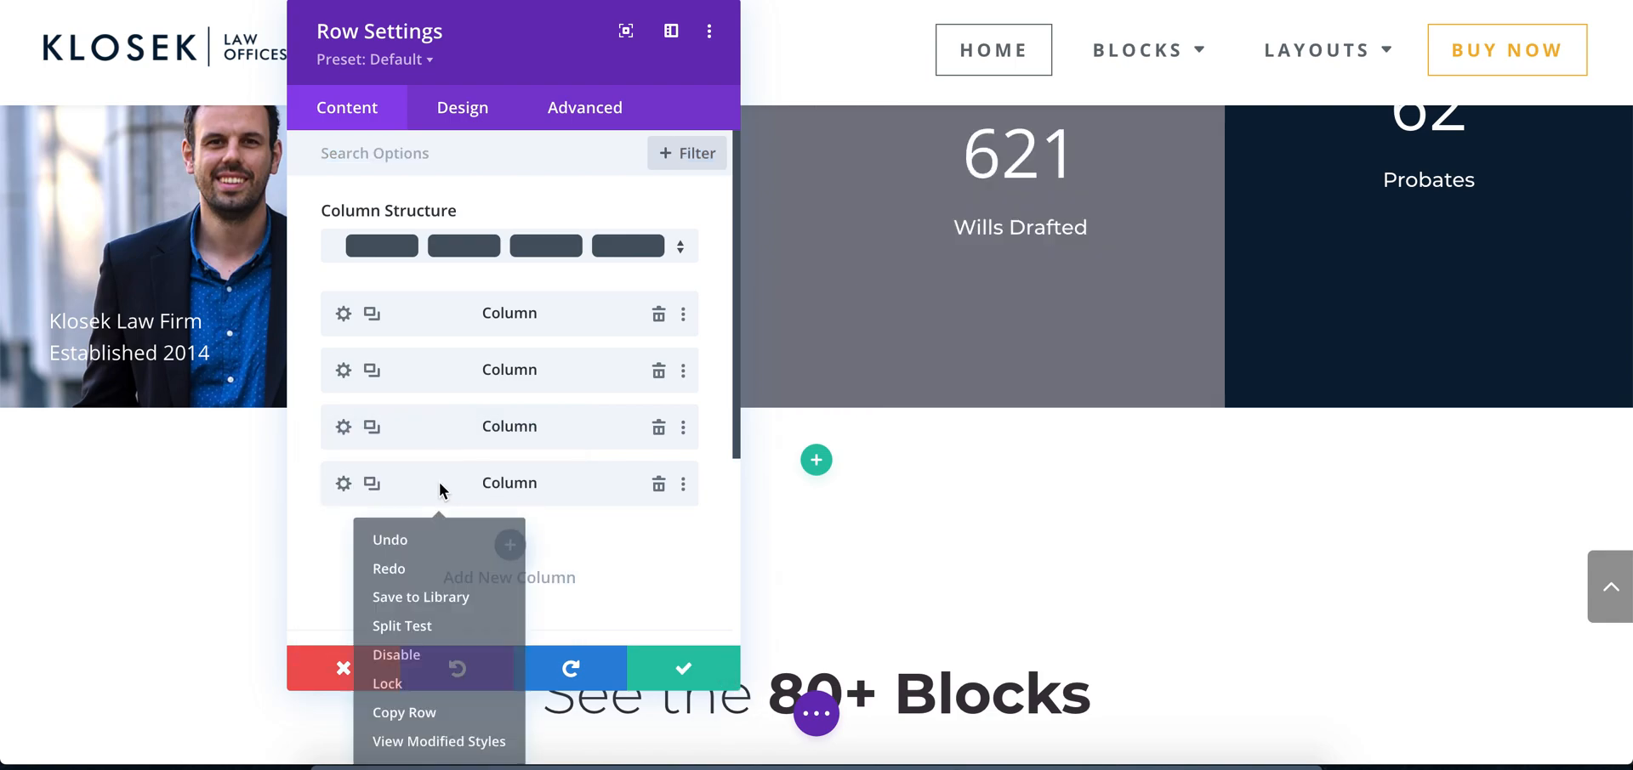
pyautogui.scroll(-2, 907, 440)
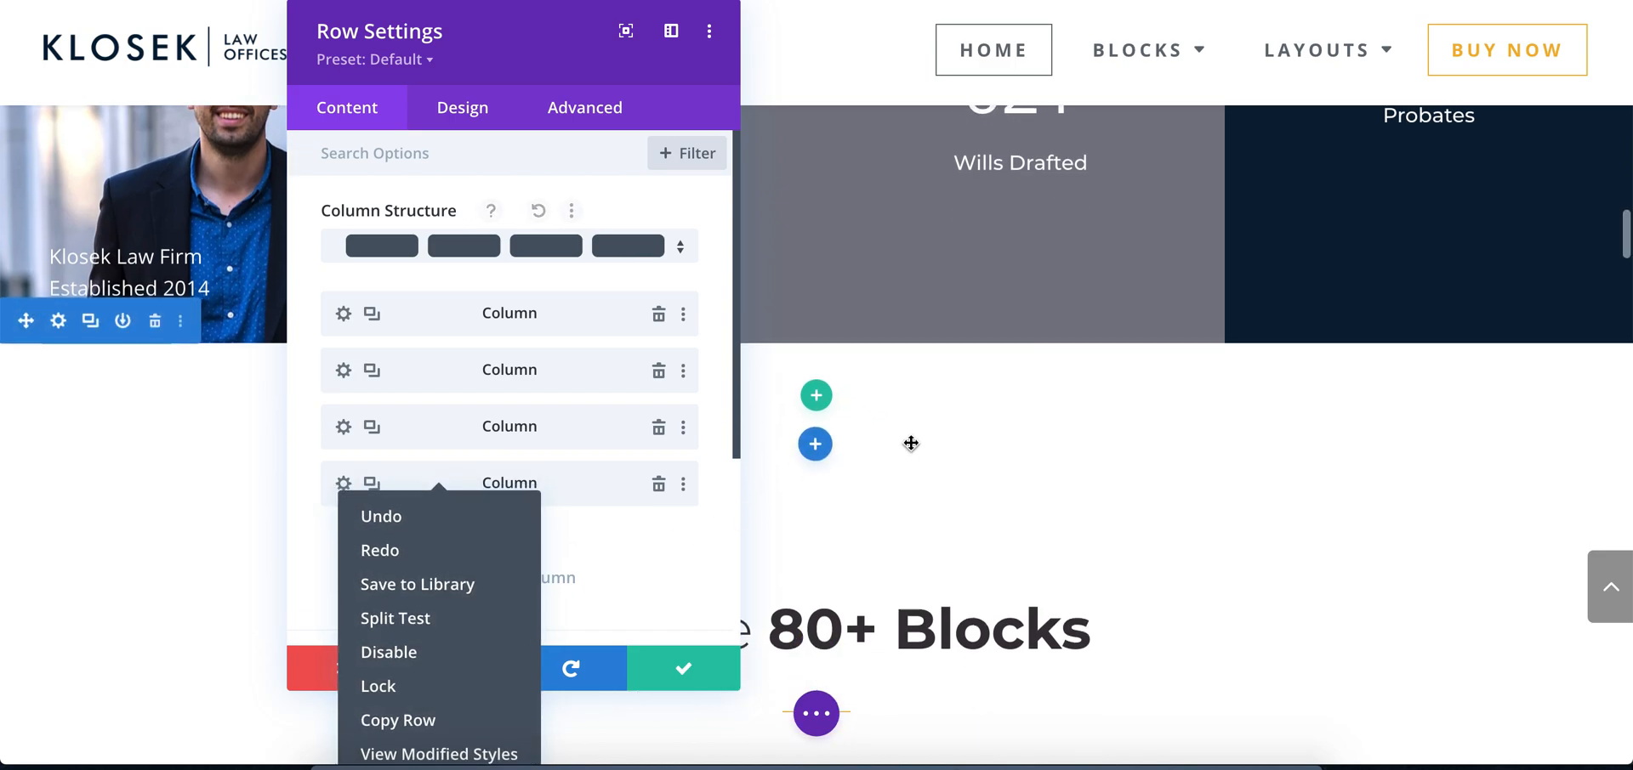
pyautogui.moveTo(729, 693); pyautogui.dragTo(744, 595)
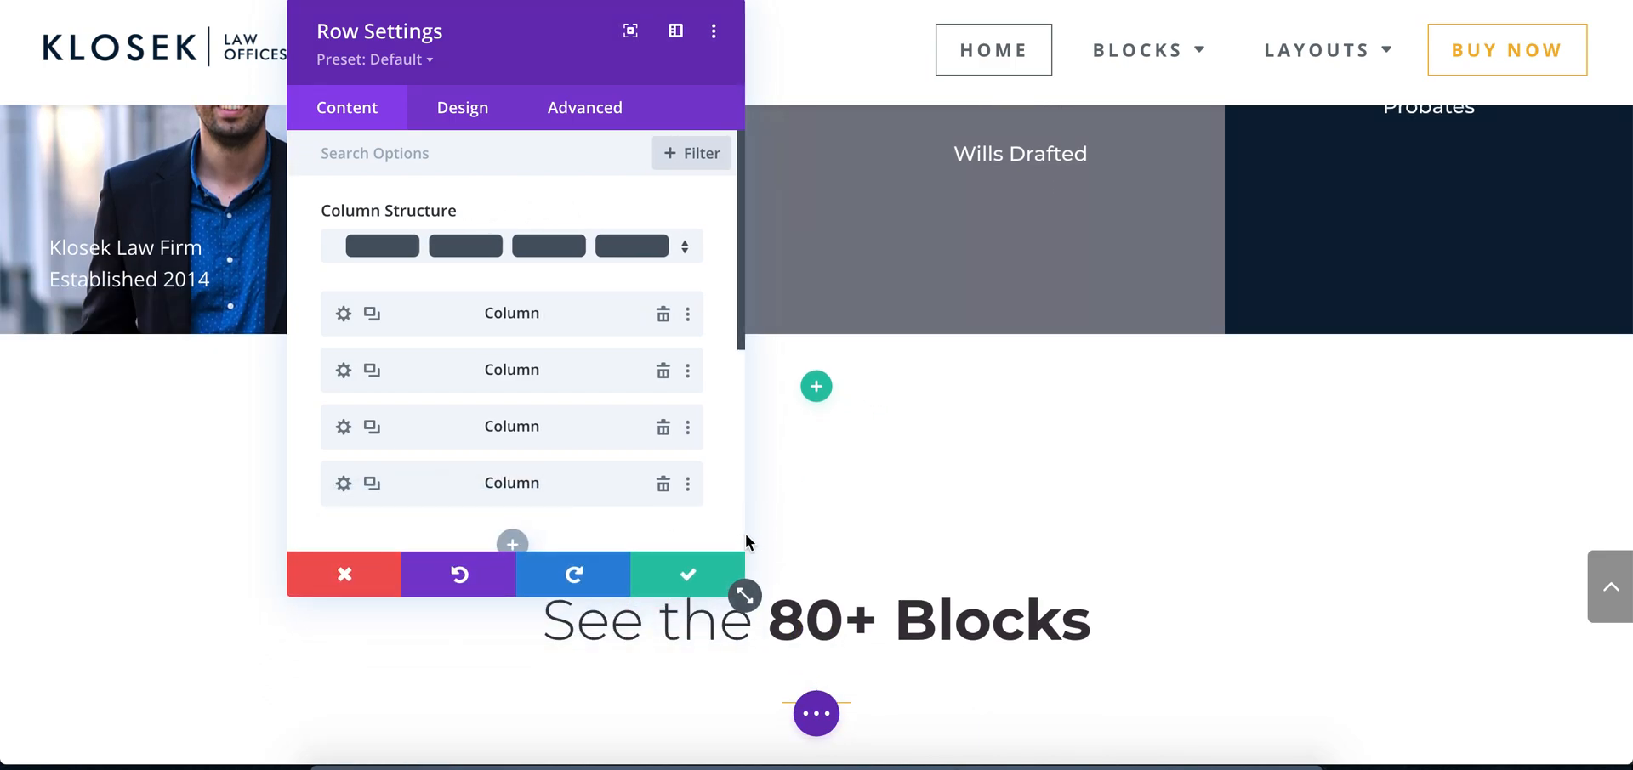
pyautogui.rightClick(439, 471)
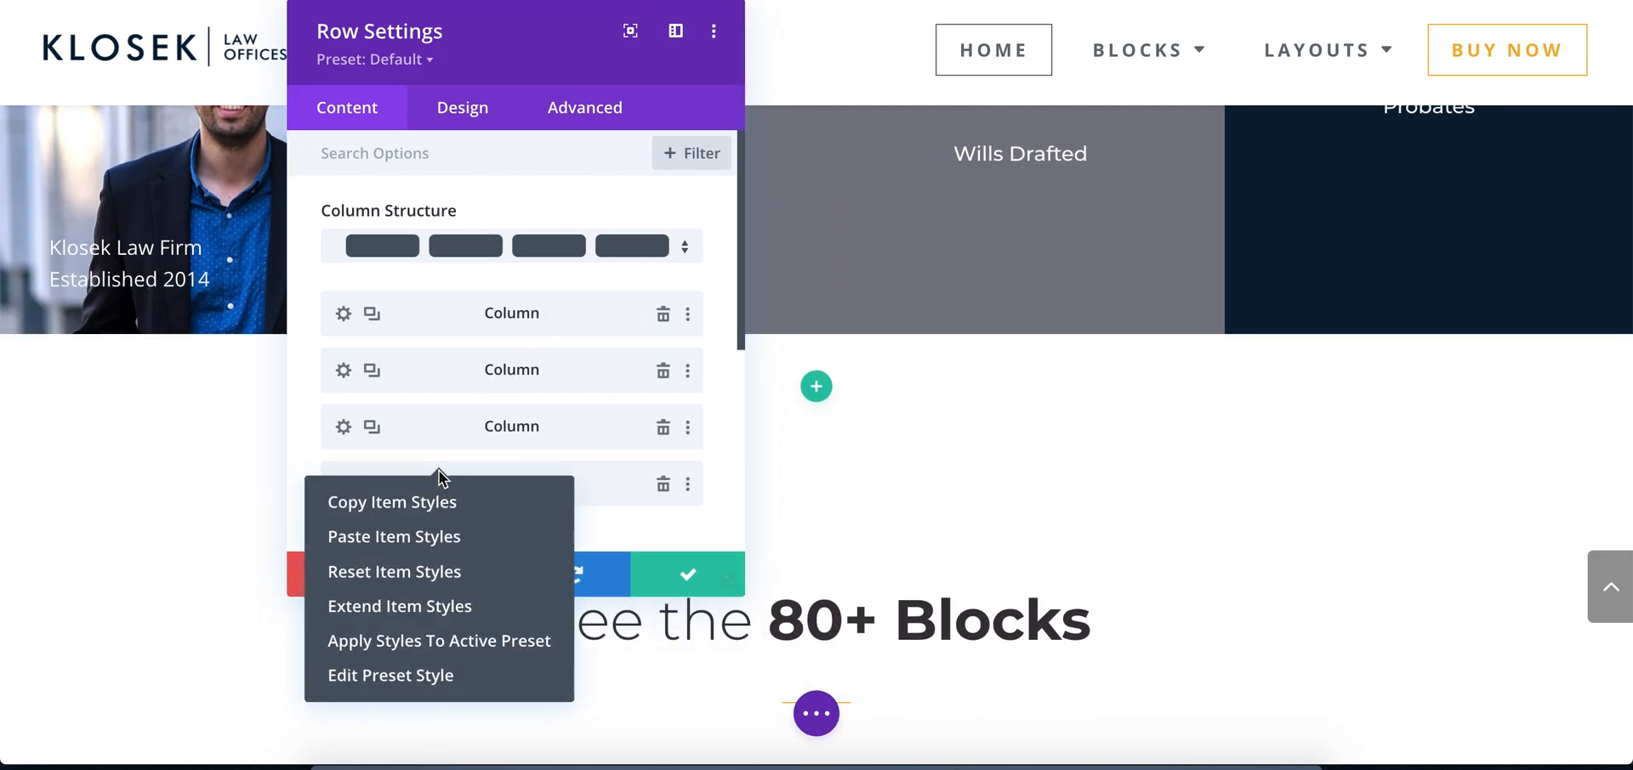
pyautogui.click(412, 539)
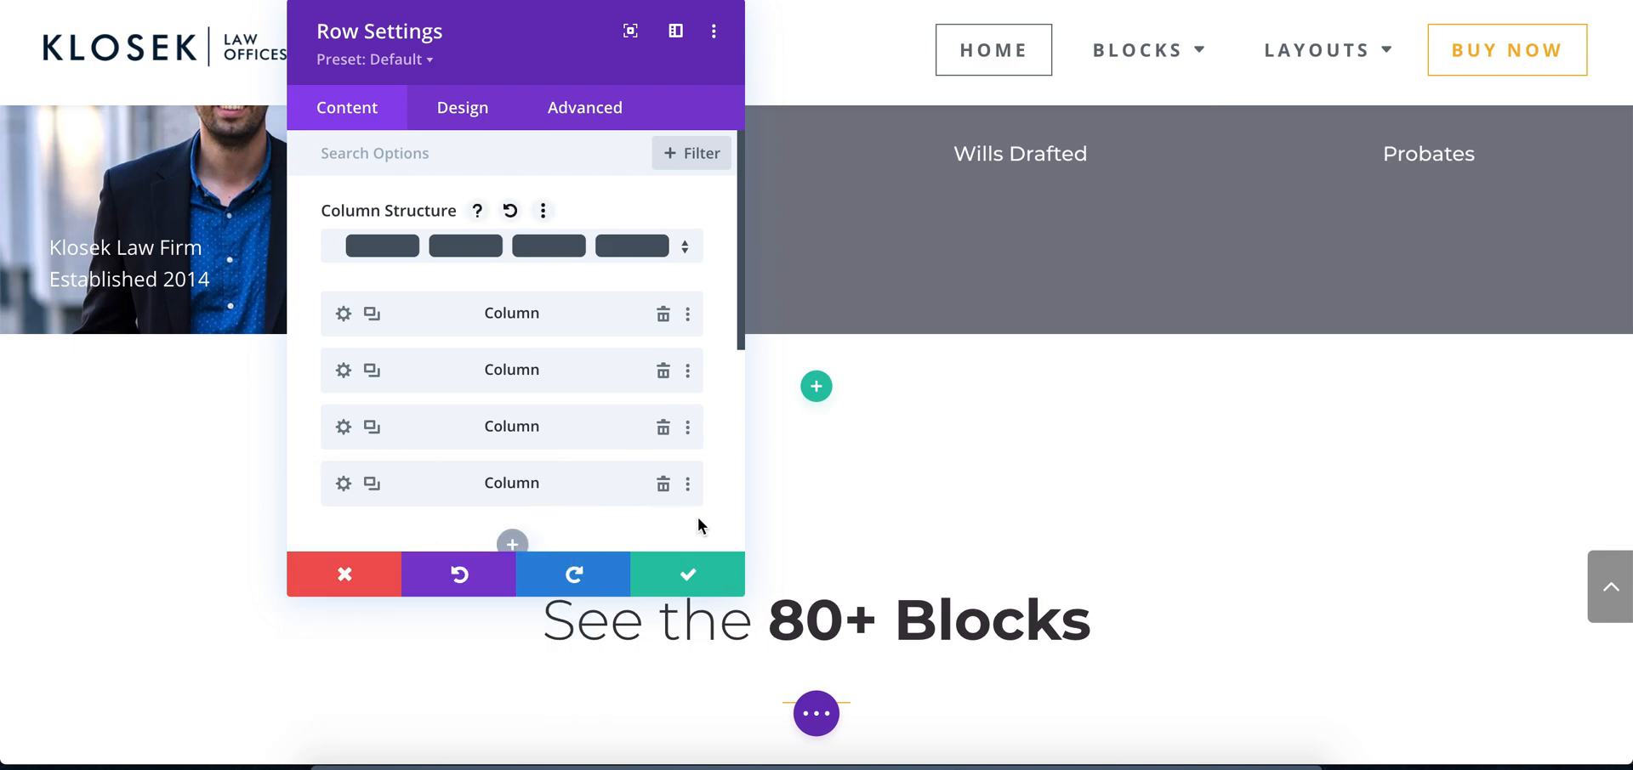
pyautogui.click(687, 574)
# Switch to Photoshop, sample the light grey background behind the Wills Drafted block, copy its hex code and return to Chrome
pyautogui.scroll(3, 1167, 391)
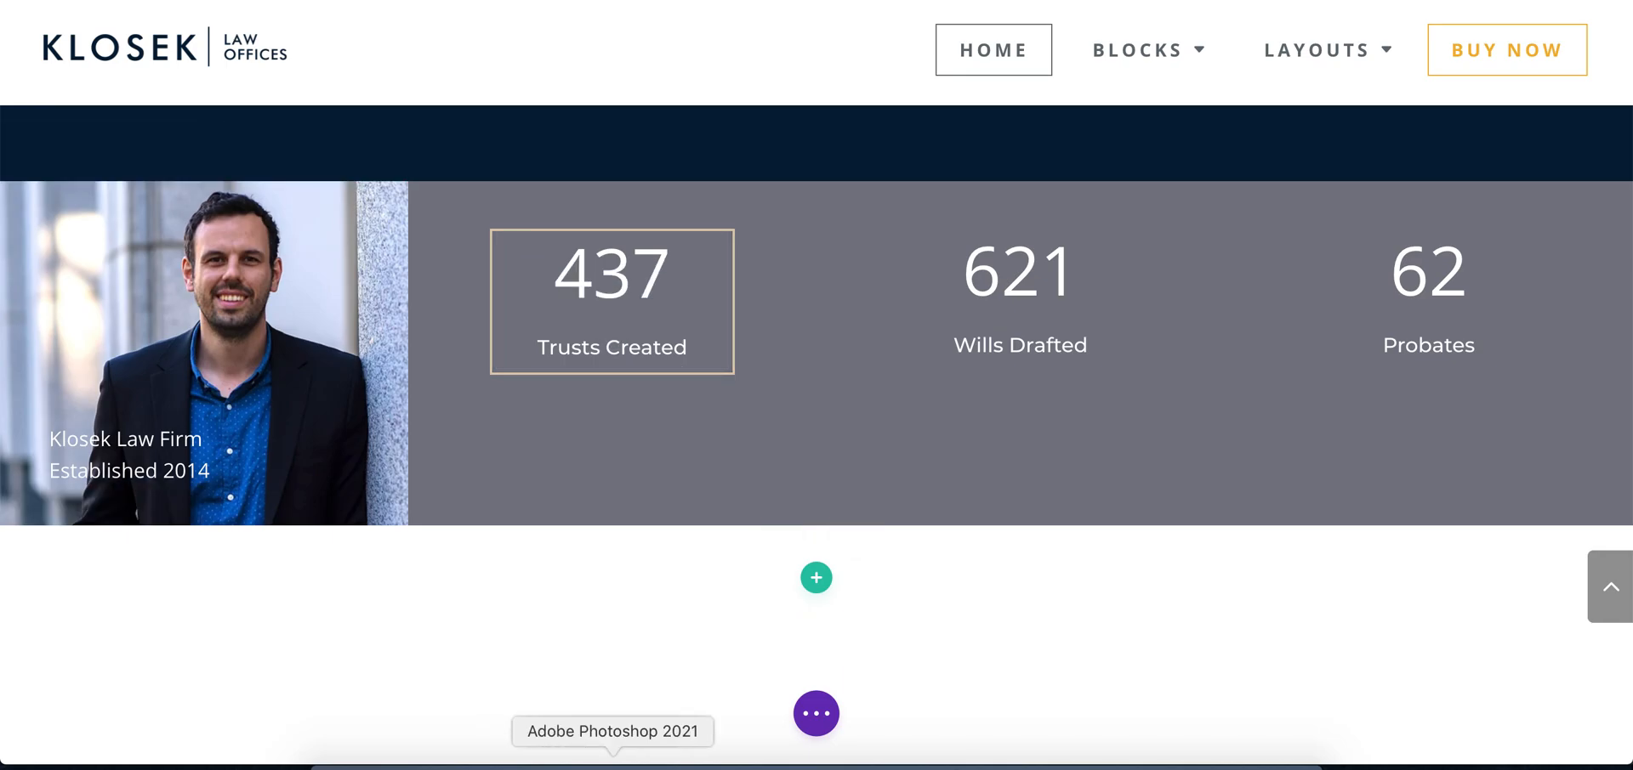
pyautogui.click(612, 758)
pyautogui.click(661, 308)
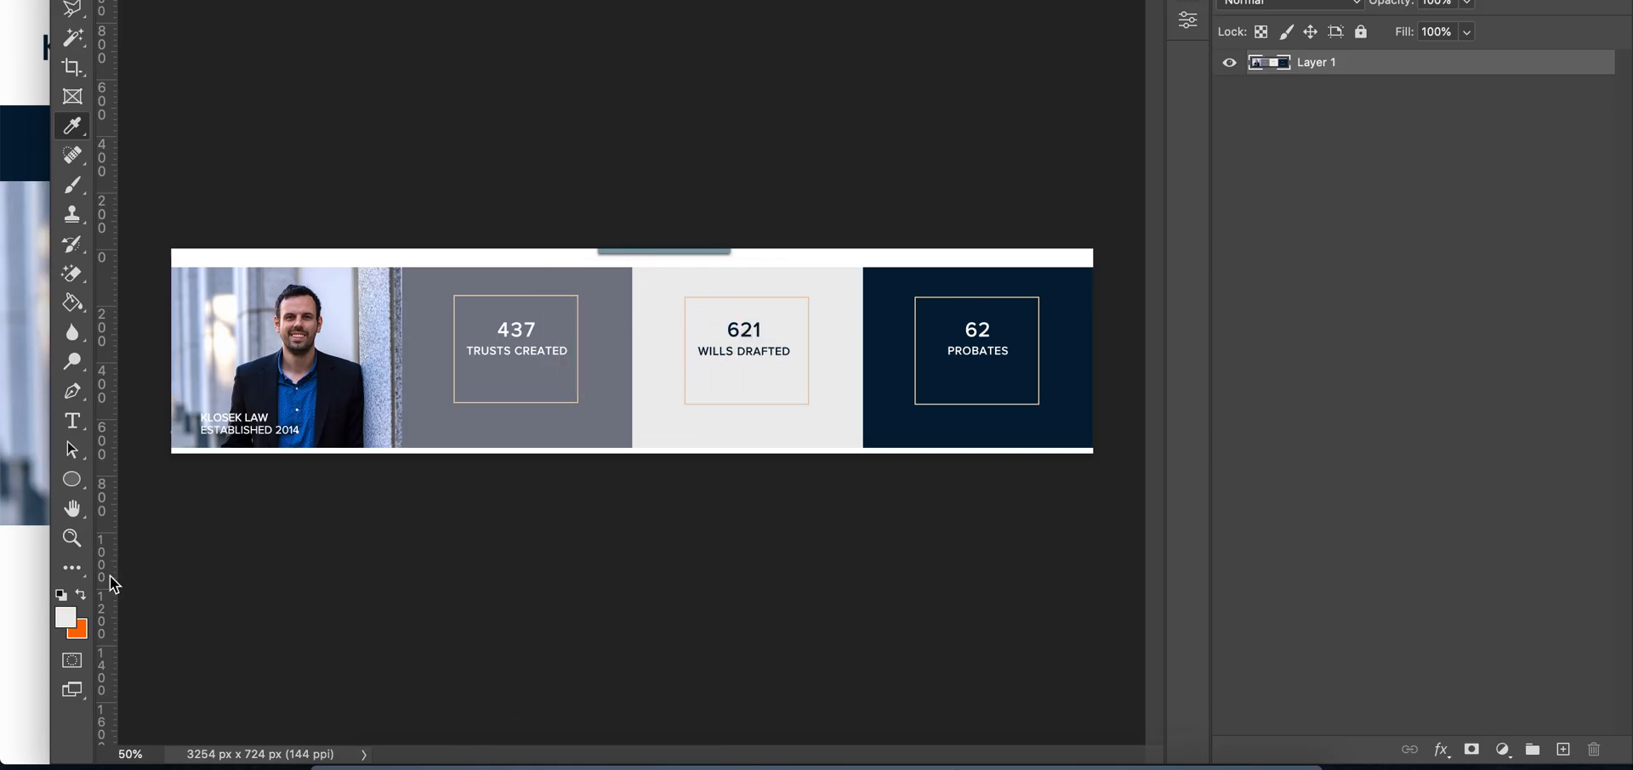
pyautogui.click(65, 618)
pyautogui.click(1480, 149)
pyautogui.click(539, 759)
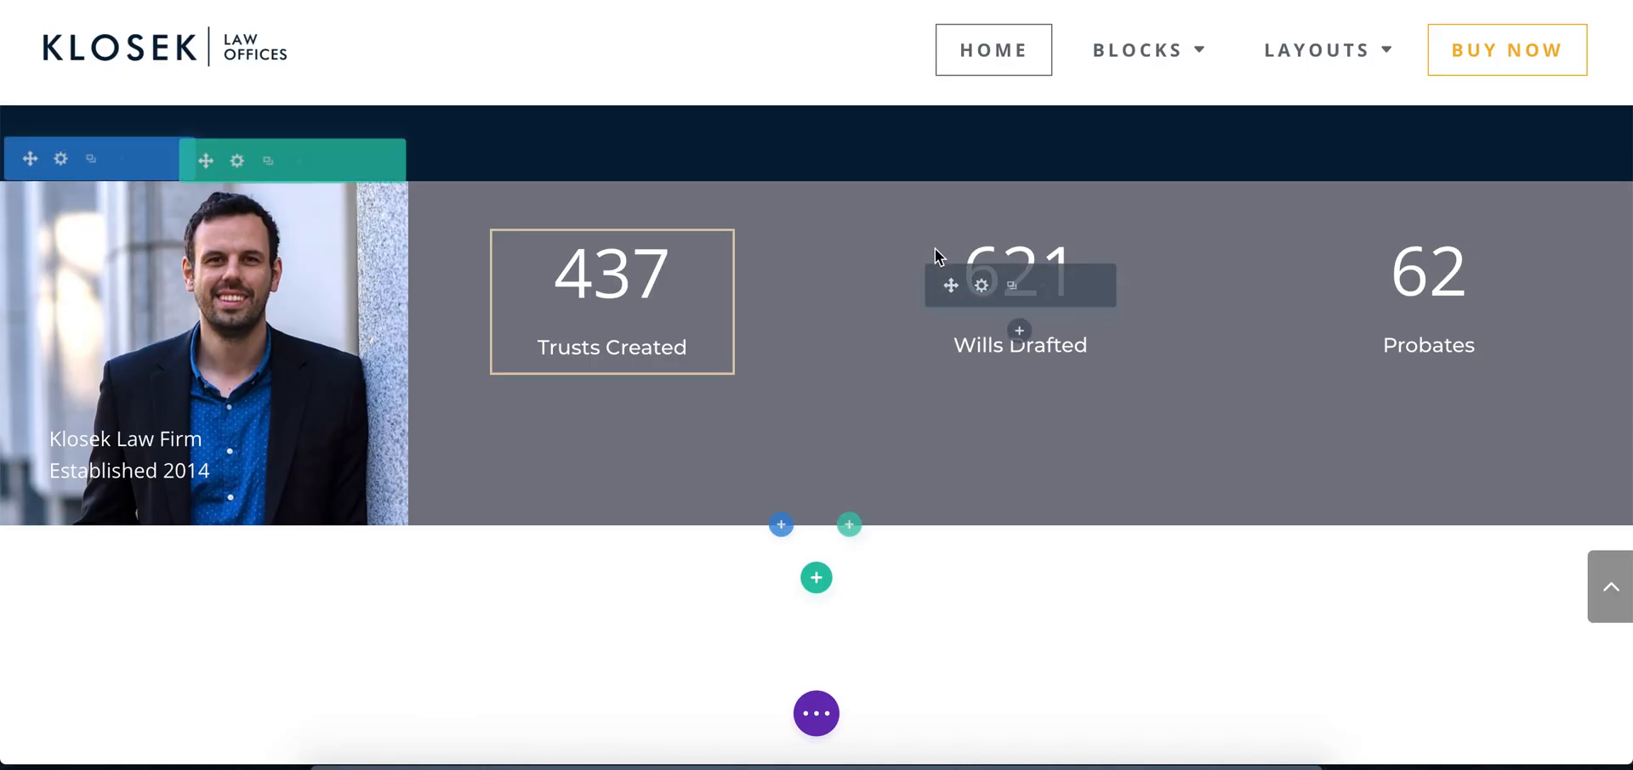
# Set the row's third column background colour to #ededed and save the column
pyautogui.click(236, 161)
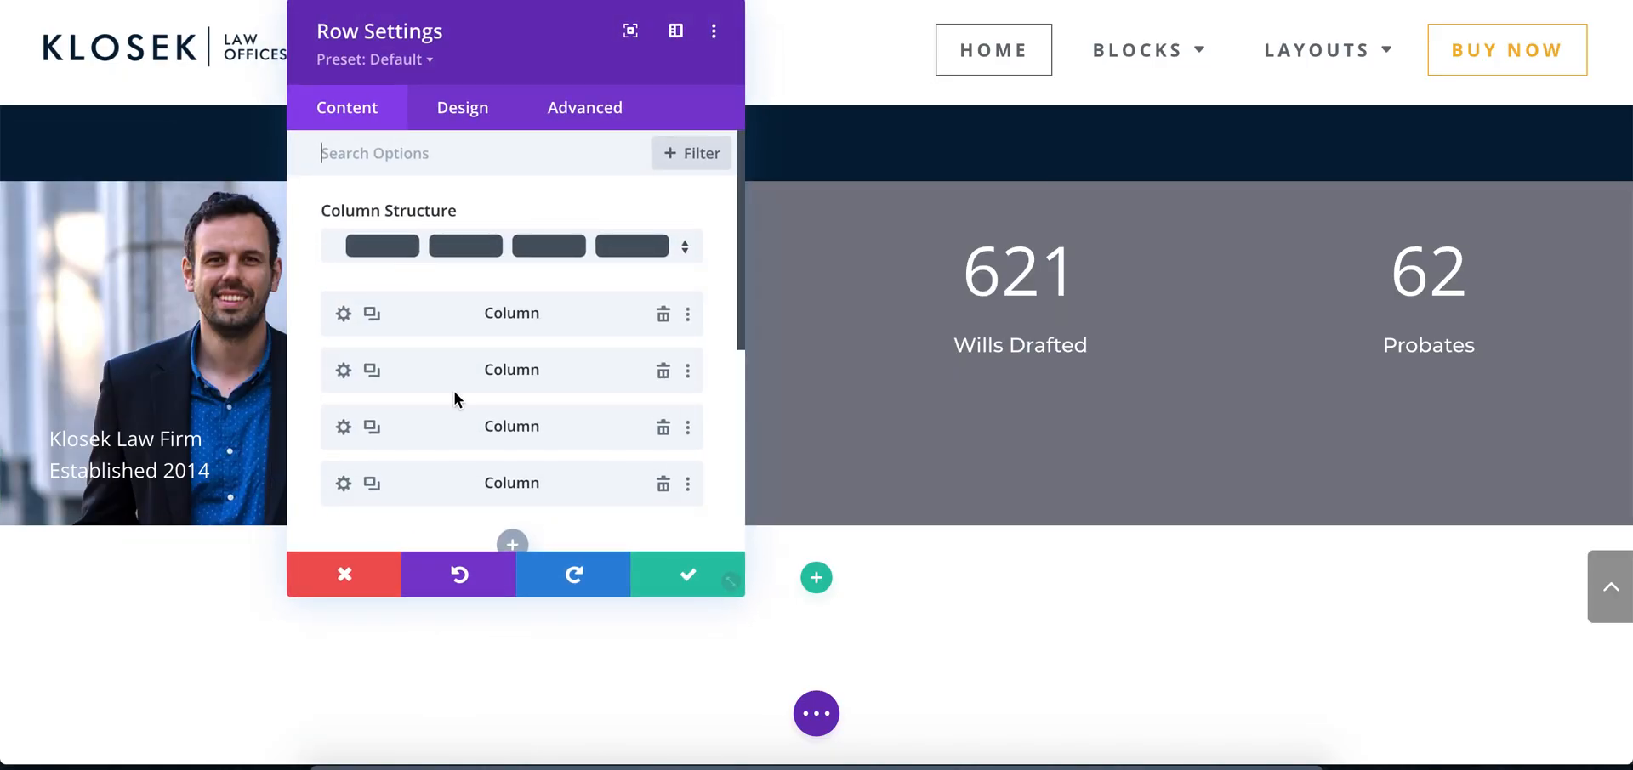
pyautogui.click(343, 427)
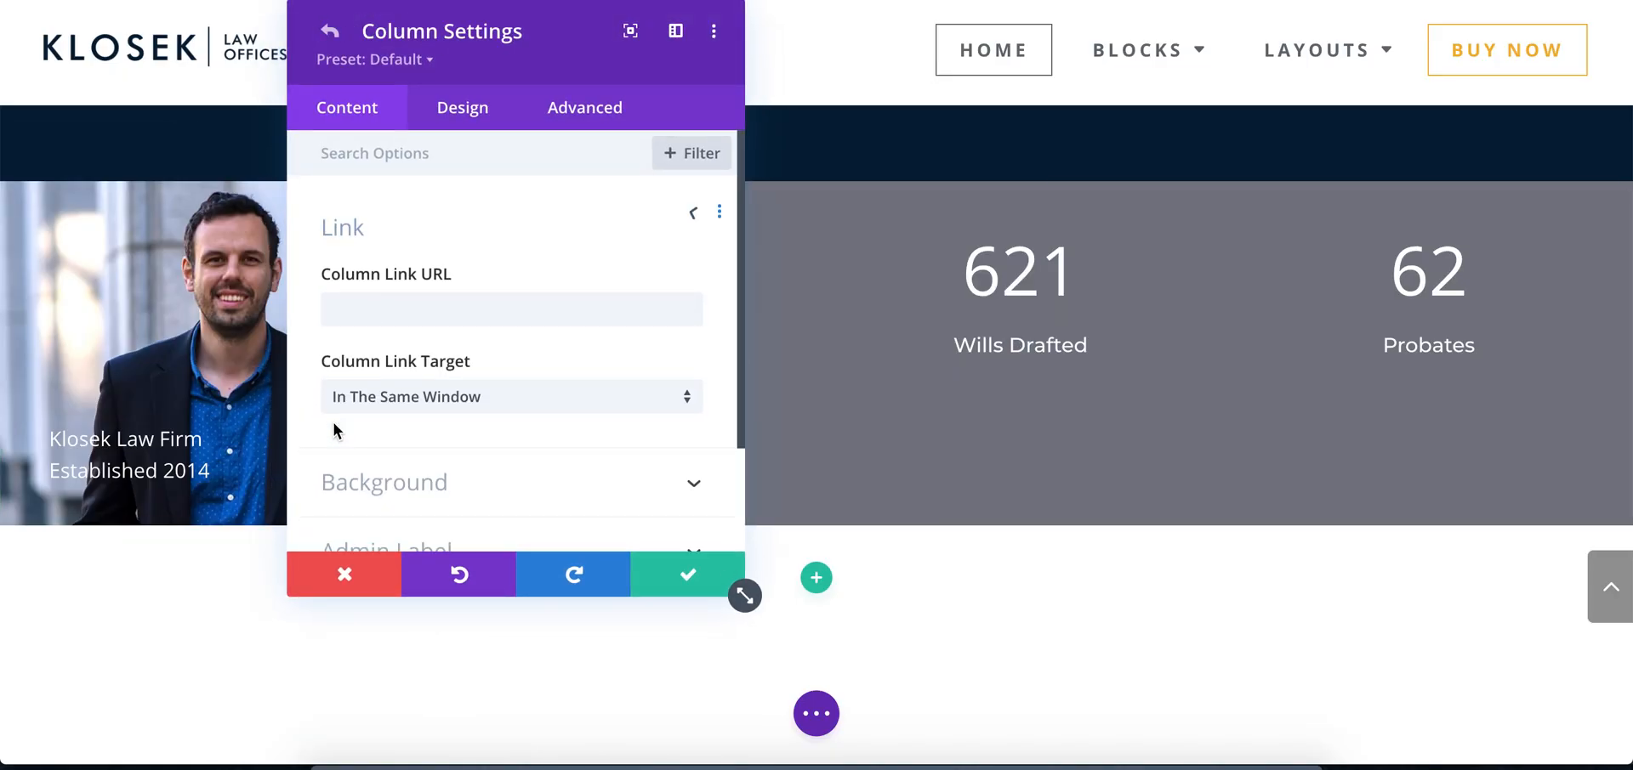
pyautogui.click(367, 461)
pyautogui.click(442, 420)
pyautogui.doubleClick(380, 326)
pyautogui.write('ededed')
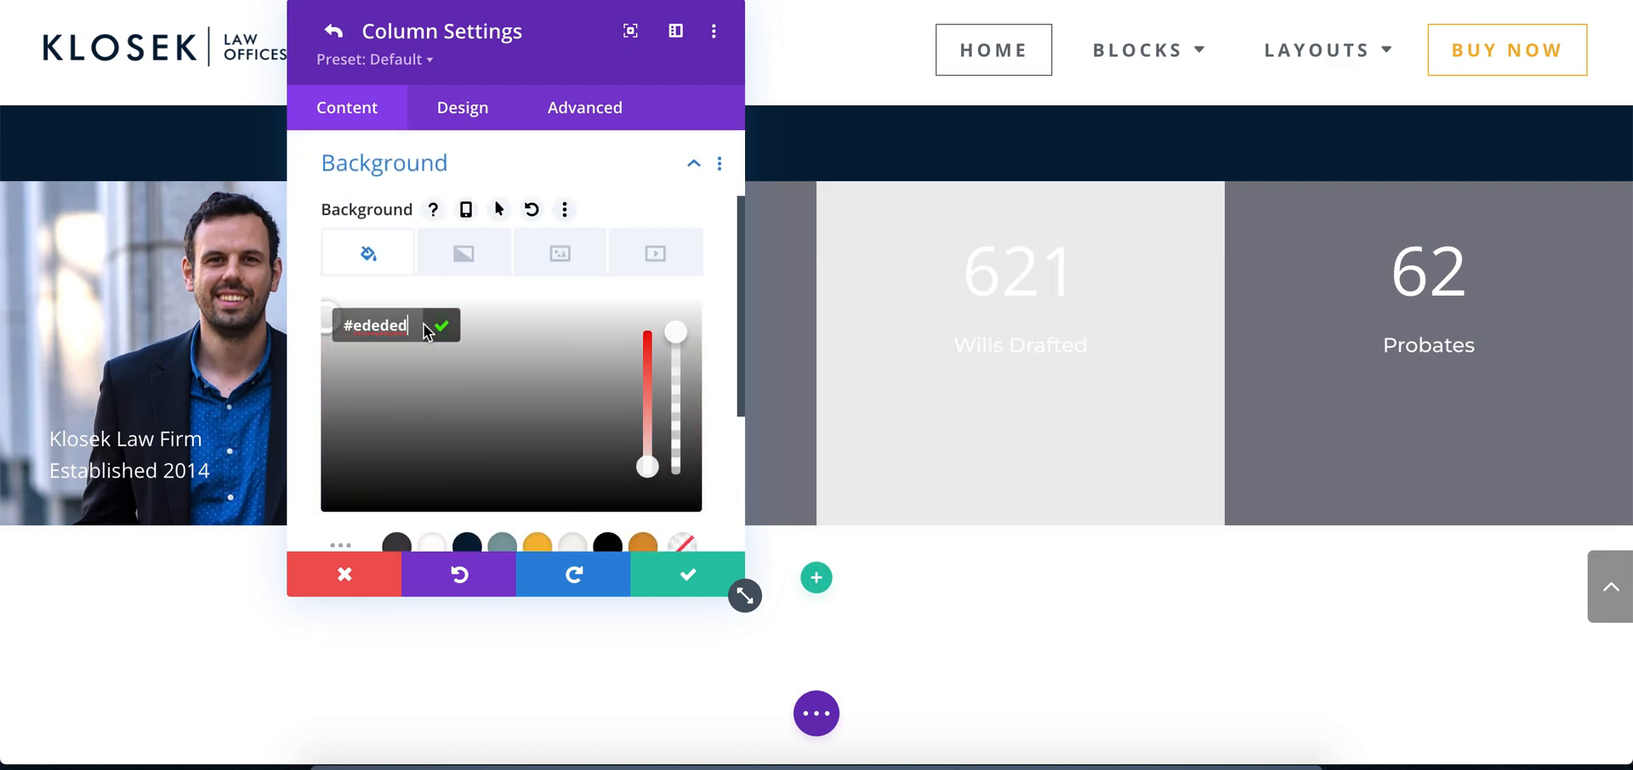
pyautogui.click(439, 327)
pyautogui.click(678, 575)
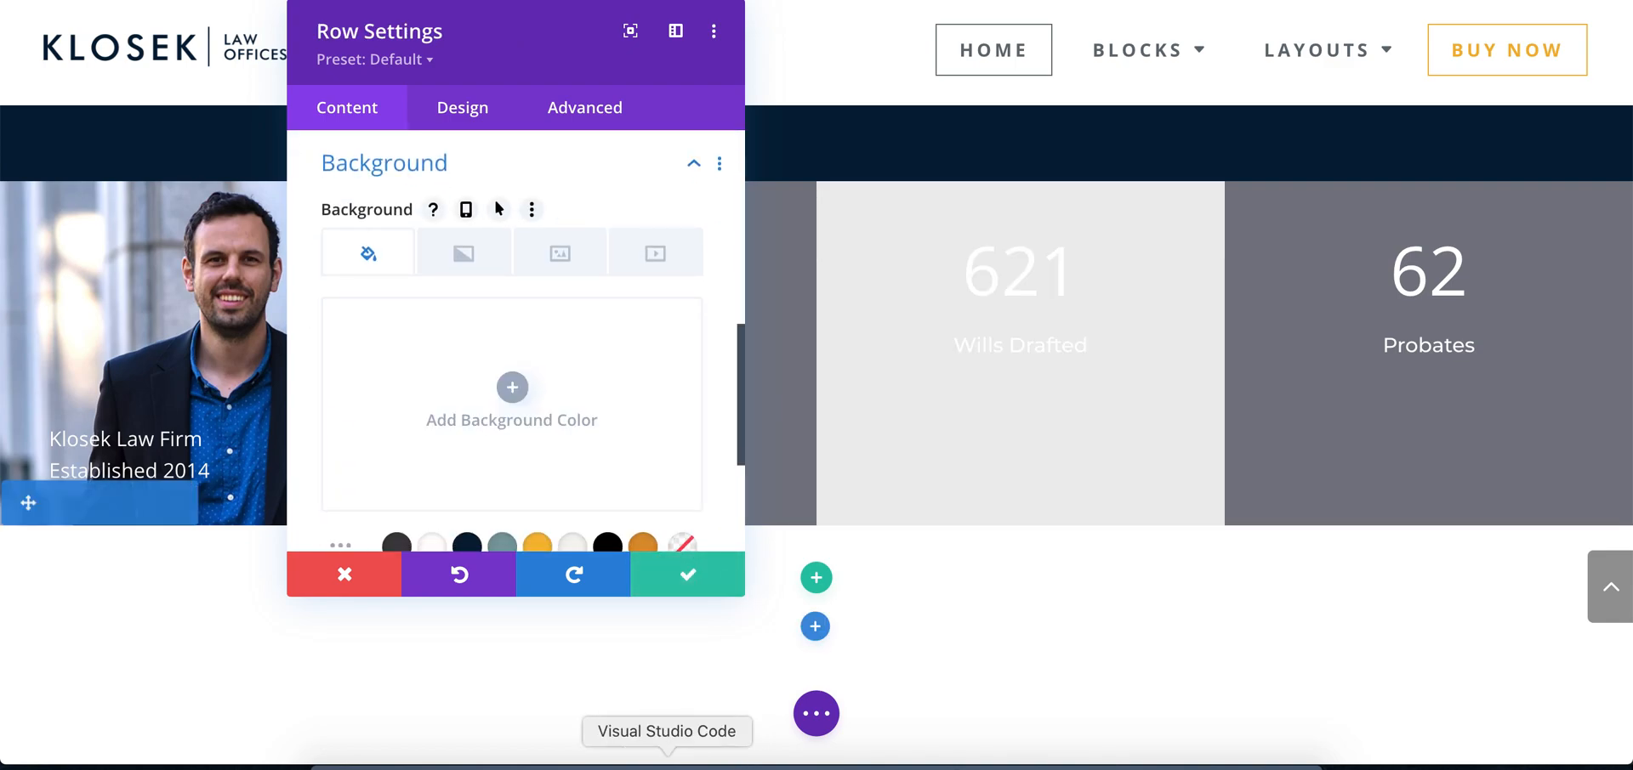
# Switch to Photoshop, sample the navy background of the Probates block, copy its hex code 0b1f36 and return to Chrome
pyautogui.click(627, 761)
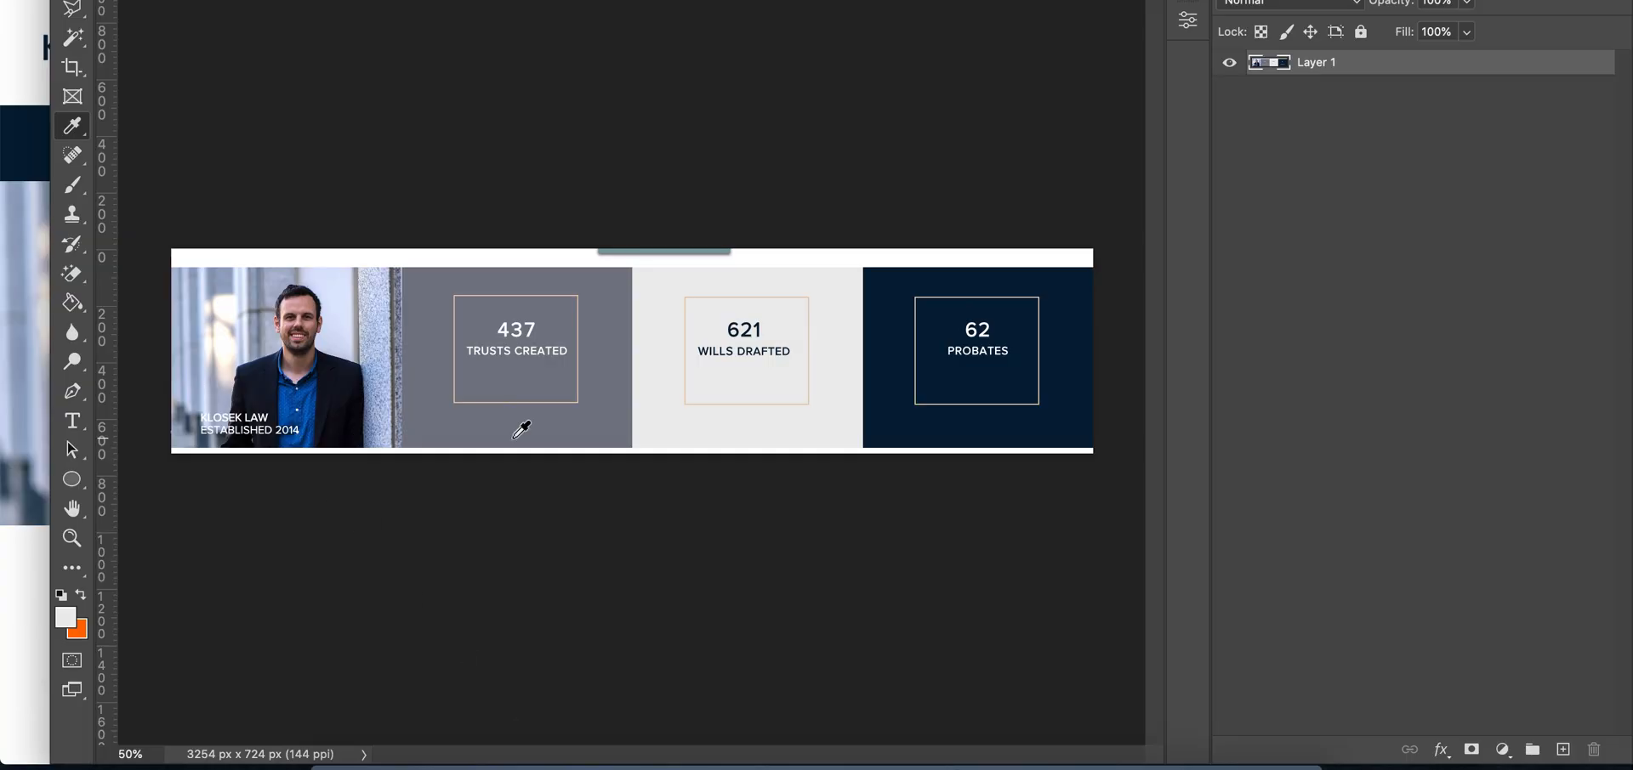
pyautogui.click(889, 398)
pyautogui.click(66, 615)
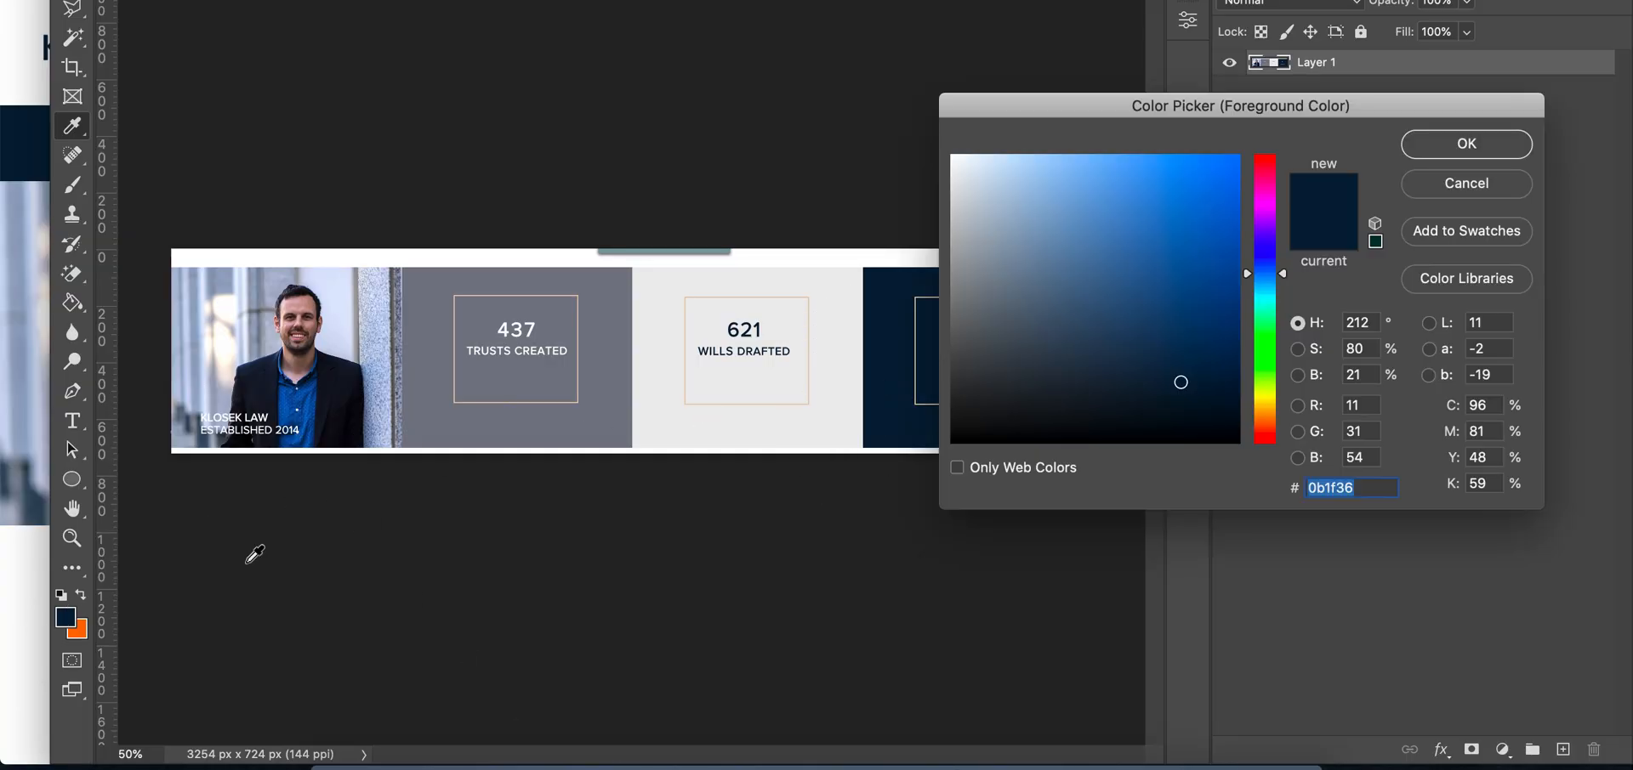
pyautogui.click(1454, 145)
pyautogui.click(564, 738)
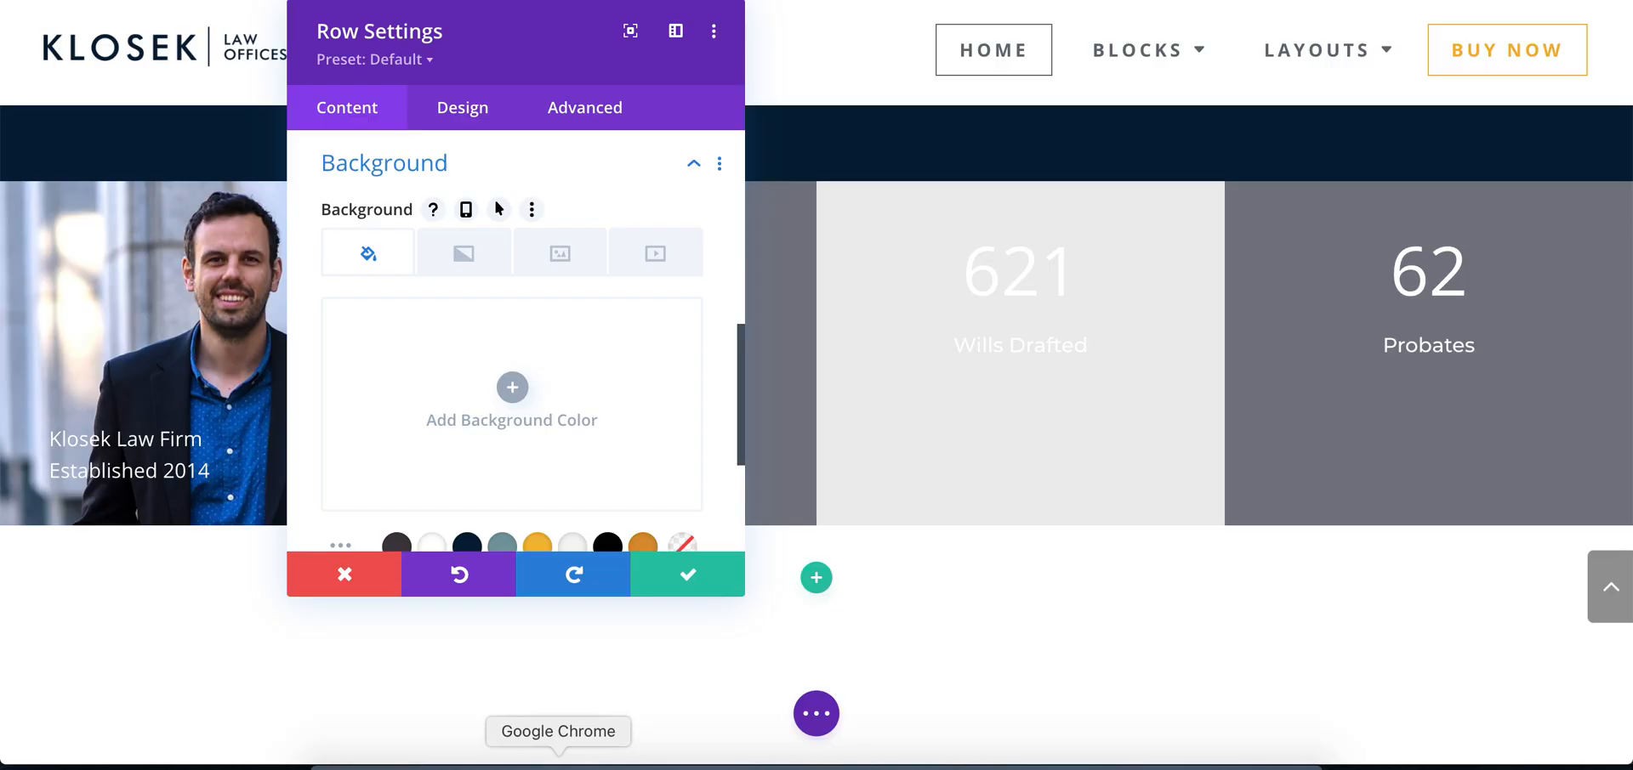
pyautogui.click(508, 388)
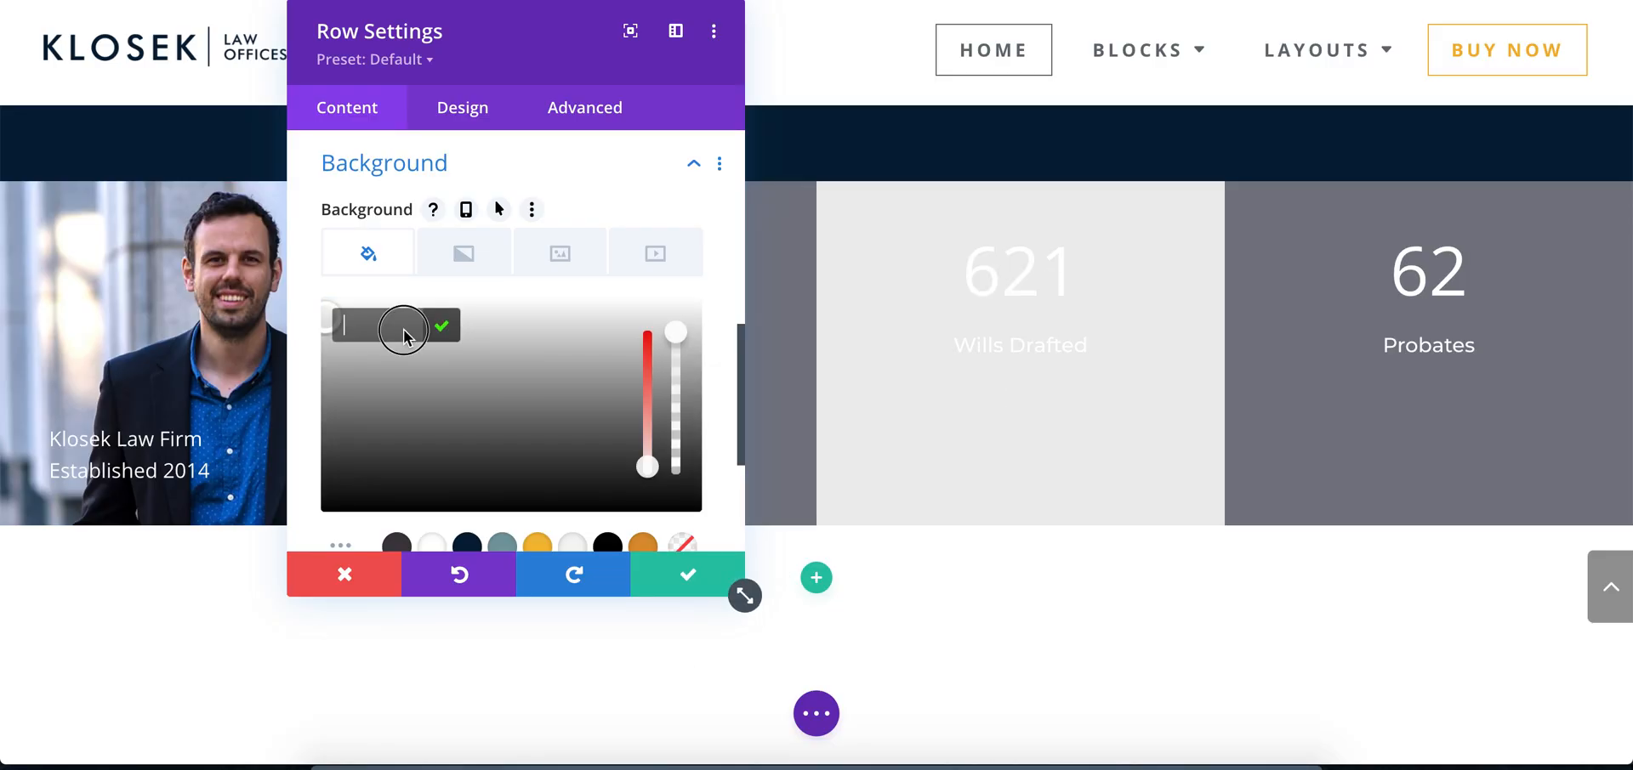
pyautogui.write('#0b1f36')
pyautogui.click(440, 327)
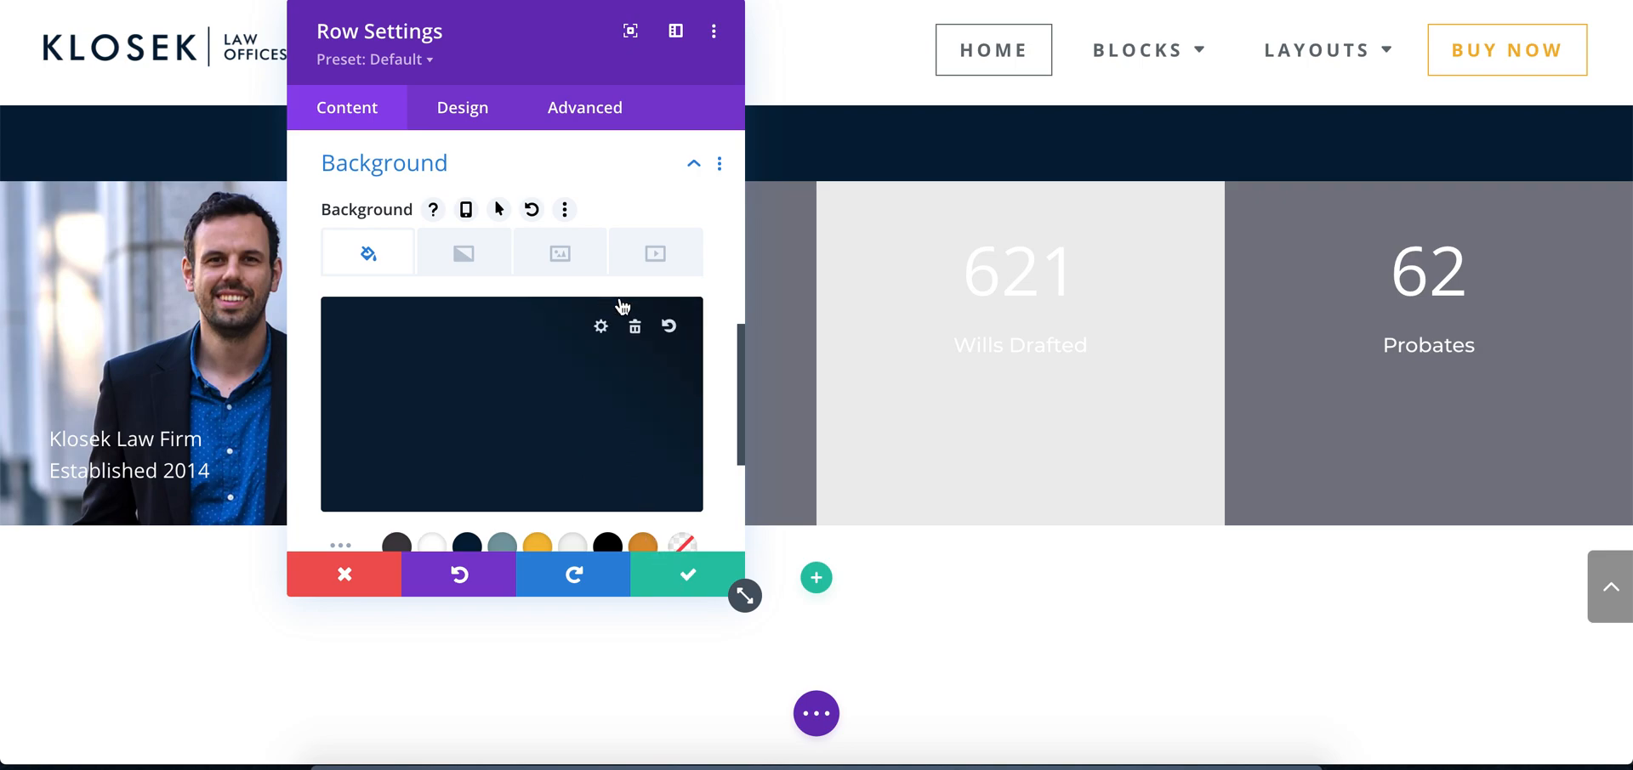
pyautogui.click(633, 331)
pyautogui.click(694, 581)
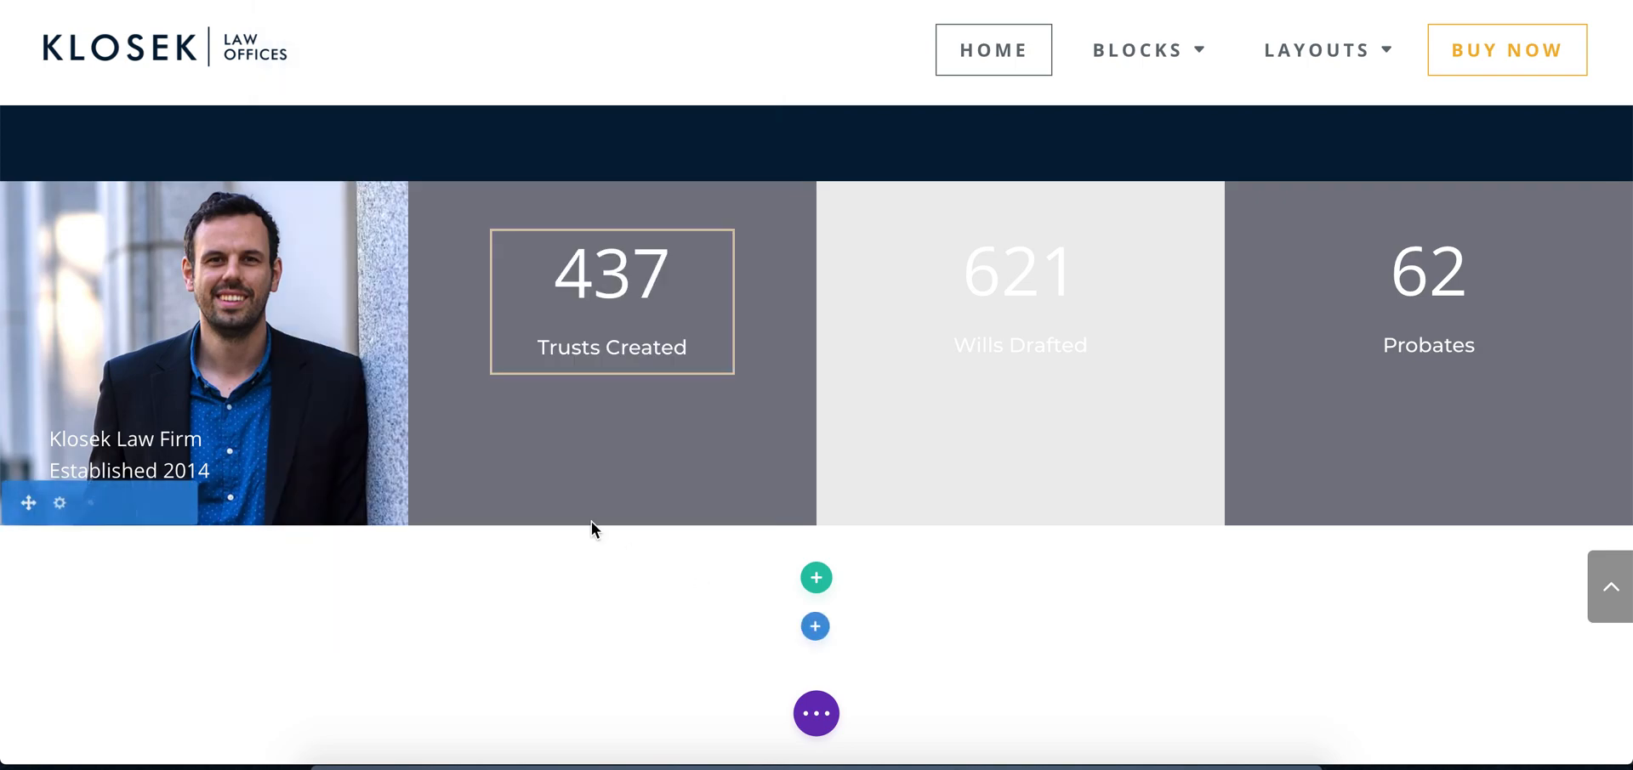
# Set the row's fourth column background colour to #0b1f36, then save the column and the row
pyautogui.click(236, 172)
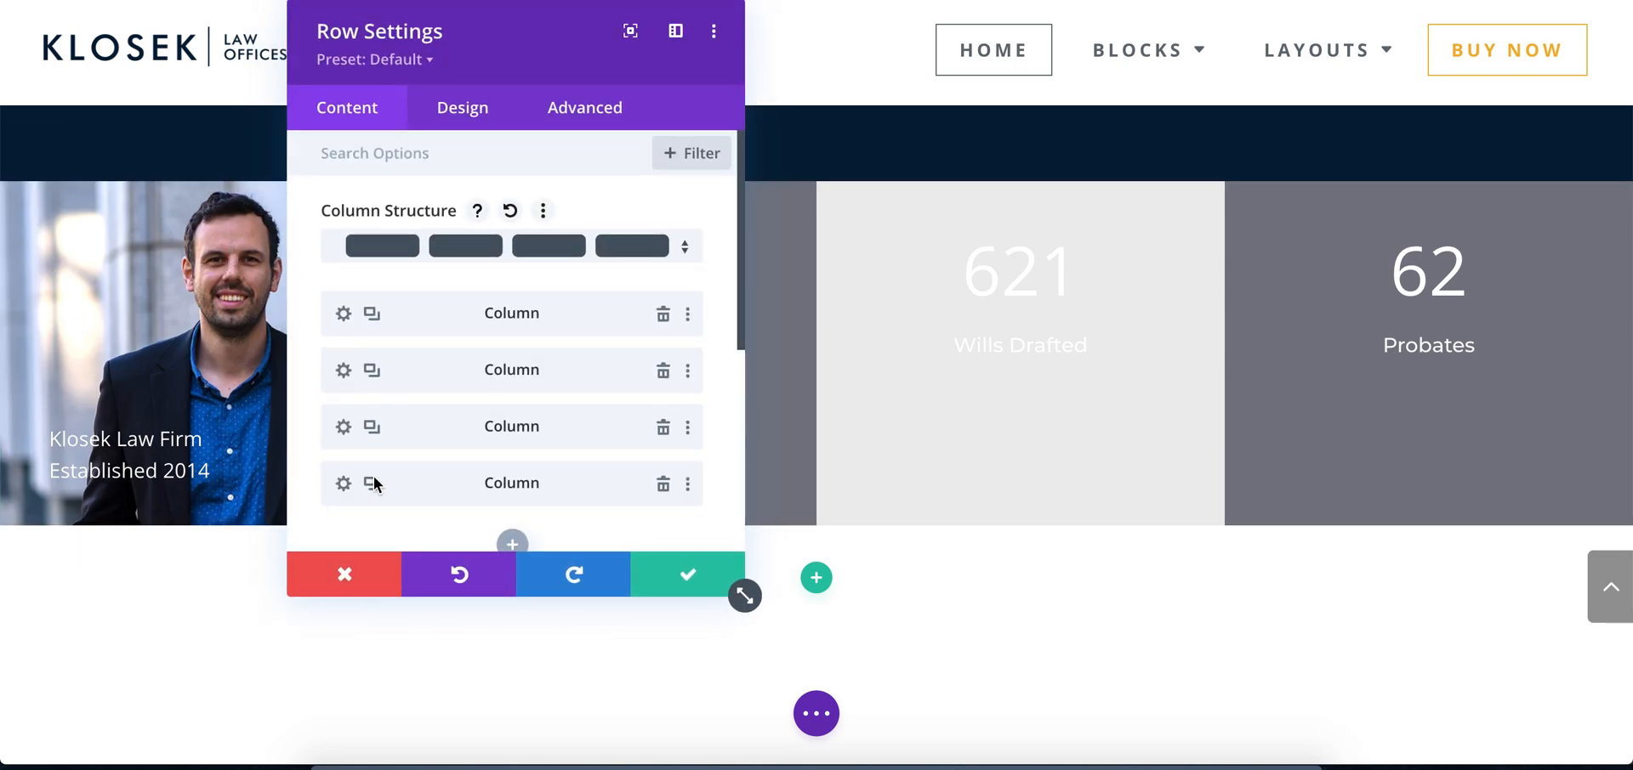
pyautogui.click(332, 485)
pyautogui.click(408, 448)
pyautogui.click(418, 436)
pyautogui.hotkey('ctrl', 'a')
pyautogui.write('#0b1f36')
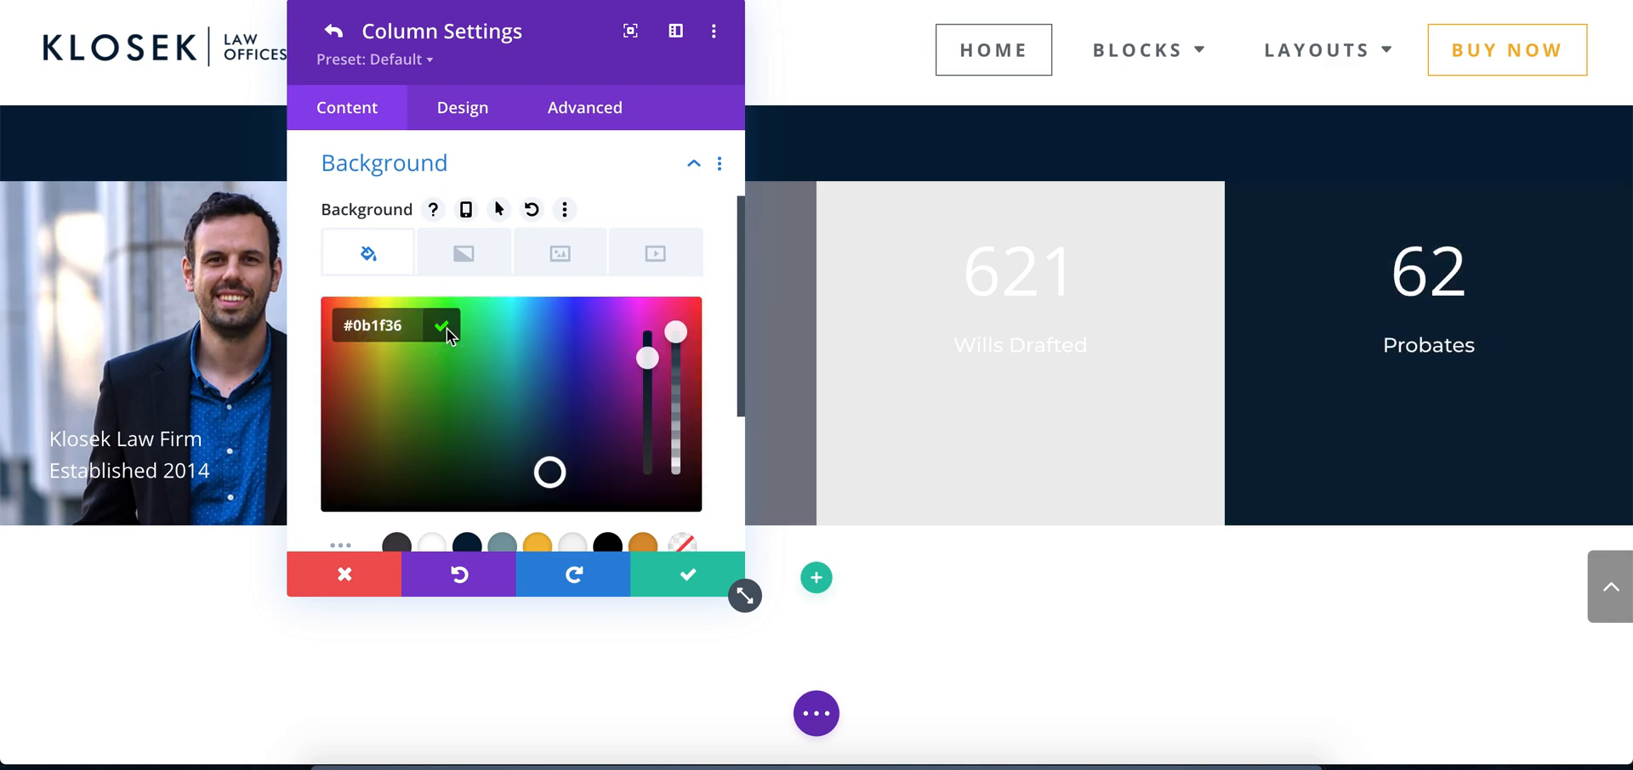
pyautogui.click(446, 327)
pyautogui.click(679, 580)
pyautogui.click(678, 580)
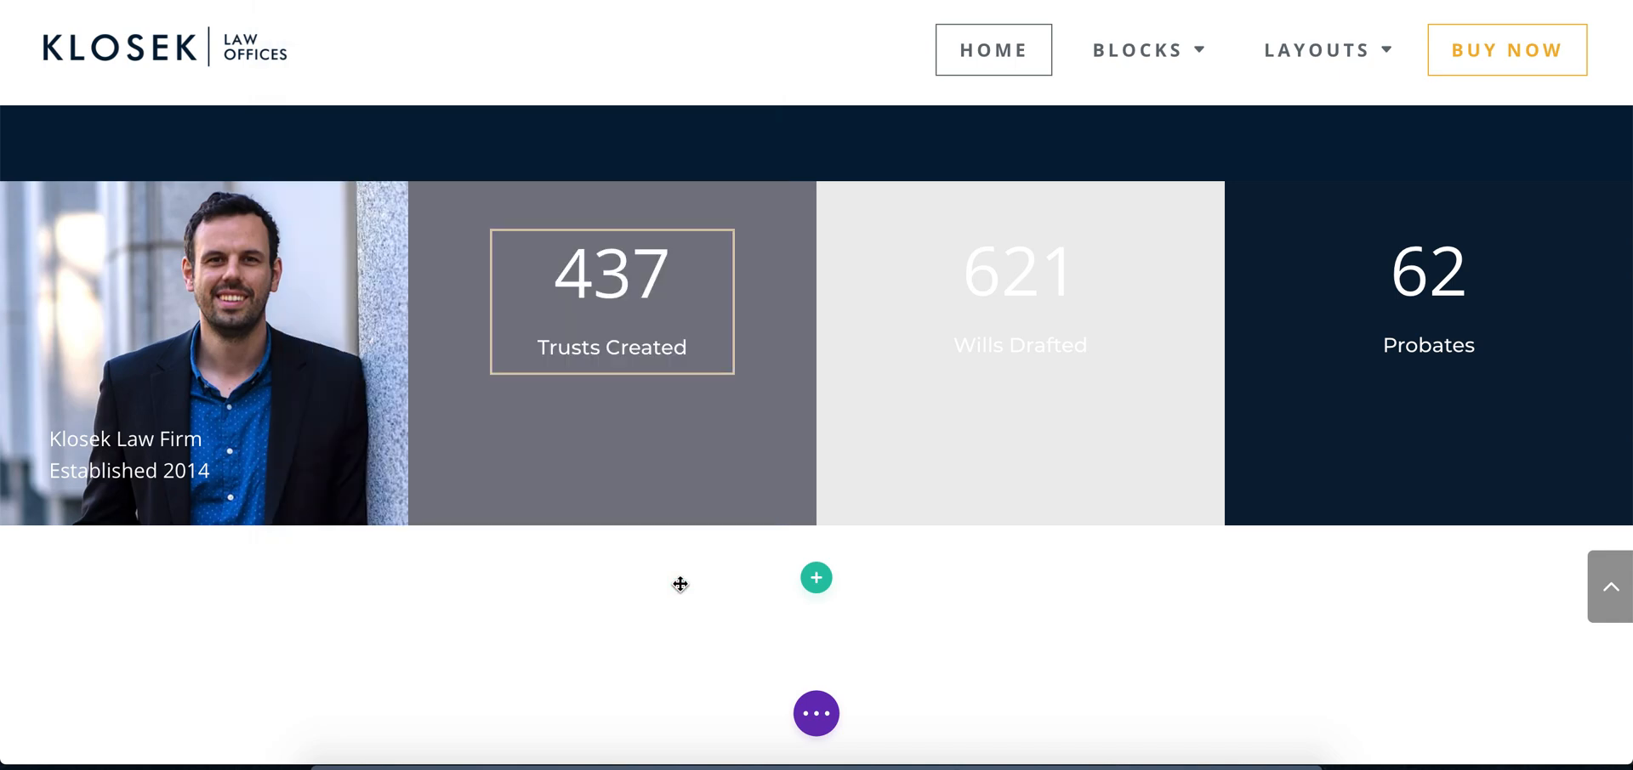
pyautogui.scroll(1, 681, 584)
pyautogui.moveTo(640, 347)
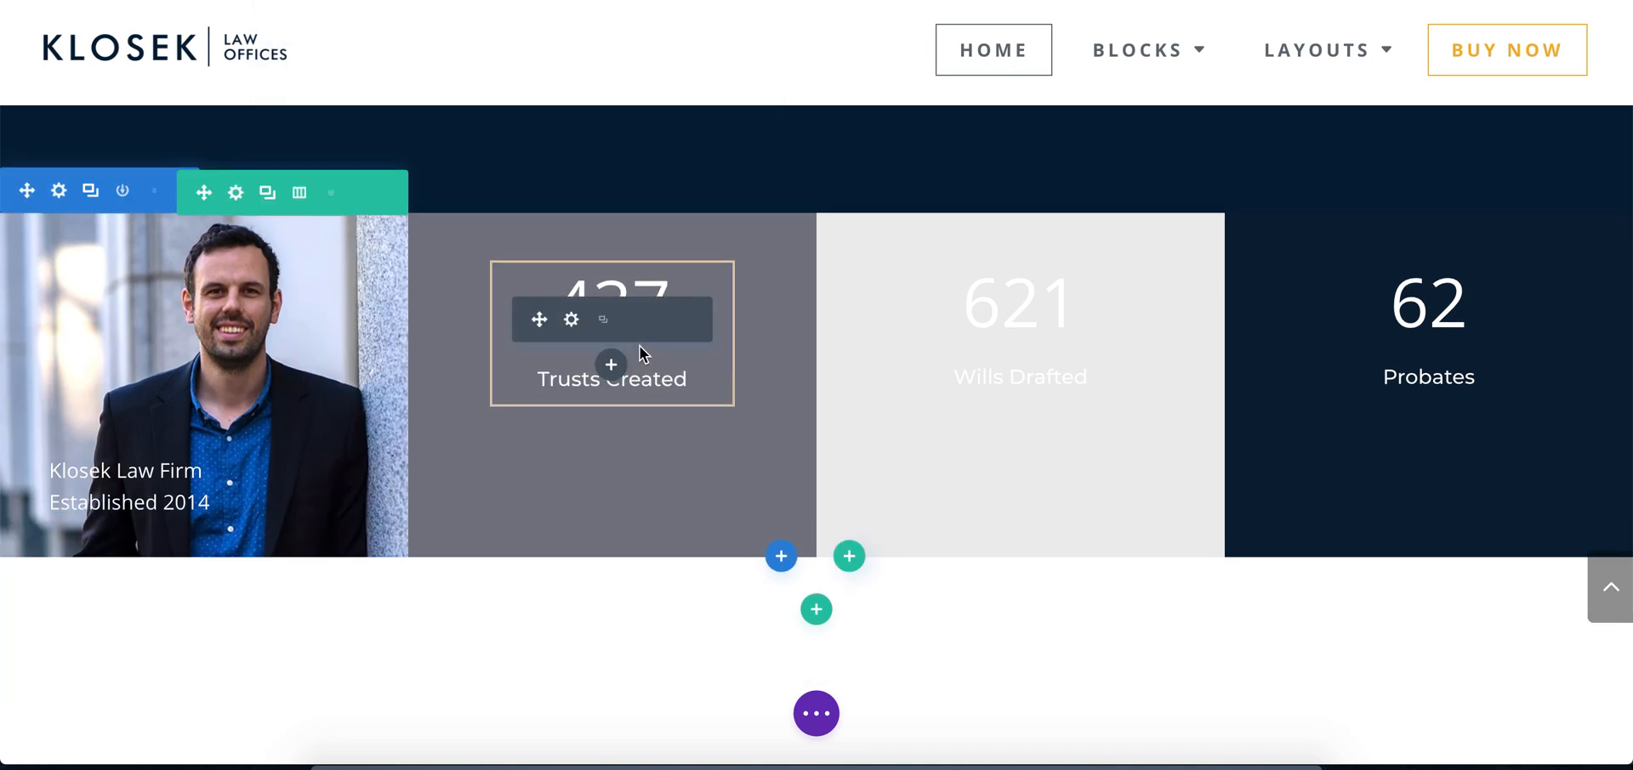
pyautogui.rightClick(568, 332)
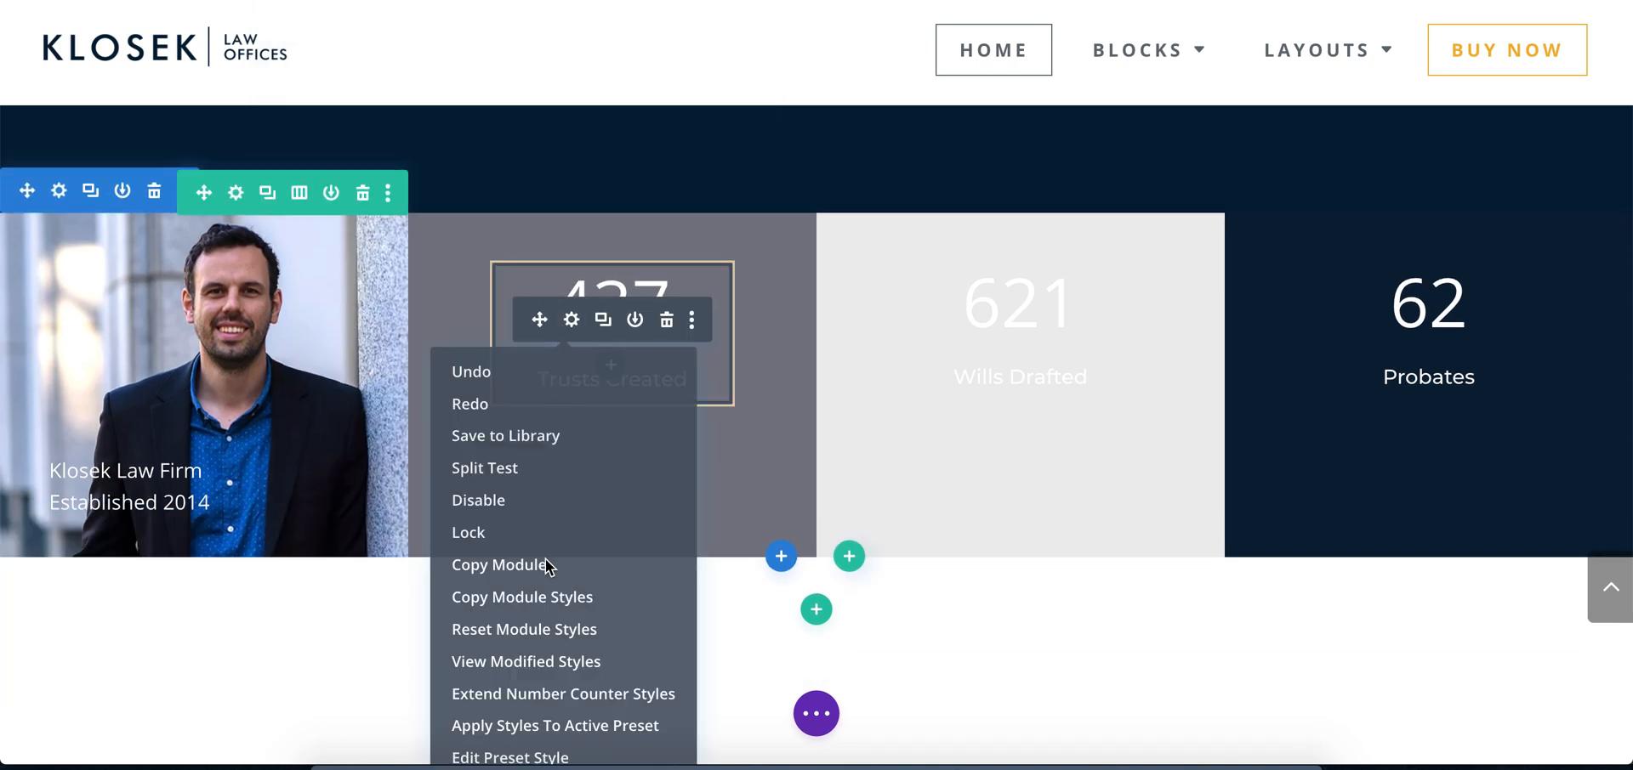
pyautogui.click(539, 597)
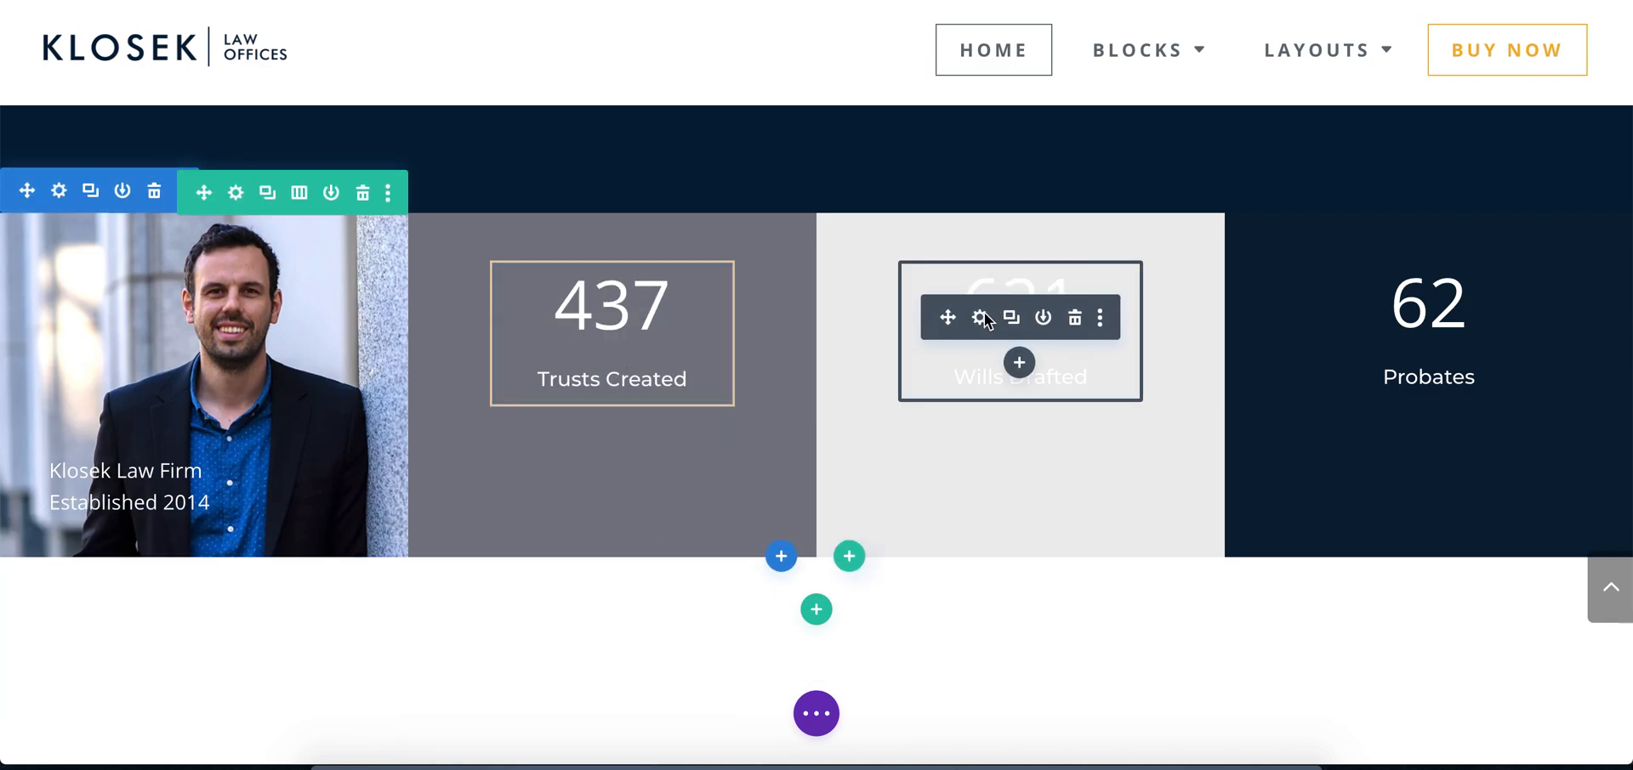
pyautogui.rightClick(984, 320)
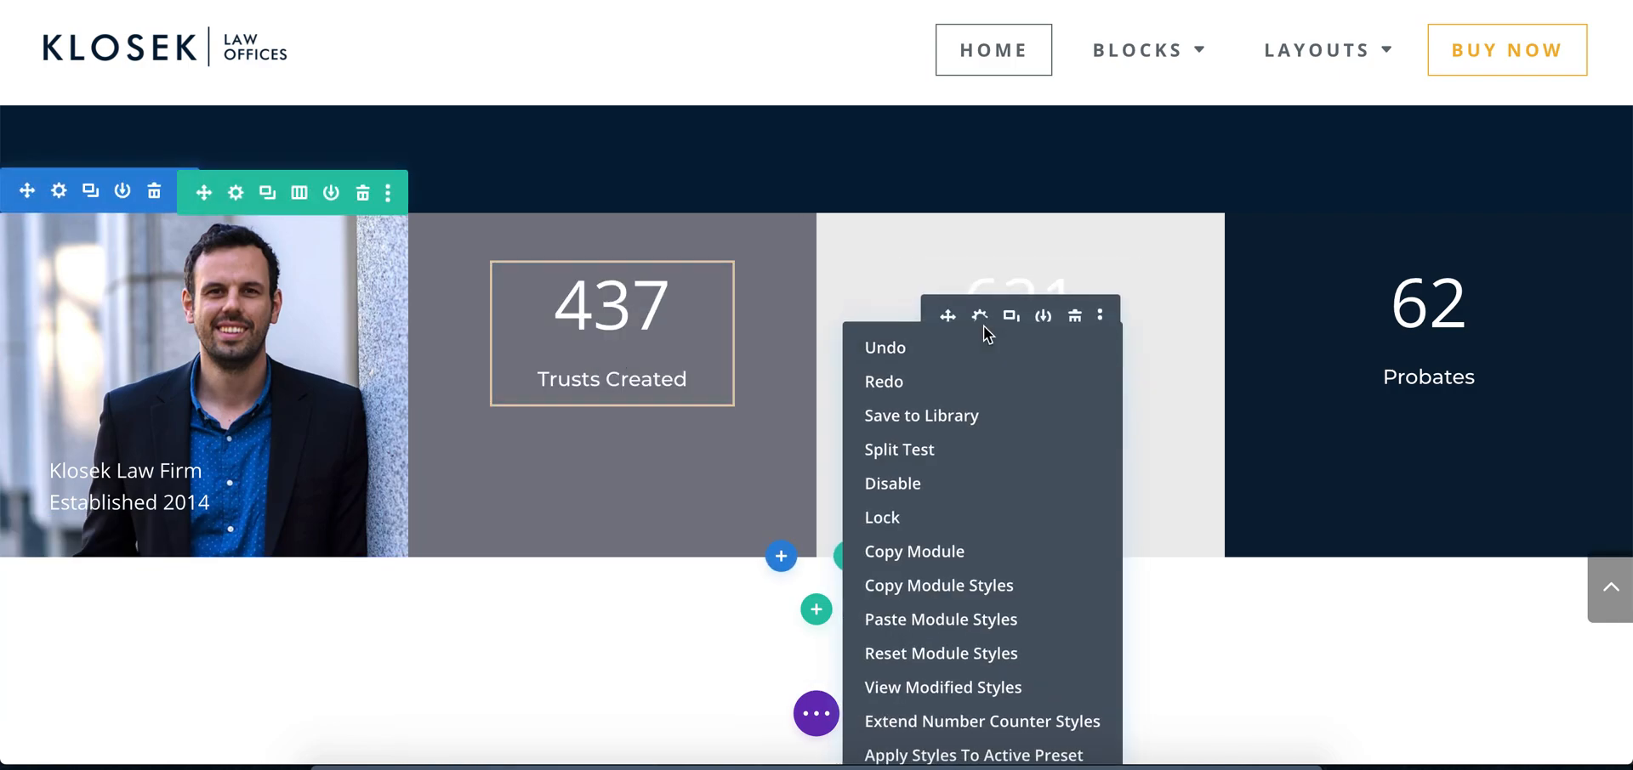
pyautogui.click(660, 303)
pyautogui.click(624, 314)
pyautogui.click(806, 346)
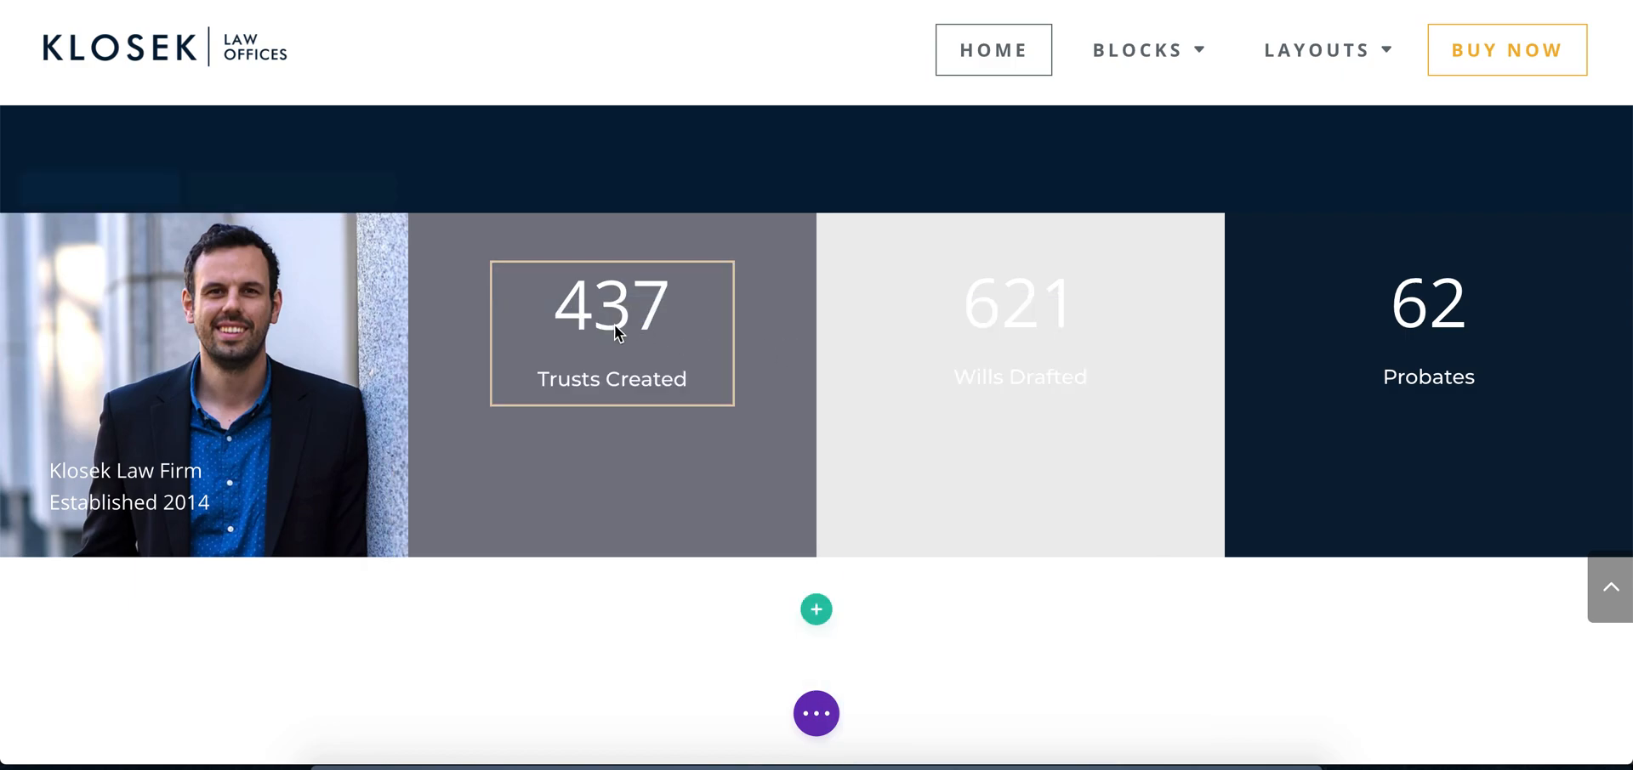
# Set the Trusts Created counter's bottom padding to 7vh, comparing the frame's height with the Photoshop mockup
pyautogui.click(577, 317)
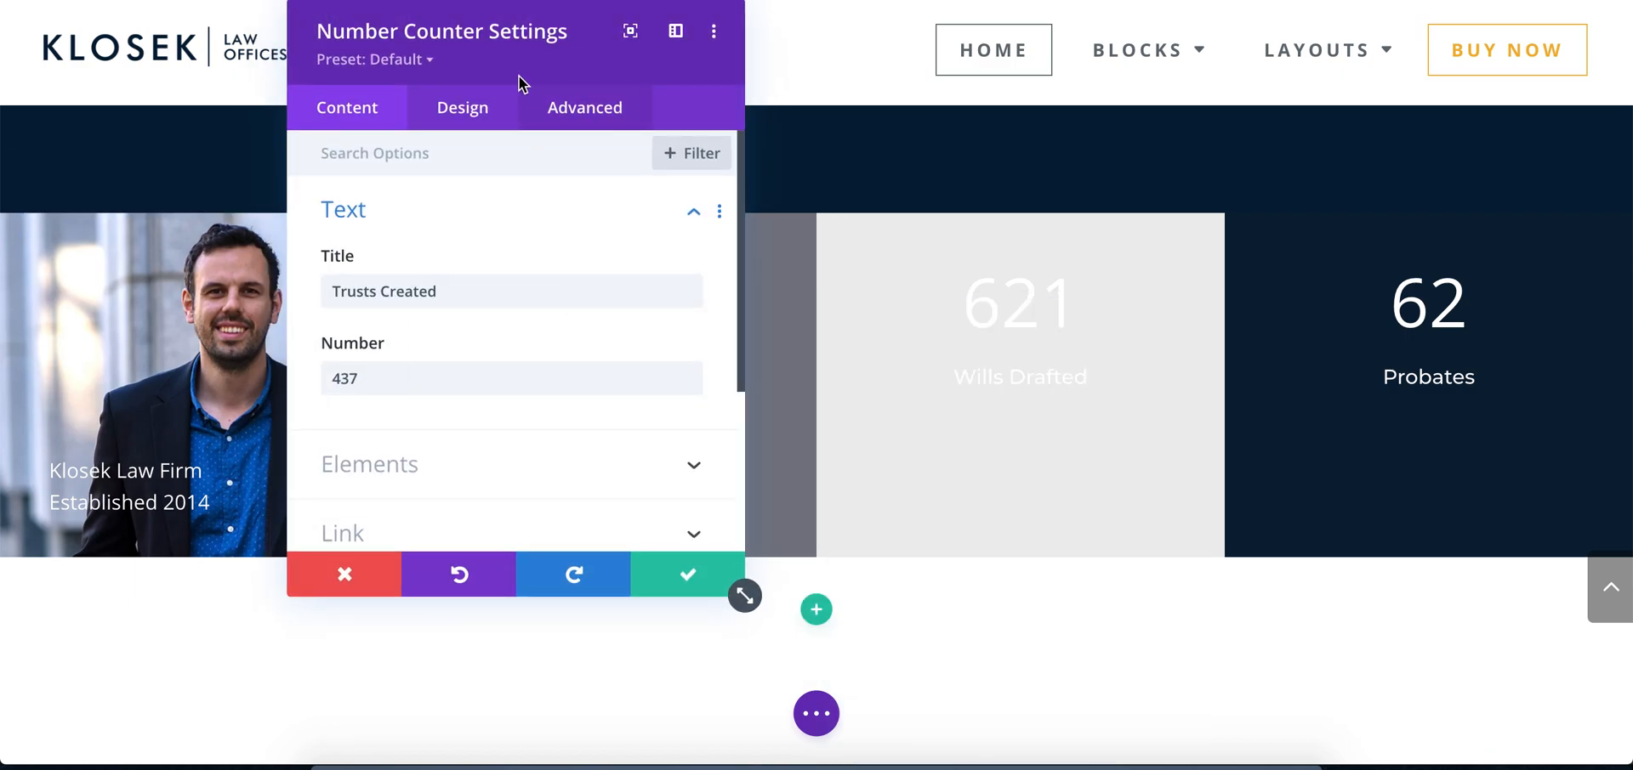
pyautogui.moveTo(499, 51); pyautogui.dragTo(1228, 91)
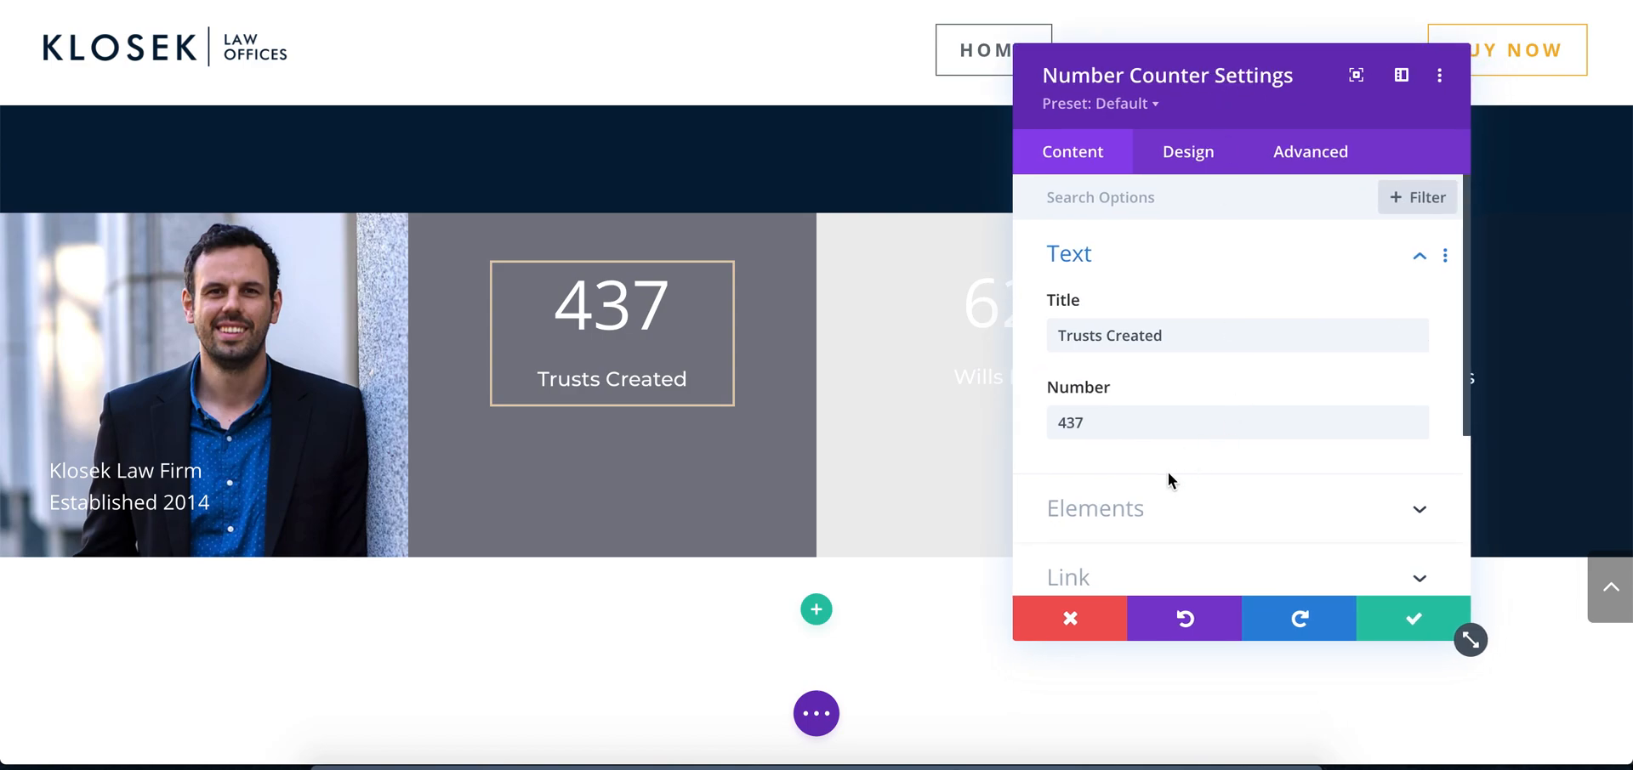
pyautogui.click(1190, 157)
pyautogui.click(1131, 527)
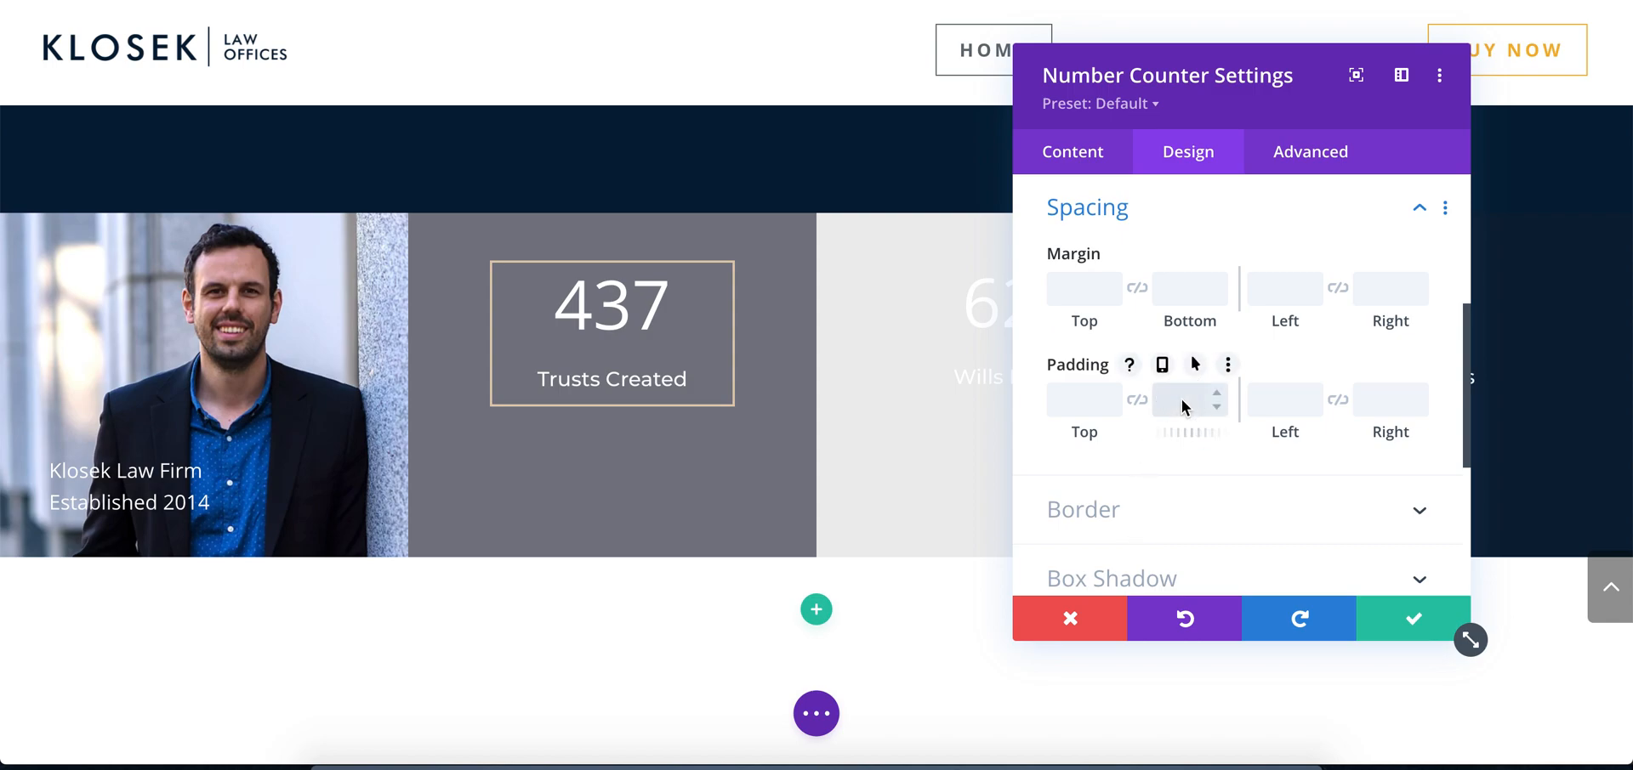
pyautogui.write('15vh')
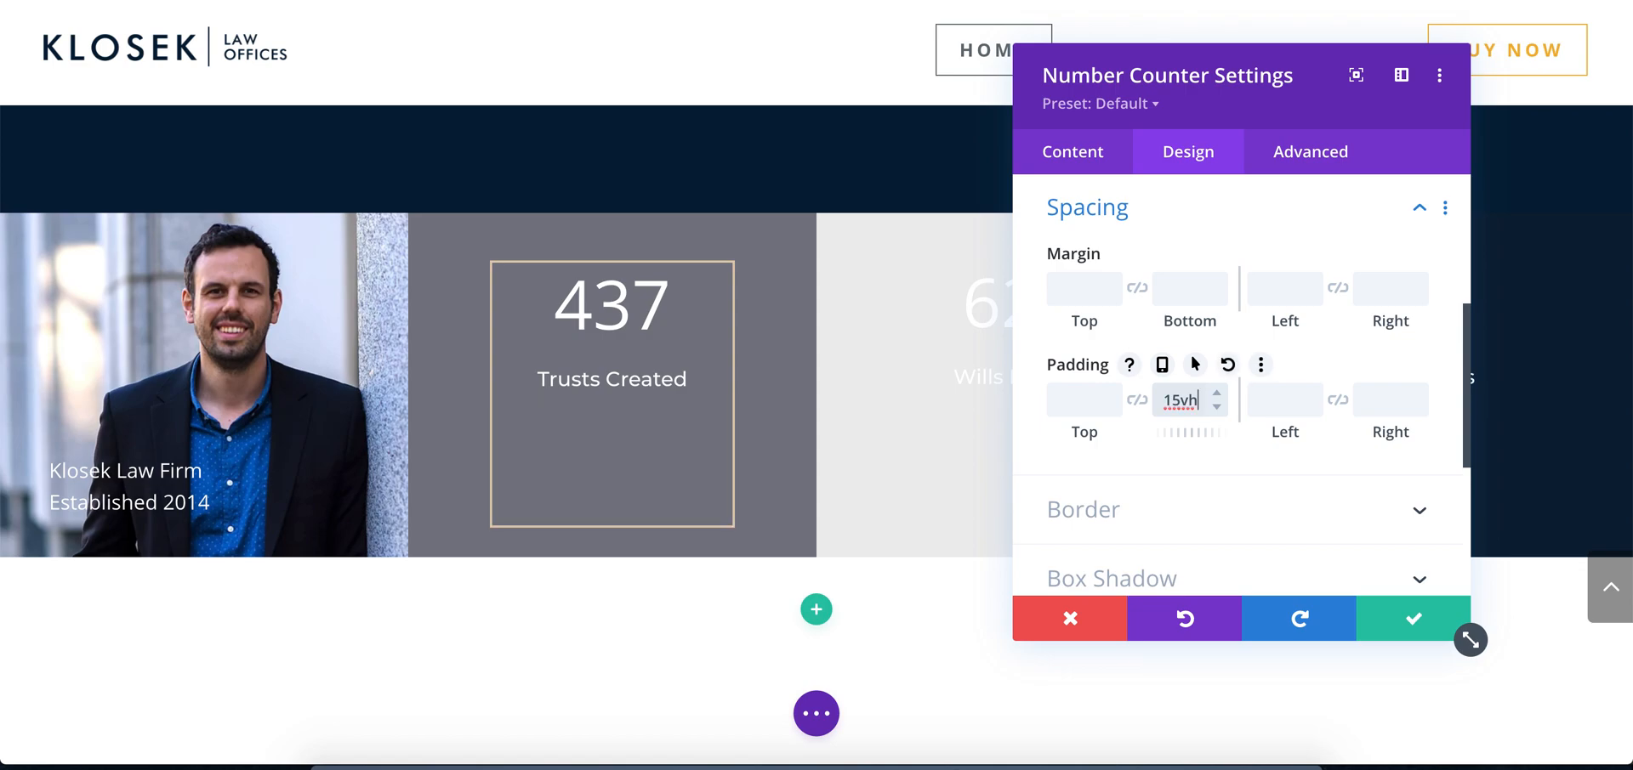
pyautogui.click(1216, 407)
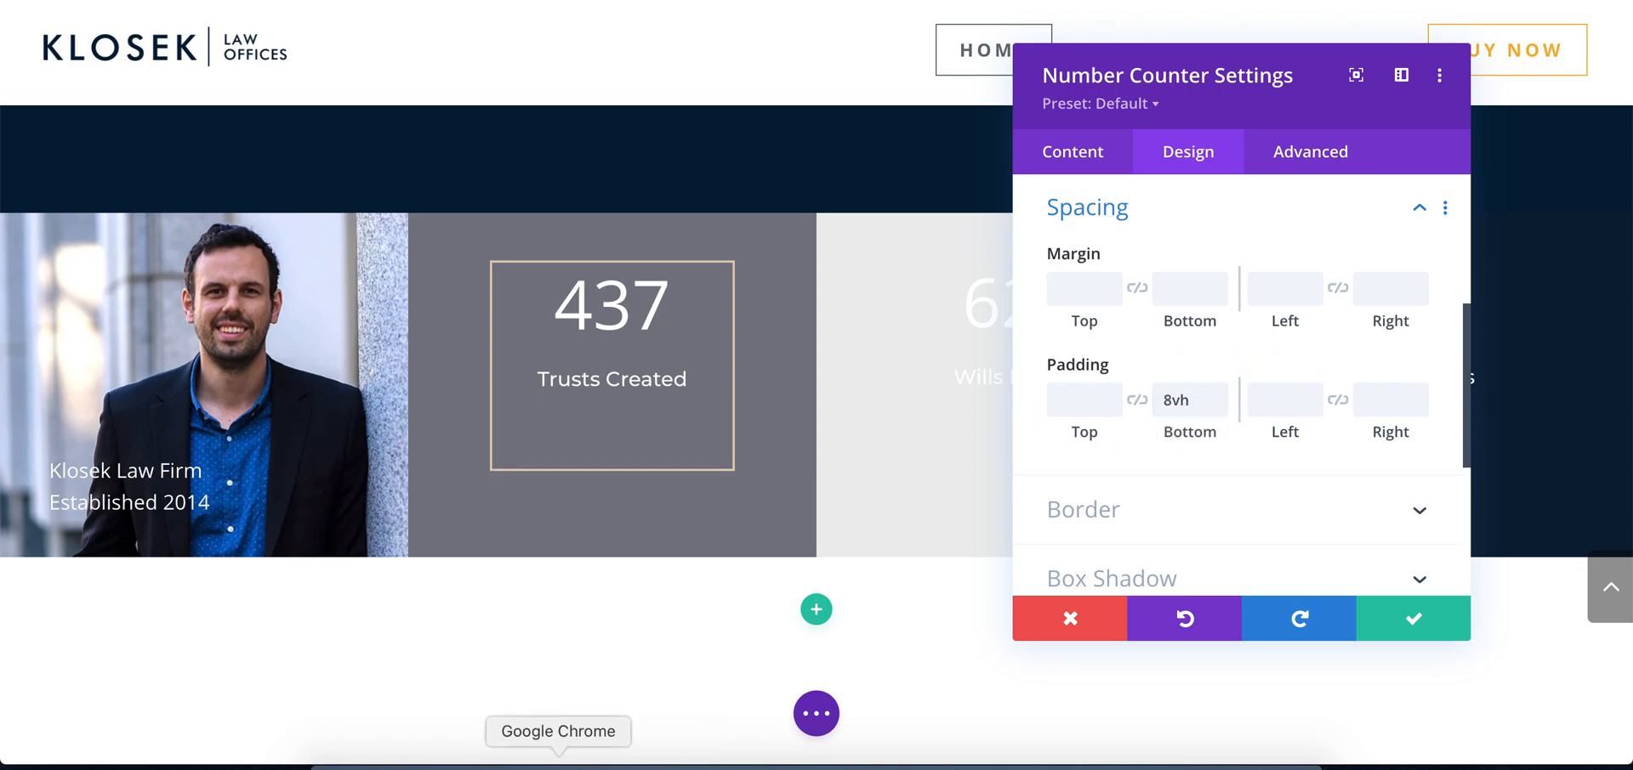
pyautogui.click(612, 764)
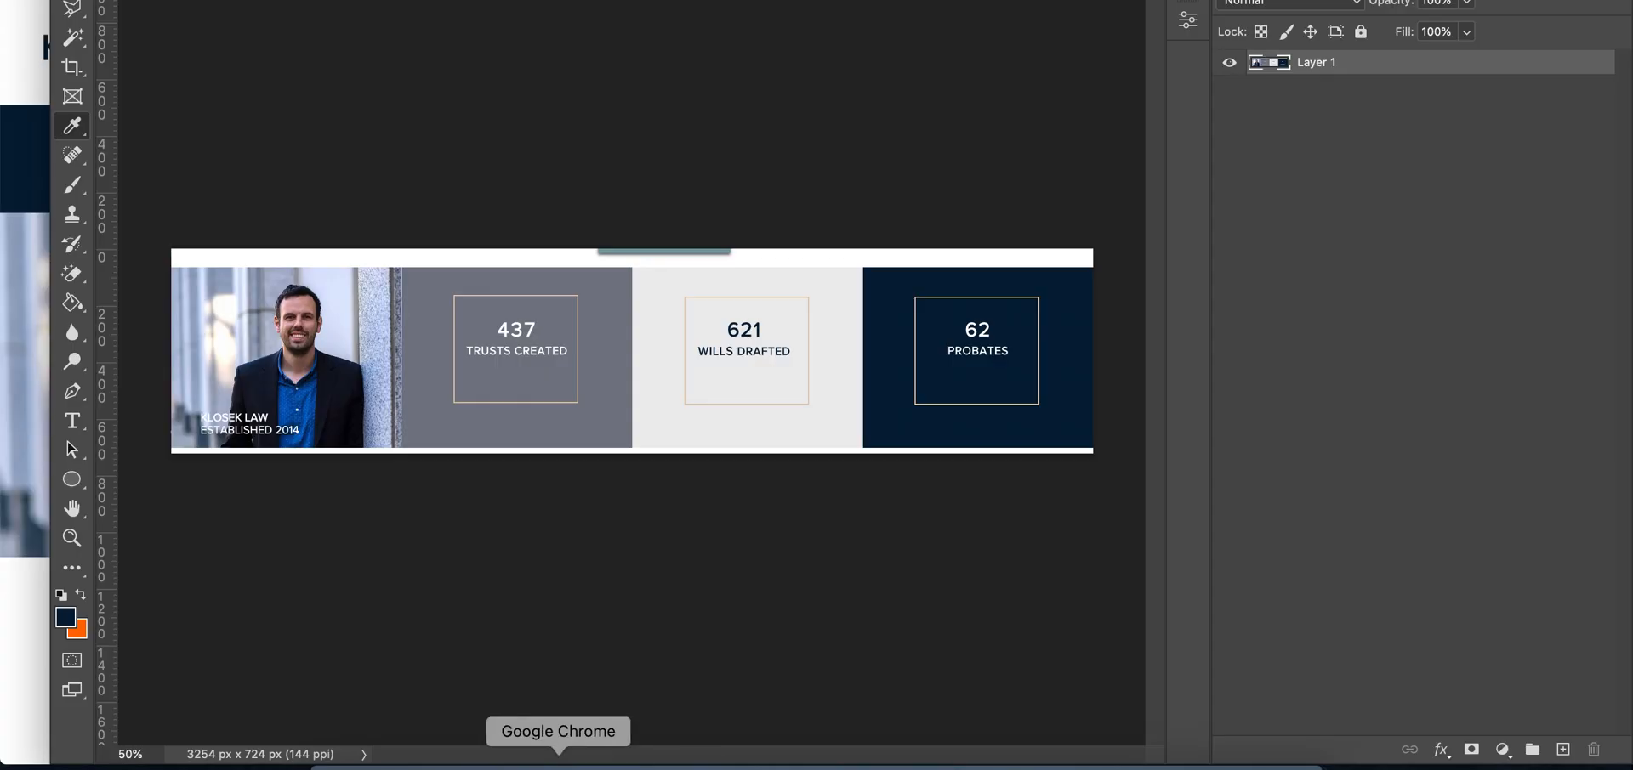
pyautogui.click(557, 764)
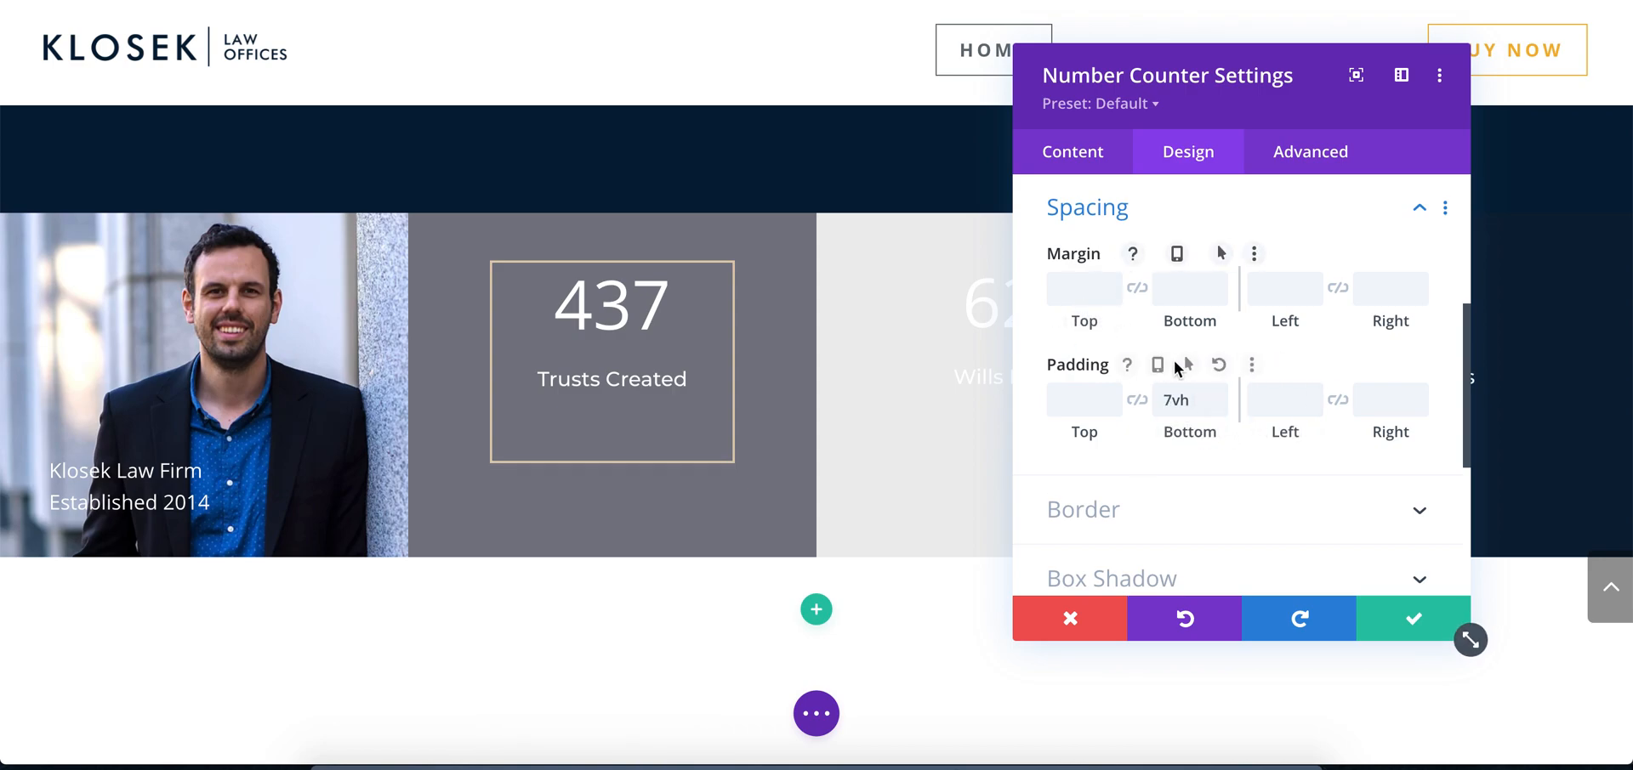
# Set the Trusts Created counter's number text size to 39px
pyautogui.scroll(4, 1182, 366)
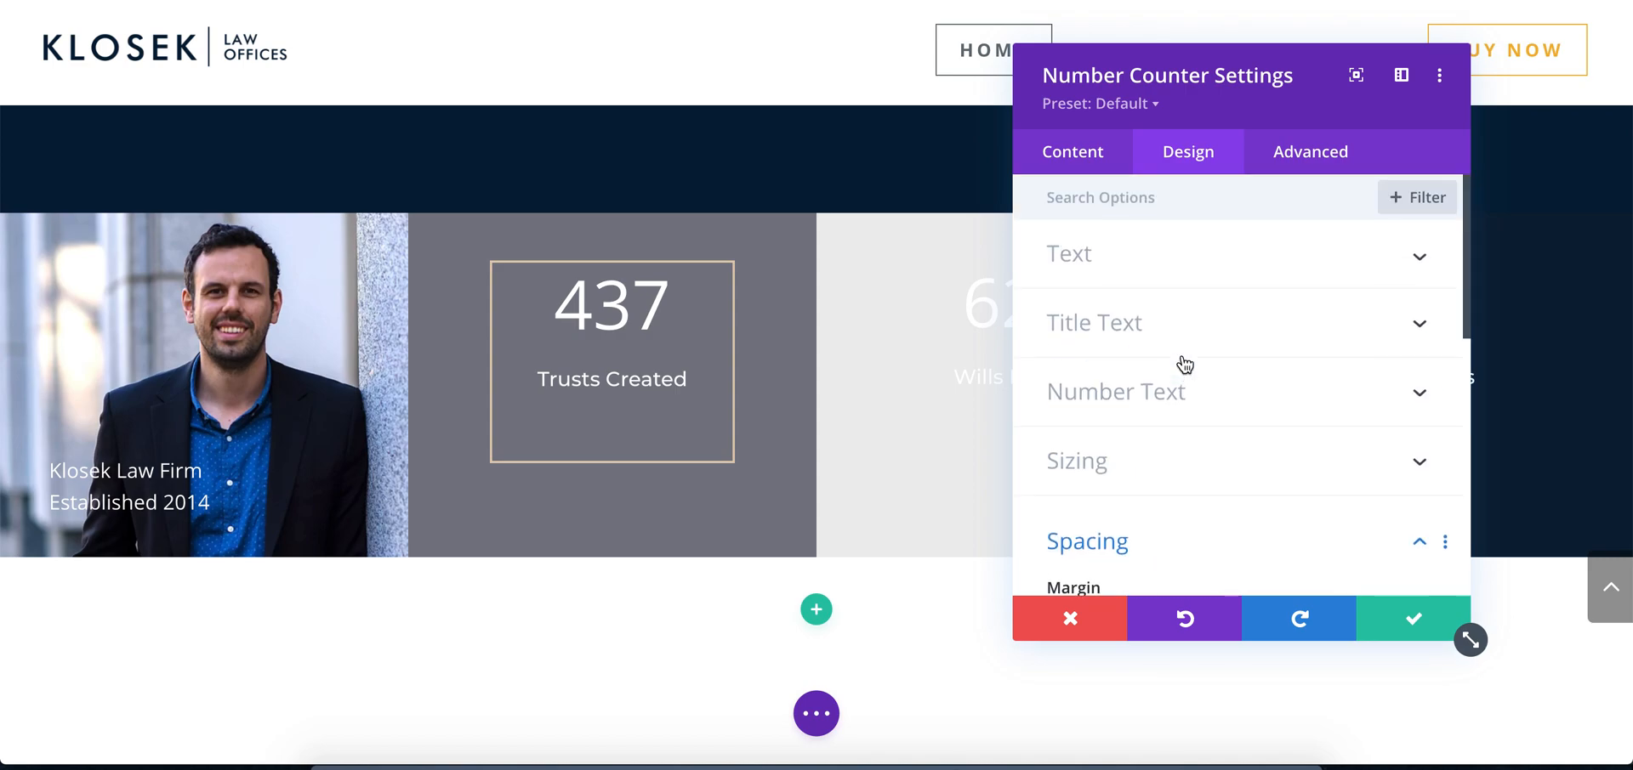
pyautogui.click(1144, 388)
pyautogui.scroll(-3, 1185, 322)
pyautogui.scroll(-3, 1187, 325)
pyautogui.moveTo(1190, 391); pyautogui.dragTo(1143, 401)
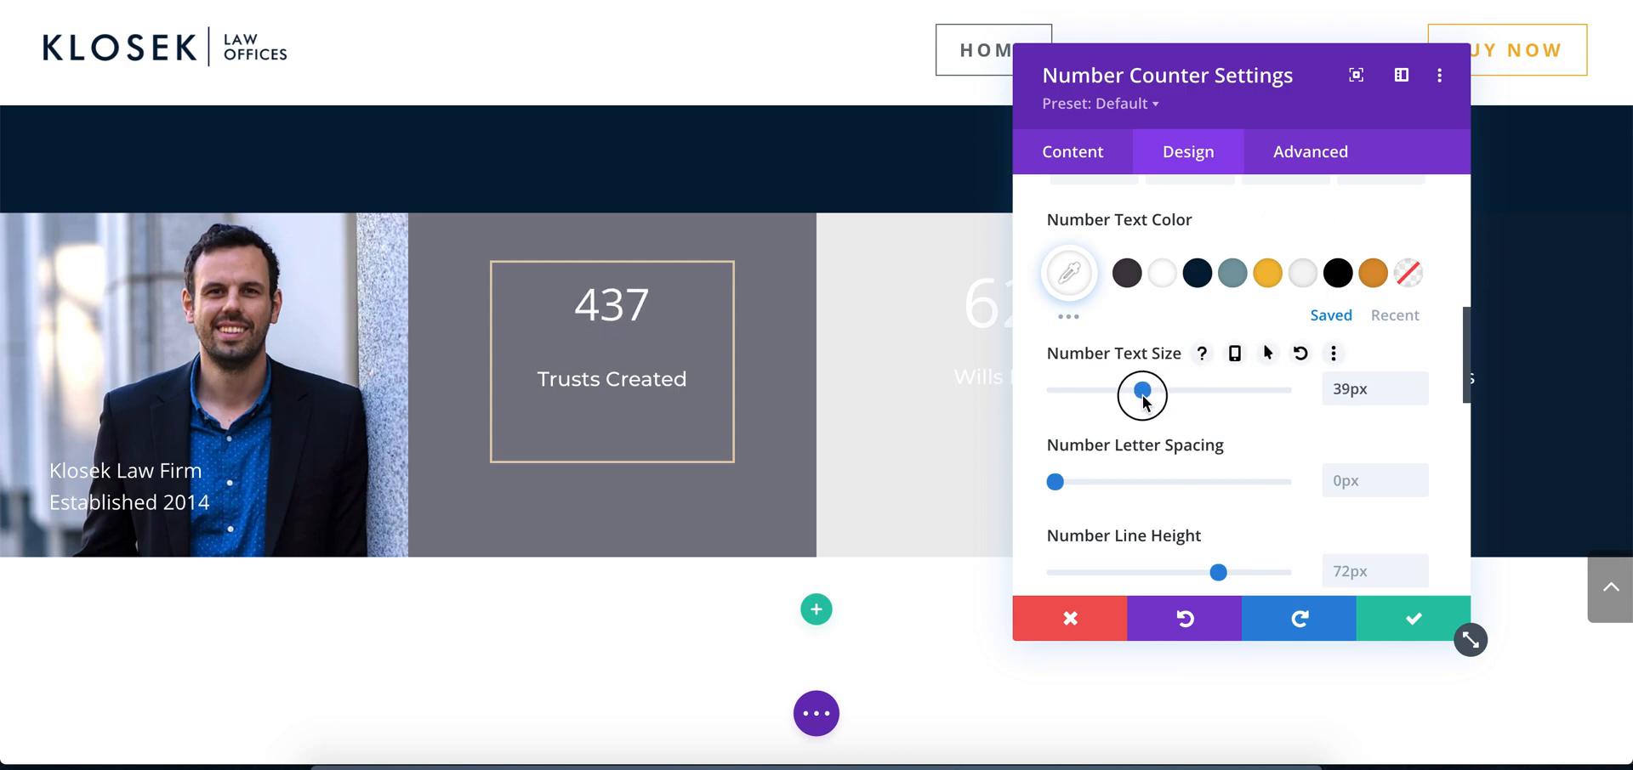
# Make the Trusts Created counter's title uppercase and compare it with the mockup in Photoshop, returning to Chrome
pyautogui.scroll(-5, 1143, 401)
pyautogui.scroll(-3, 1144, 405)
pyautogui.scroll(10, 1143, 403)
pyautogui.scroll(5, 1142, 396)
pyautogui.click(1165, 320)
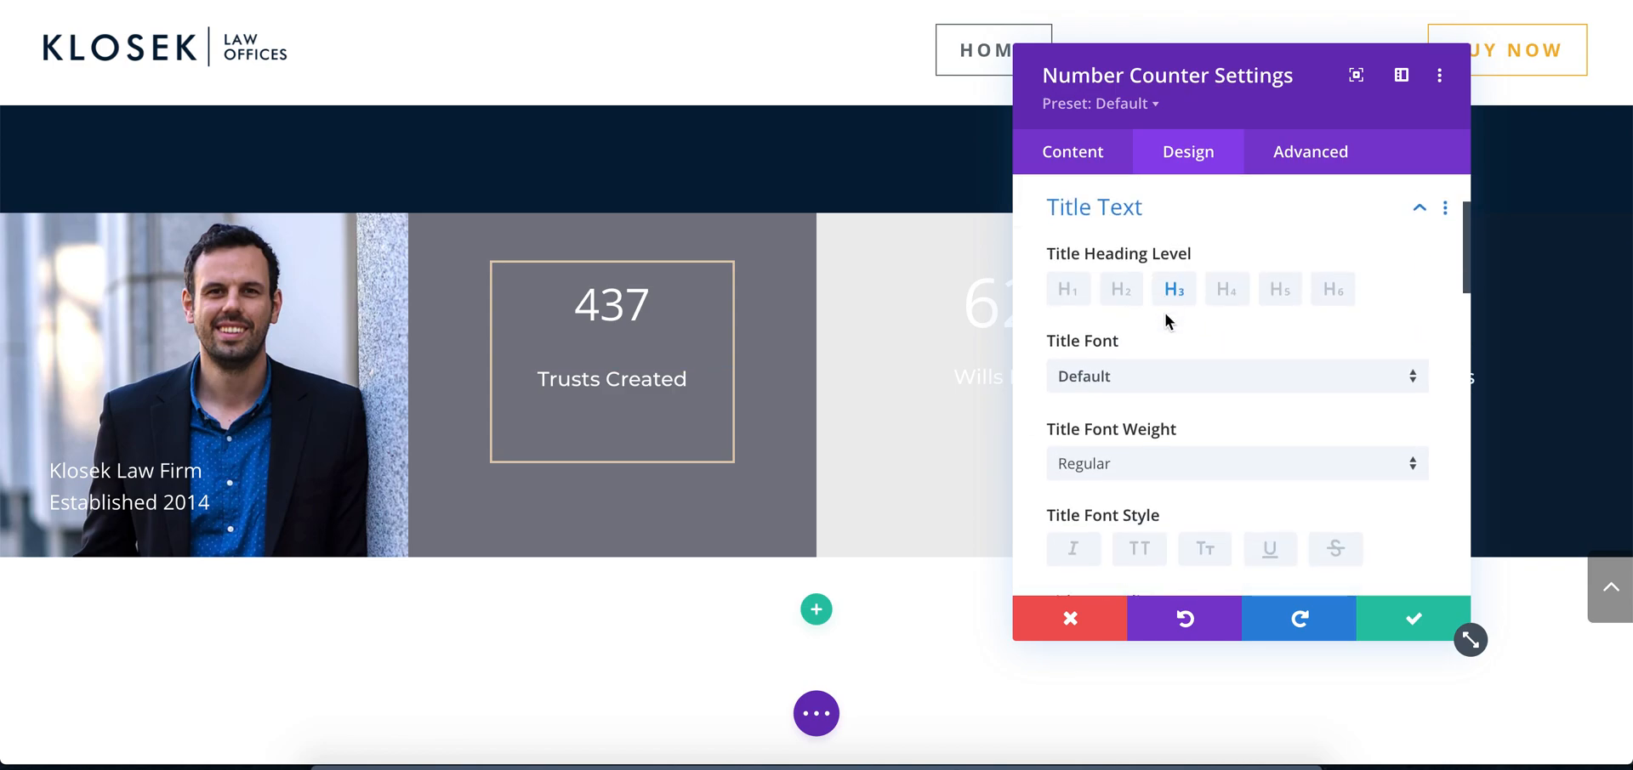
pyautogui.scroll(-3, 1165, 321)
pyautogui.click(1139, 440)
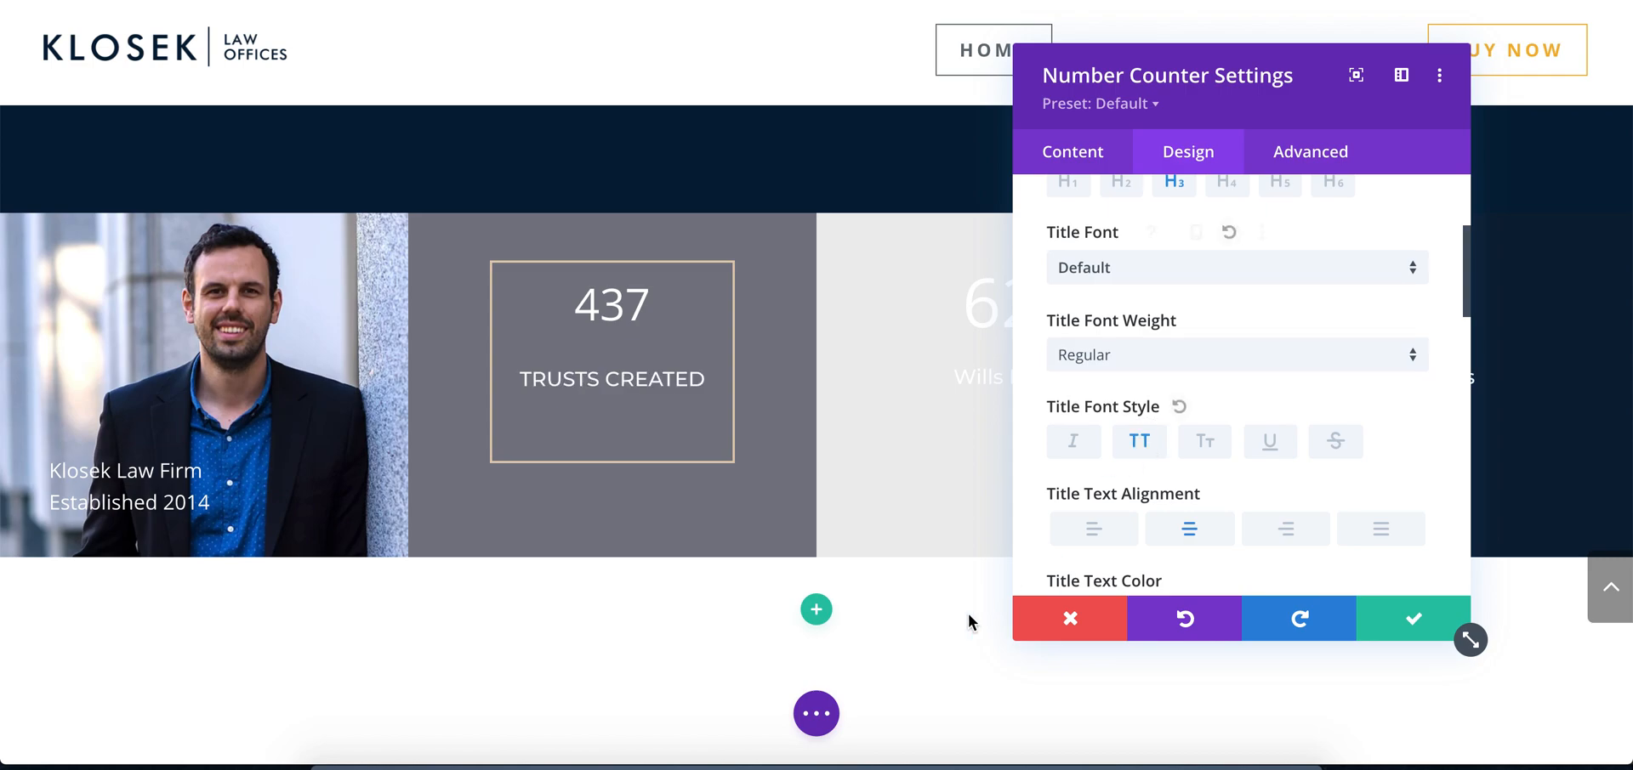
pyautogui.click(612, 761)
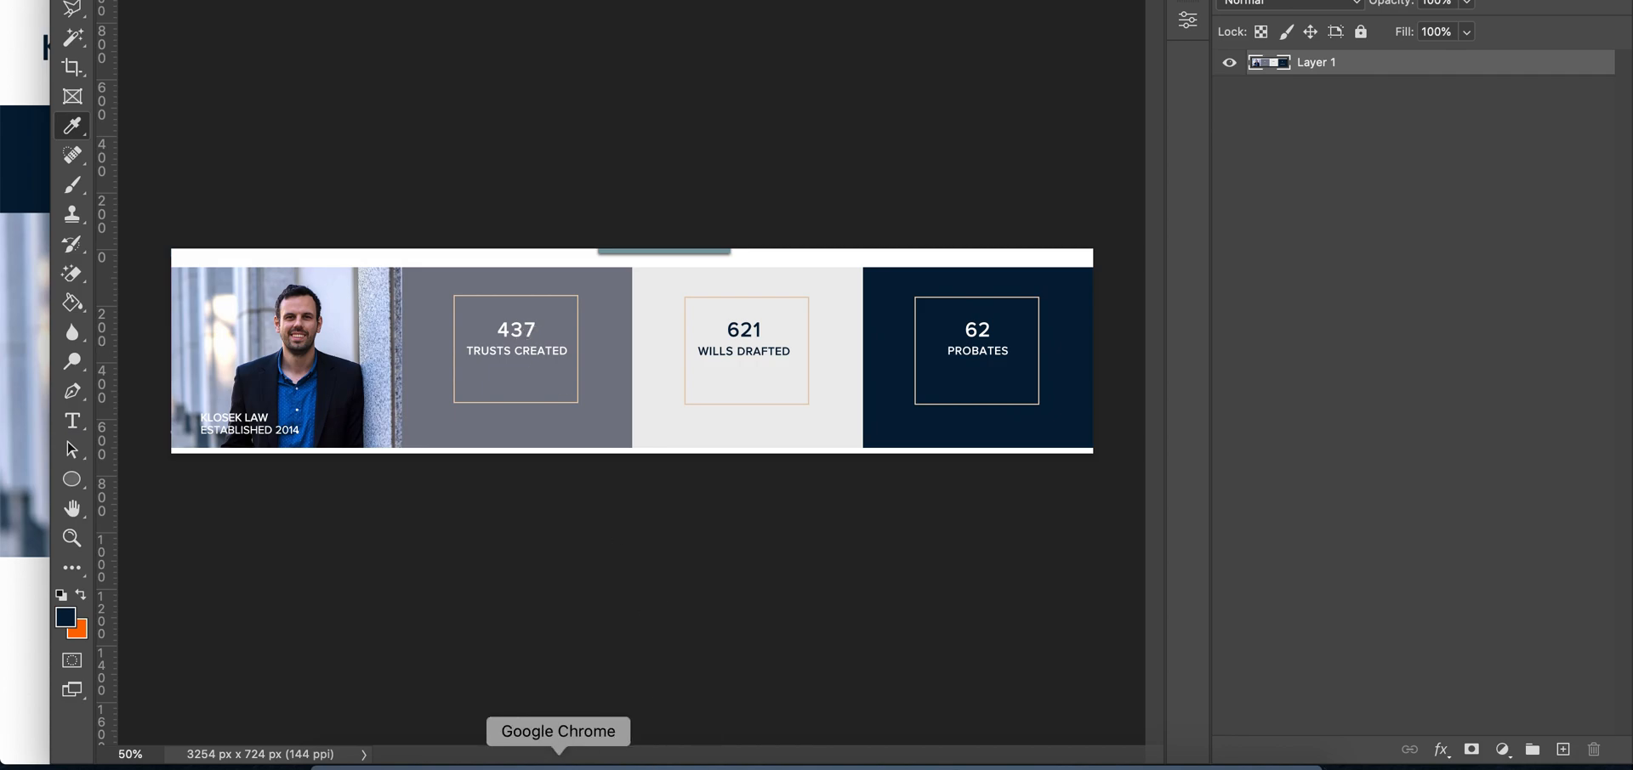
pyautogui.click(557, 762)
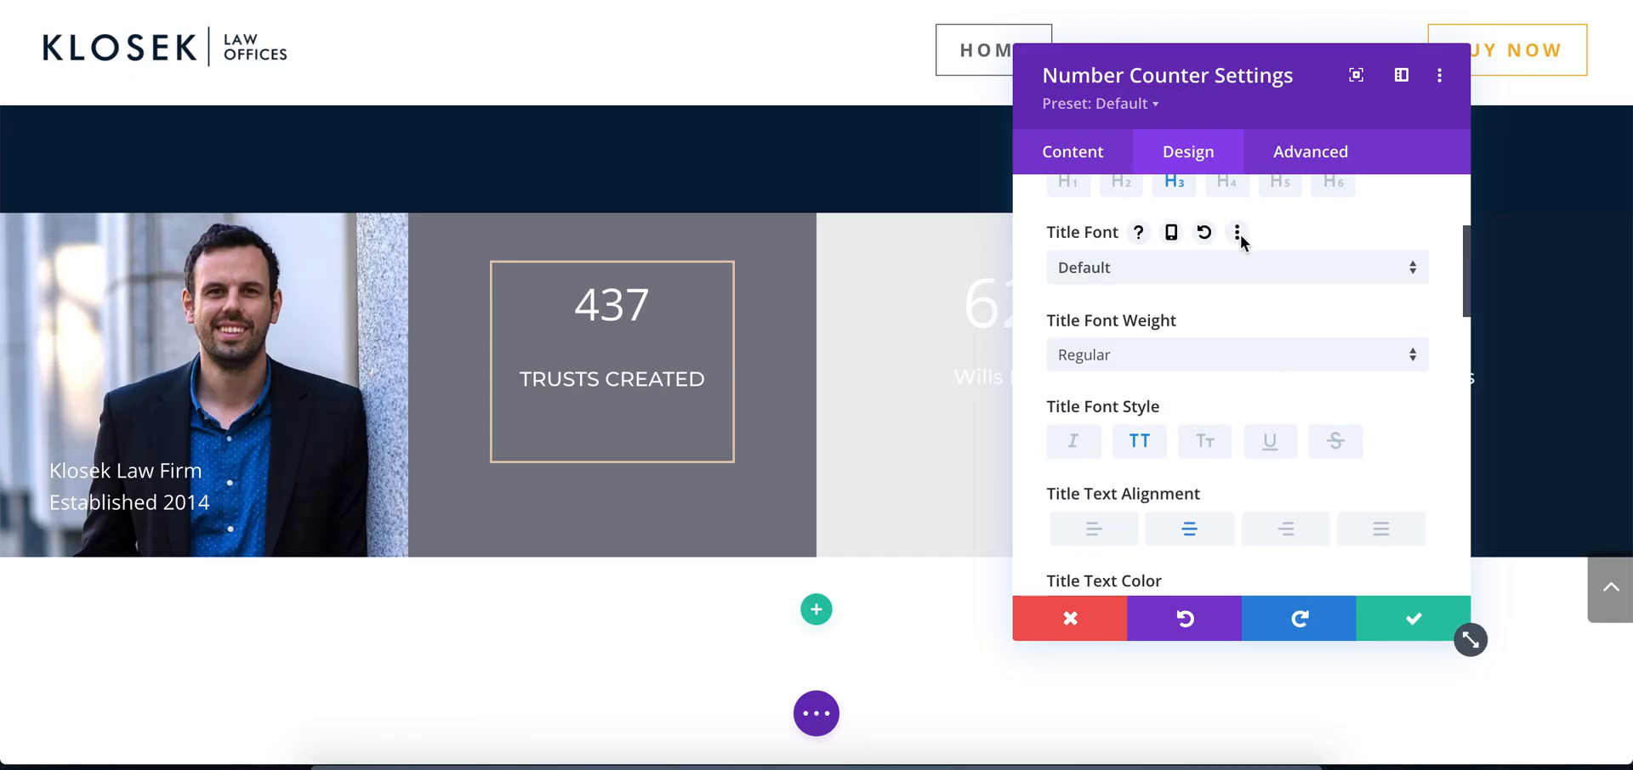
# Try number line heights of 1em and 62px on the Trusts Created counter, resetting to the default after each
pyautogui.scroll(3, 1240, 235)
pyautogui.click(1173, 333)
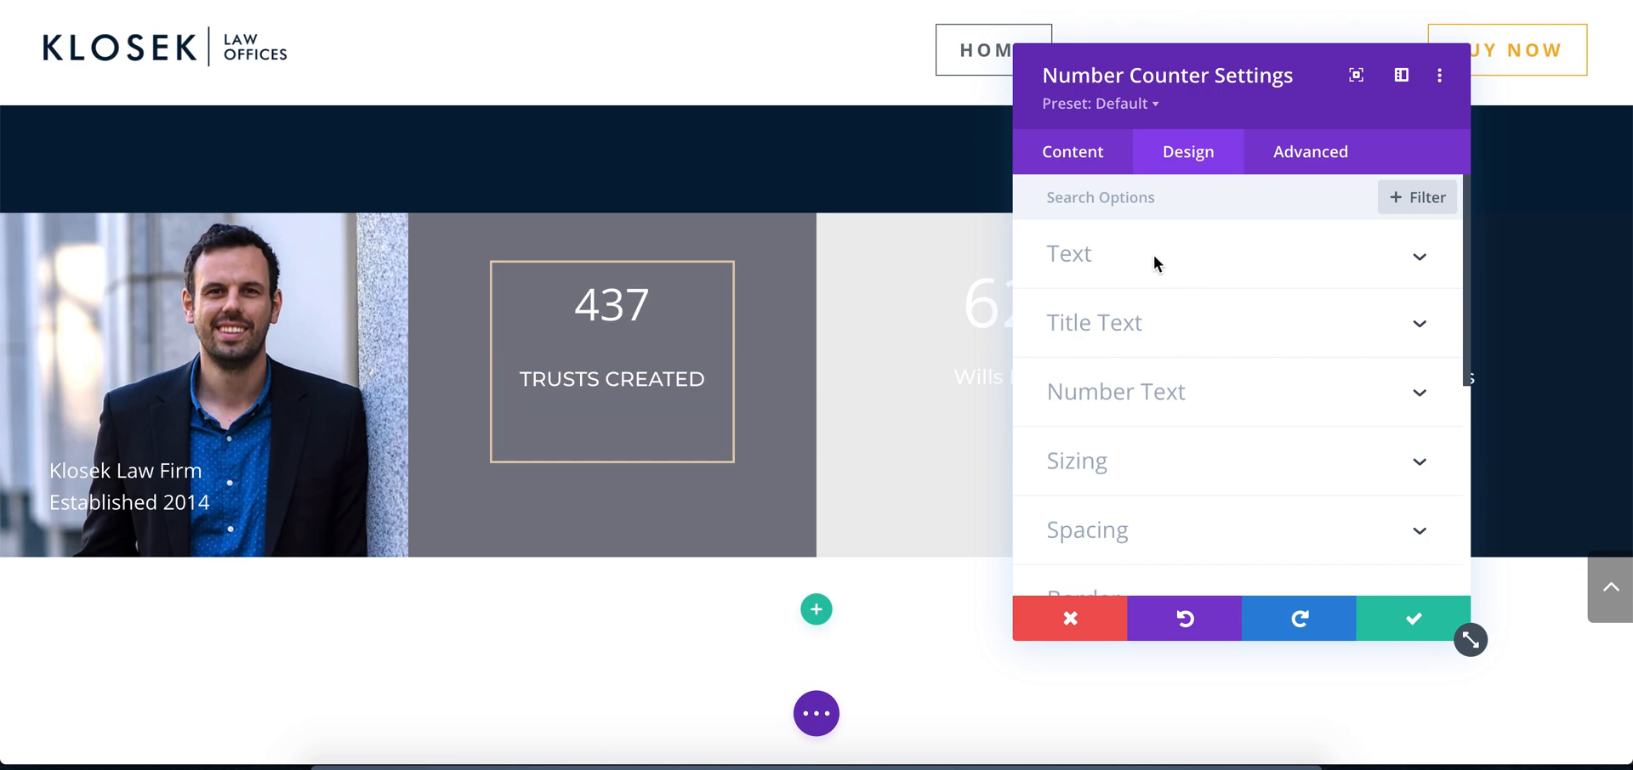
pyautogui.click(1116, 389)
pyautogui.scroll(-5, 1226, 366)
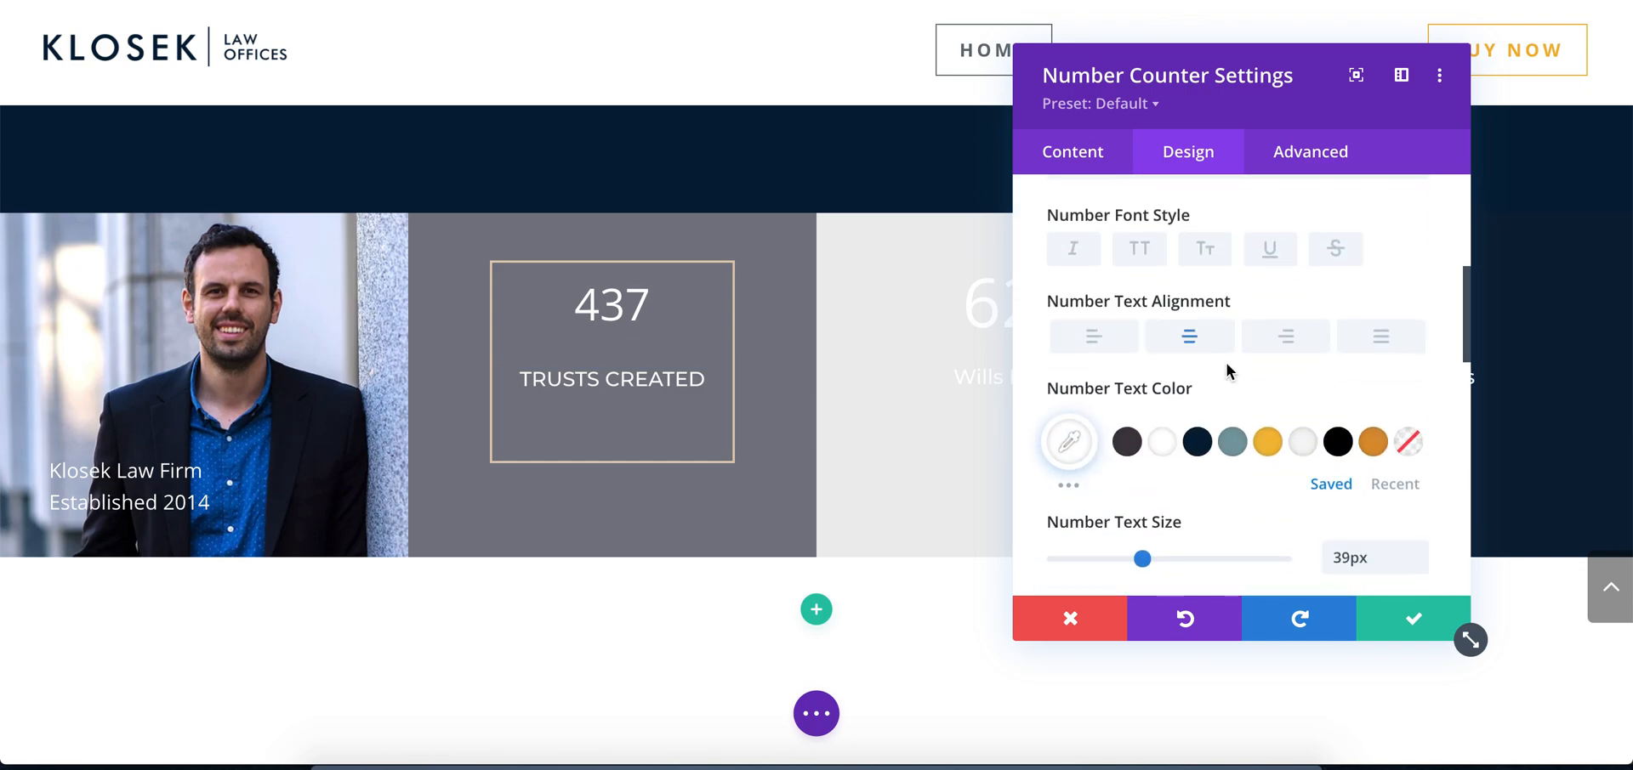
pyautogui.scroll(-2, 1227, 360)
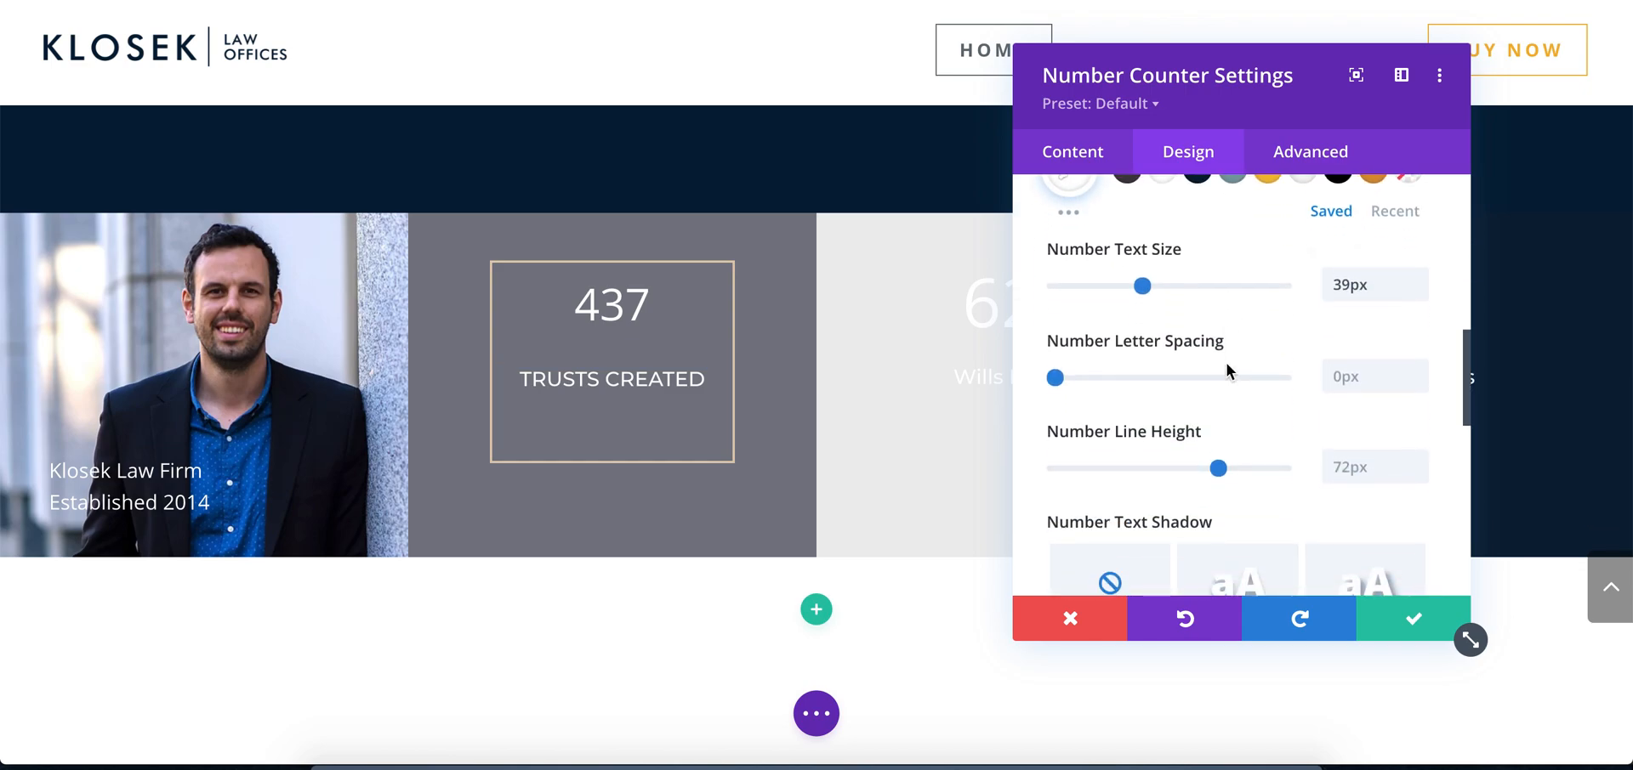
pyautogui.scroll(-1, 1226, 361)
pyautogui.click(1343, 385)
pyautogui.write('1em')
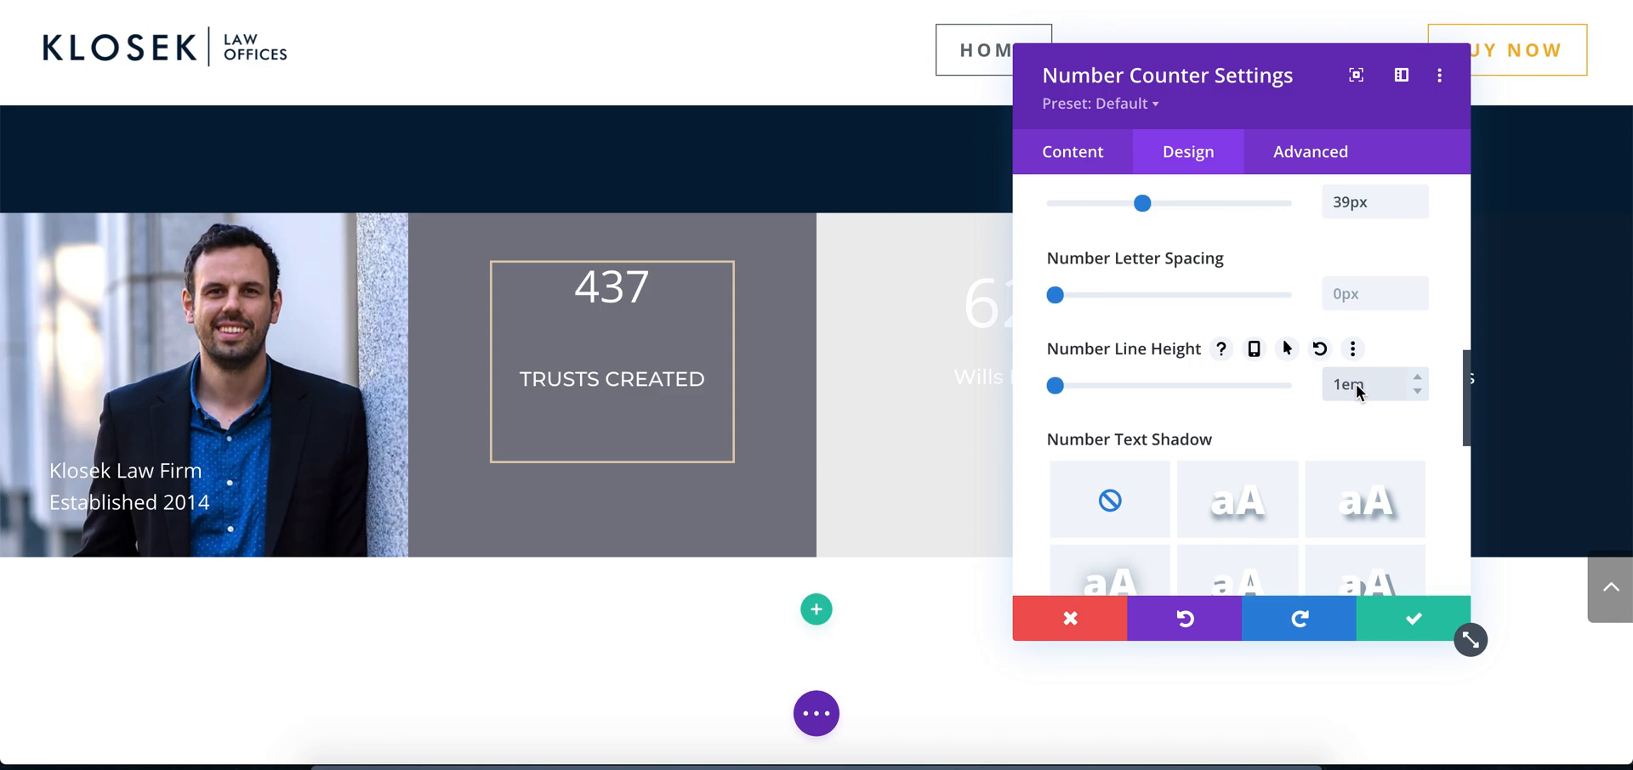
pyautogui.click(1319, 349)
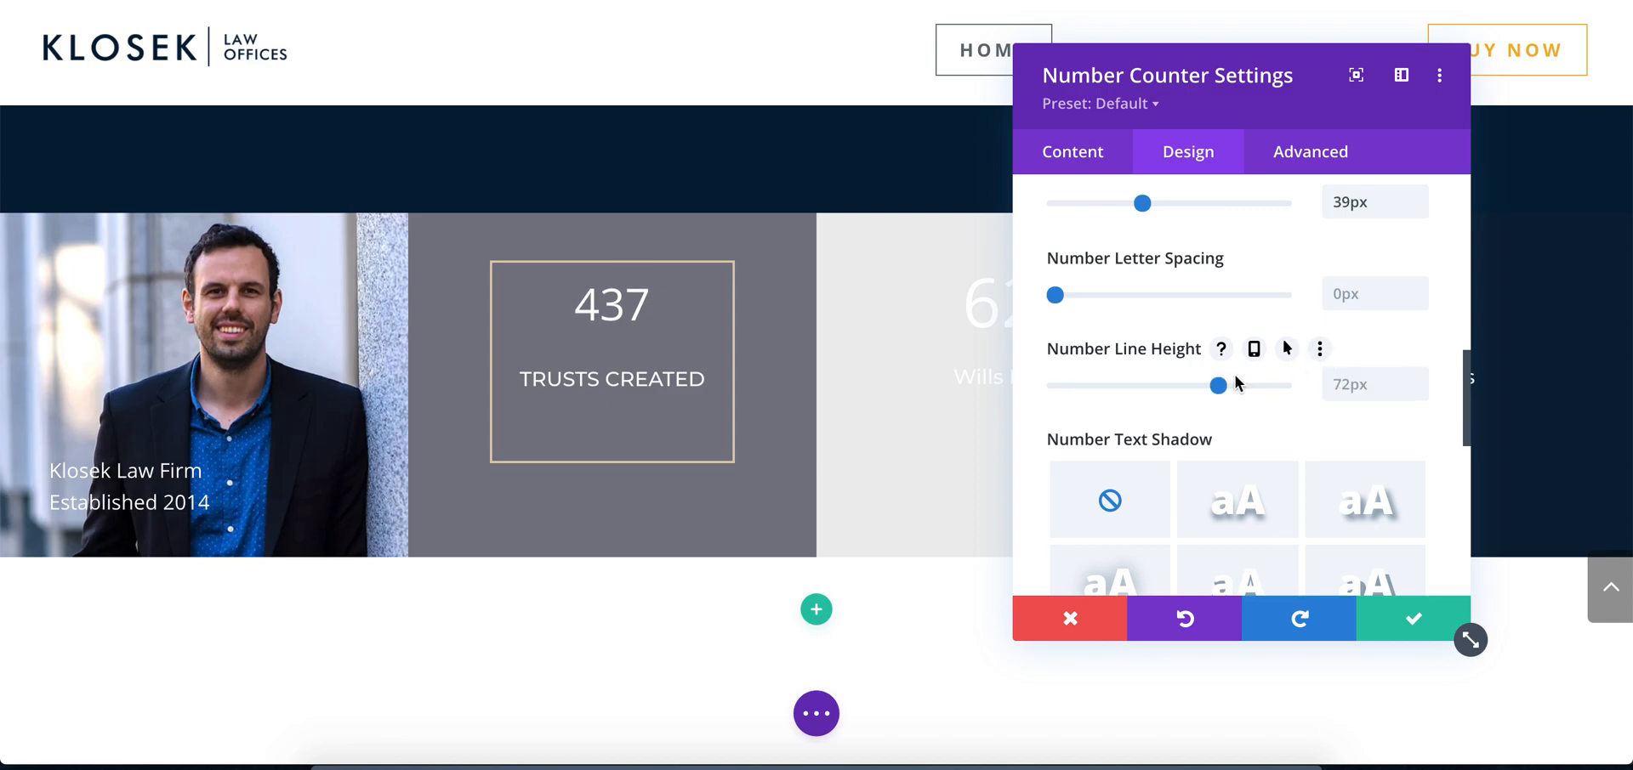
pyautogui.moveTo(1219, 388)
pyautogui.mouseDown()
pyautogui.moveTo(1300, 389)
pyautogui.moveTo(1196, 386)
pyautogui.mouseUp()
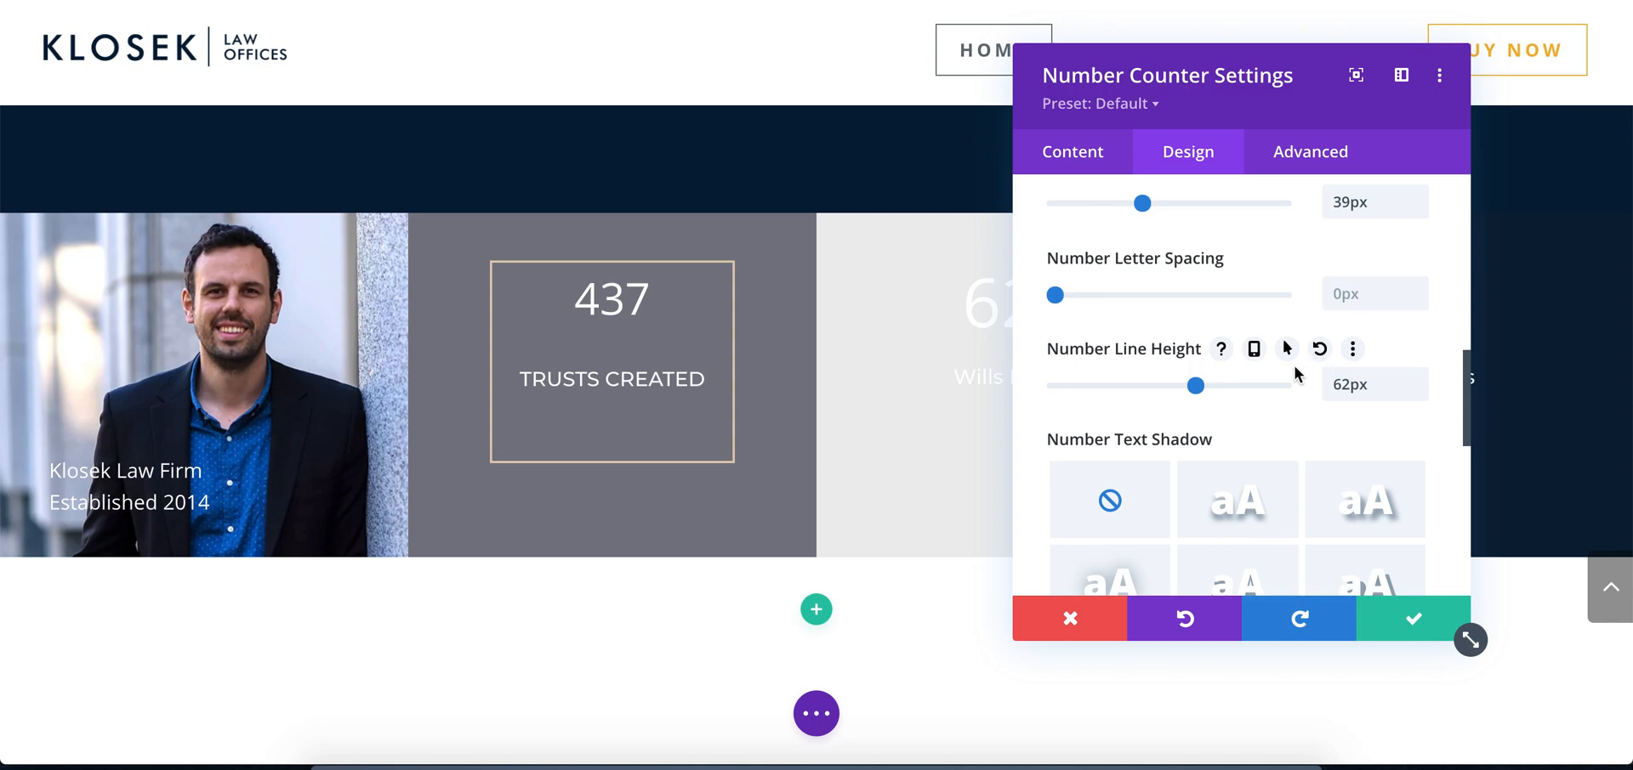
pyautogui.click(1318, 349)
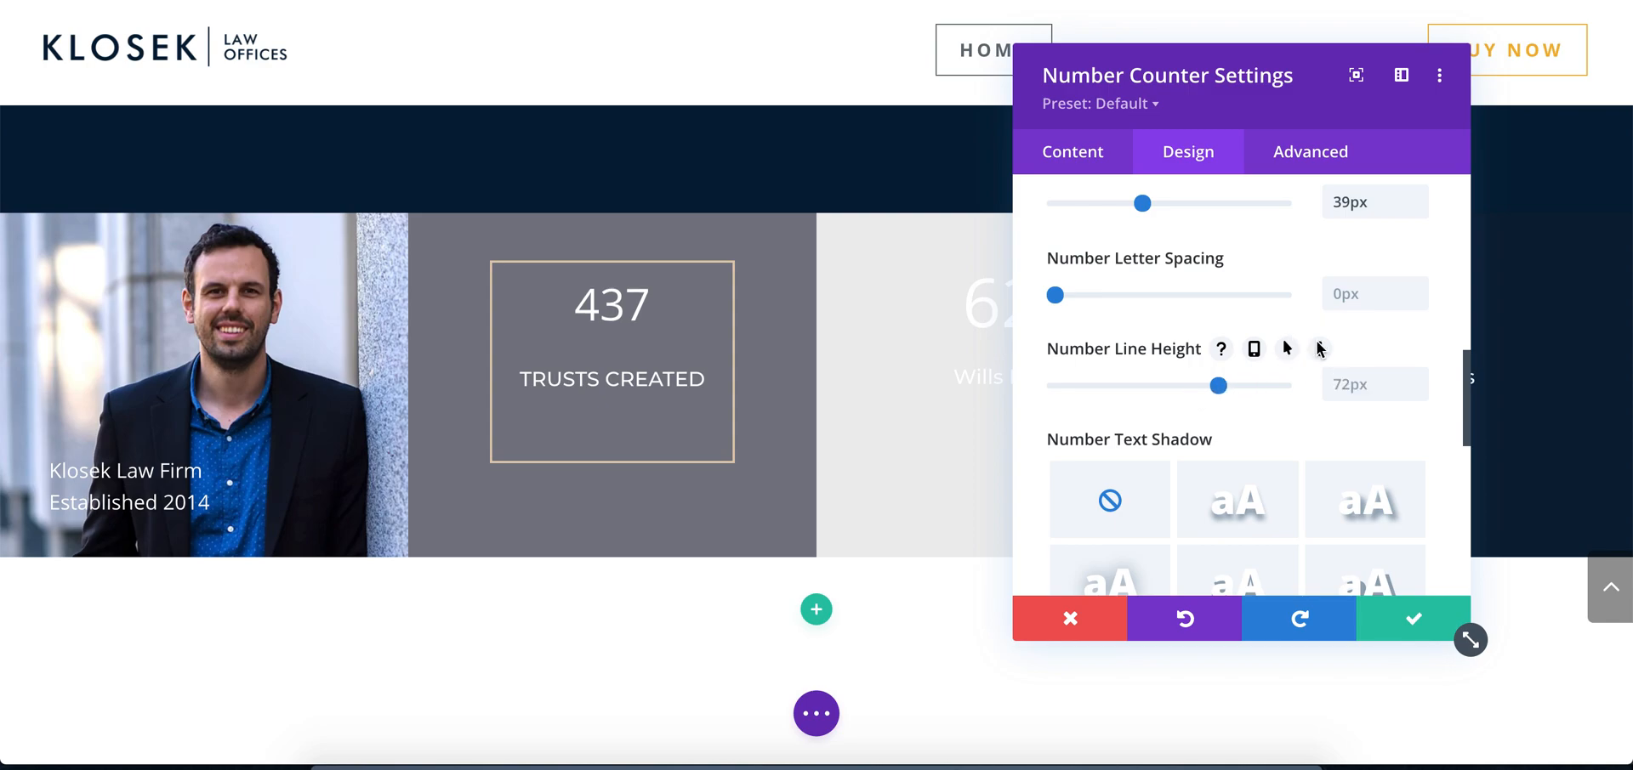
# Add the custom CSS margin-bottom:0; to the Trusts Created counter's Percent element and check it against the Photoshop mockup
pyautogui.click(1304, 151)
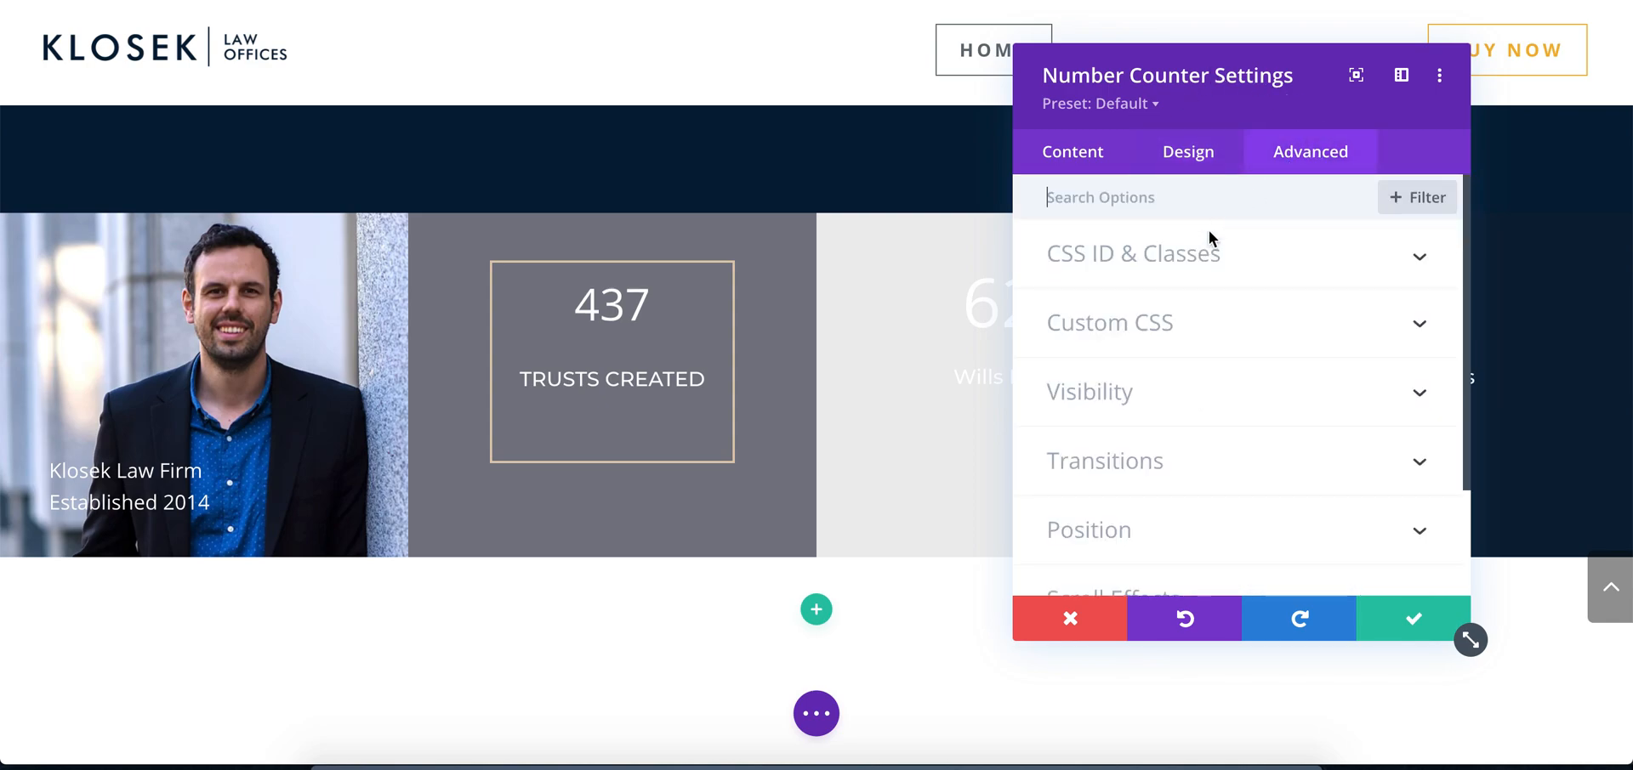
pyautogui.click(1167, 325)
pyautogui.scroll(-7, 1221, 391)
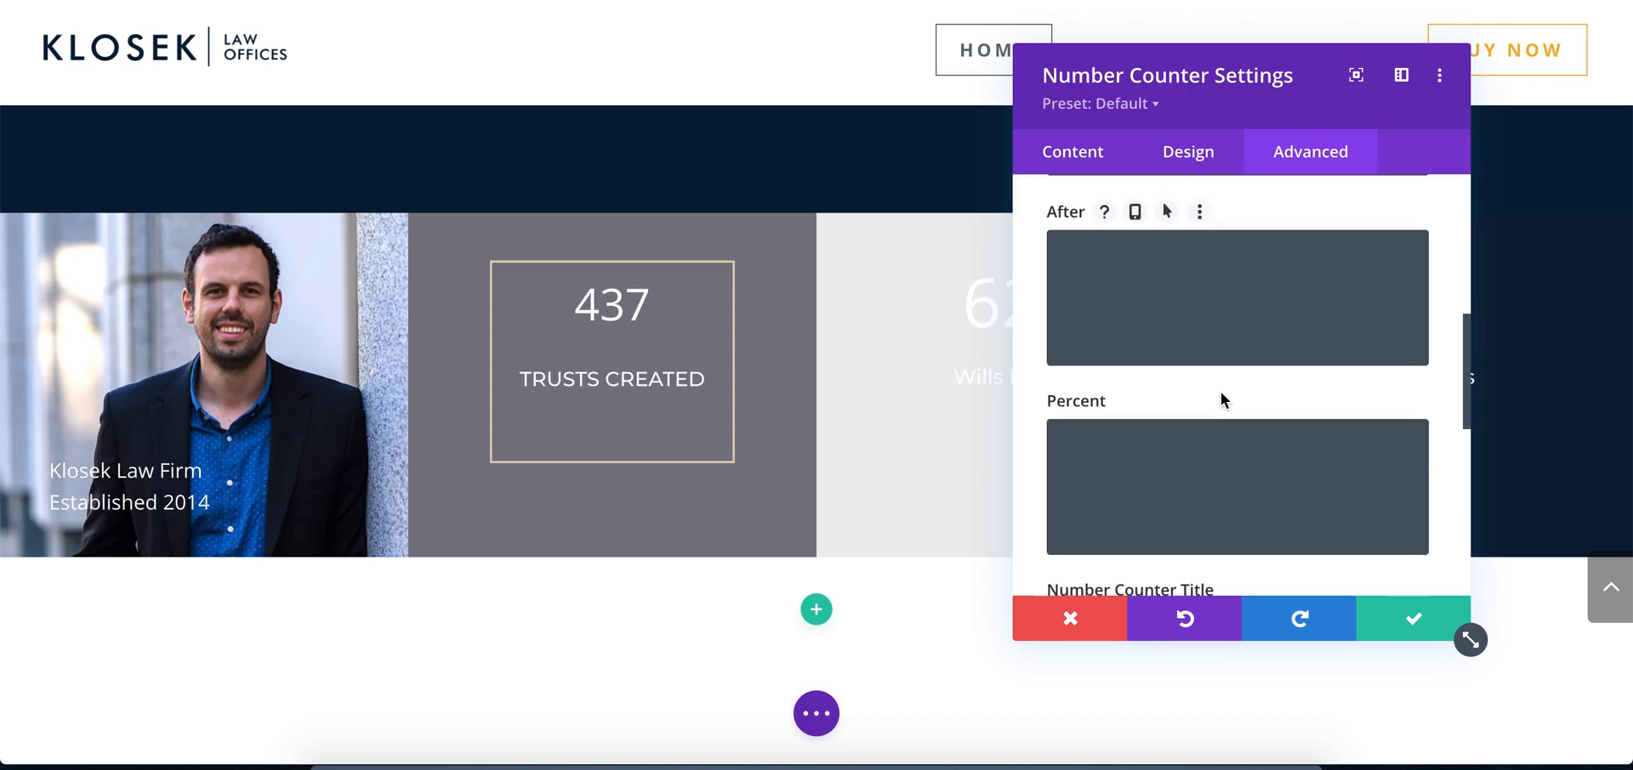
pyautogui.scroll(-4, 1221, 388)
pyautogui.scroll(2, 1221, 387)
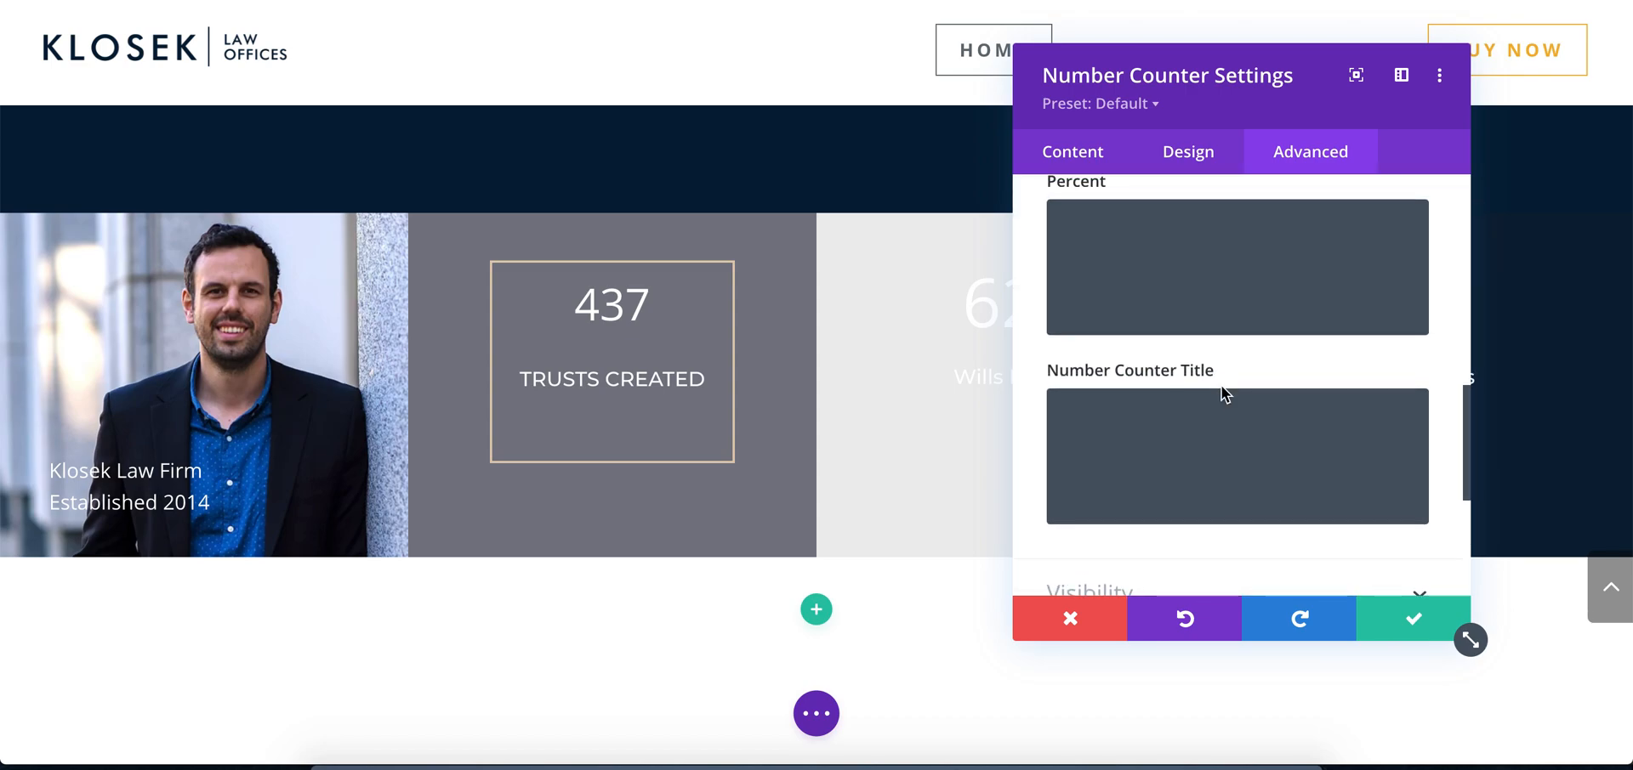
pyautogui.scroll(5, 1221, 388)
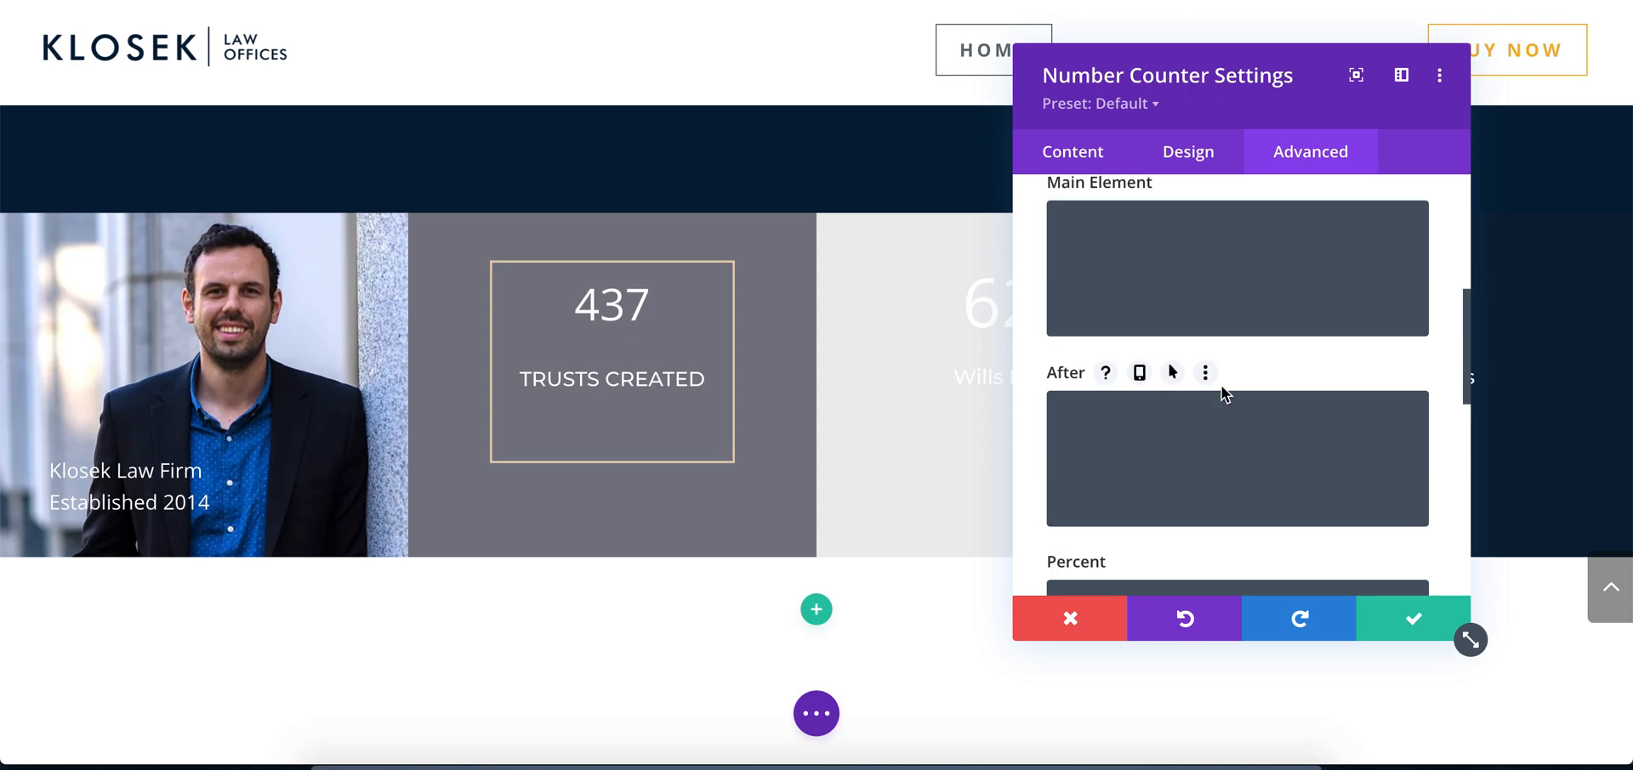
pyautogui.scroll(2, 1223, 381)
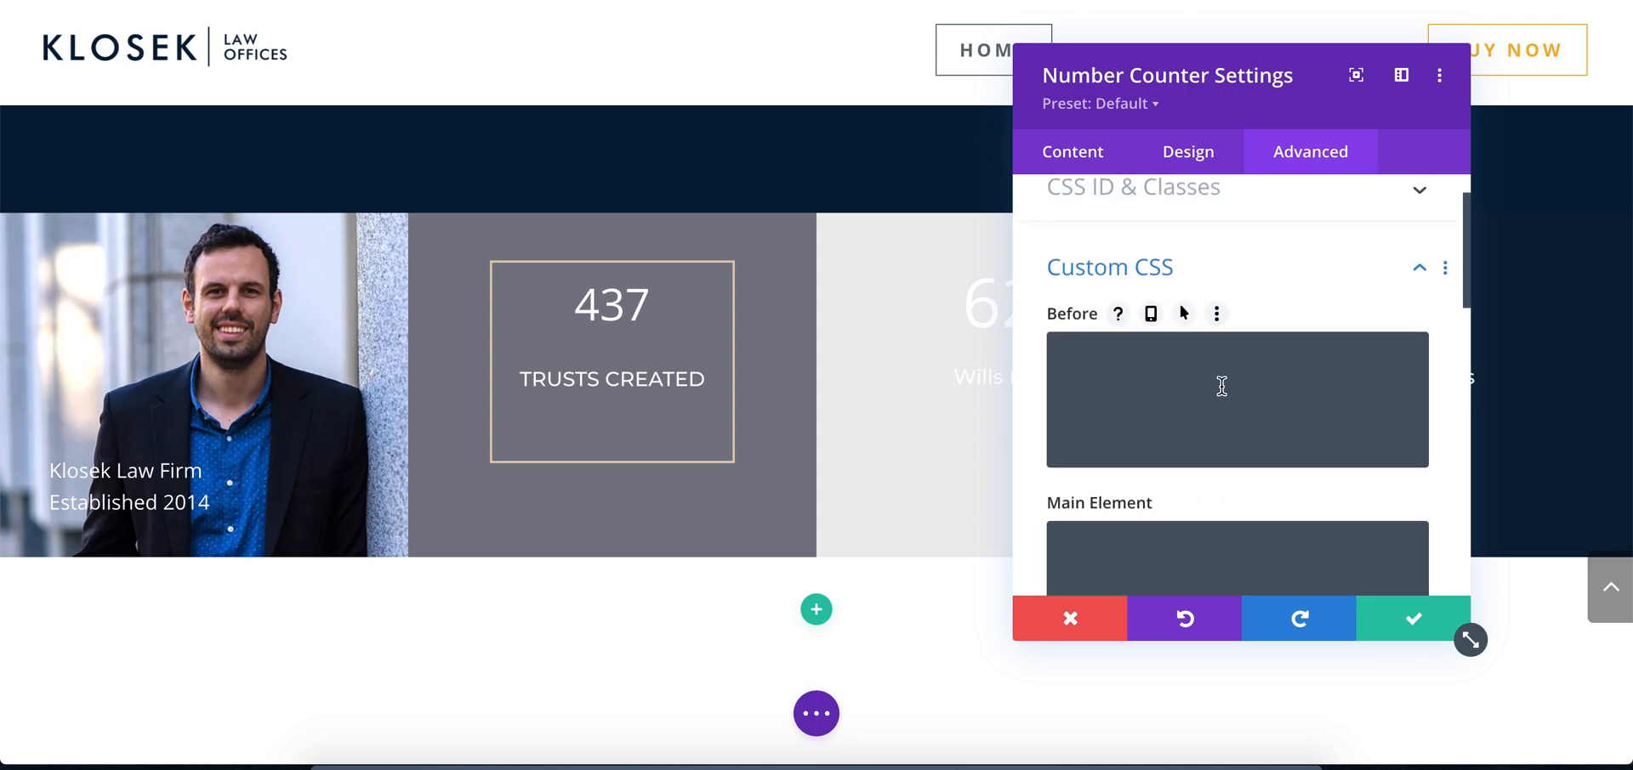
pyautogui.scroll(-4, 1221, 382)
pyautogui.scroll(-8, 1221, 386)
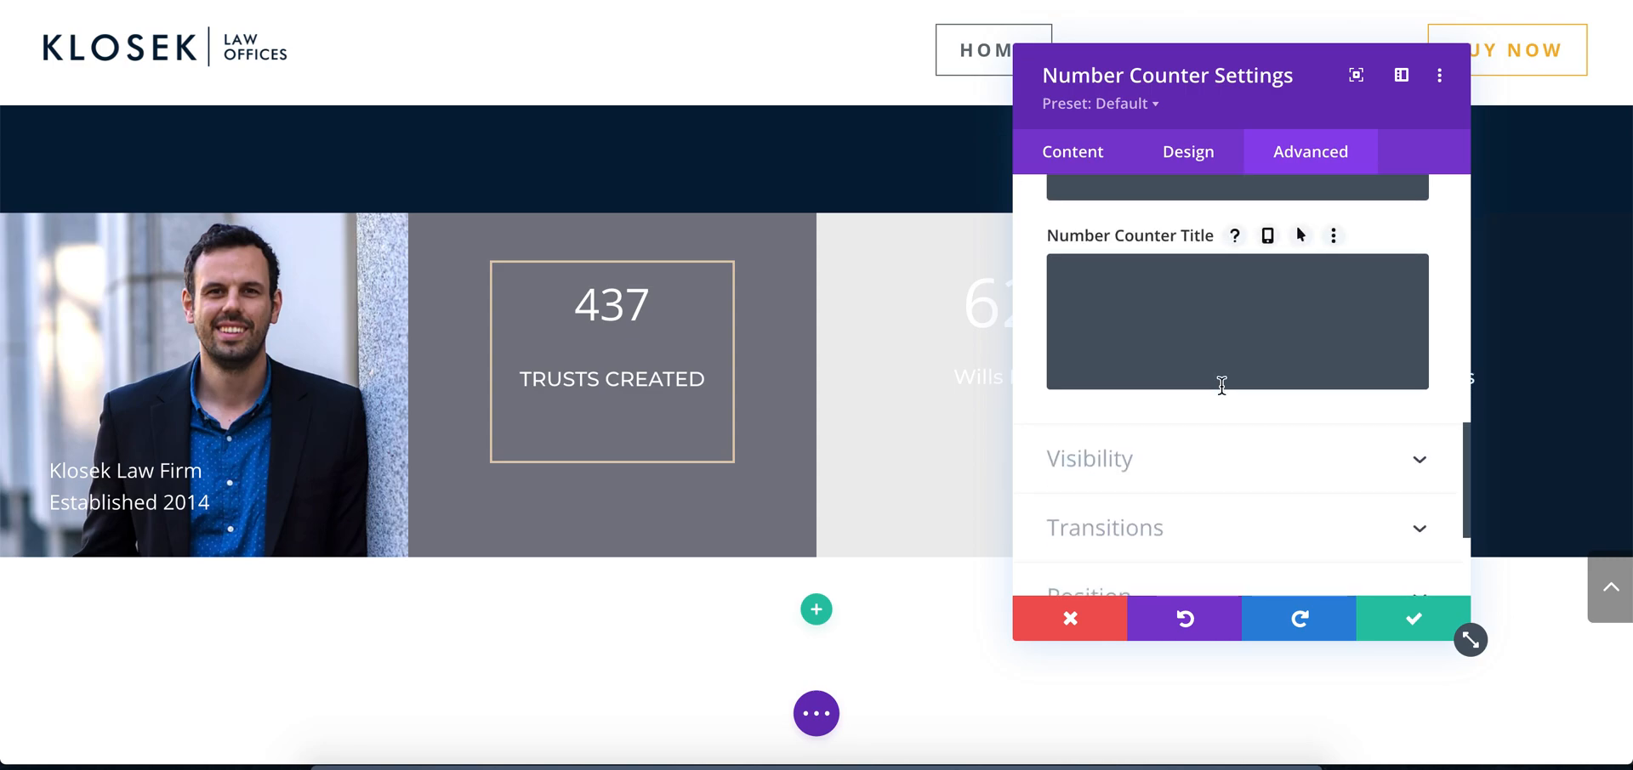
pyautogui.scroll(7, 1223, 395)
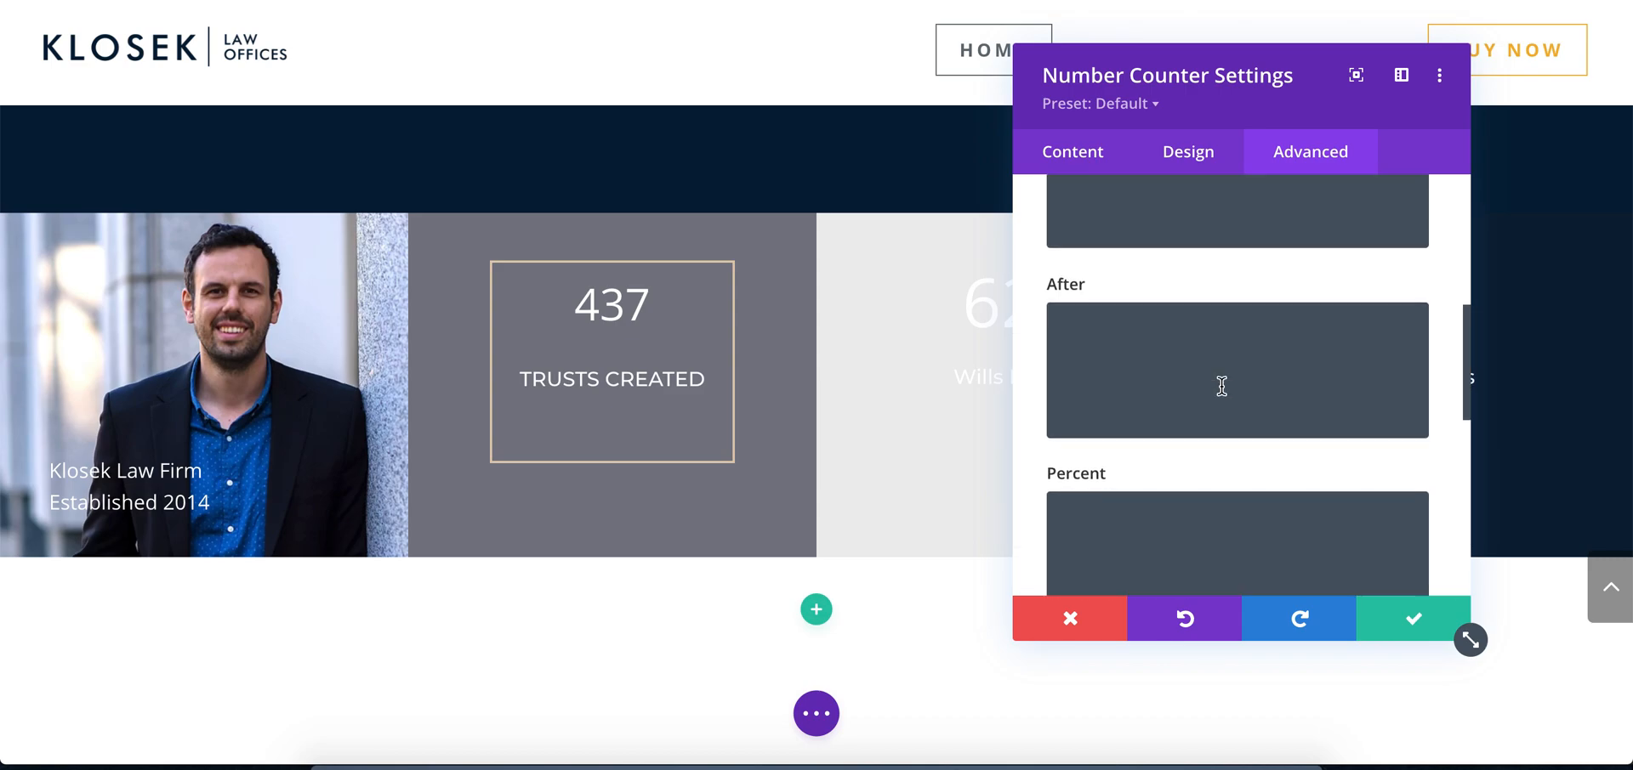
pyautogui.scroll(-2, 1221, 394)
pyautogui.click(1221, 386)
pyautogui.write('margin-bottom:')
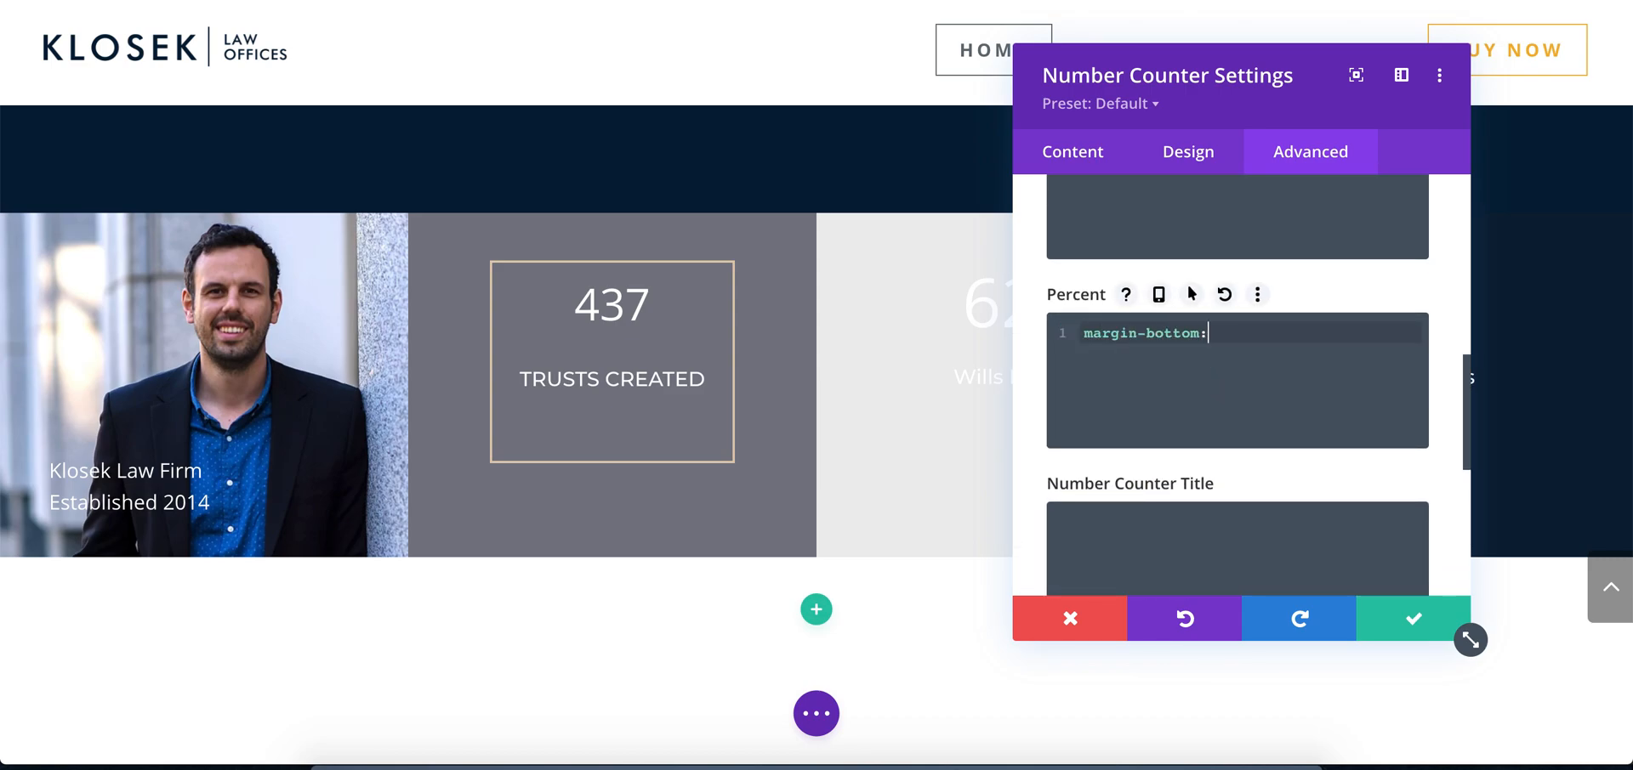
pyautogui.write(';')
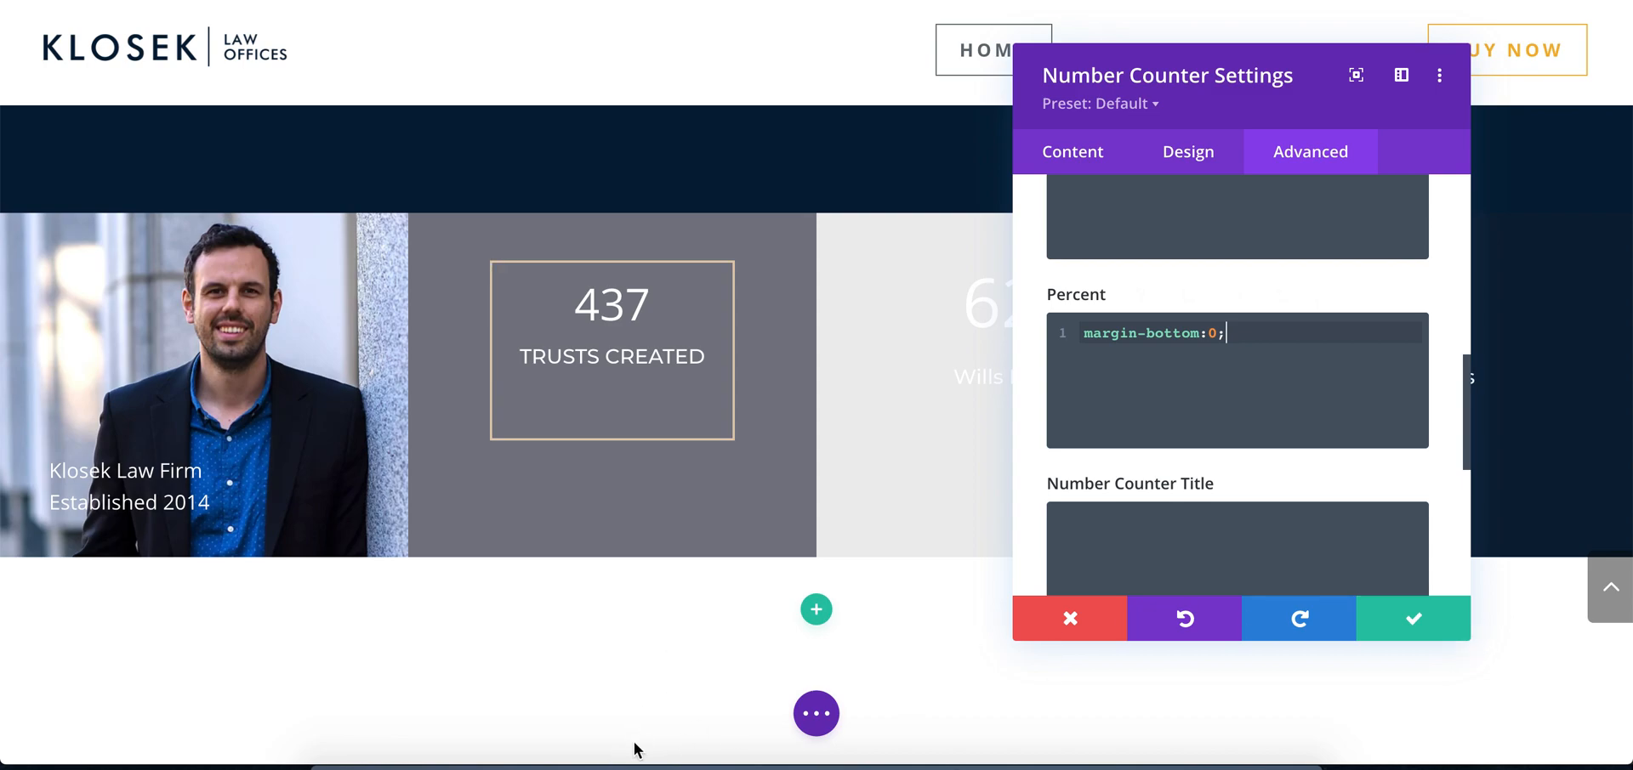
pyautogui.click(620, 764)
pyautogui.click(558, 764)
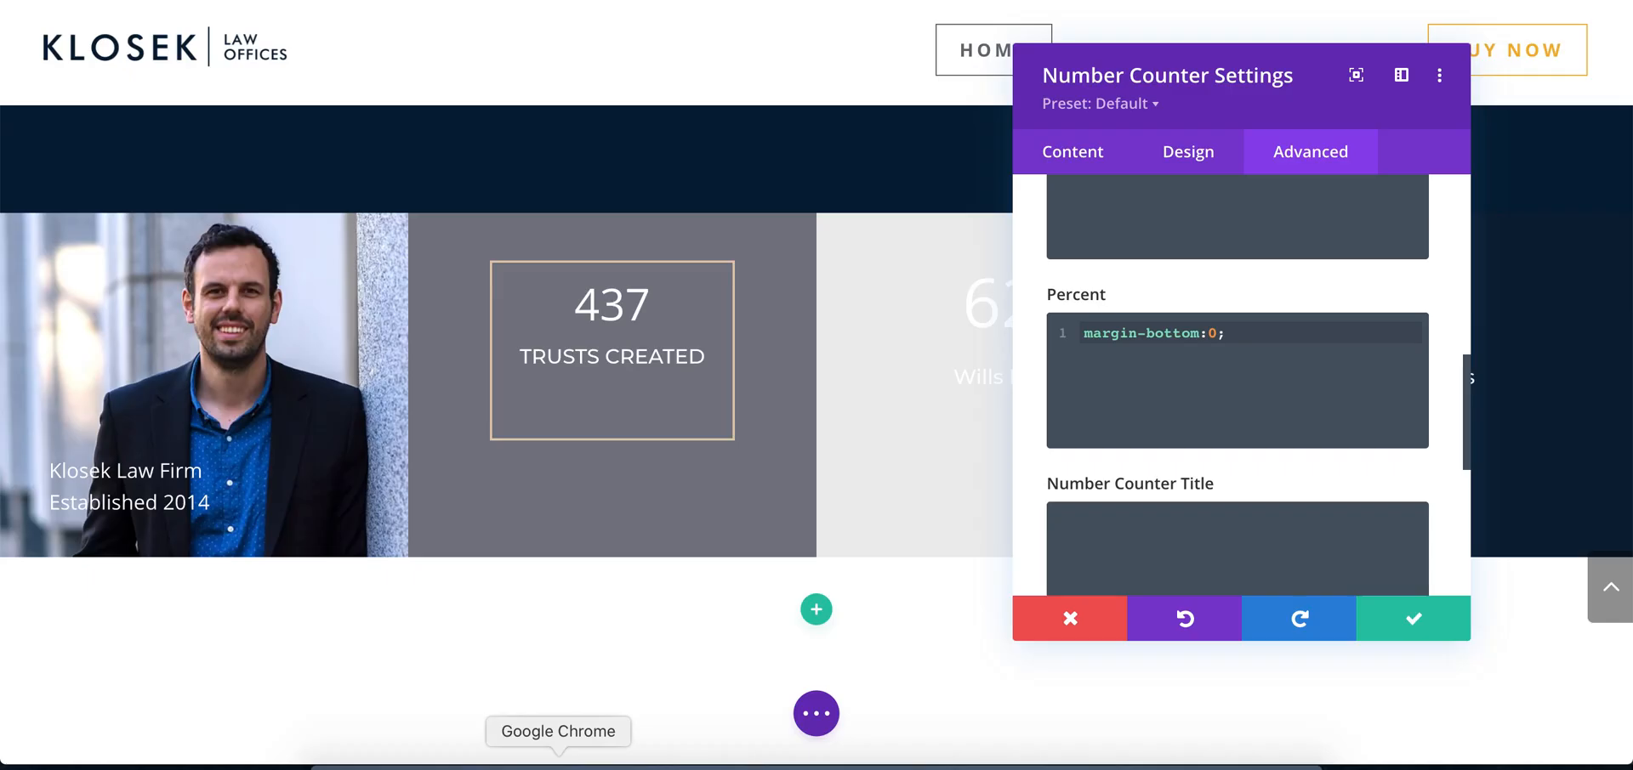
# Set the Trusts Created counter's number font weight to Bold
pyautogui.click(1170, 162)
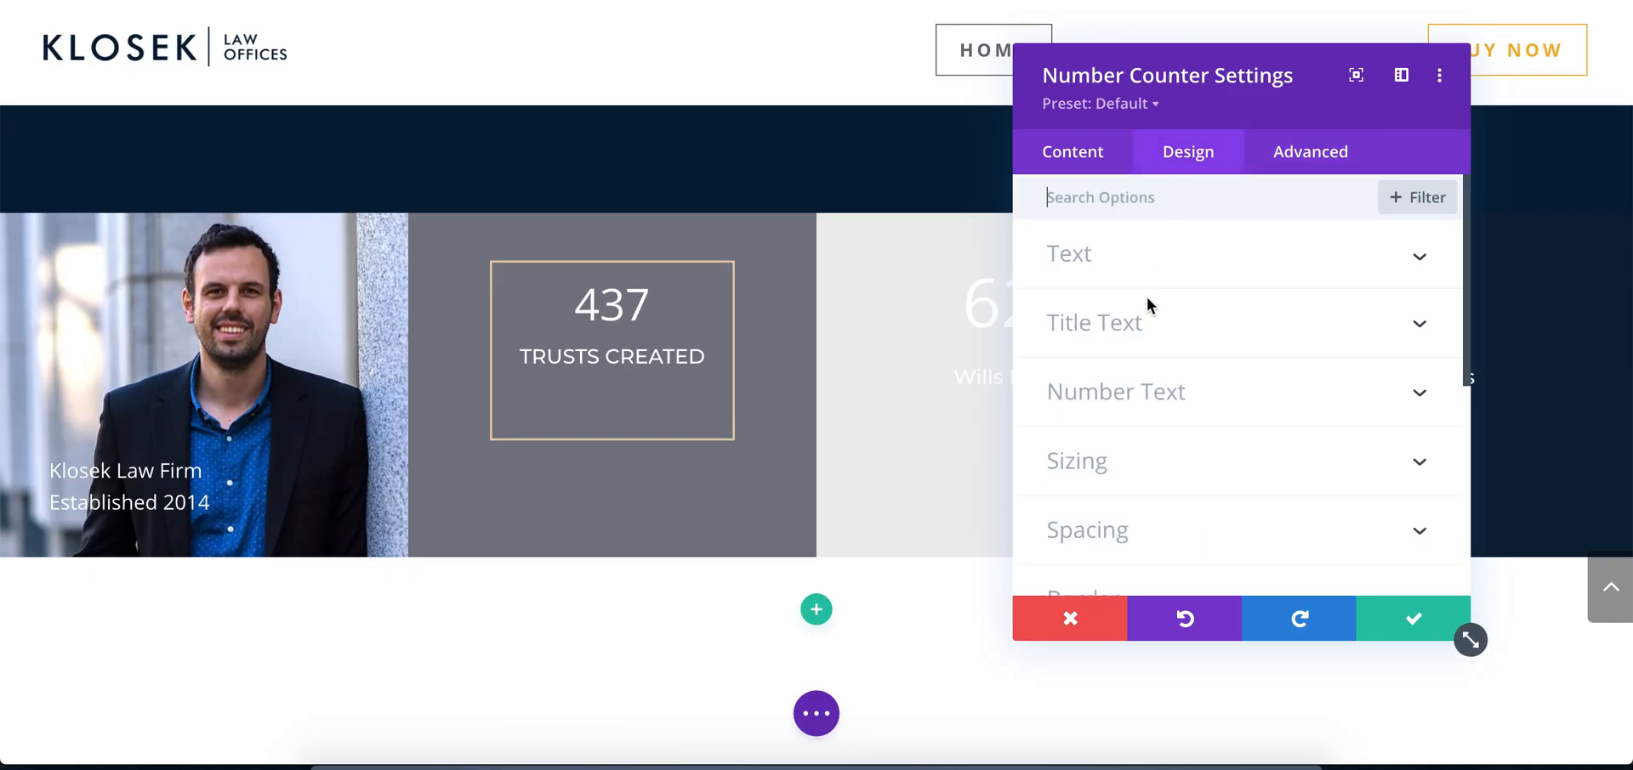
pyautogui.click(1143, 328)
pyautogui.click(1157, 214)
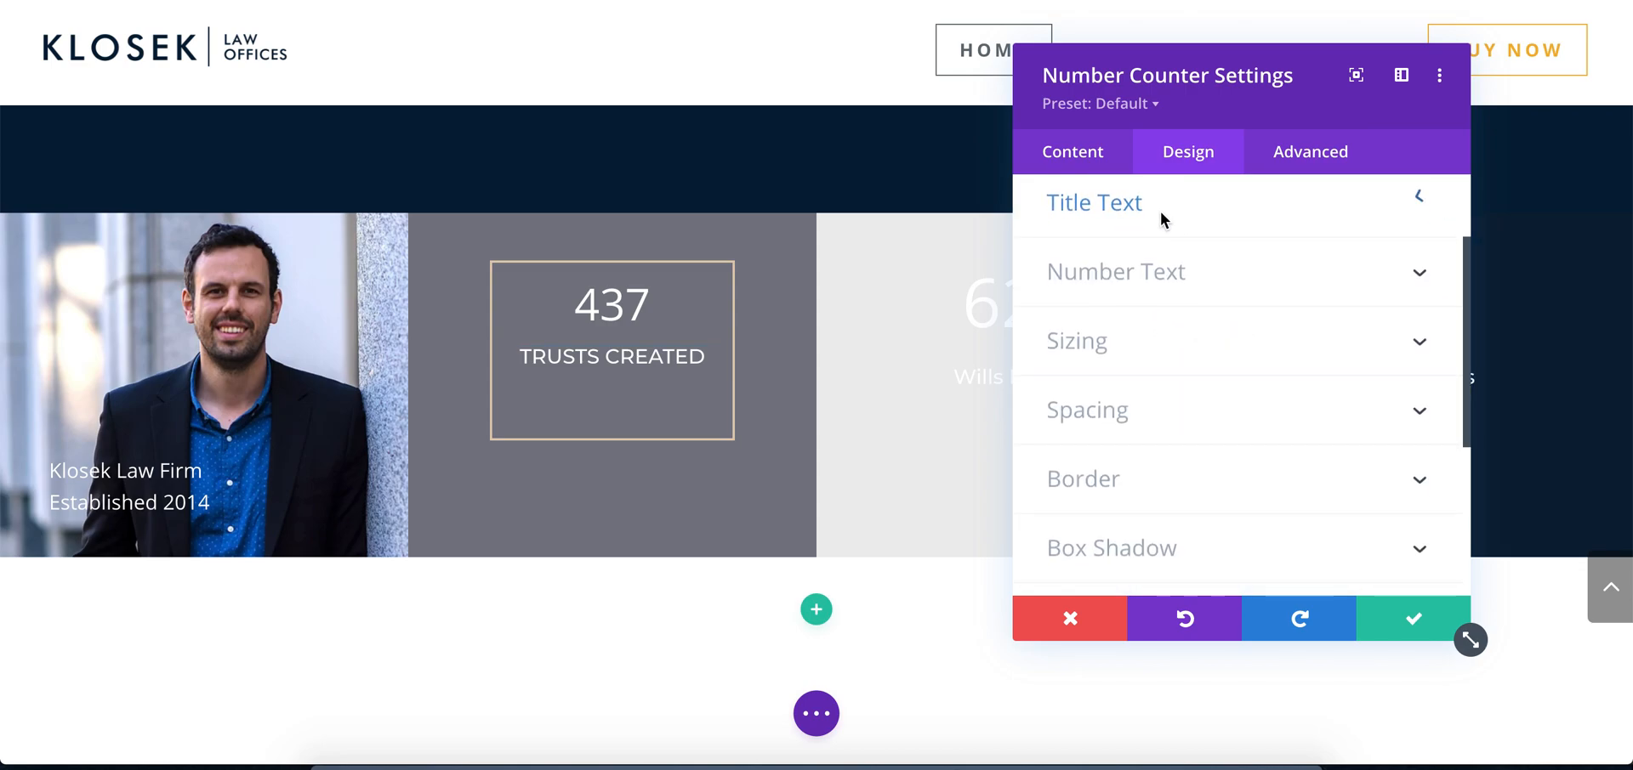
pyautogui.click(1150, 267)
pyautogui.scroll(-2, 1297, 376)
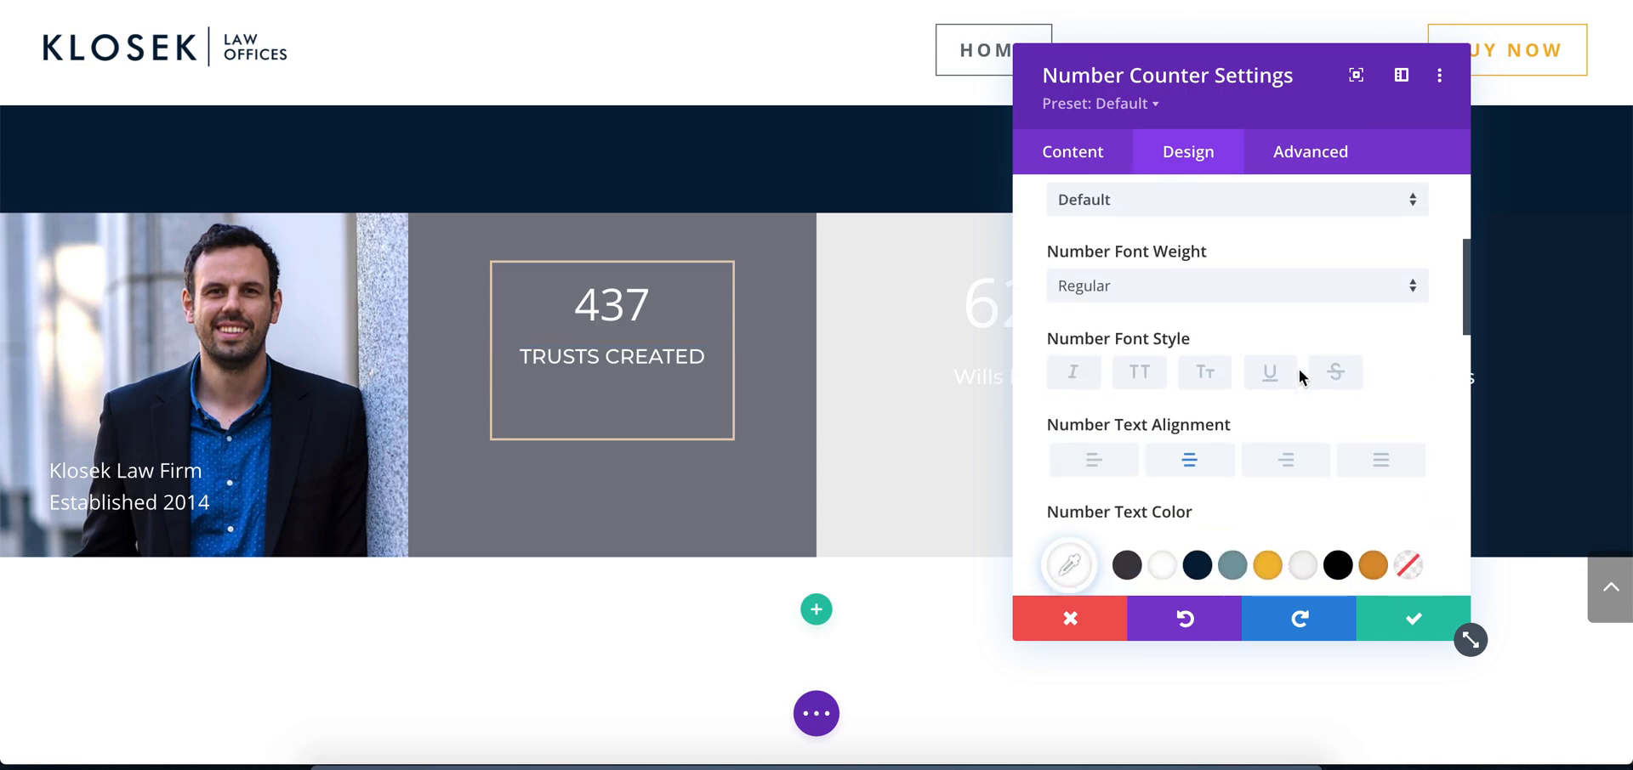
pyautogui.scroll(1, 1276, 361)
pyautogui.click(1247, 330)
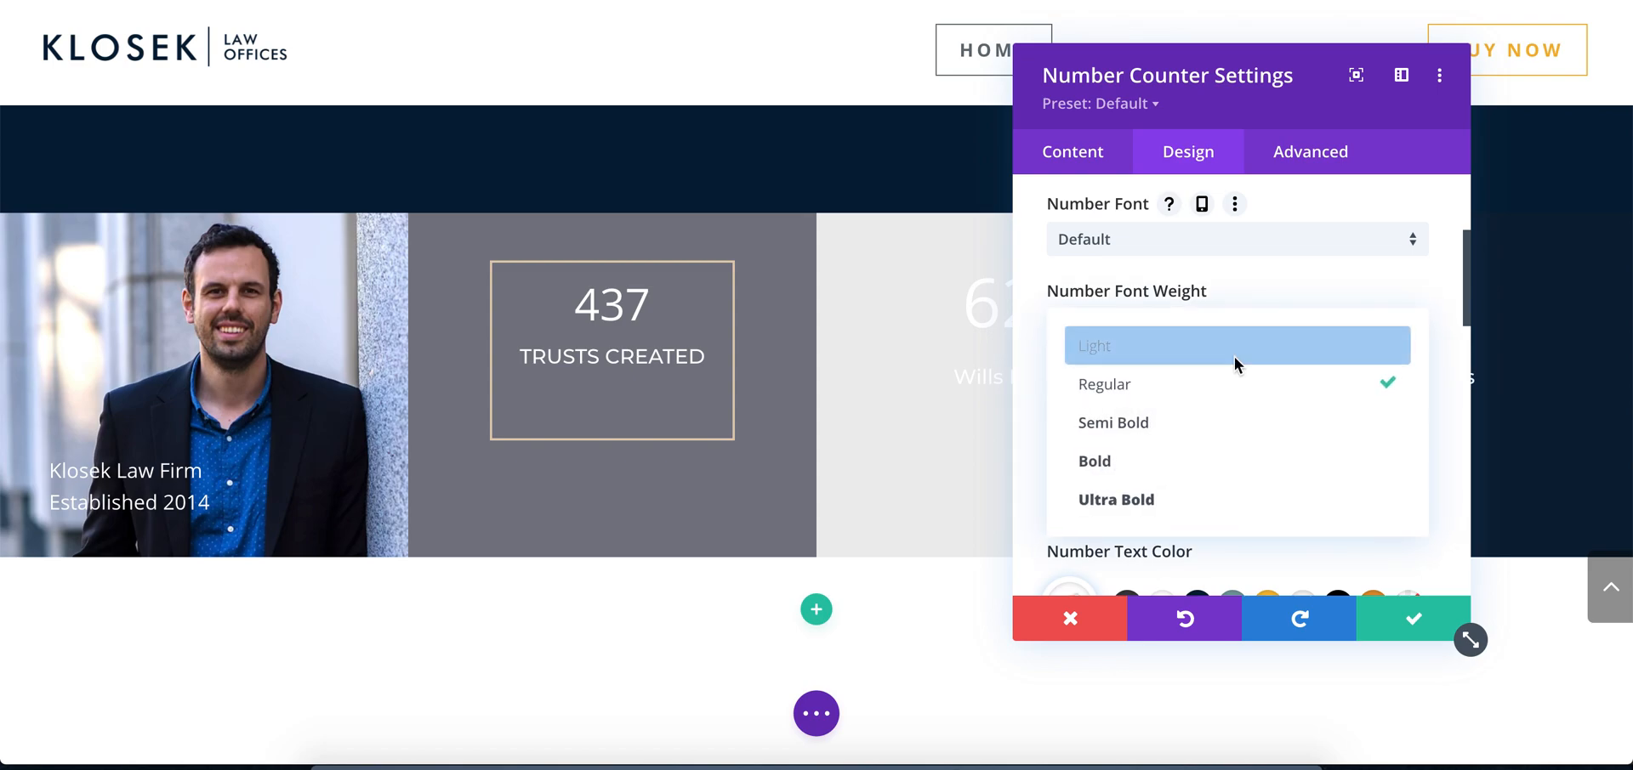
pyautogui.click(1185, 464)
# Set the counter's number text size to 31px, reset a trial 92px number line height and save the module
pyautogui.scroll(-5, 1256, 368)
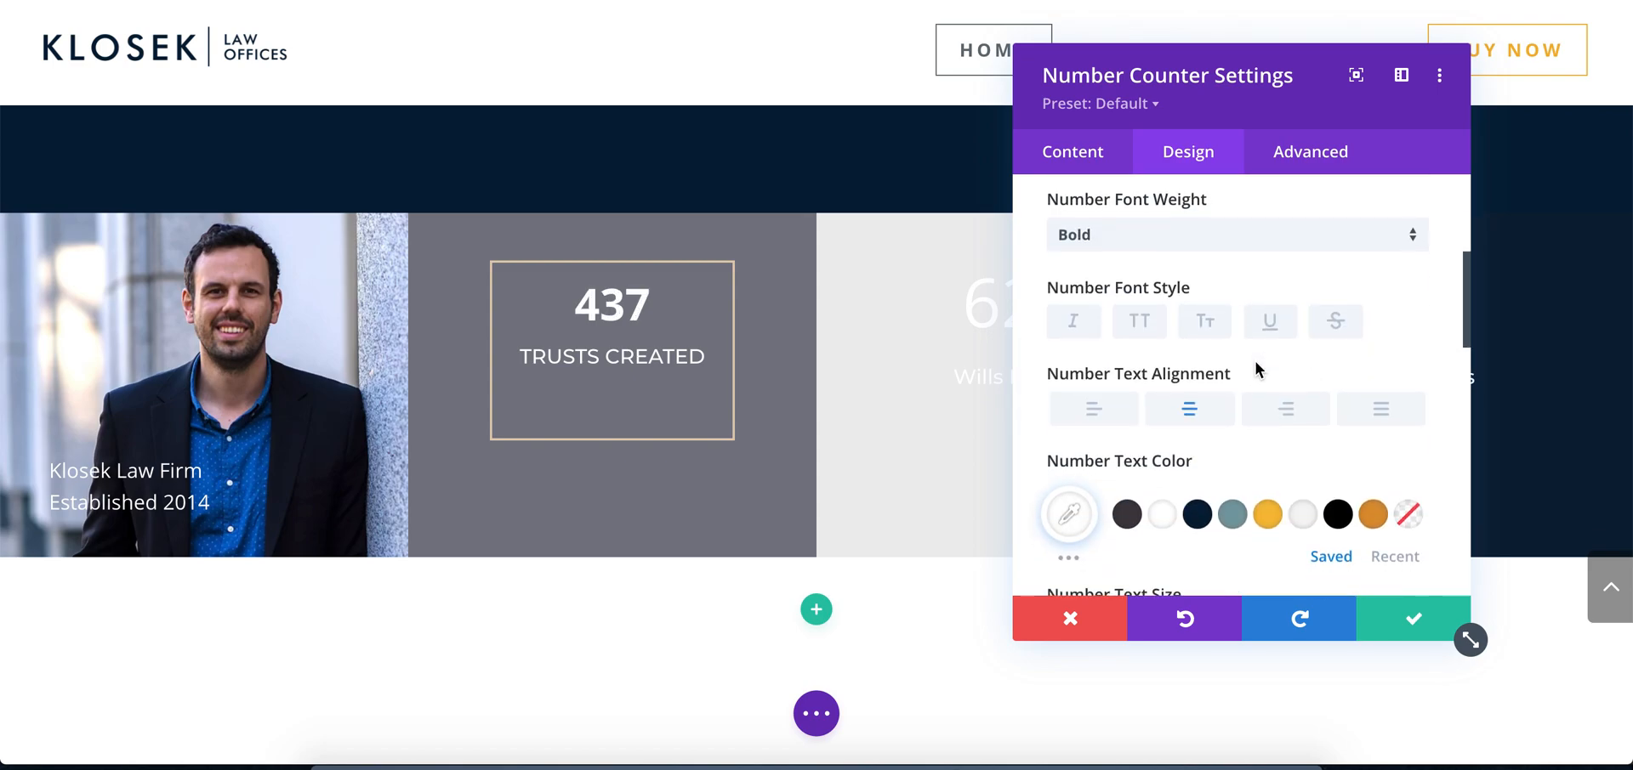
pyautogui.moveTo(1142, 325); pyautogui.dragTo(1124, 327)
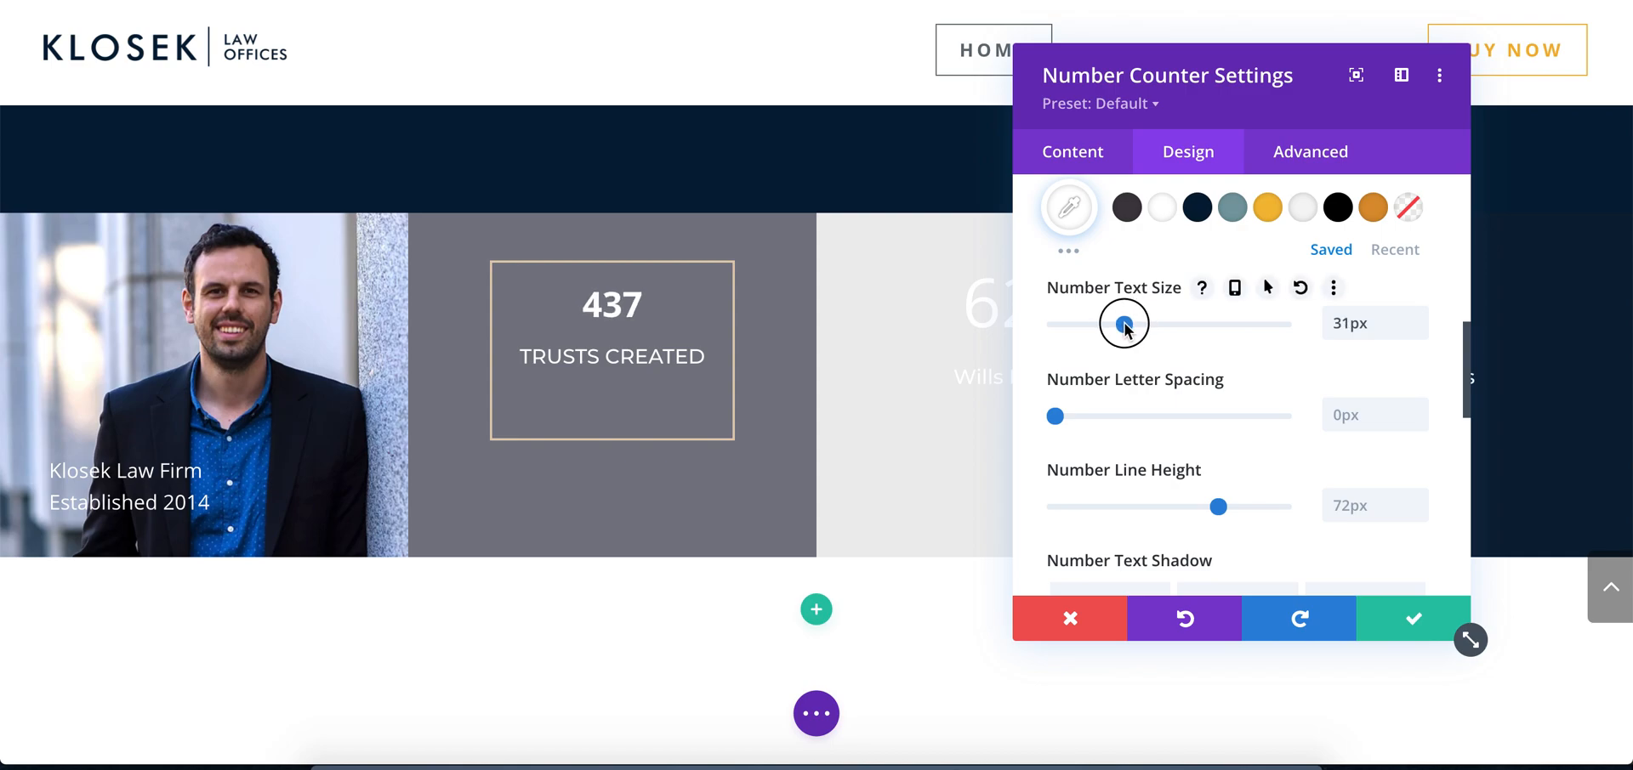
pyautogui.moveTo(1218, 507); pyautogui.dragTo(1264, 505)
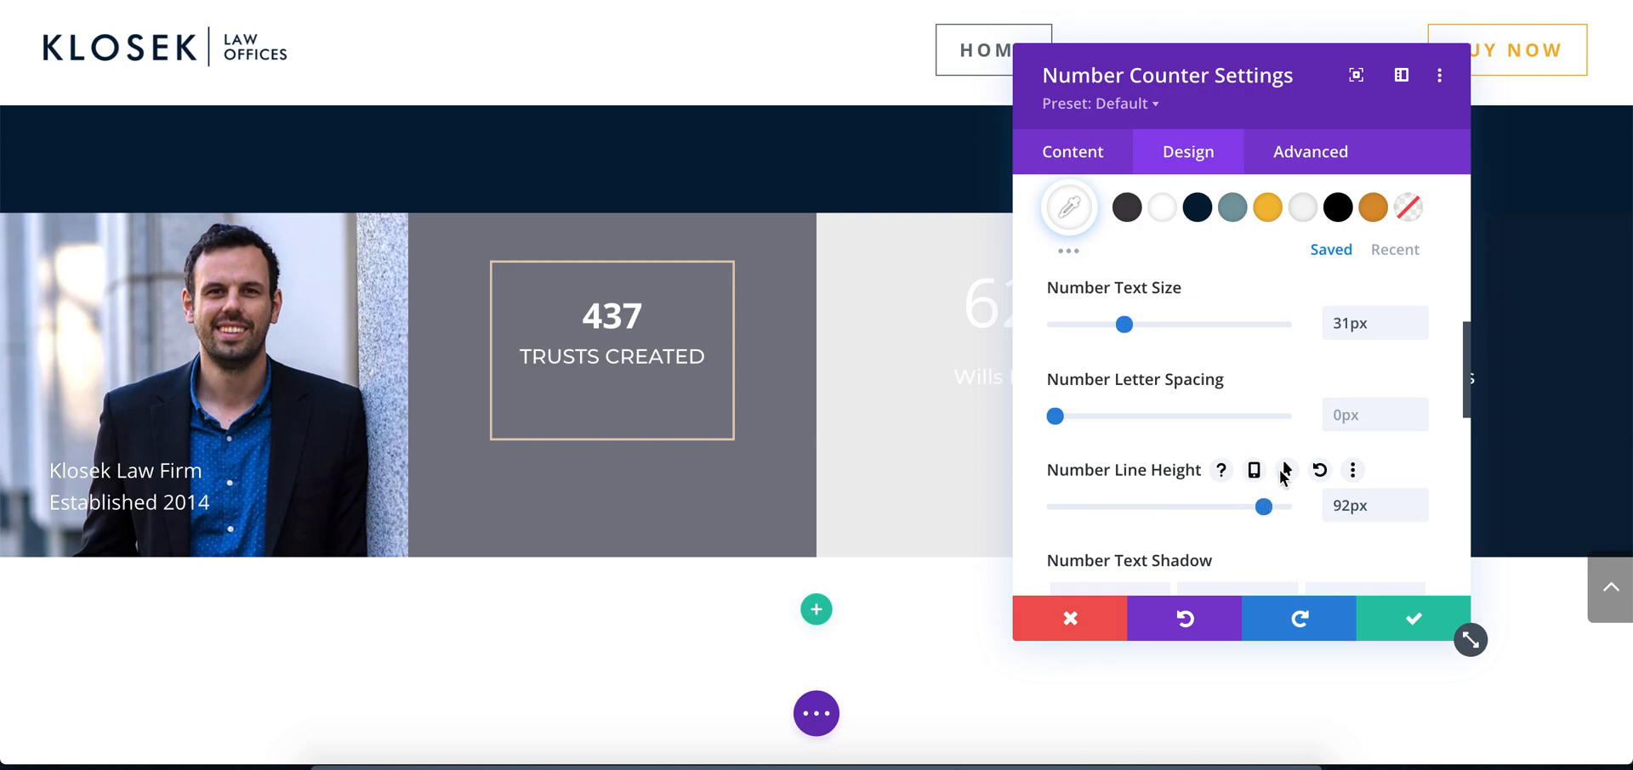
pyautogui.click(1319, 470)
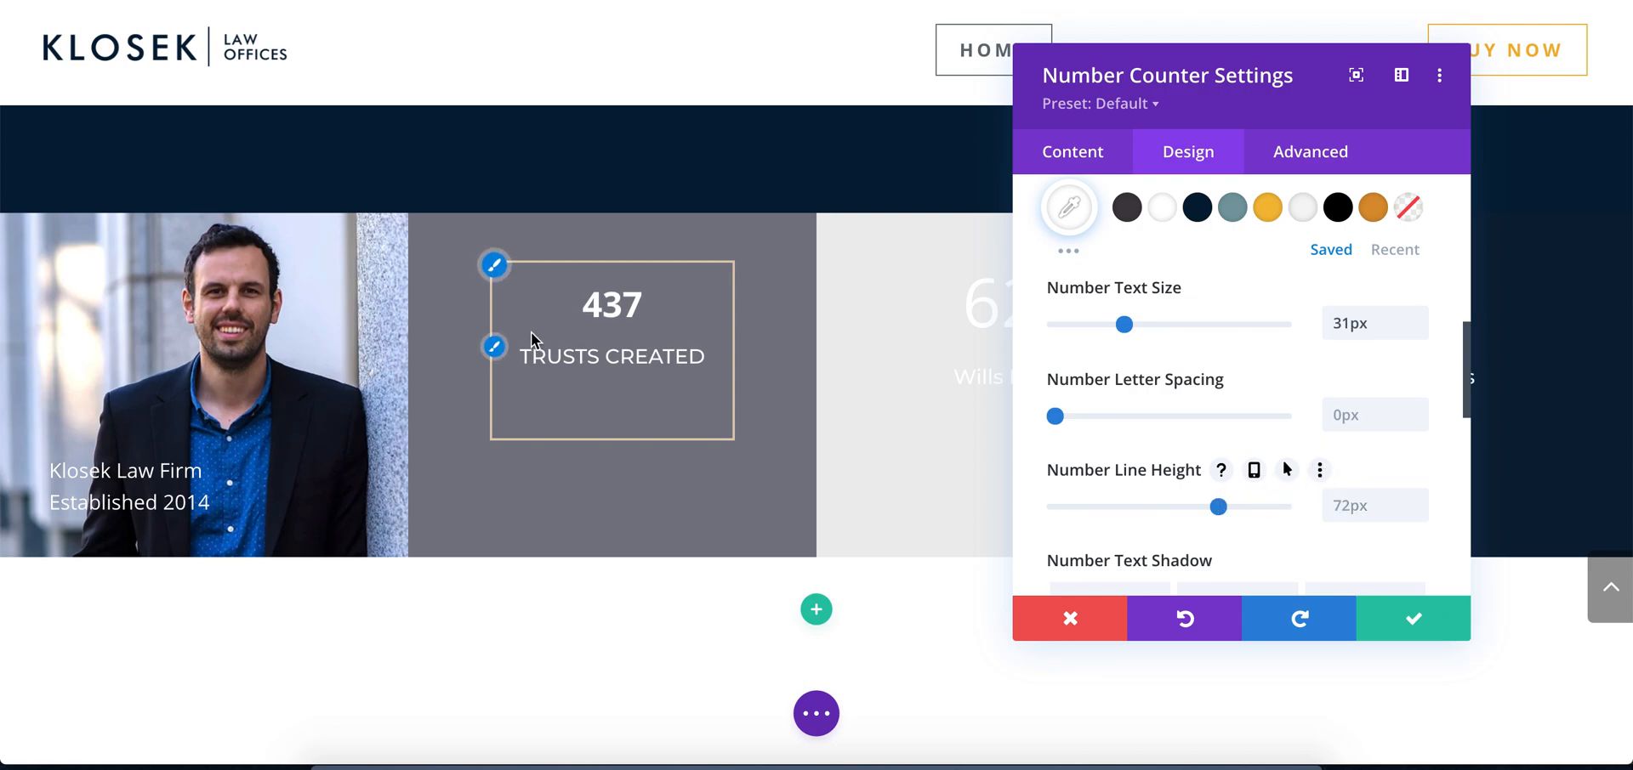
pyautogui.click(1415, 621)
# Copy the Trusts Created counter's module styles and paste them onto the Wills Drafted and Probates counters
pyautogui.rightClick(579, 324)
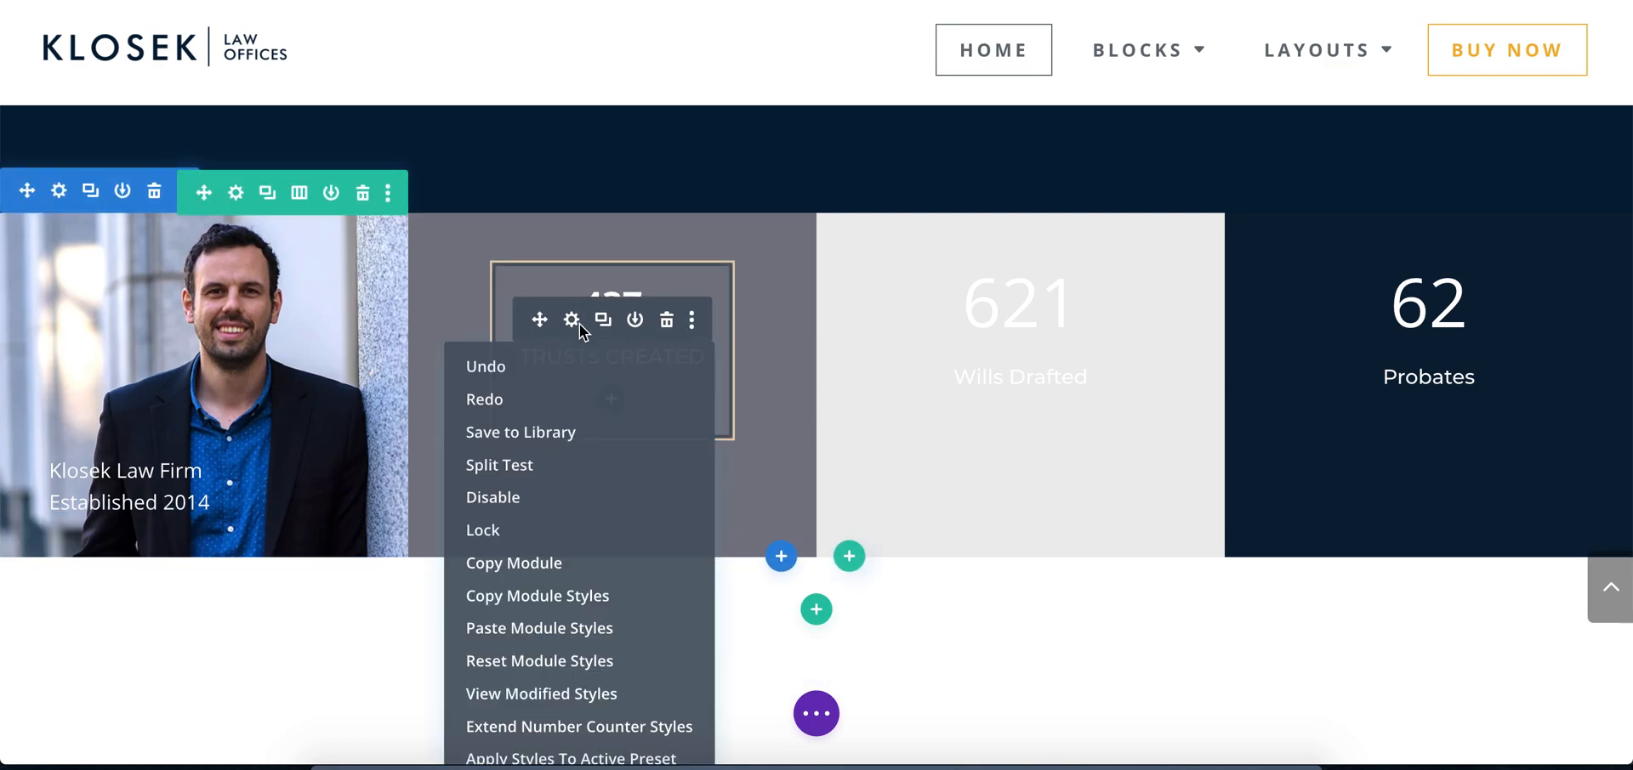
pyautogui.click(573, 594)
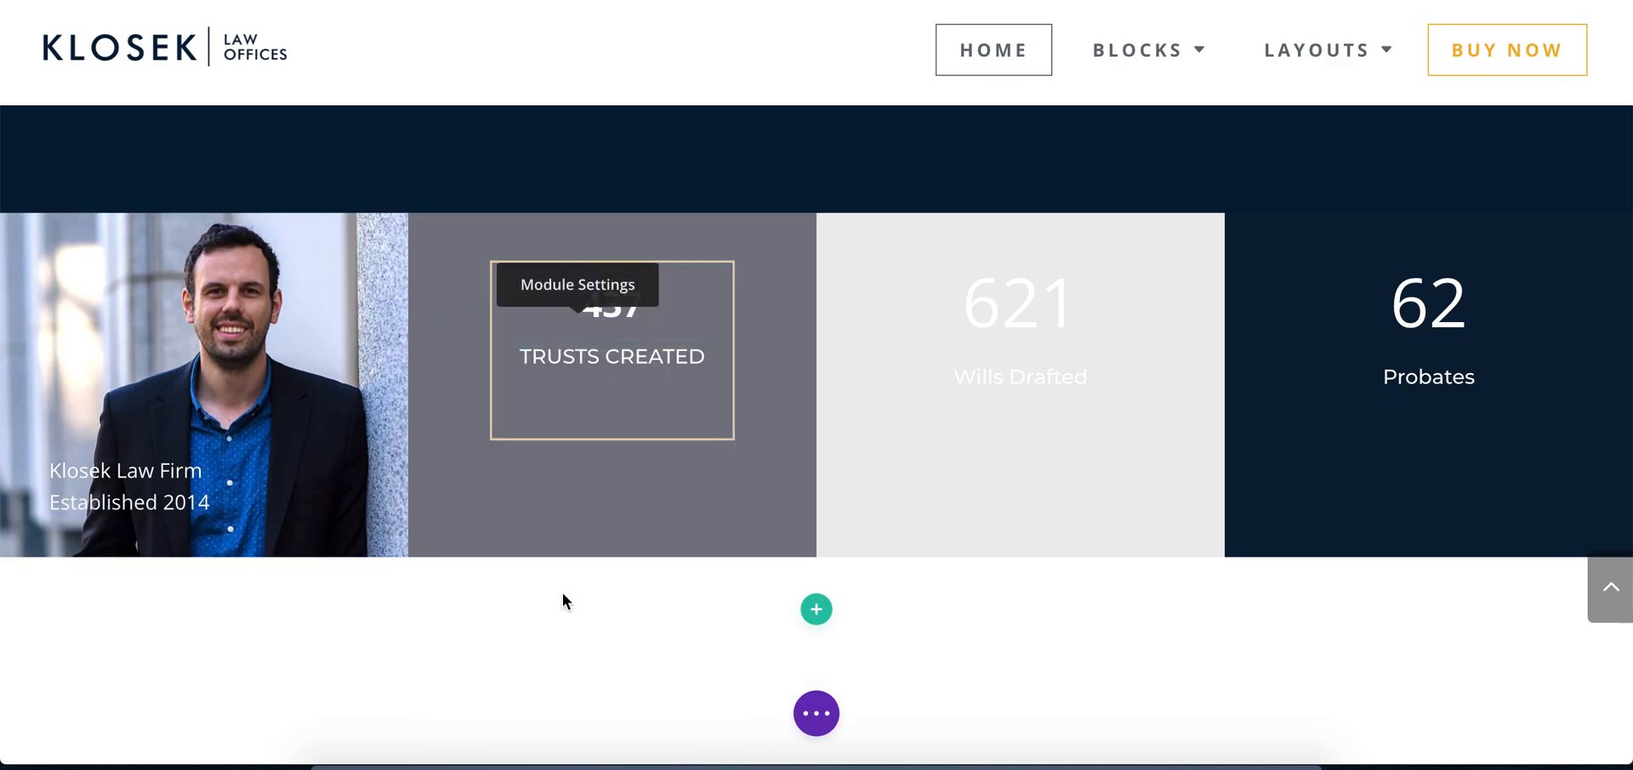
pyautogui.rightClick(978, 353)
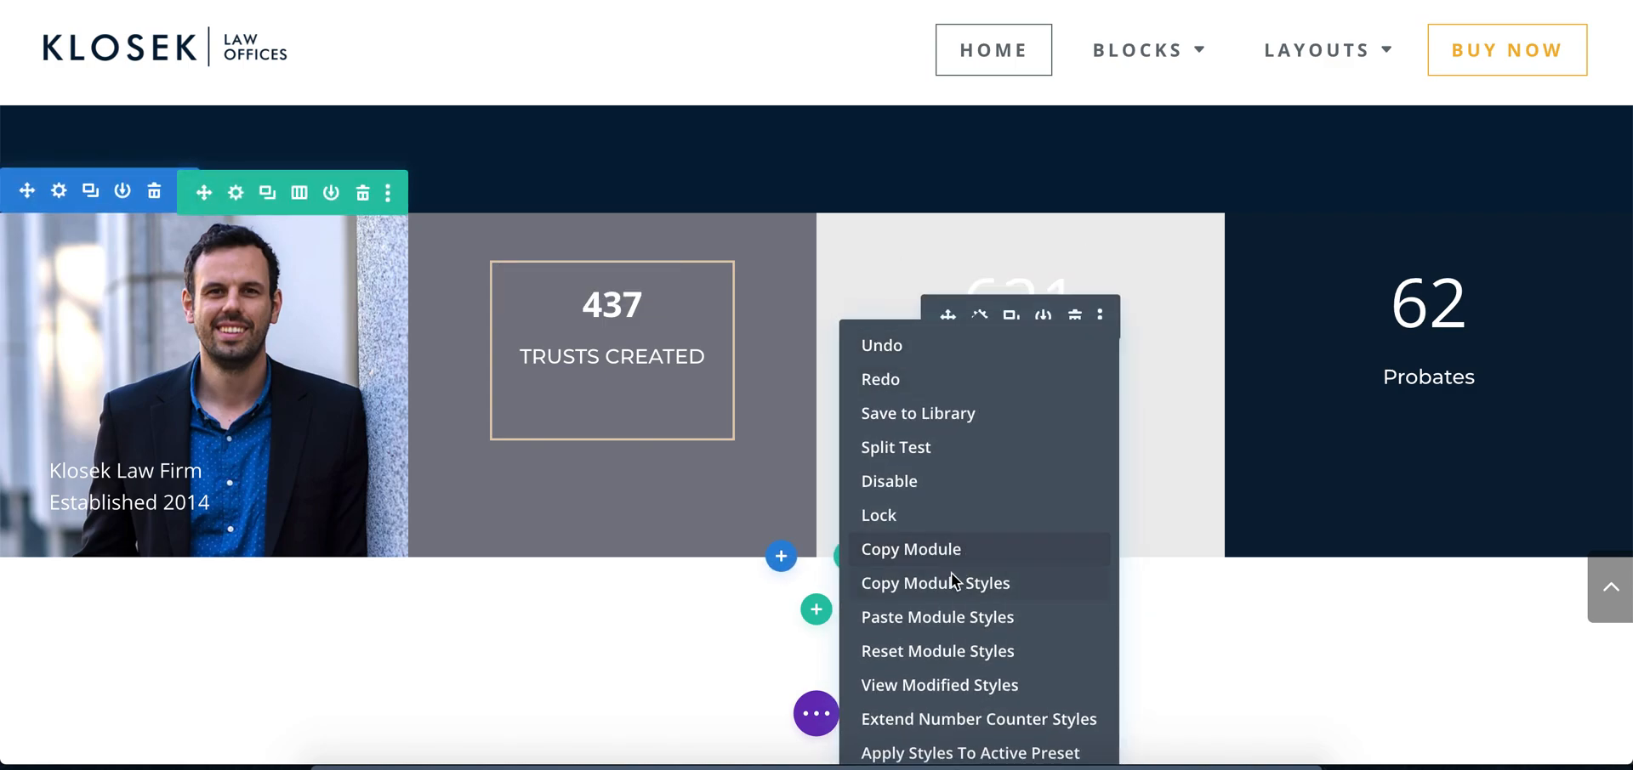
pyautogui.click(954, 618)
pyautogui.rightClick(1429, 358)
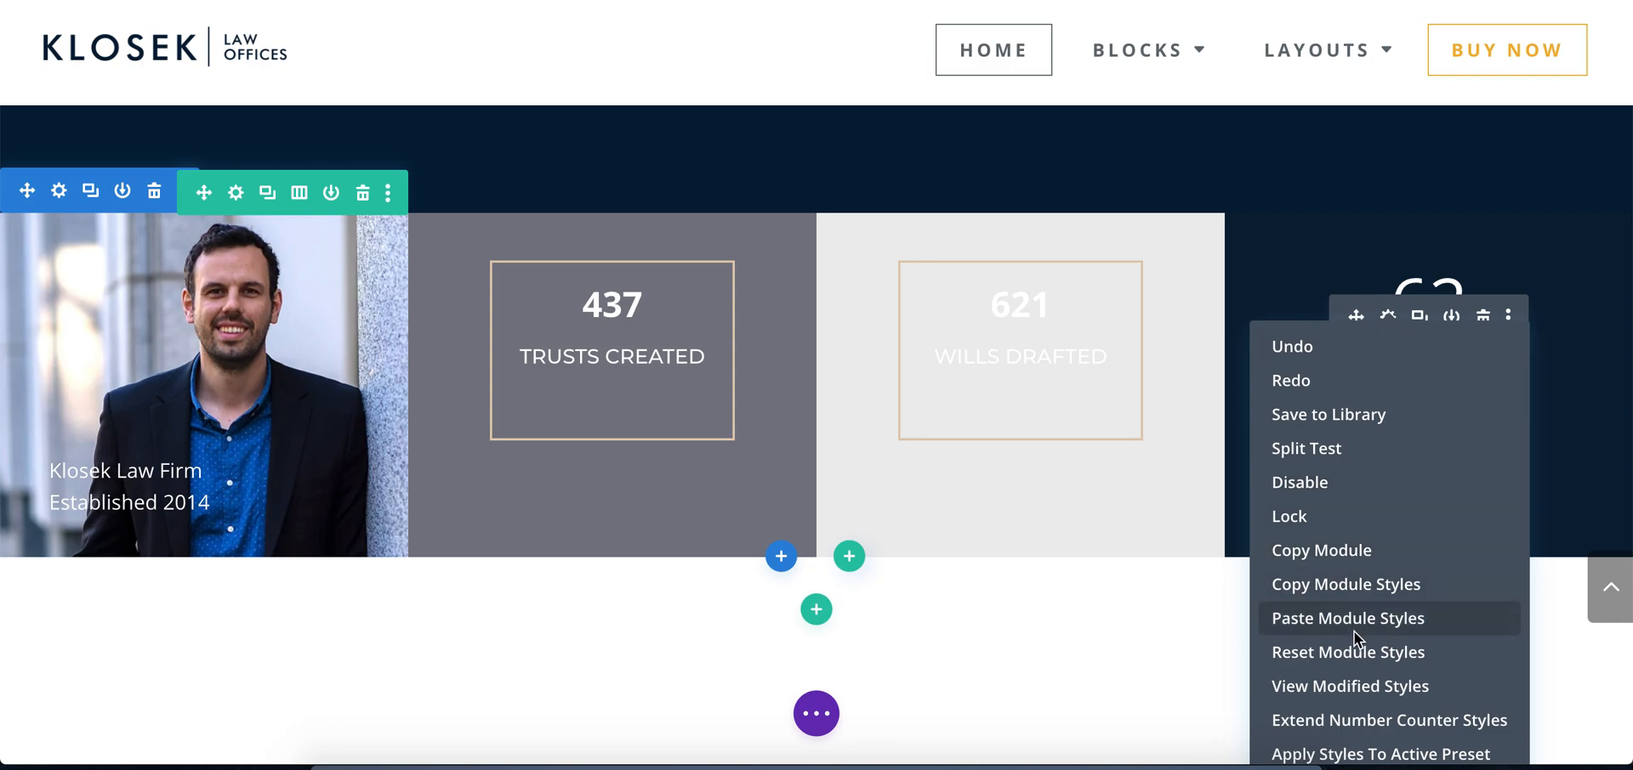
pyautogui.click(1355, 634)
# Switch to Photoshop, copy the foreground colour's hex value 0b1f36 from the colour picker, and return to Chrome
pyautogui.click(612, 761)
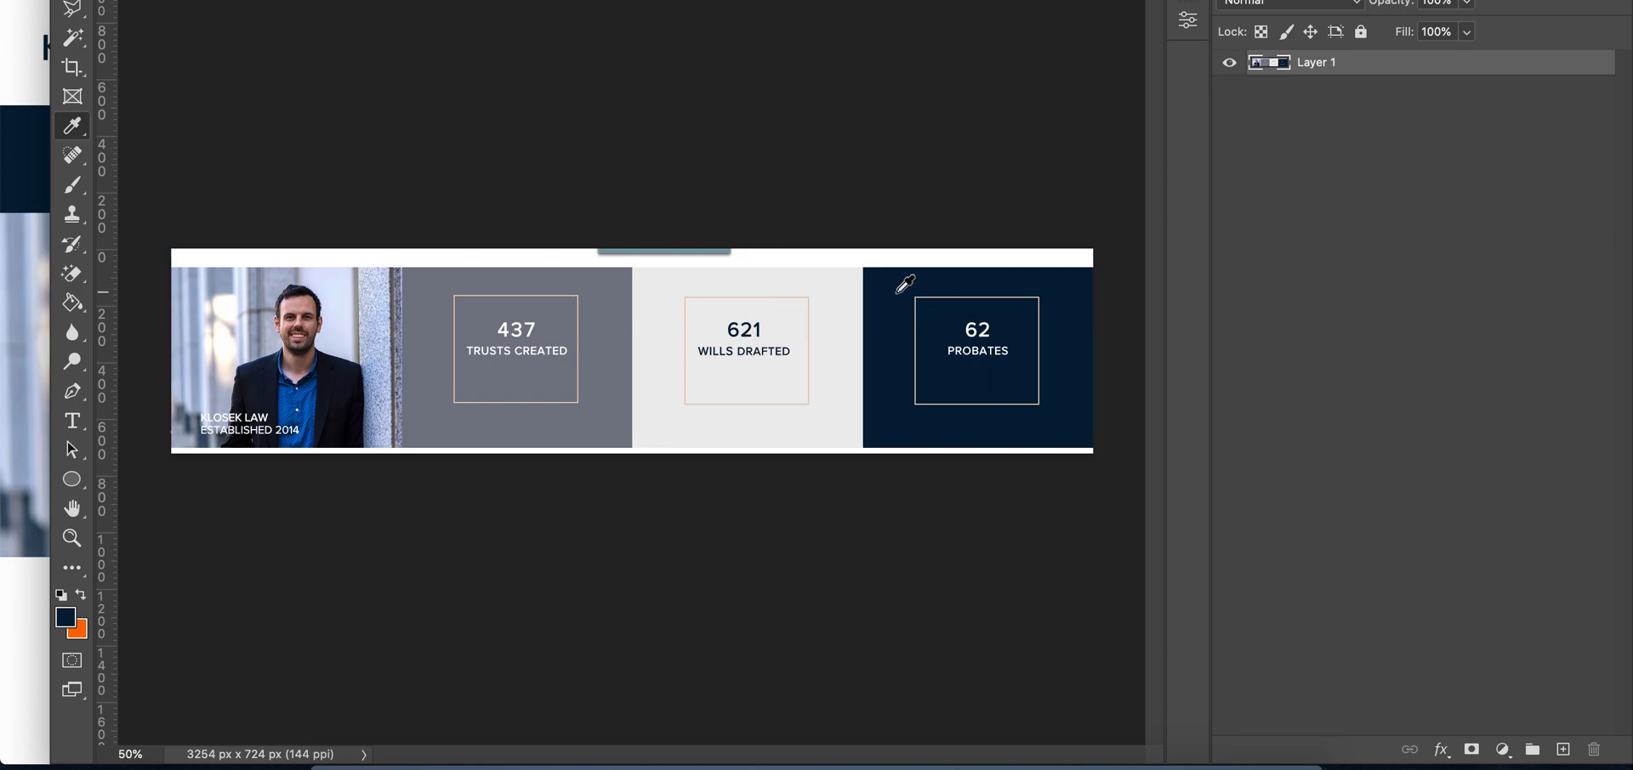
pyautogui.click(65, 617)
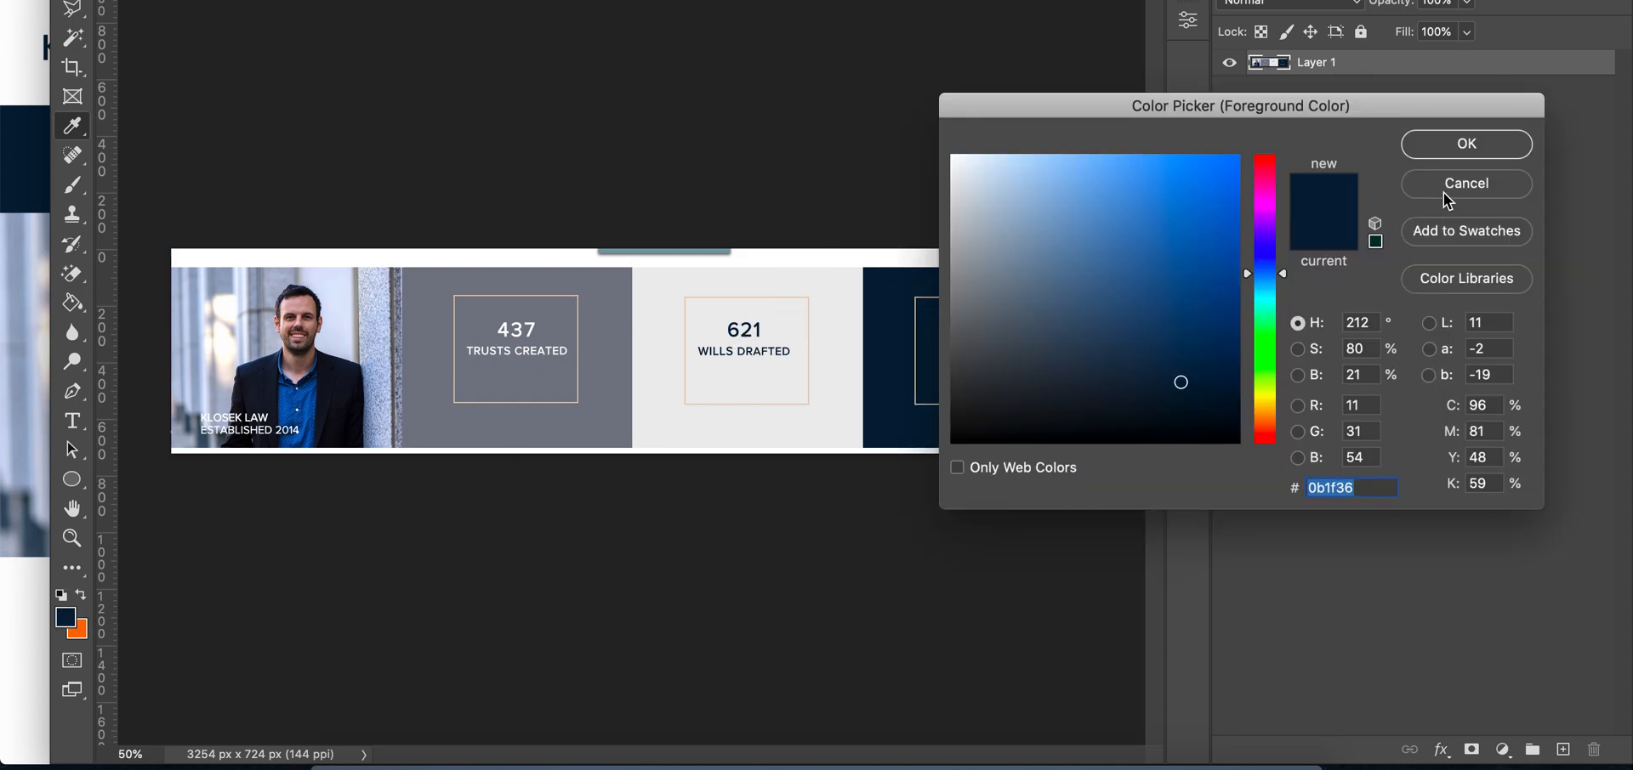
pyautogui.click(1466, 144)
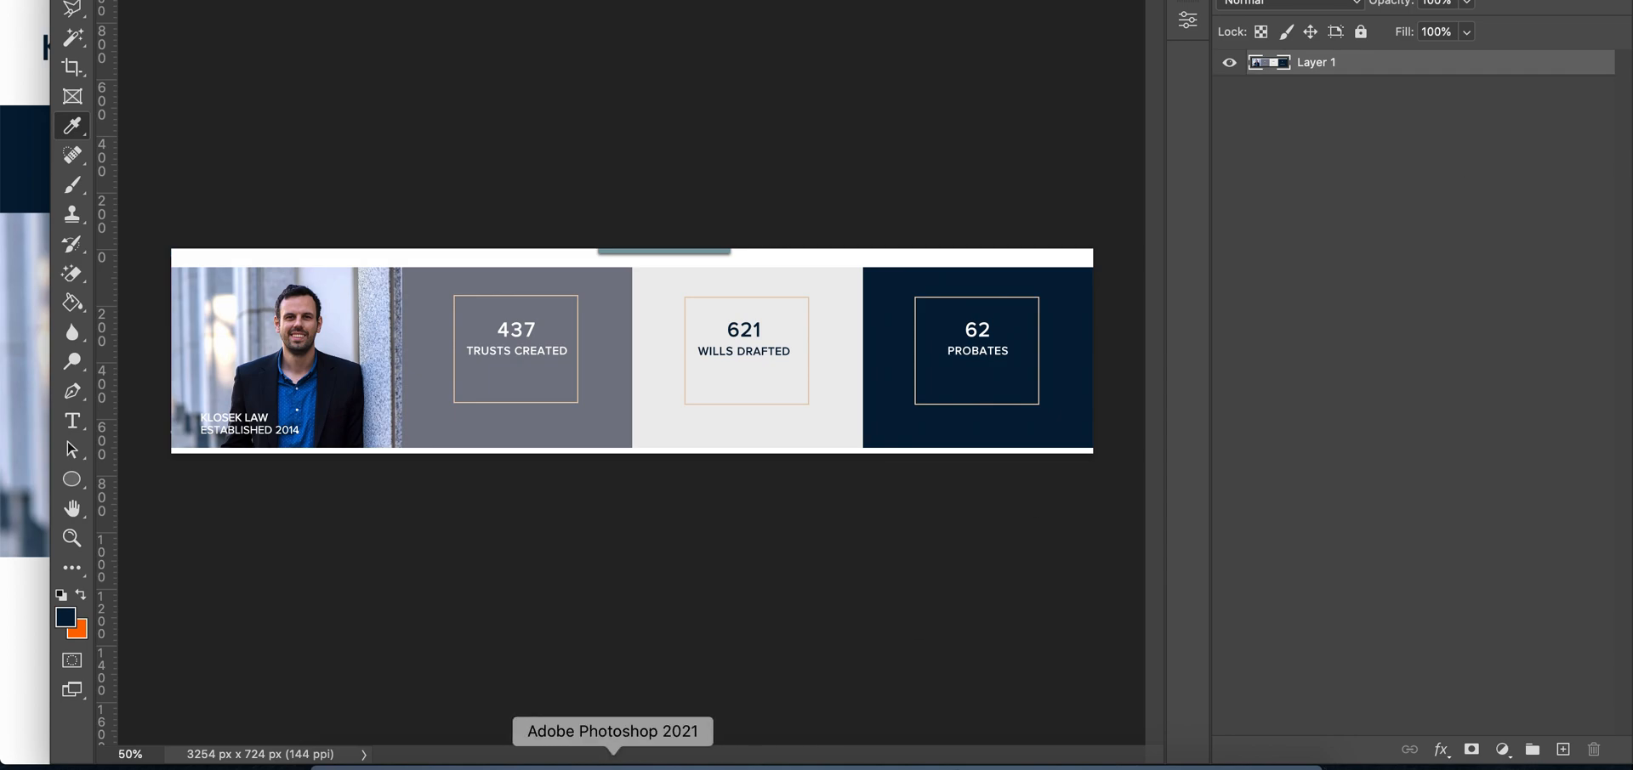
pyautogui.click(558, 764)
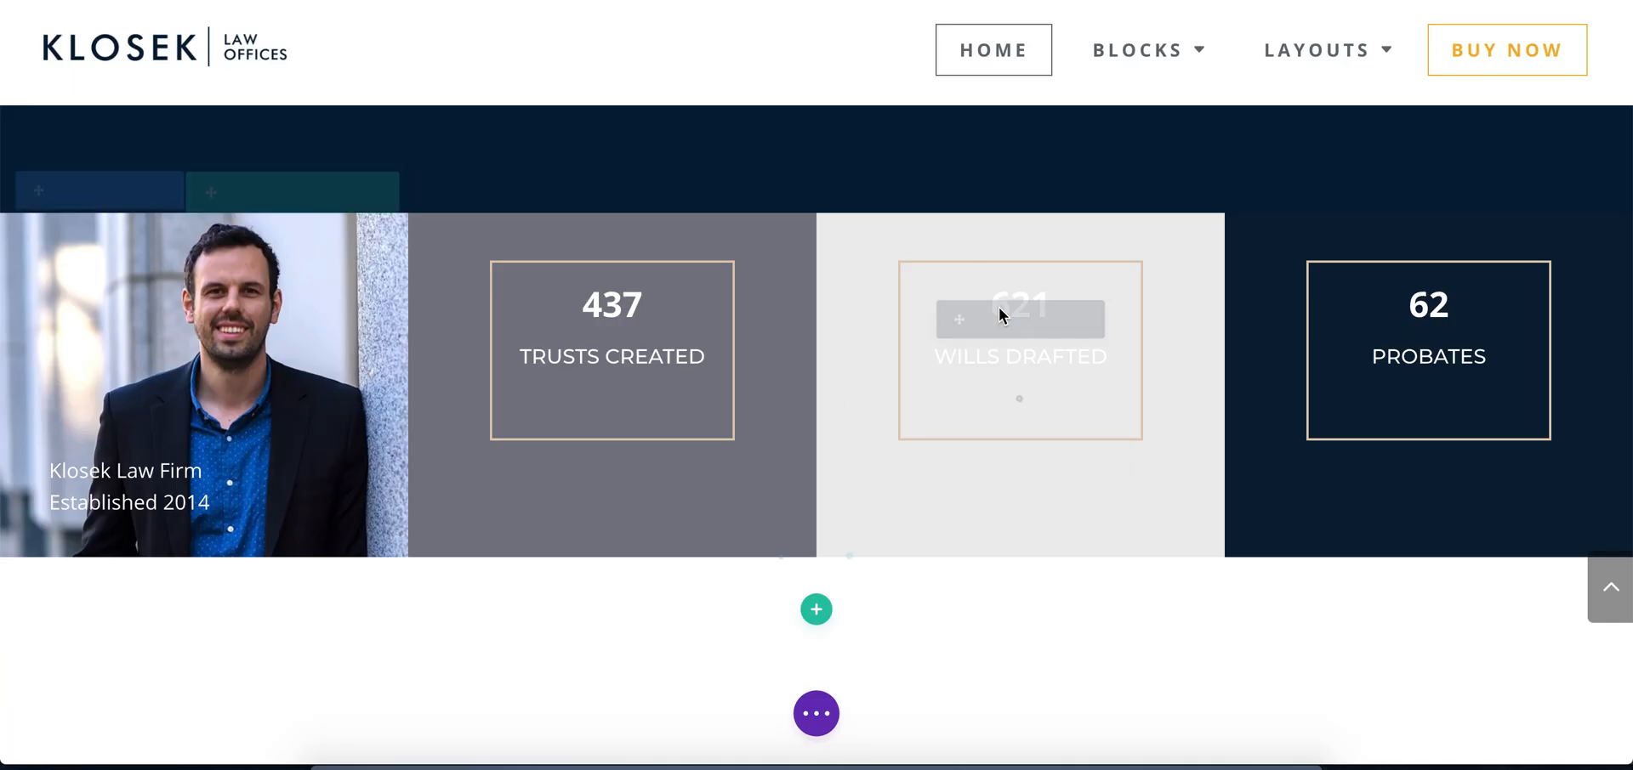
# Set the Wills Drafted counter's title text color to the copied navy #0b1f36
pyautogui.click(980, 319)
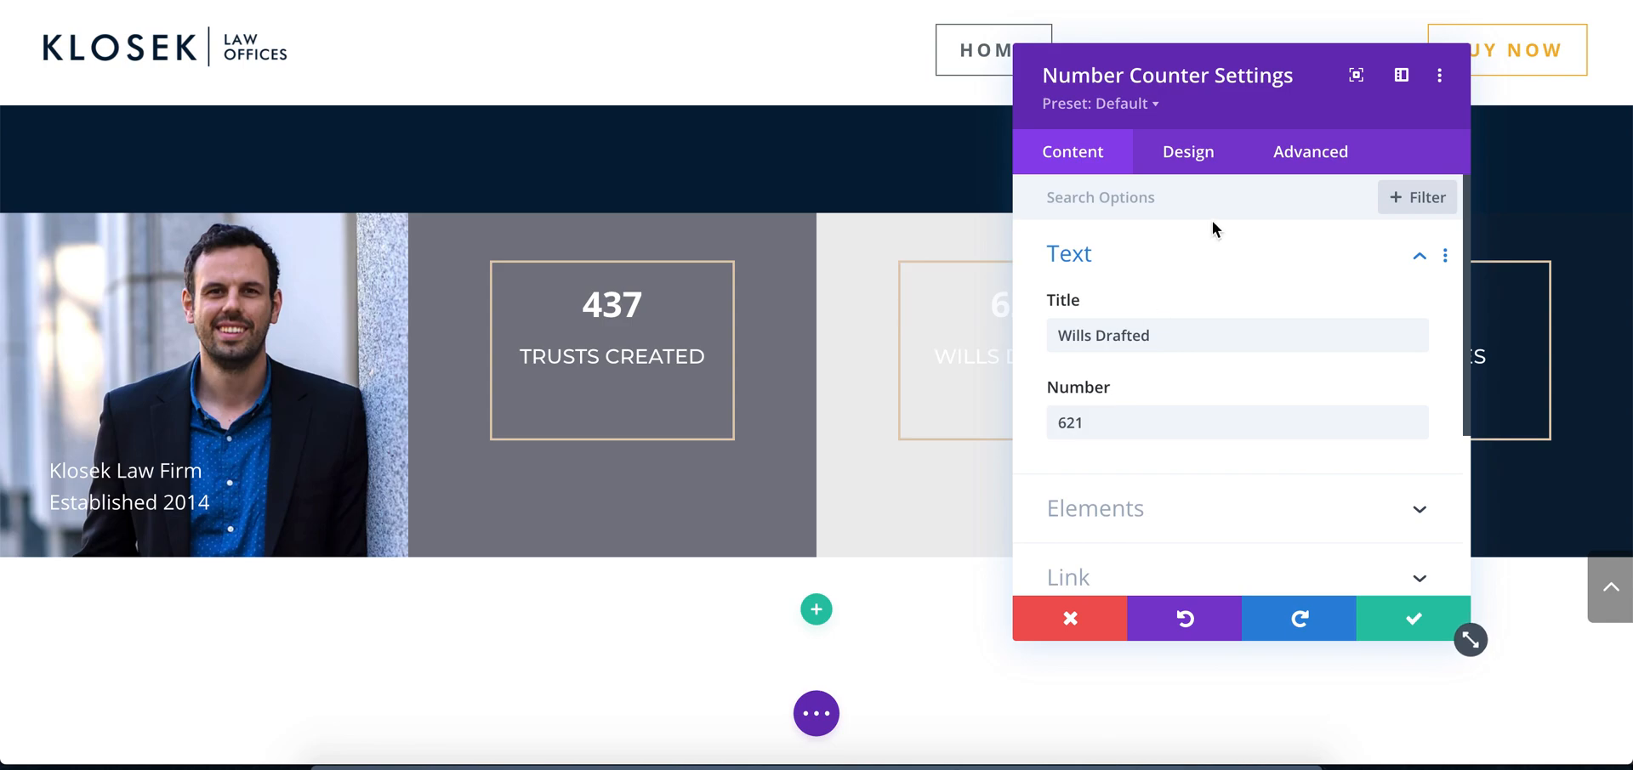
pyautogui.click(1198, 163)
pyautogui.click(1125, 320)
pyautogui.scroll(-2, 1125, 384)
pyautogui.scroll(-2, 1126, 384)
pyautogui.click(1073, 447)
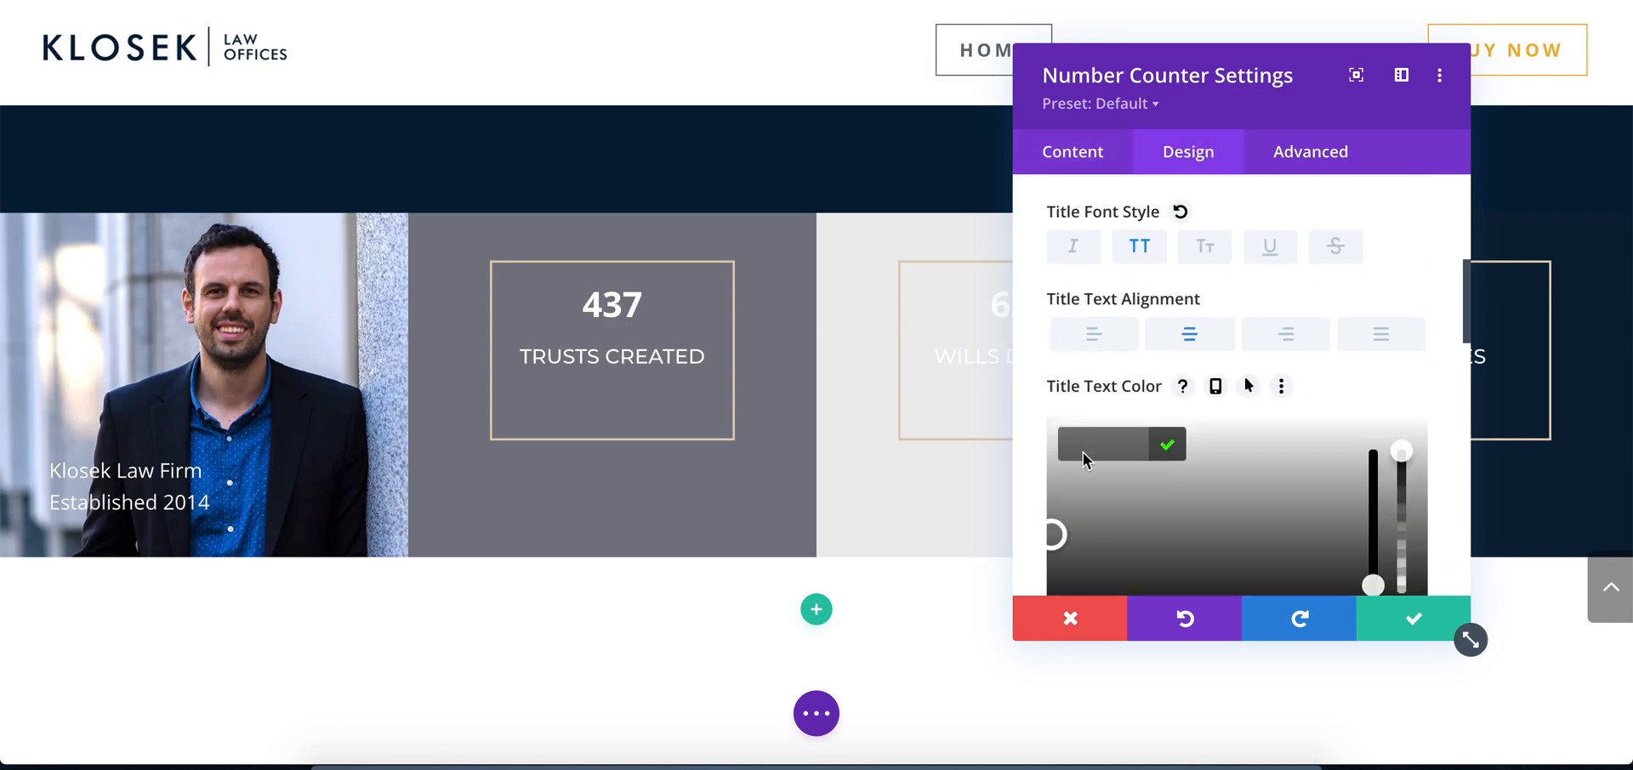
pyautogui.press('super+v')
pyautogui.click(1170, 447)
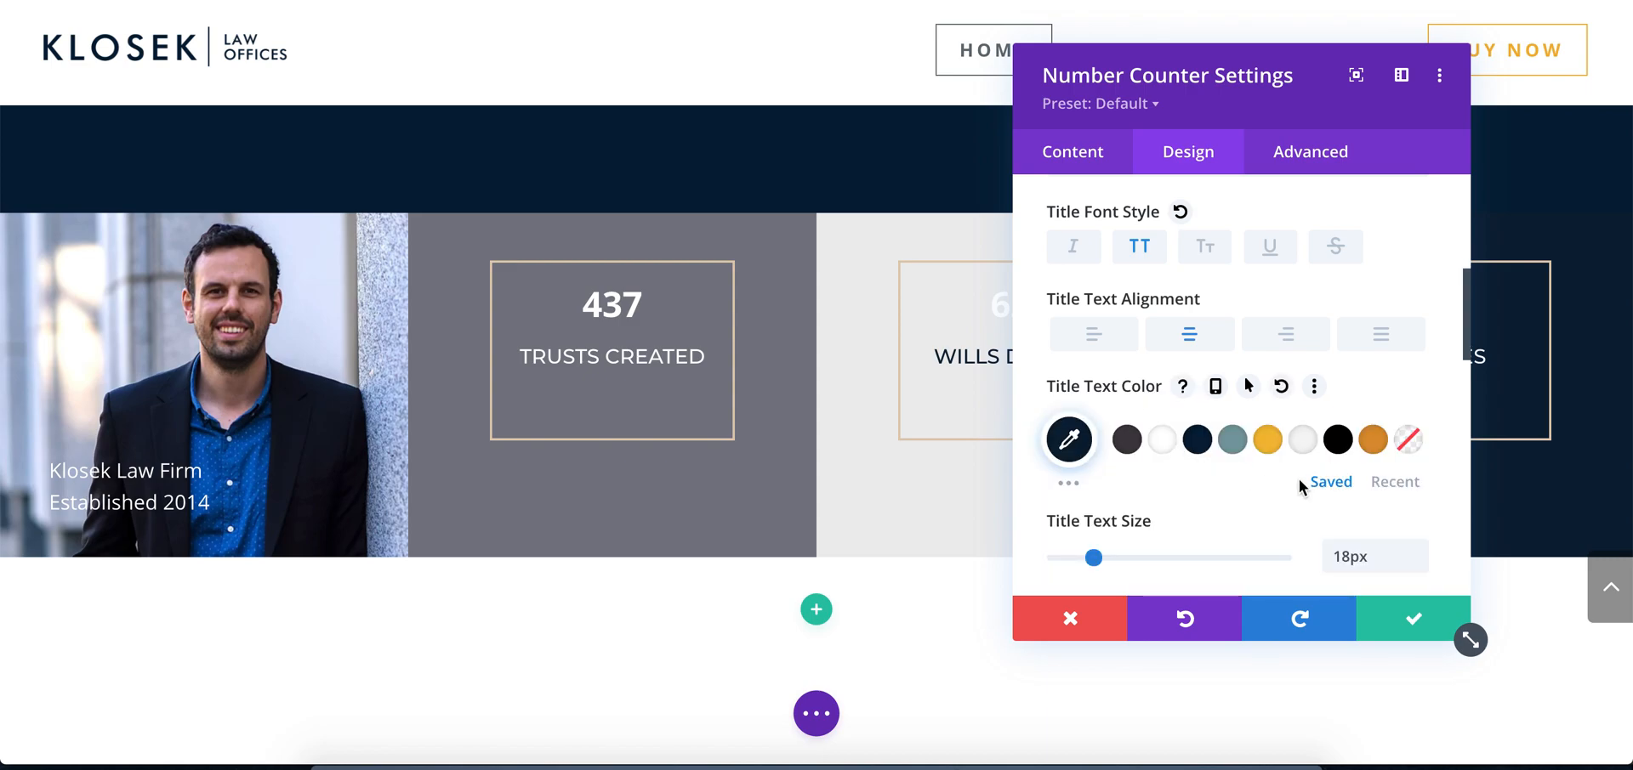
# Set the Wills Drafted counter's number text color to the copied navy #0b1f36 and save the module
pyautogui.scroll(-3, 1229, 467)
pyautogui.scroll(-5, 1230, 470)
pyautogui.click(1236, 314)
pyautogui.scroll(-3, 1229, 383)
pyautogui.click(1085, 390)
pyautogui.doubleClick(1098, 392)
pyautogui.press('super+v')
pyautogui.click(1166, 389)
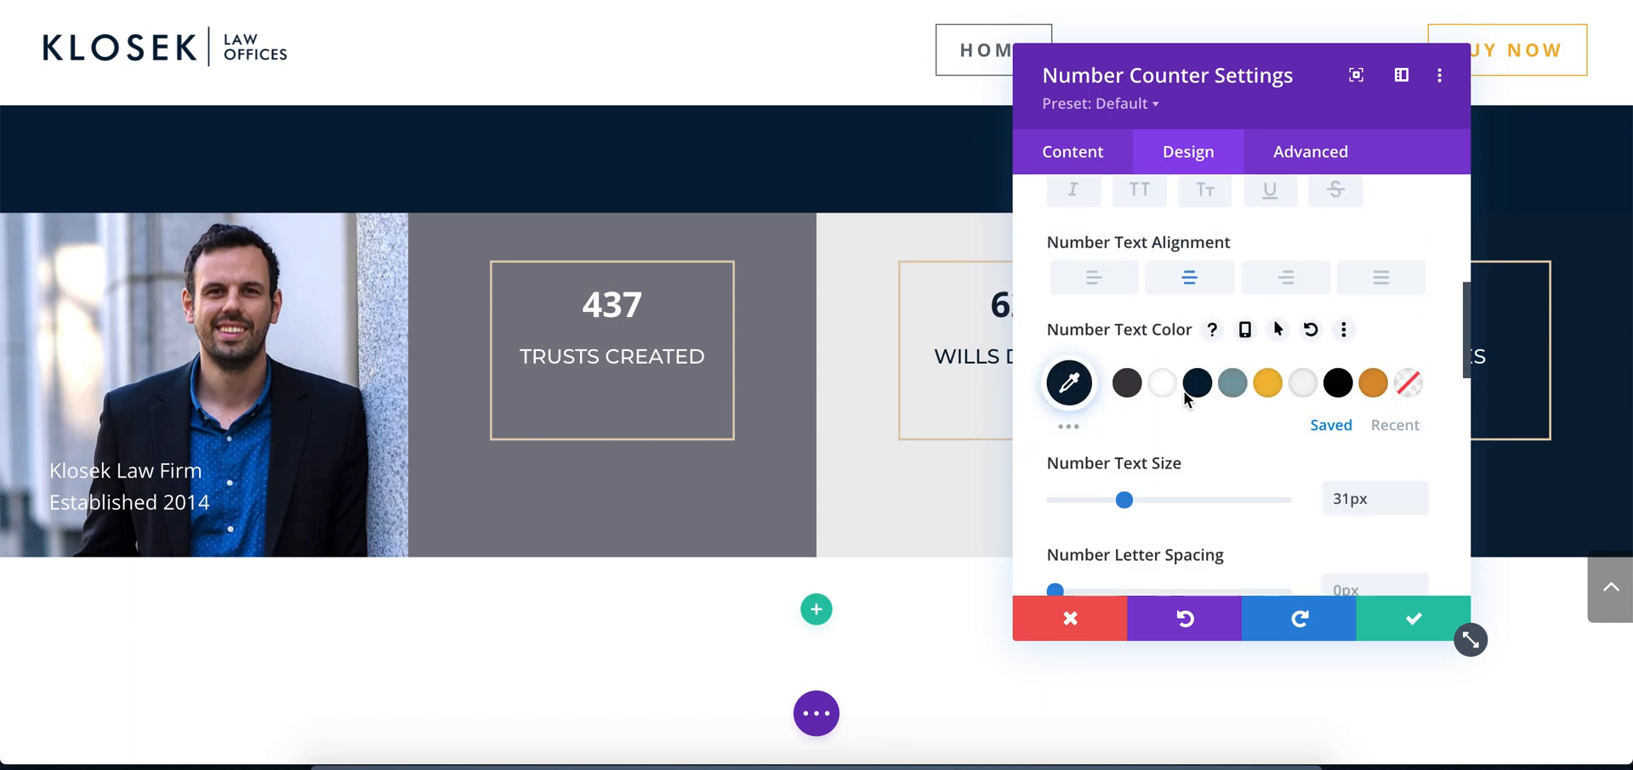
pyautogui.click(1410, 627)
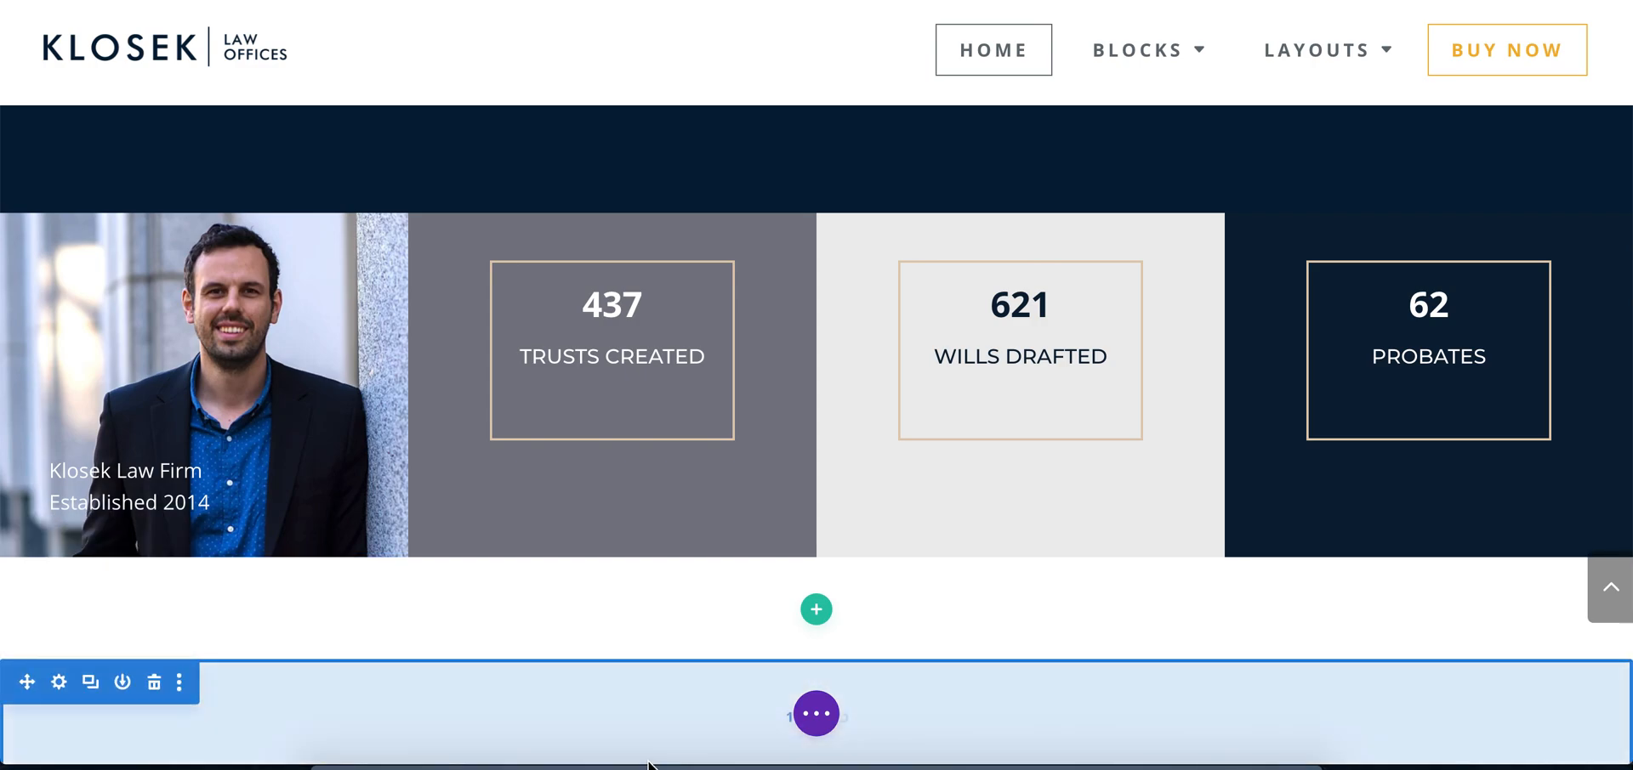
# Compare the stats section with the Photoshop mockup, return to Chrome and save the page
pyautogui.click(612, 764)
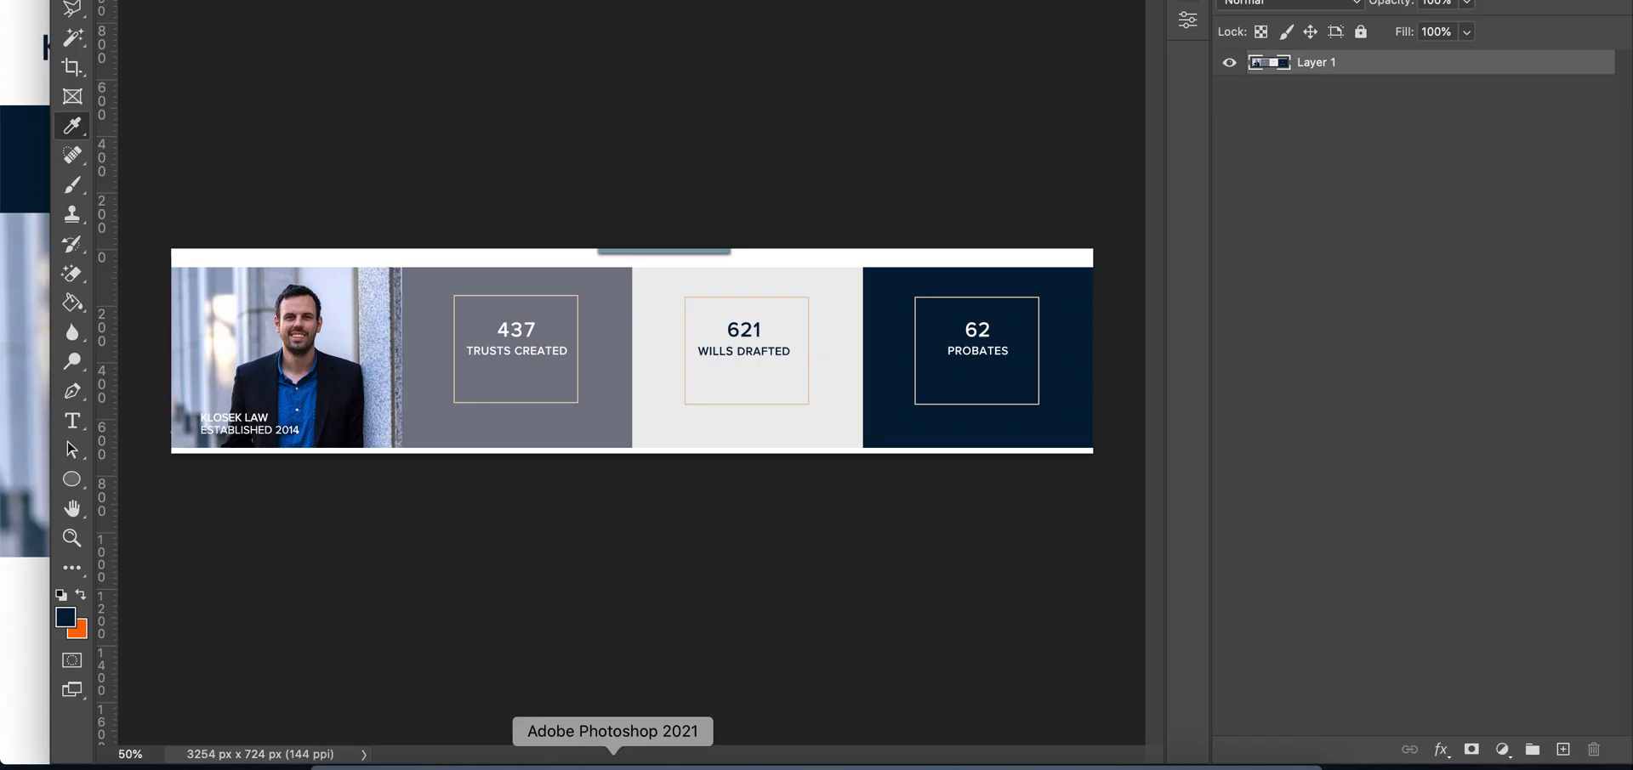
pyautogui.click(558, 763)
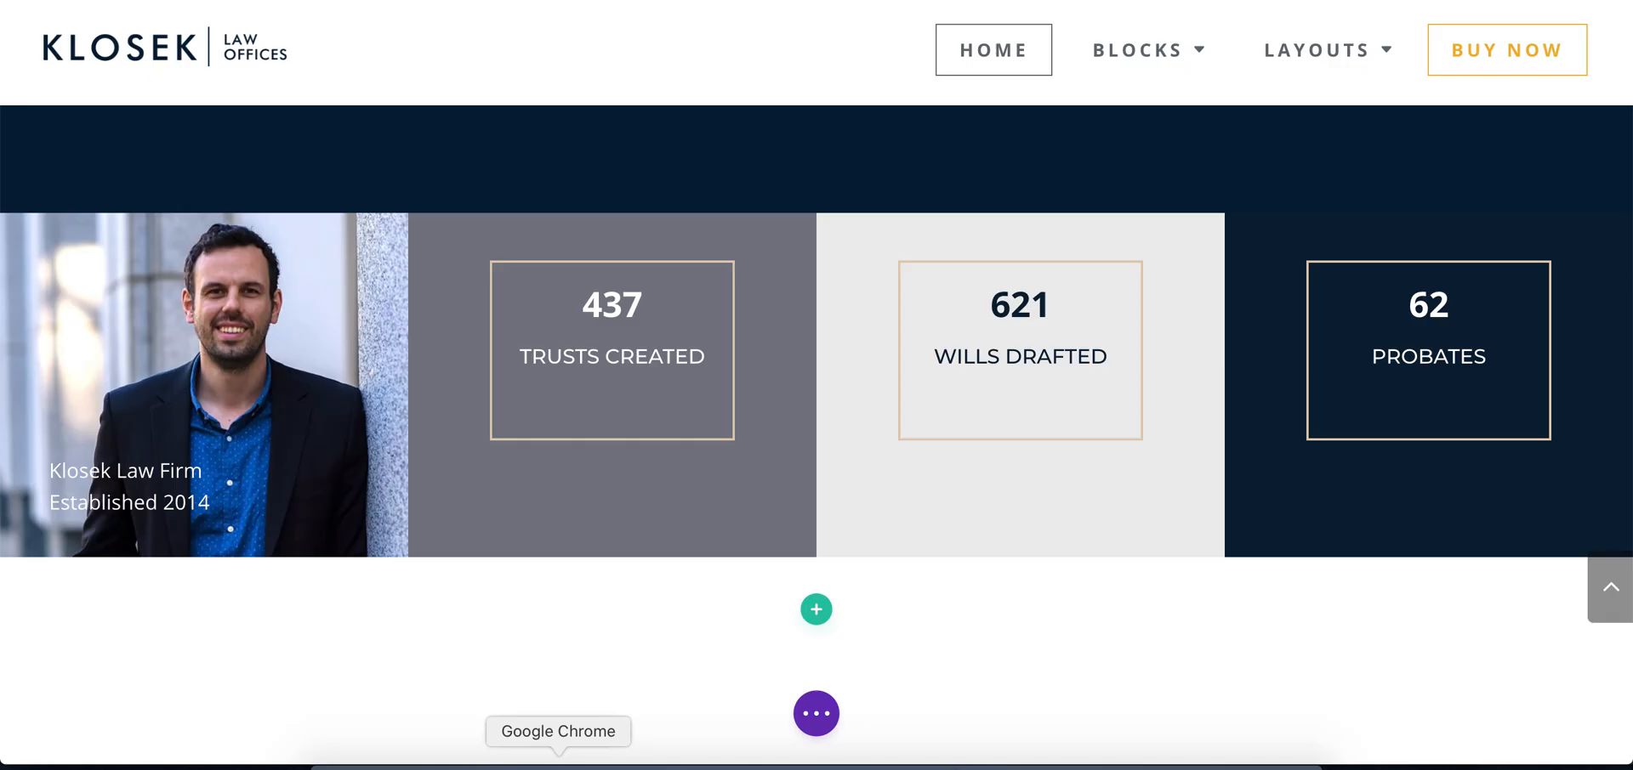
pyautogui.click(833, 712)
pyautogui.click(1575, 716)
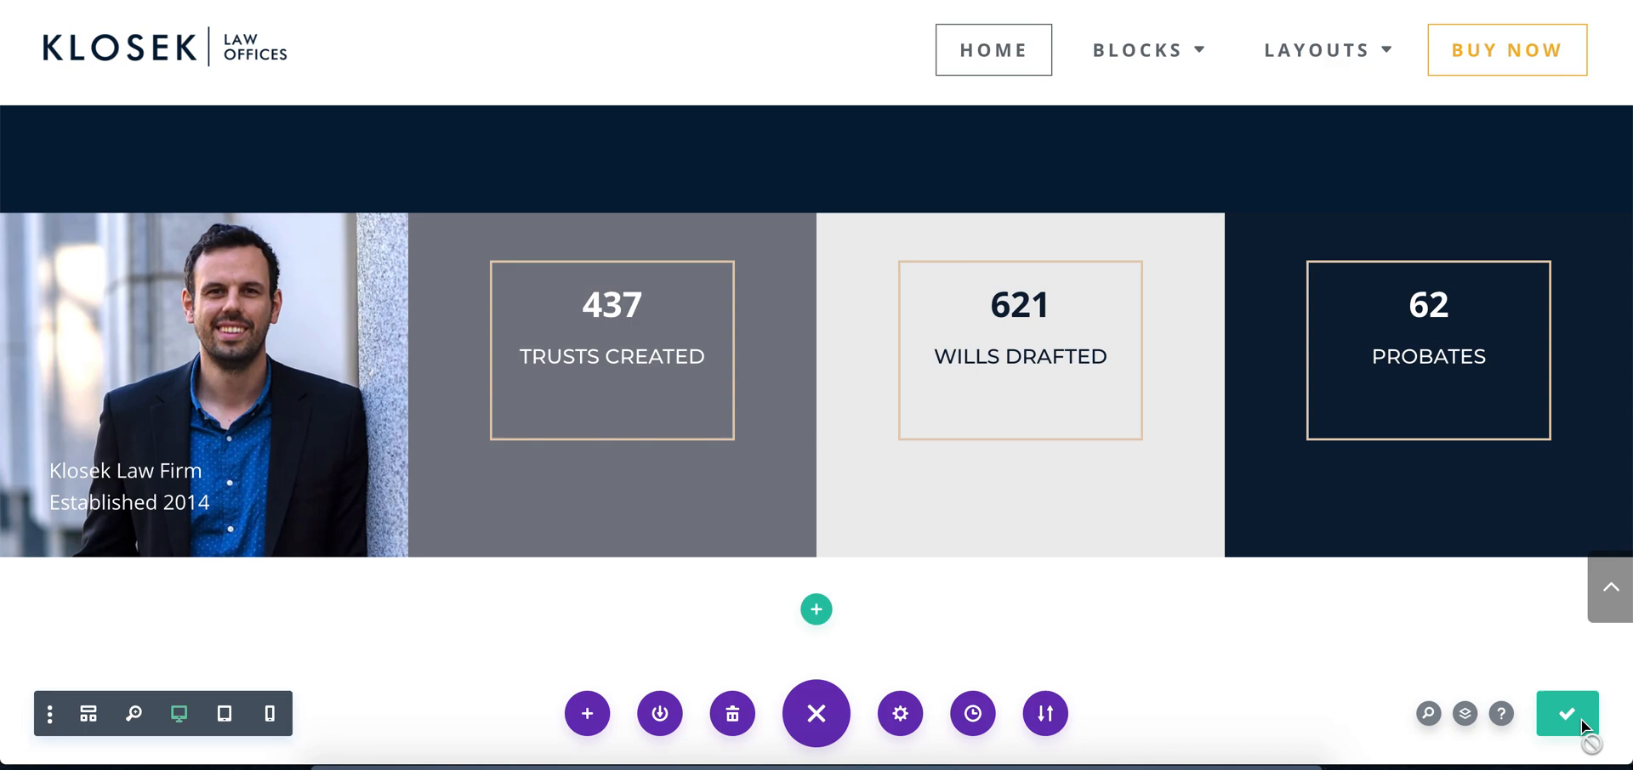
# Check the stats section in tablet view and set the Trusts Created column's bottom padding to 6vh, linked to its top padding
pyautogui.click(224, 716)
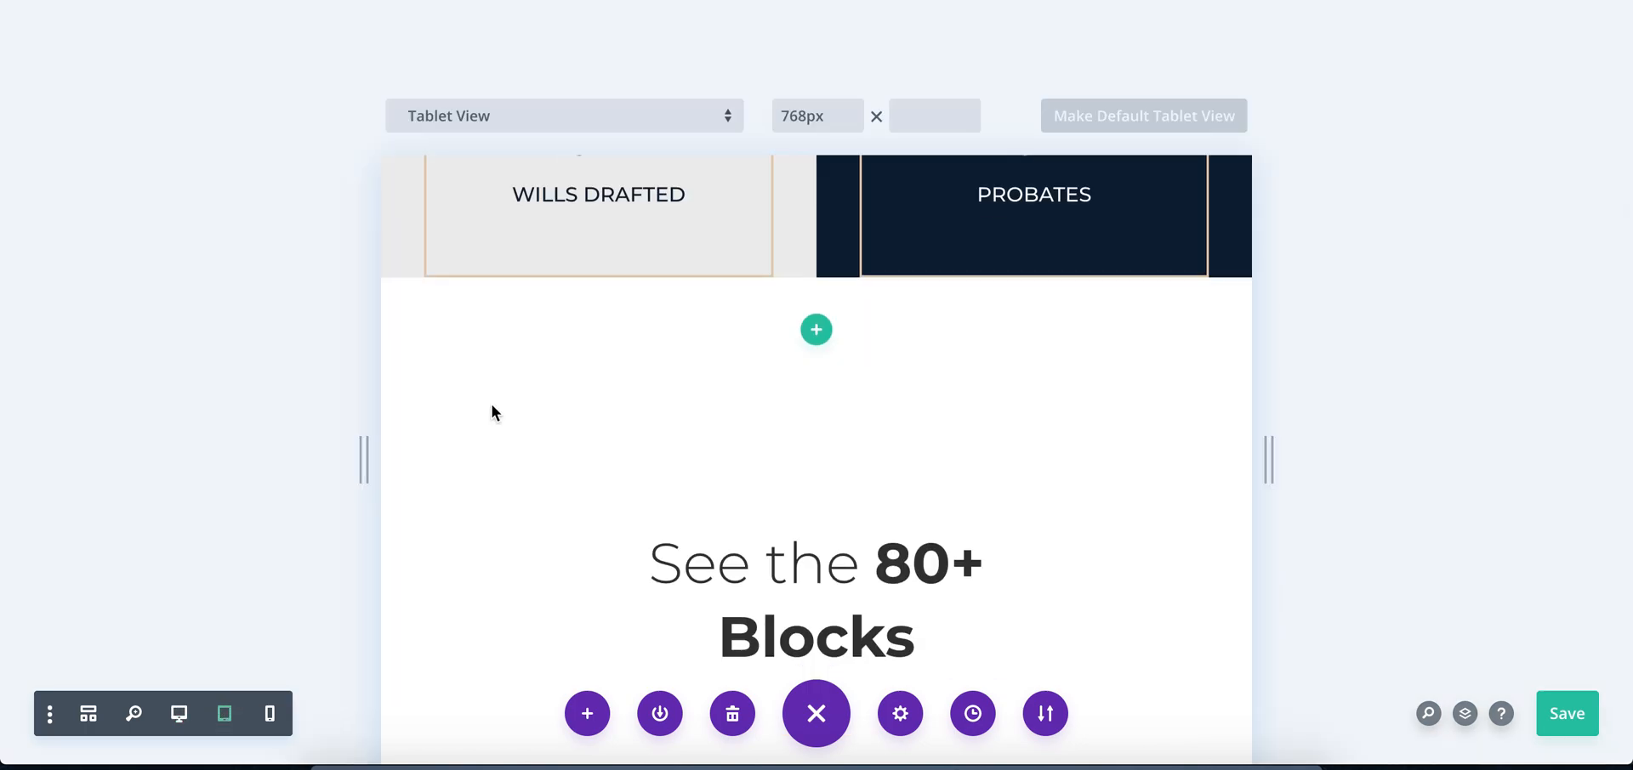
pyautogui.scroll(5, 644, 344)
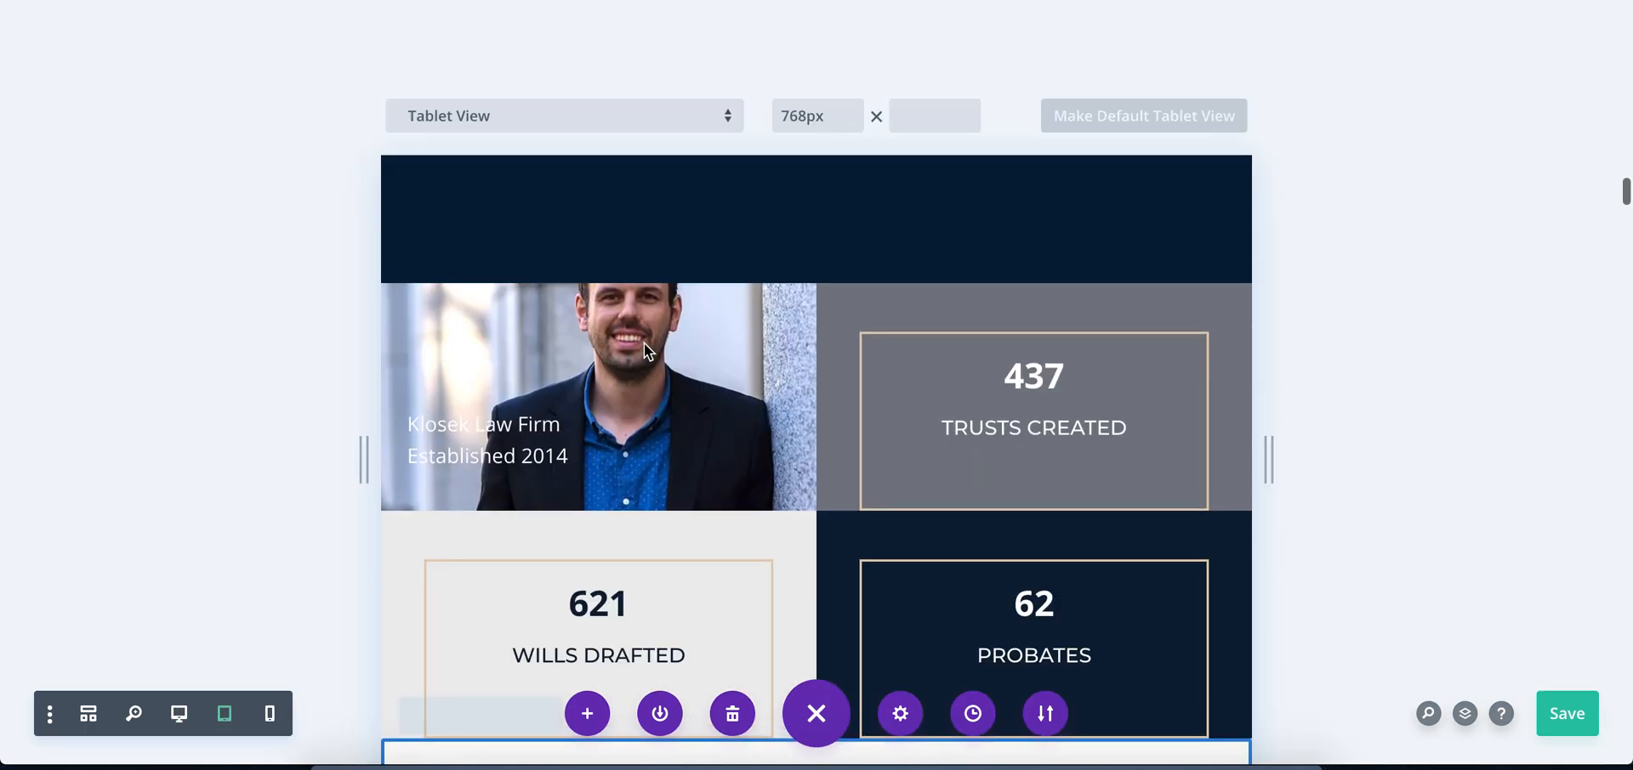
pyautogui.scroll(-1, 644, 343)
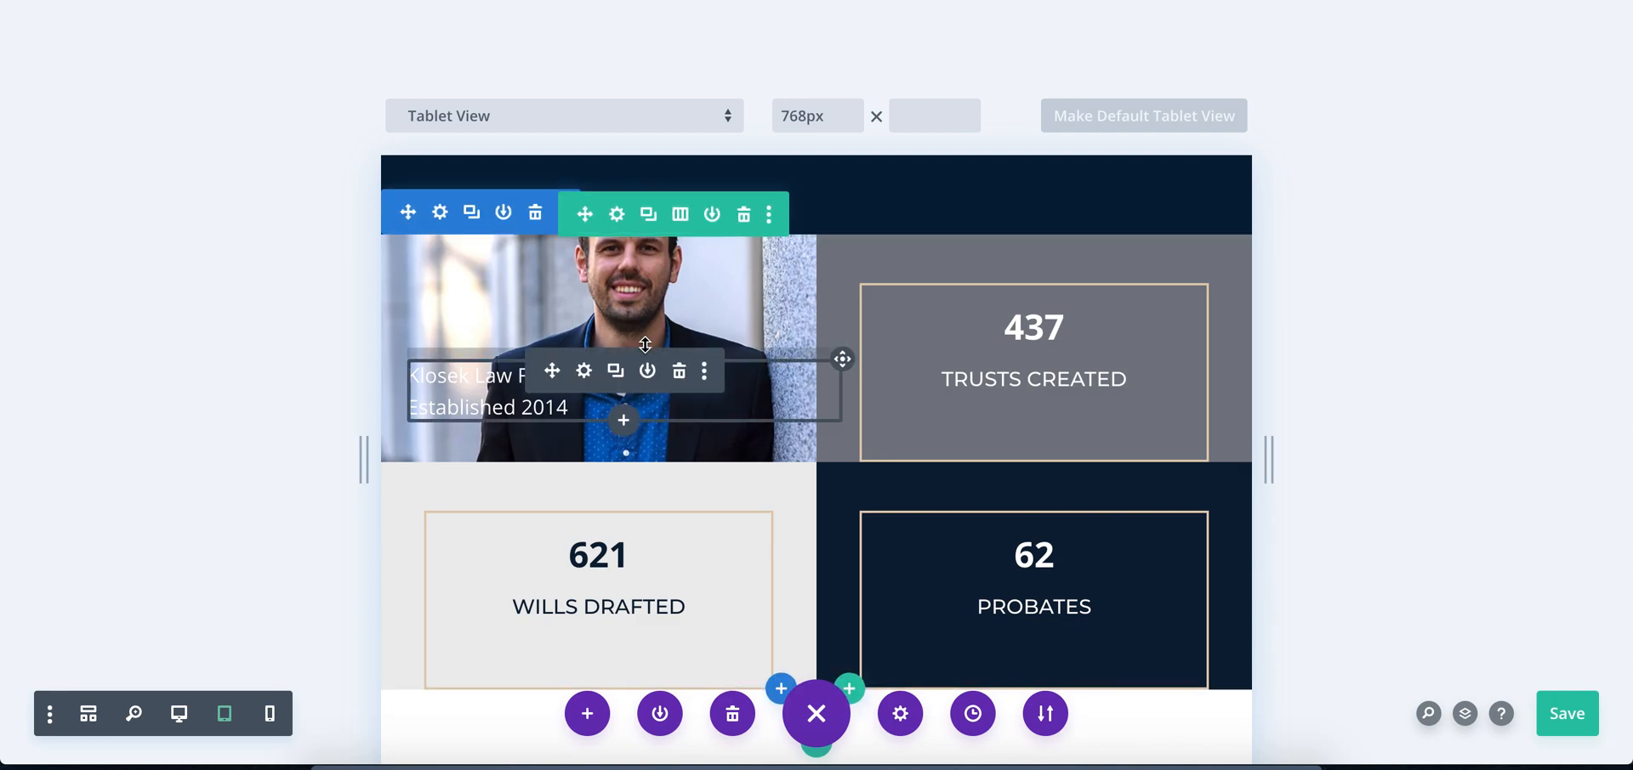
pyautogui.scroll(-1, 645, 344)
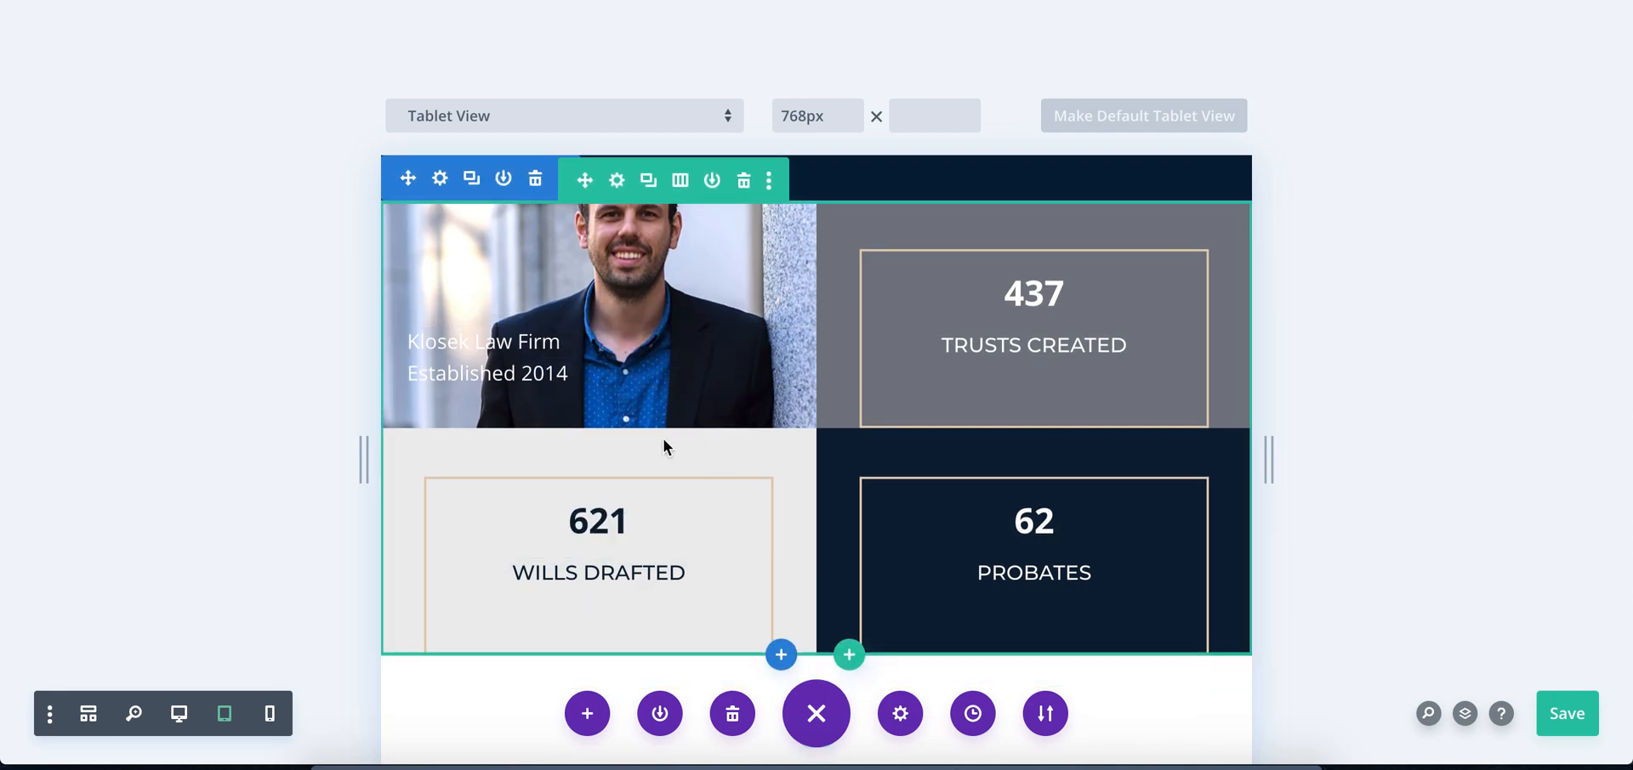
pyautogui.click(617, 181)
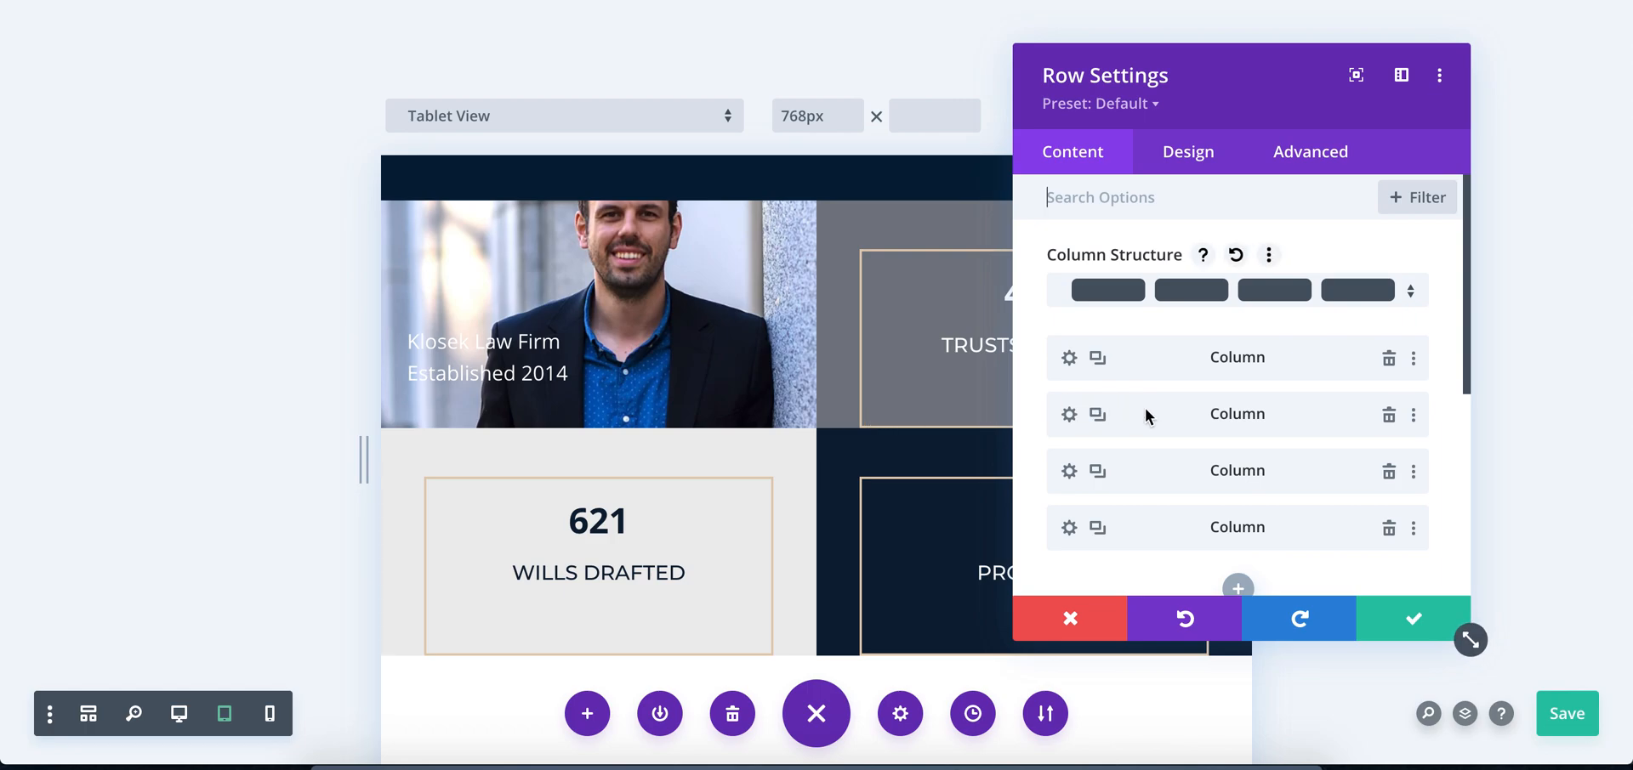
pyautogui.click(1071, 416)
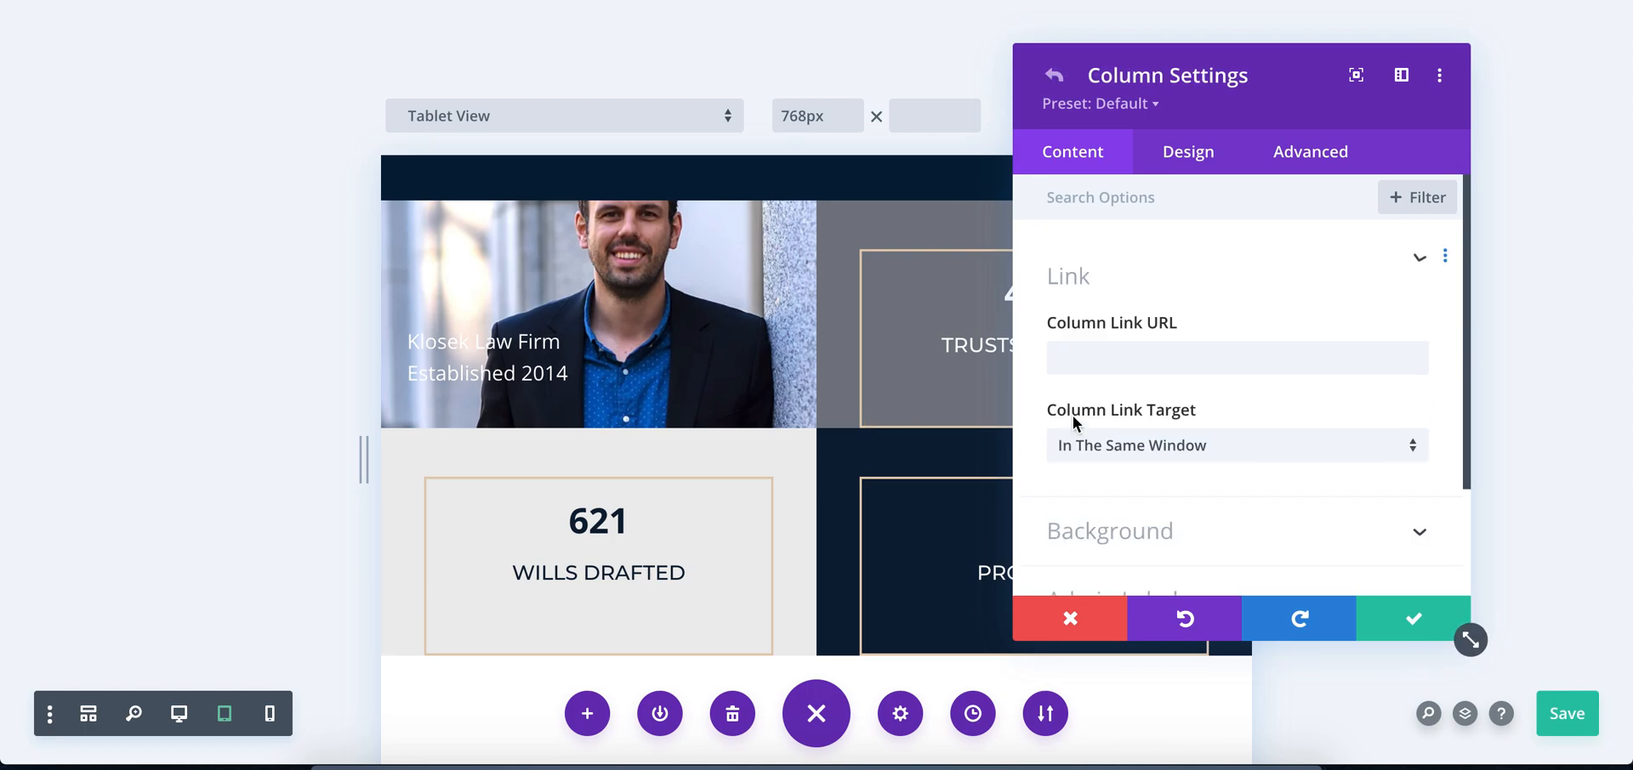
pyautogui.click(1185, 162)
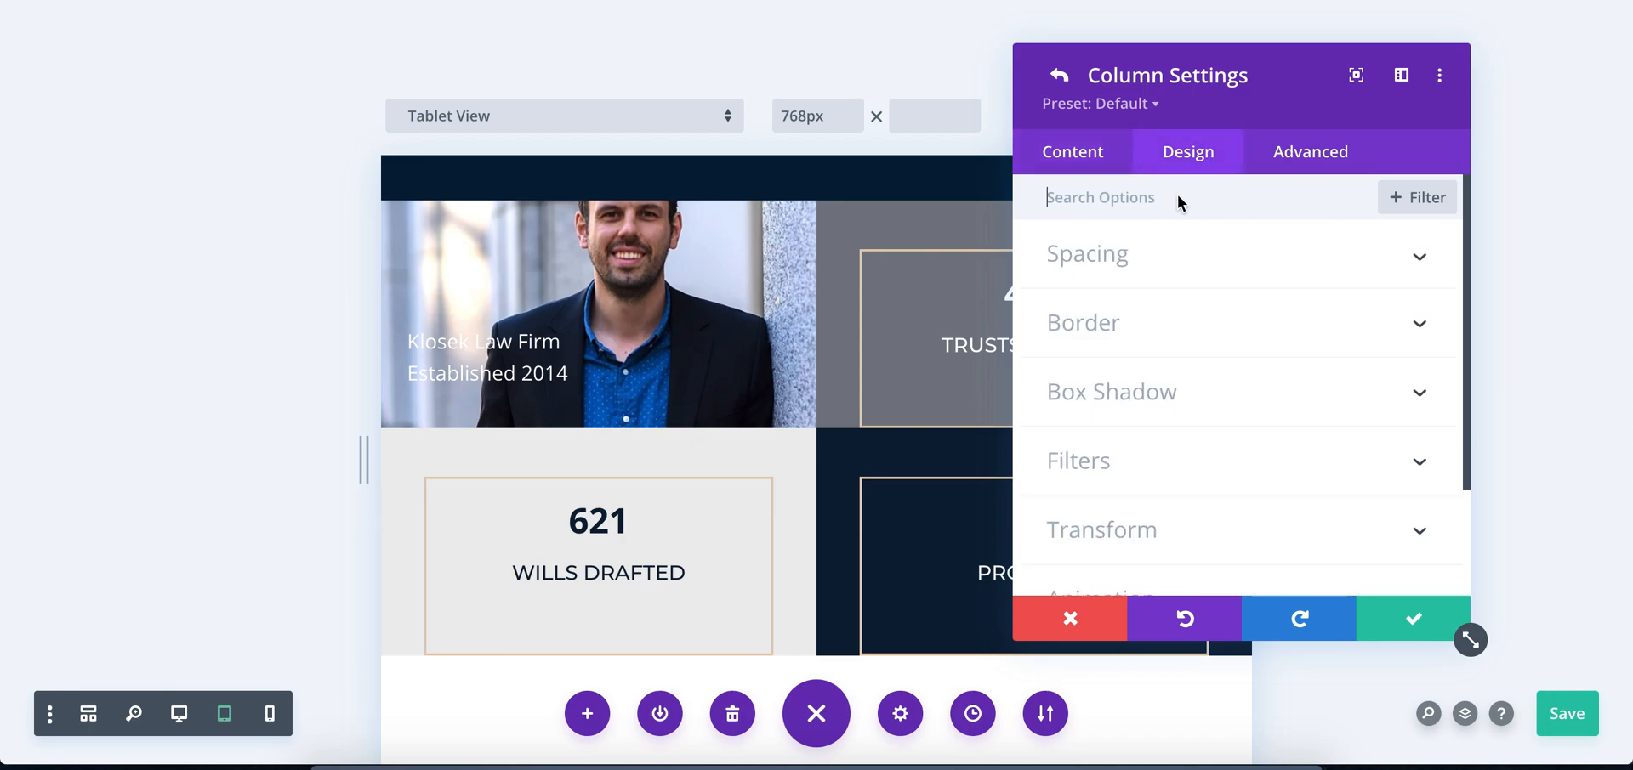
pyautogui.click(1114, 253)
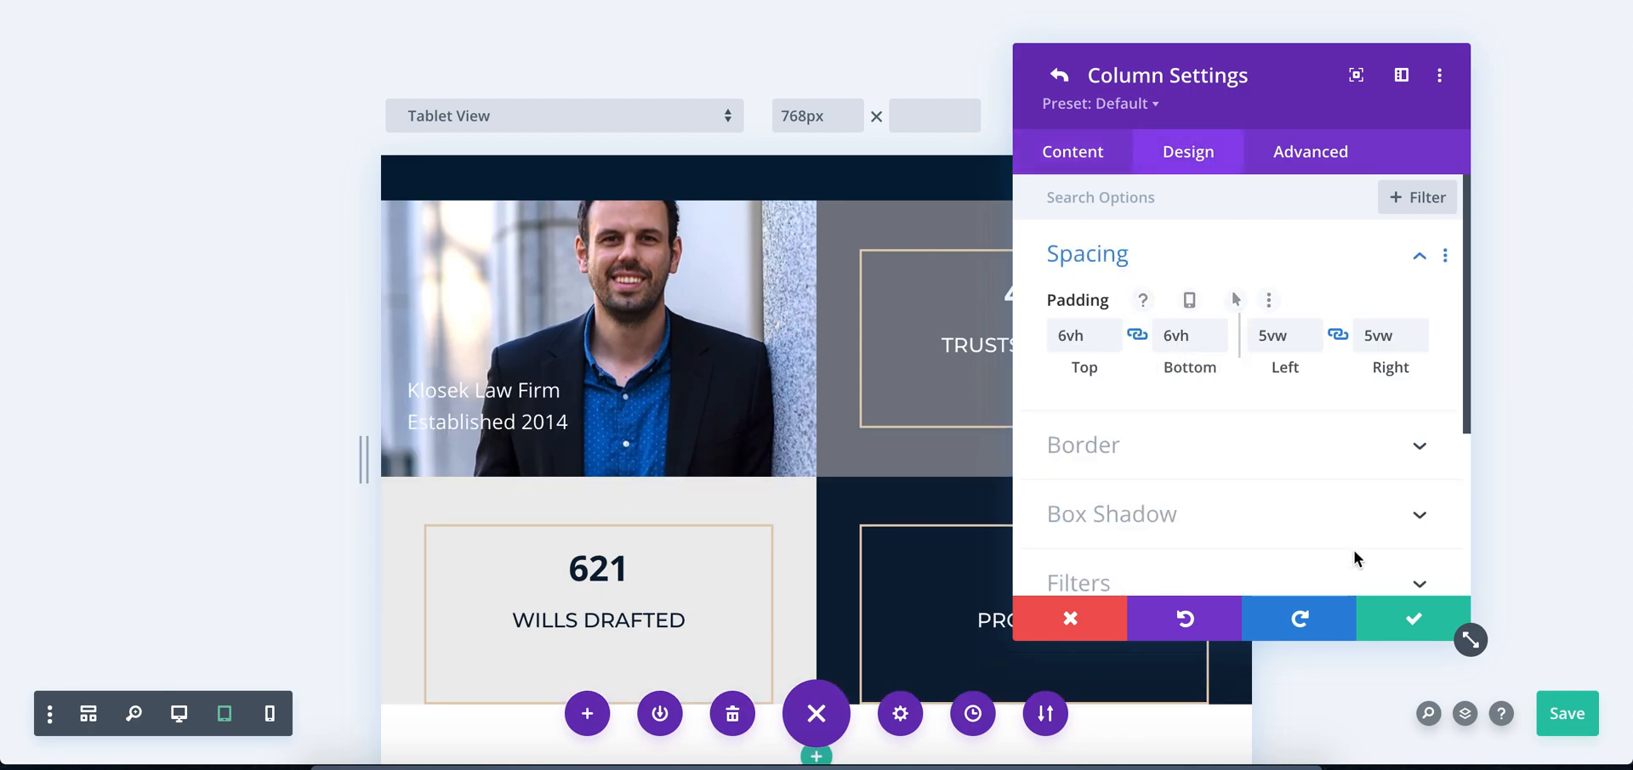
pyautogui.click(1392, 614)
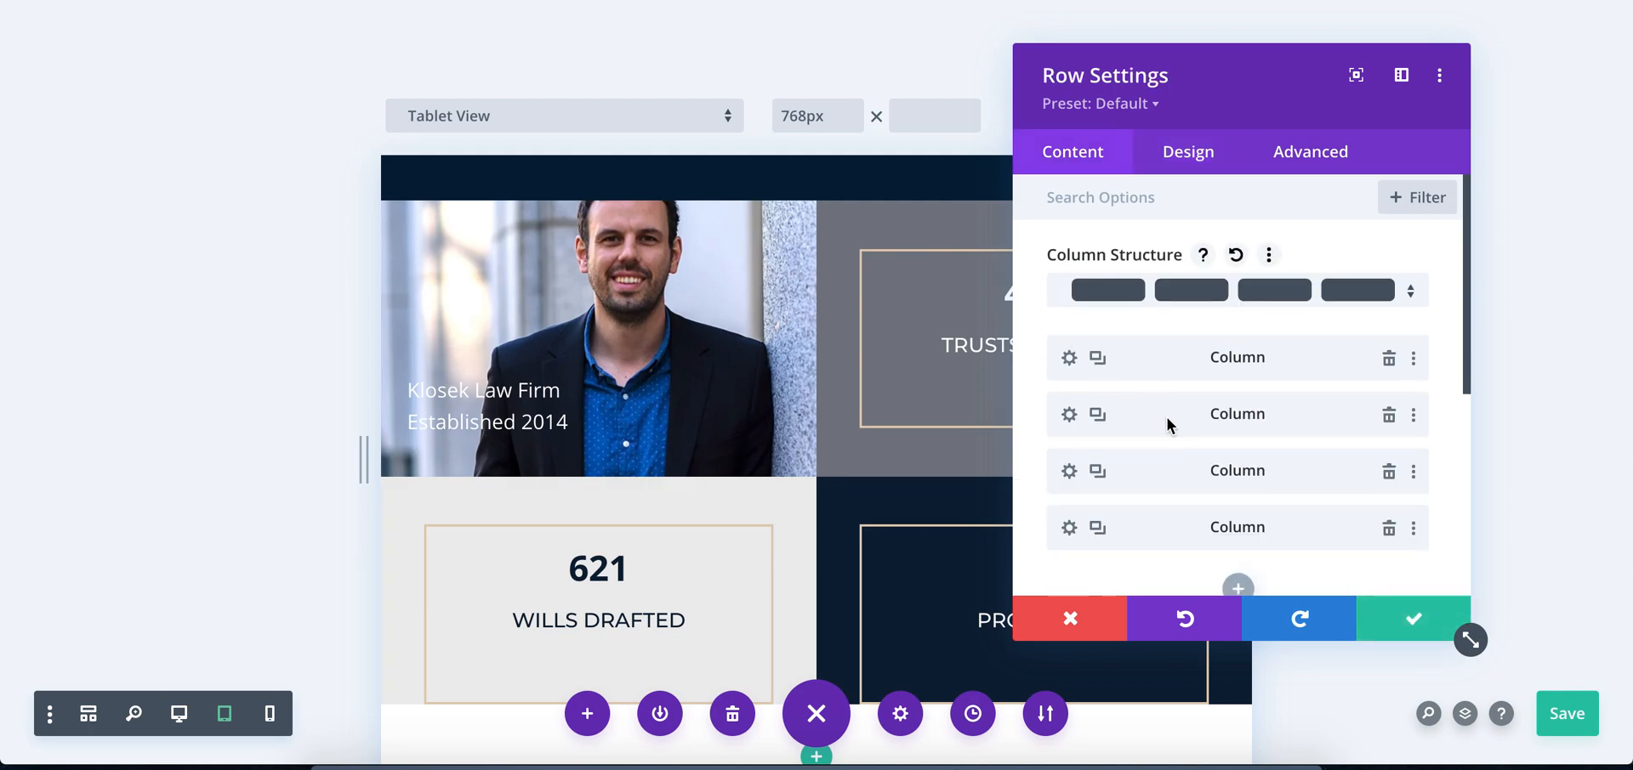
# Set the Wills Drafted column's bottom padding to 6vh, linked to its top padding
pyautogui.rightClick(1163, 415)
pyautogui.click(1154, 425)
pyautogui.click(1068, 471)
pyautogui.click(1158, 157)
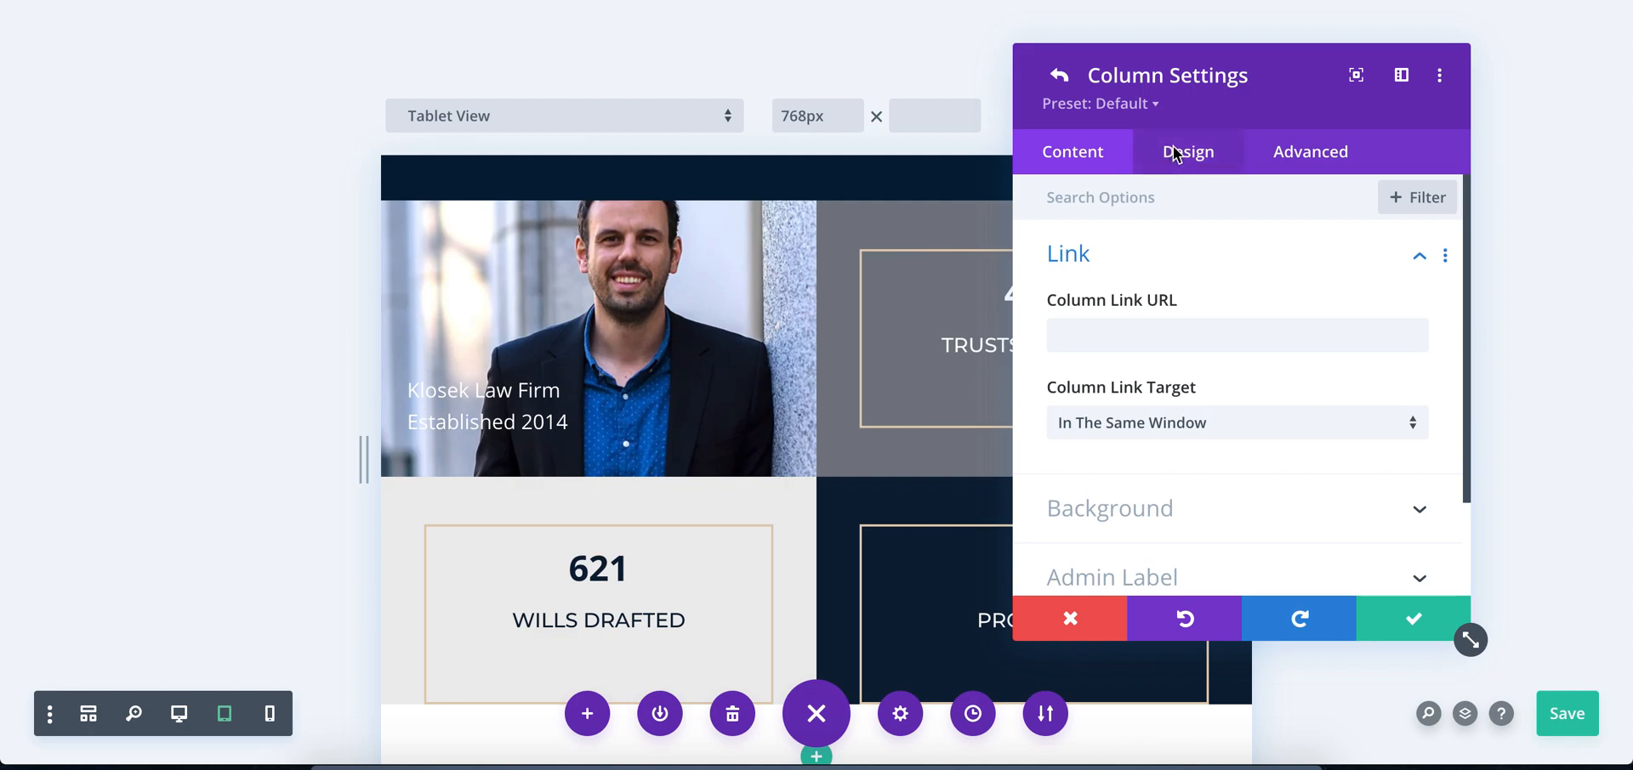
pyautogui.click(1131, 259)
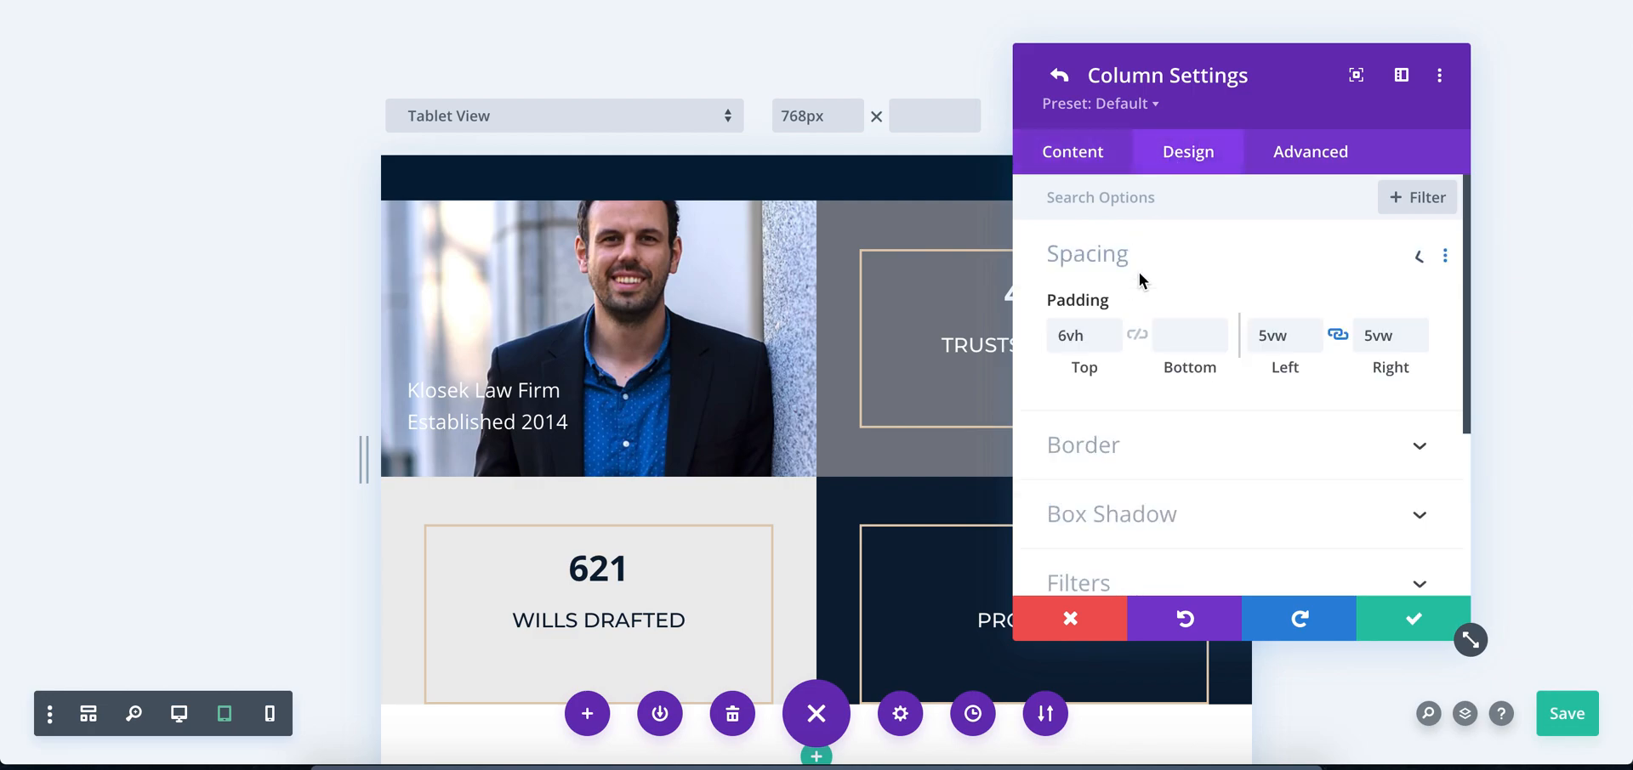
pyautogui.click(1403, 614)
# Link the Probates column's bottom padding to its 6vh top padding, and save the row settings and the page
pyautogui.click(1069, 527)
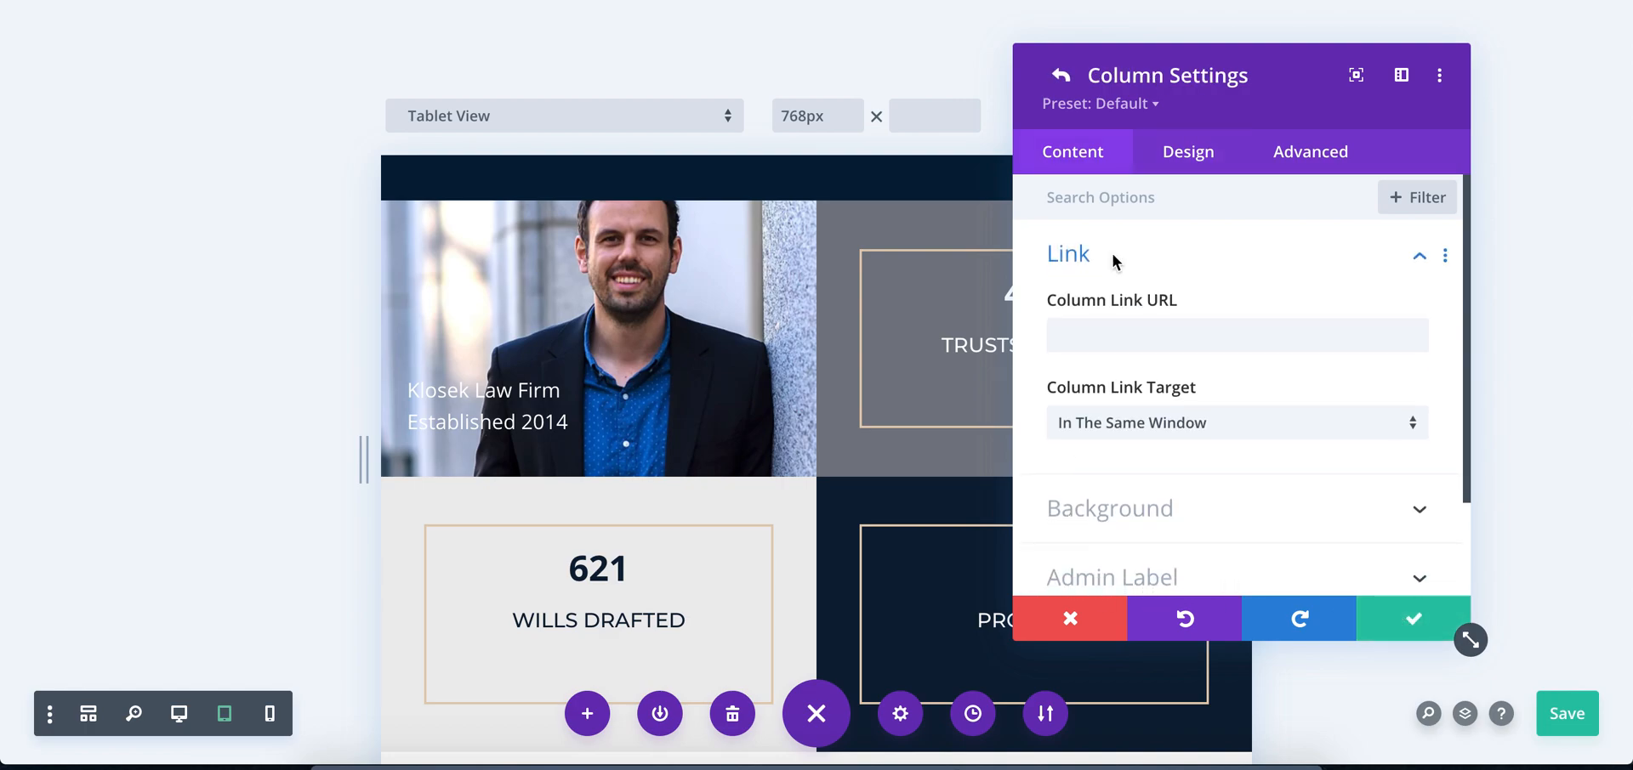
pyautogui.click(1188, 154)
pyautogui.click(1122, 259)
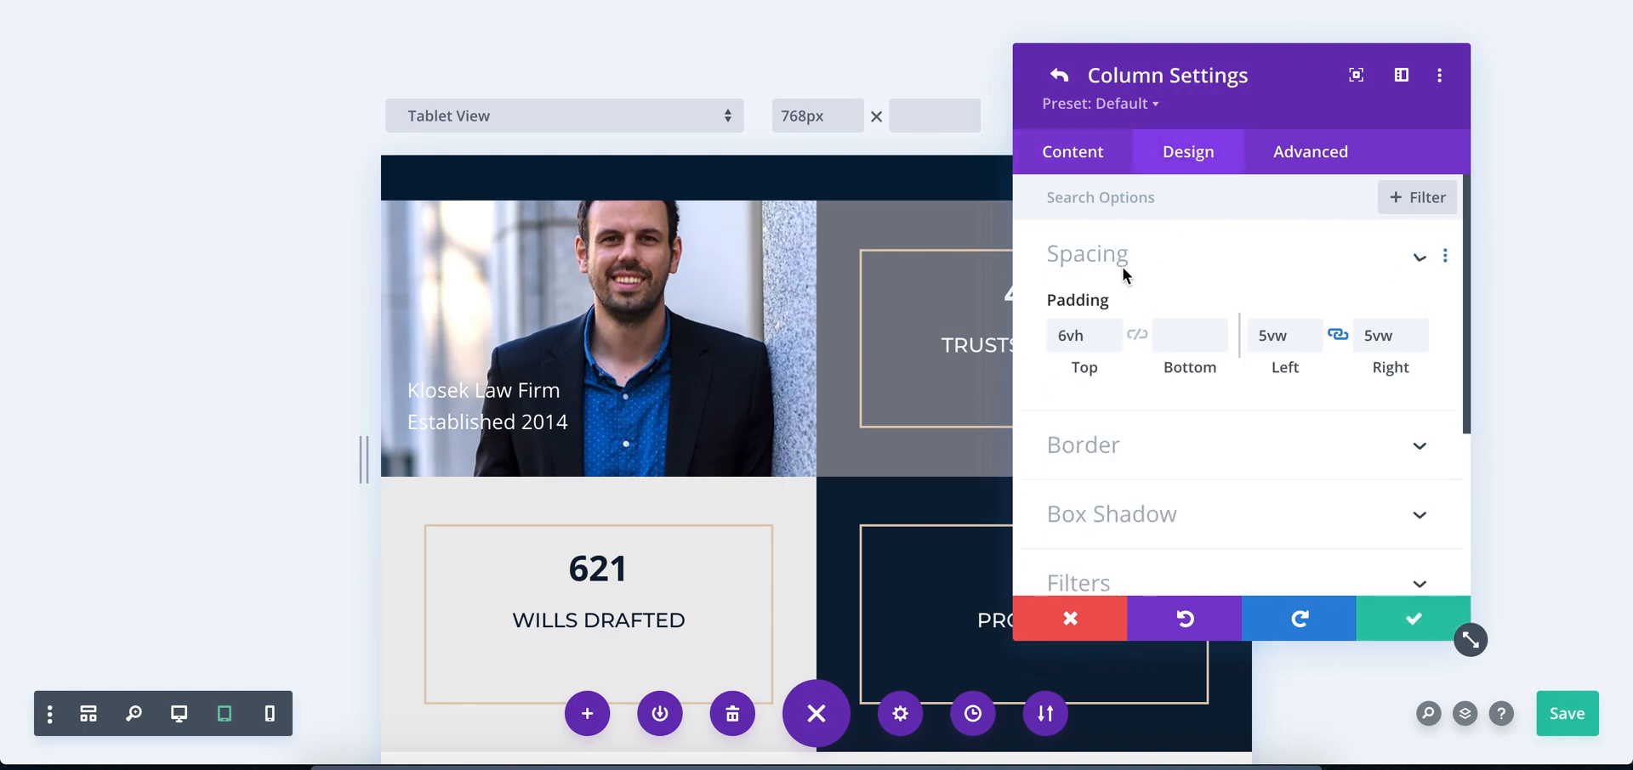
pyautogui.click(1137, 334)
pyautogui.click(1416, 623)
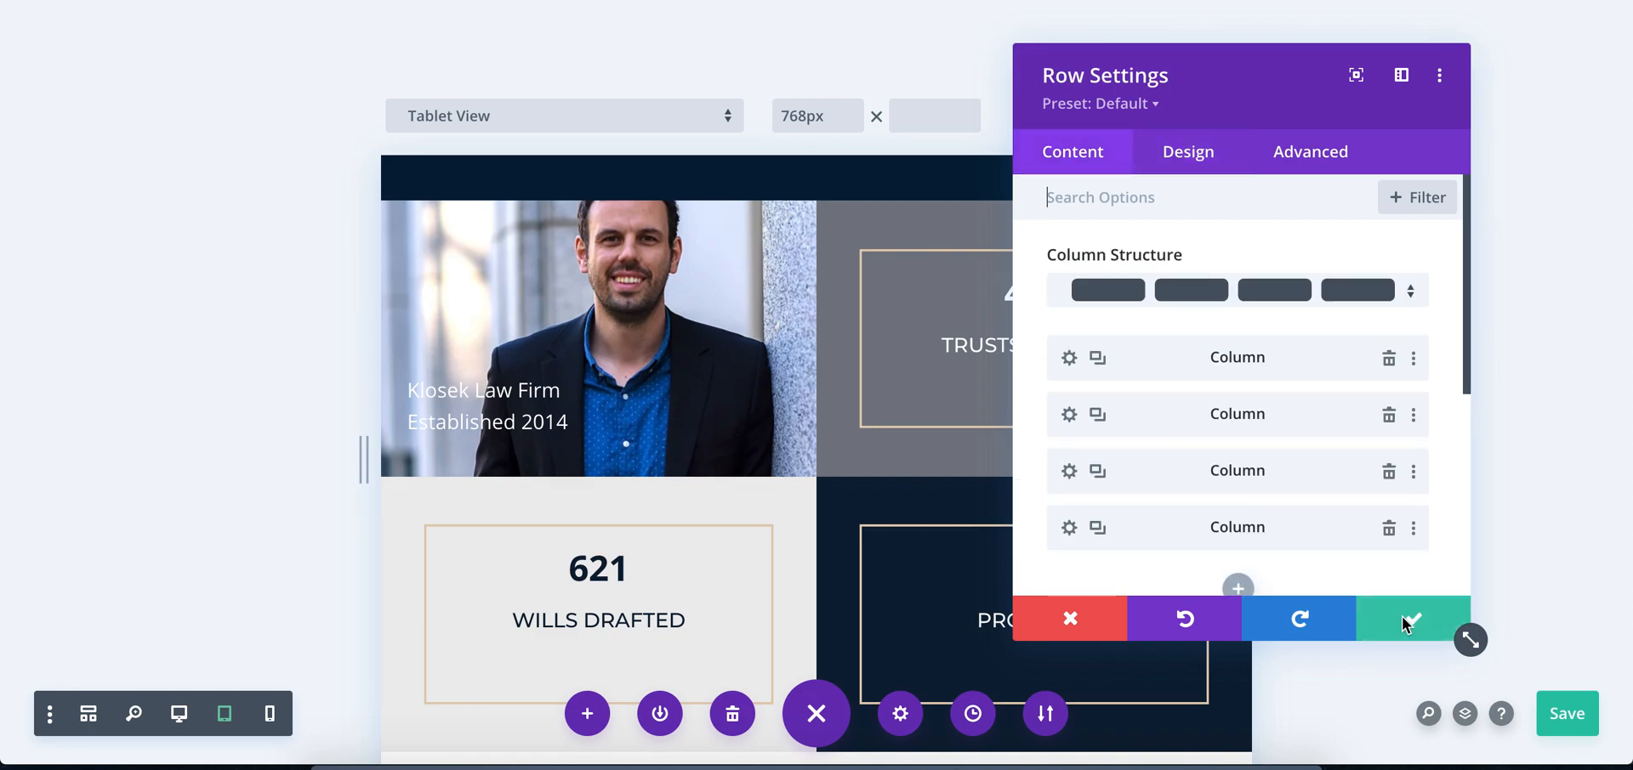
pyautogui.click(1399, 624)
pyautogui.click(1563, 715)
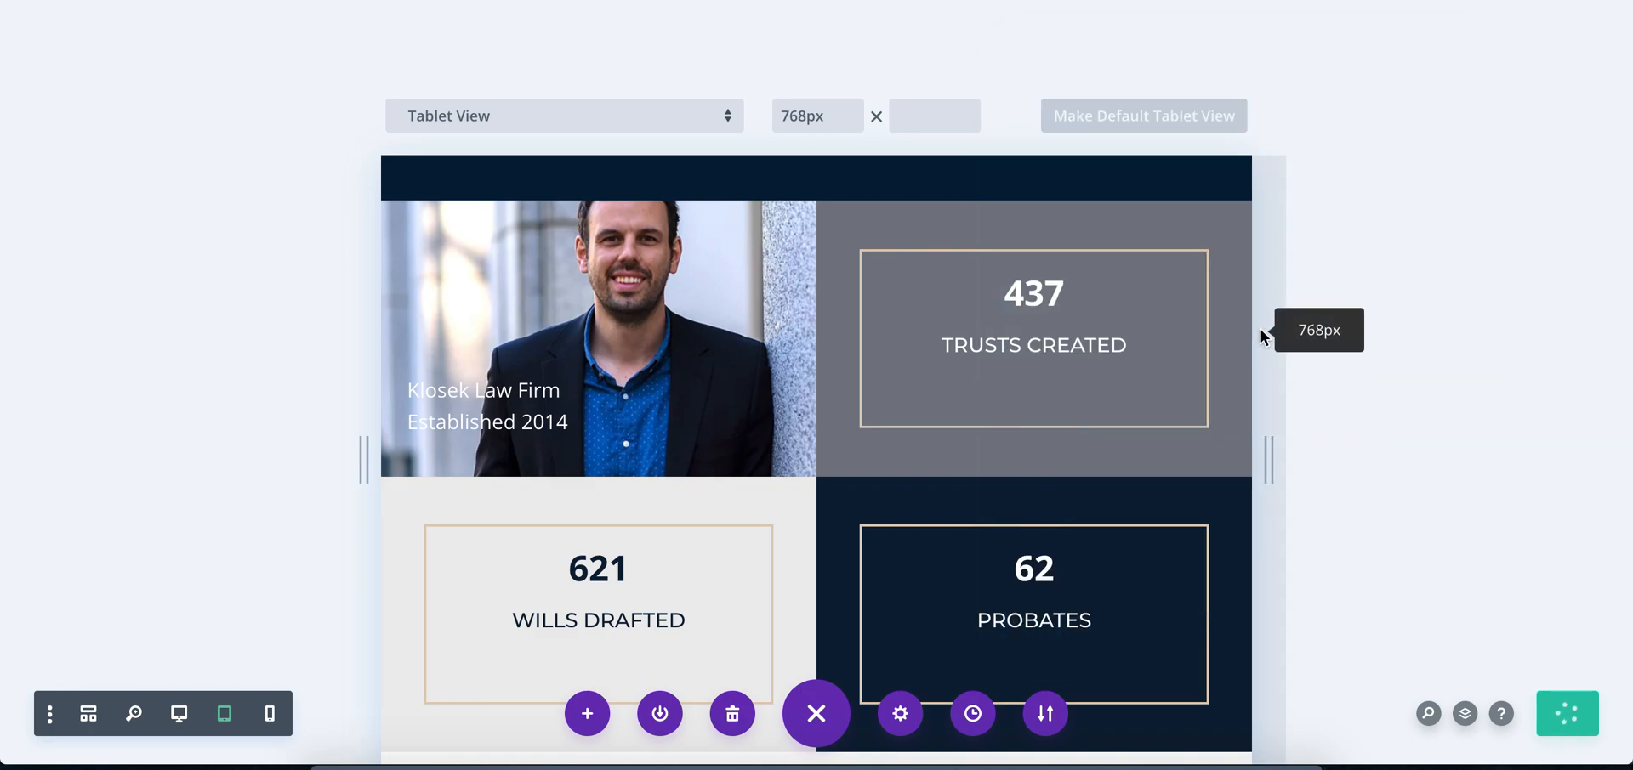
# Examine how the stats section's columns and counters stack in phone view
pyautogui.click(266, 708)
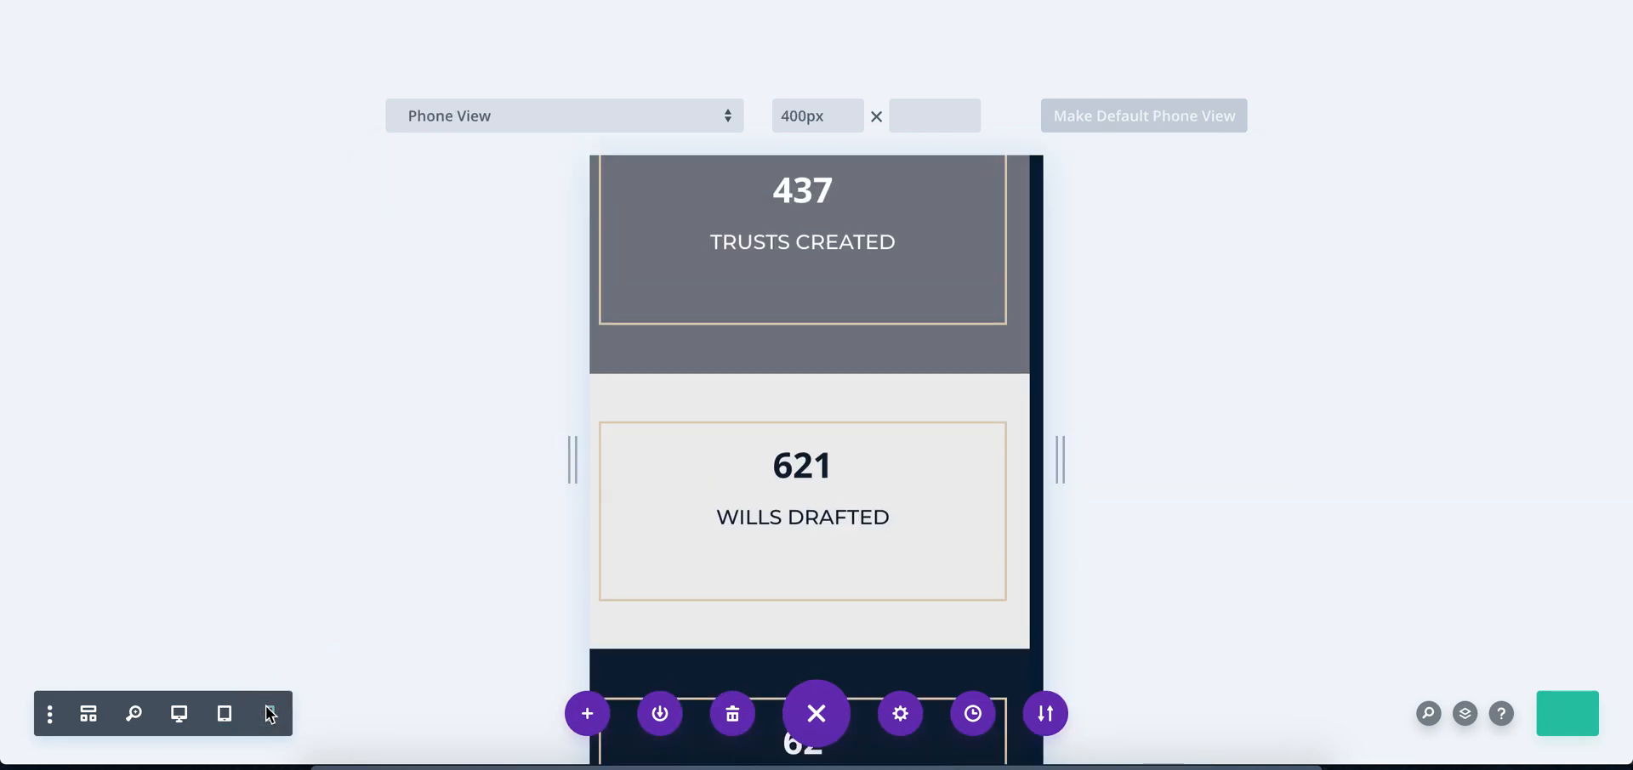
pyautogui.scroll(-1, 897, 493)
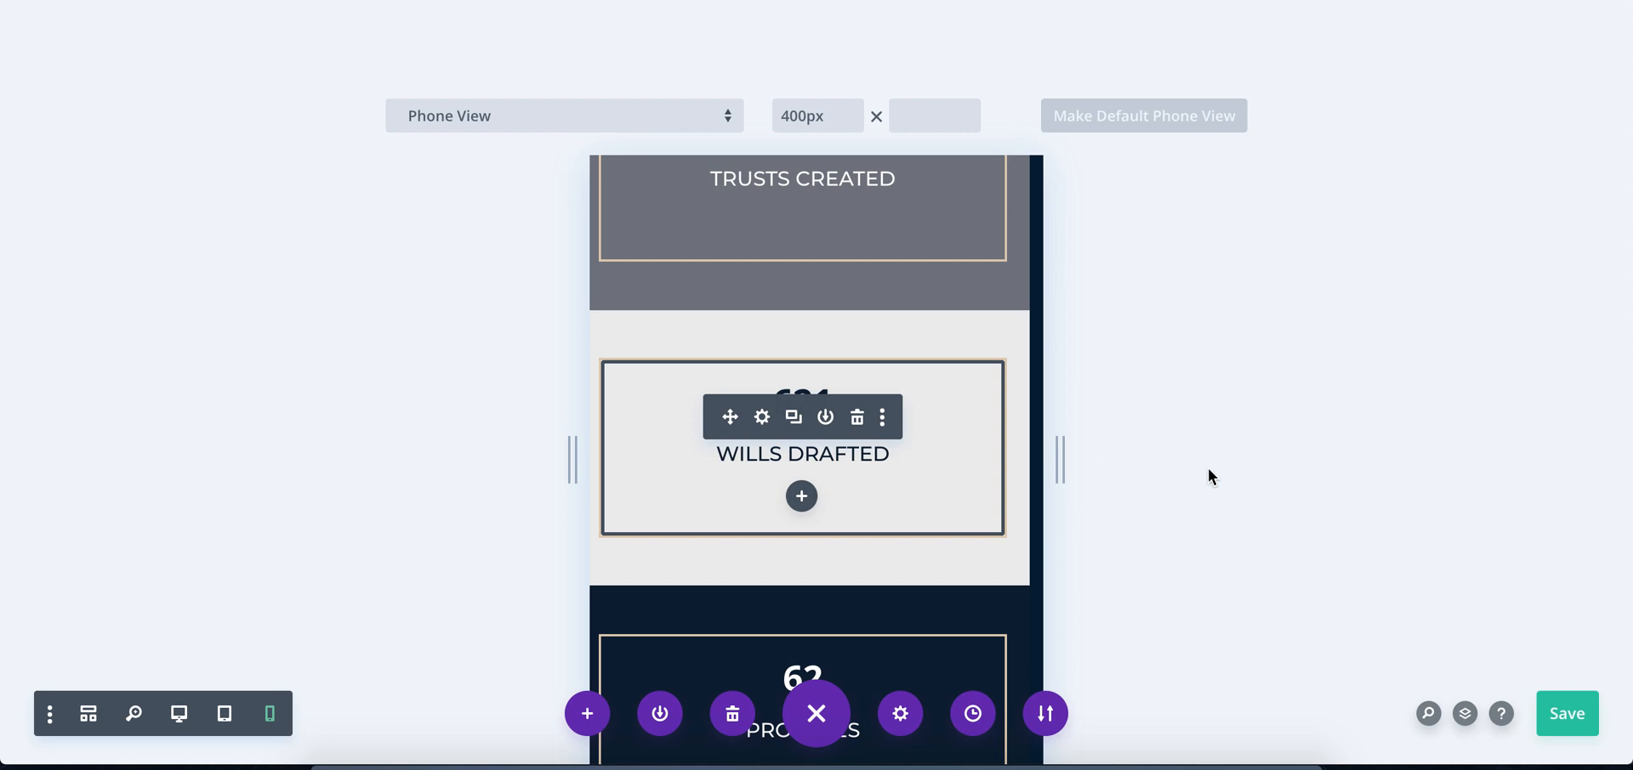
pyautogui.scroll(-4, 977, 523)
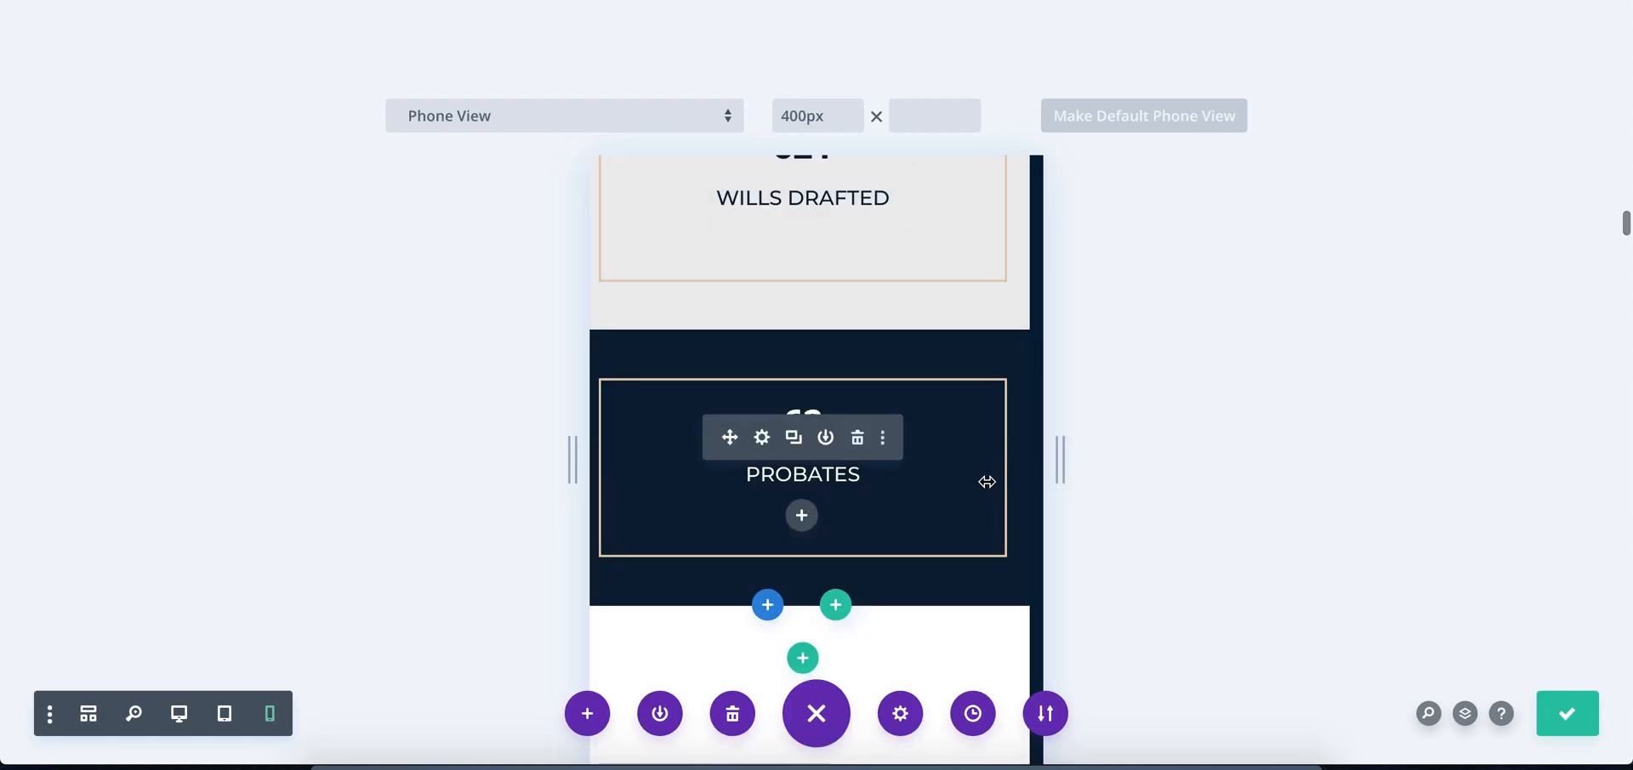
pyautogui.scroll(-5, 952, 498)
pyautogui.scroll(-2, 952, 498)
pyautogui.scroll(15, 952, 497)
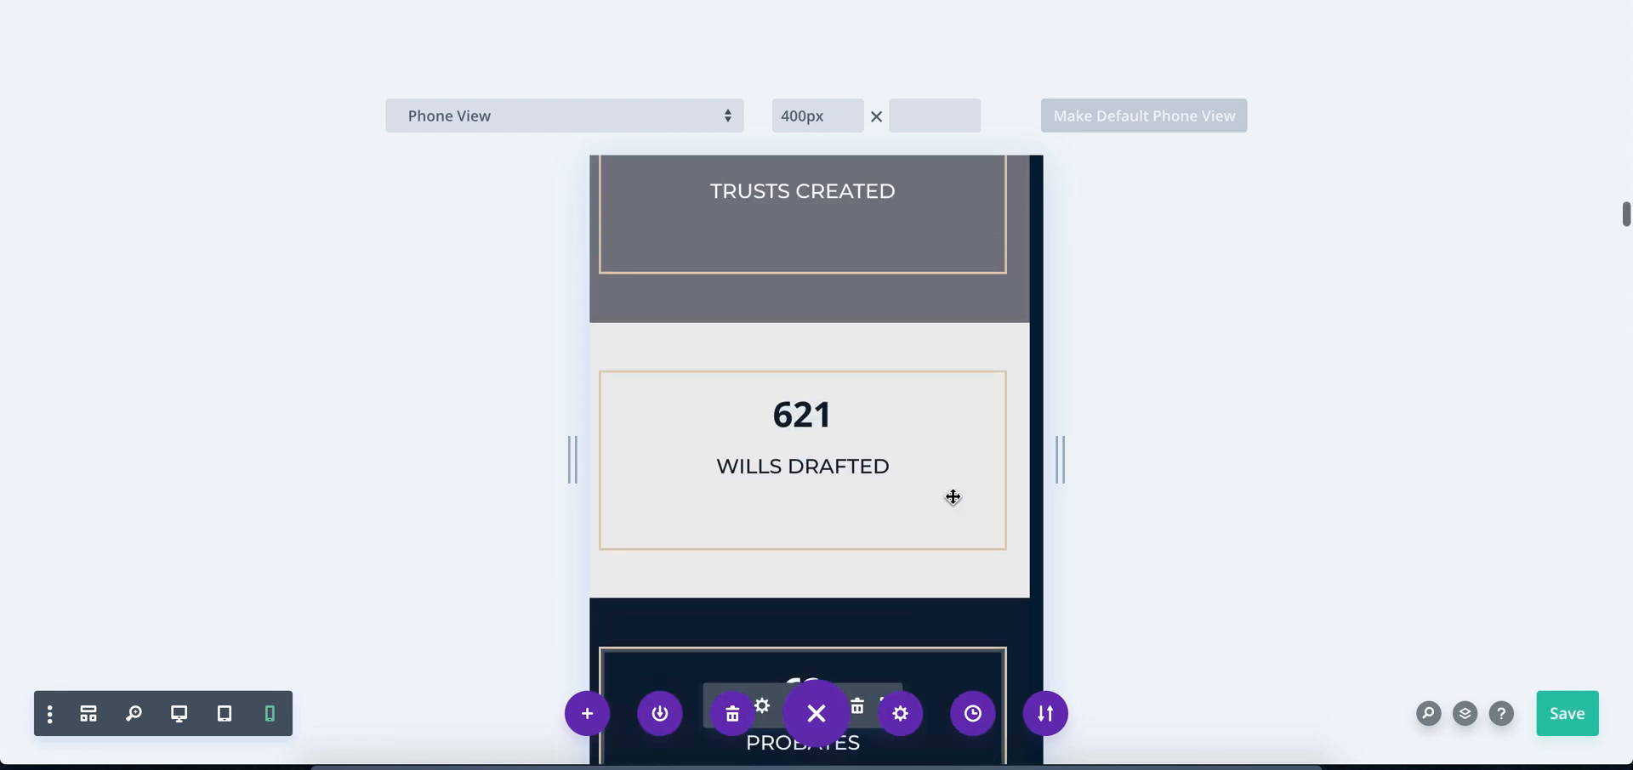
# Return the preview to desktop view and compare the finished stats section with the Photoshop mockup
pyautogui.click(178, 714)
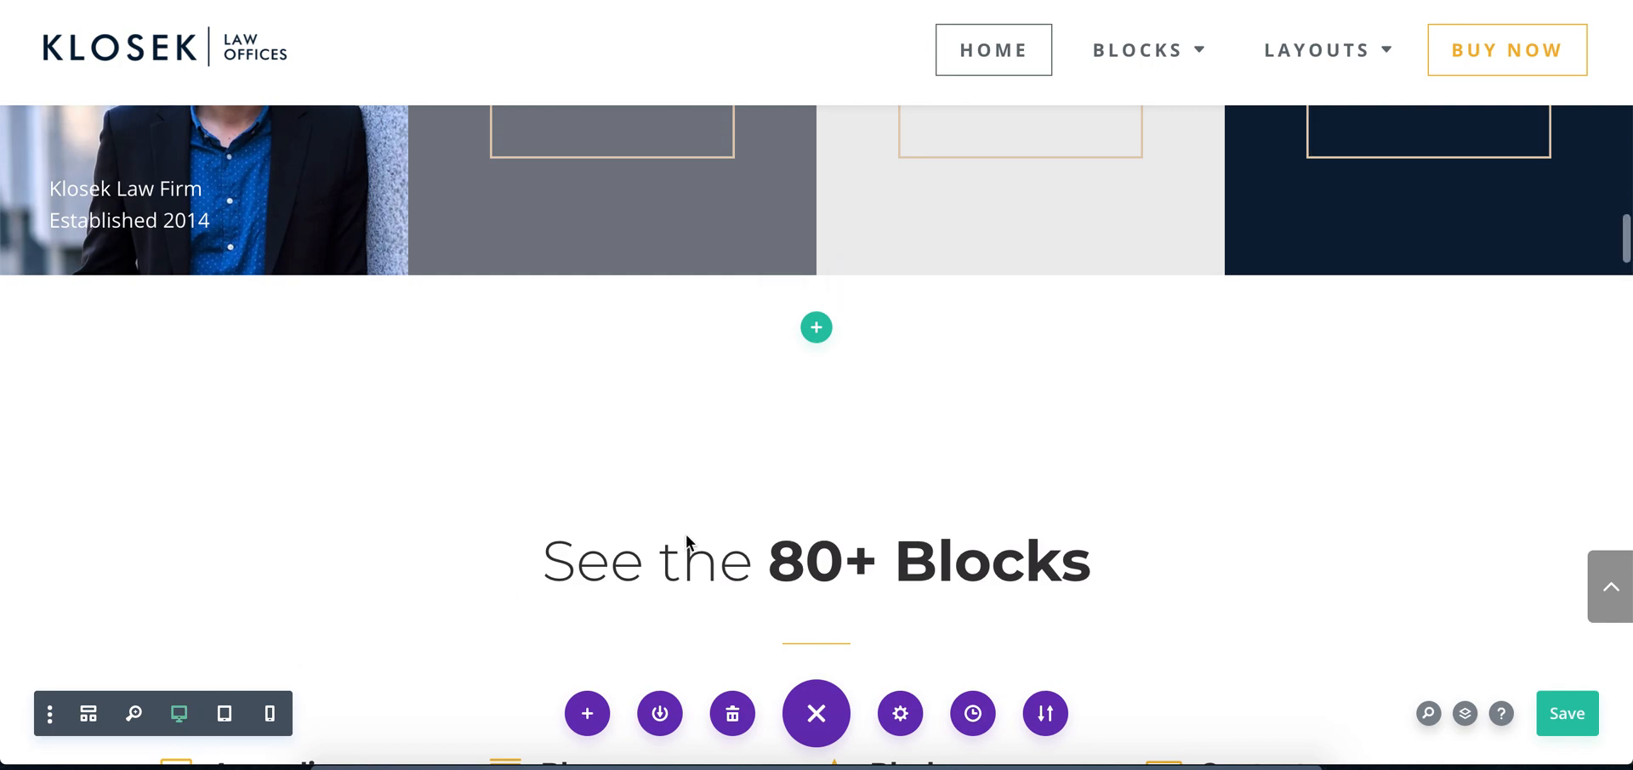
pyautogui.scroll(3, 879, 527)
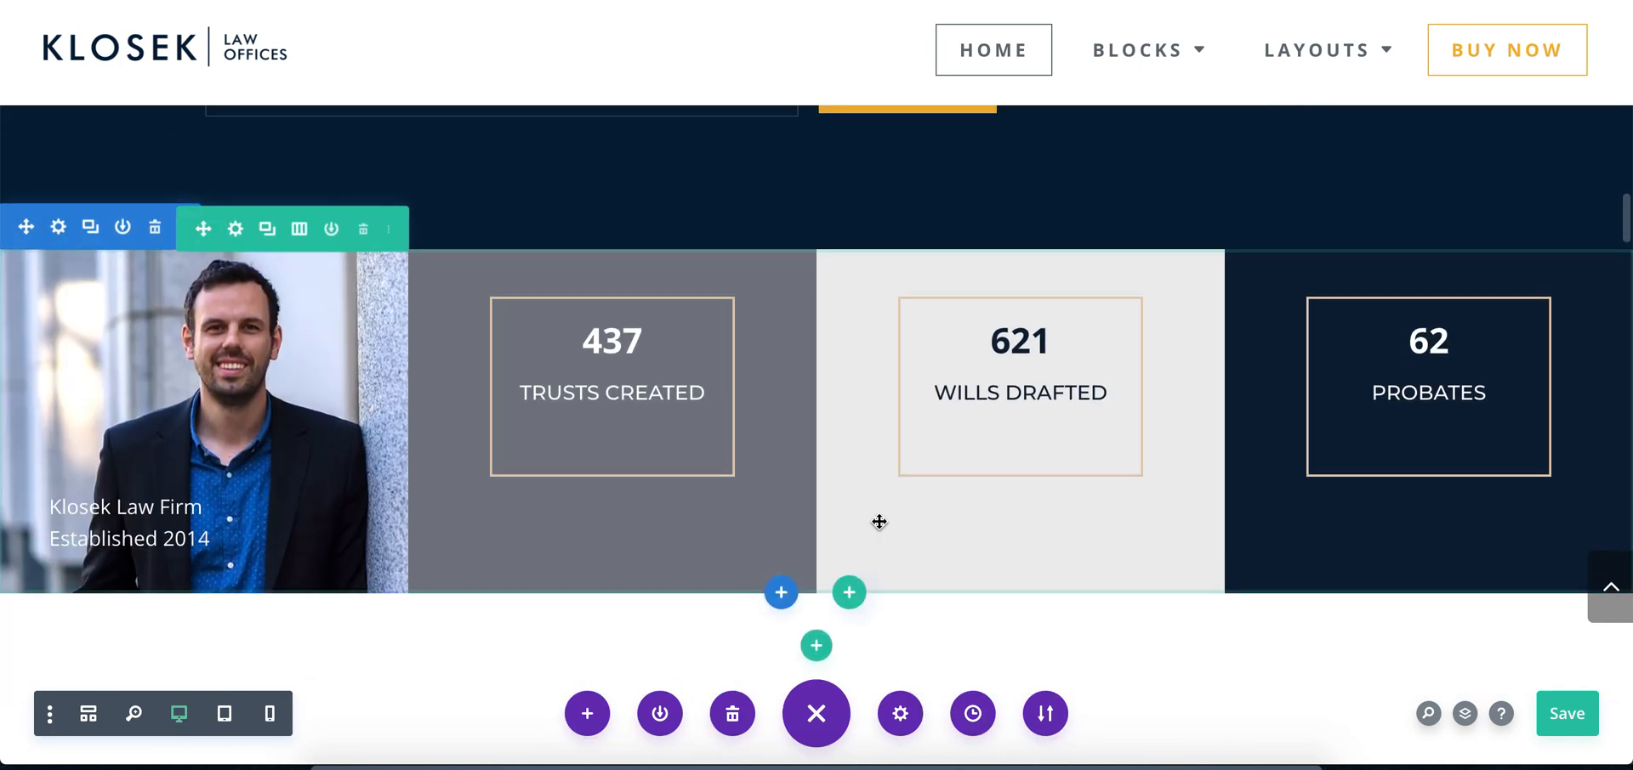
pyautogui.scroll(2, 878, 525)
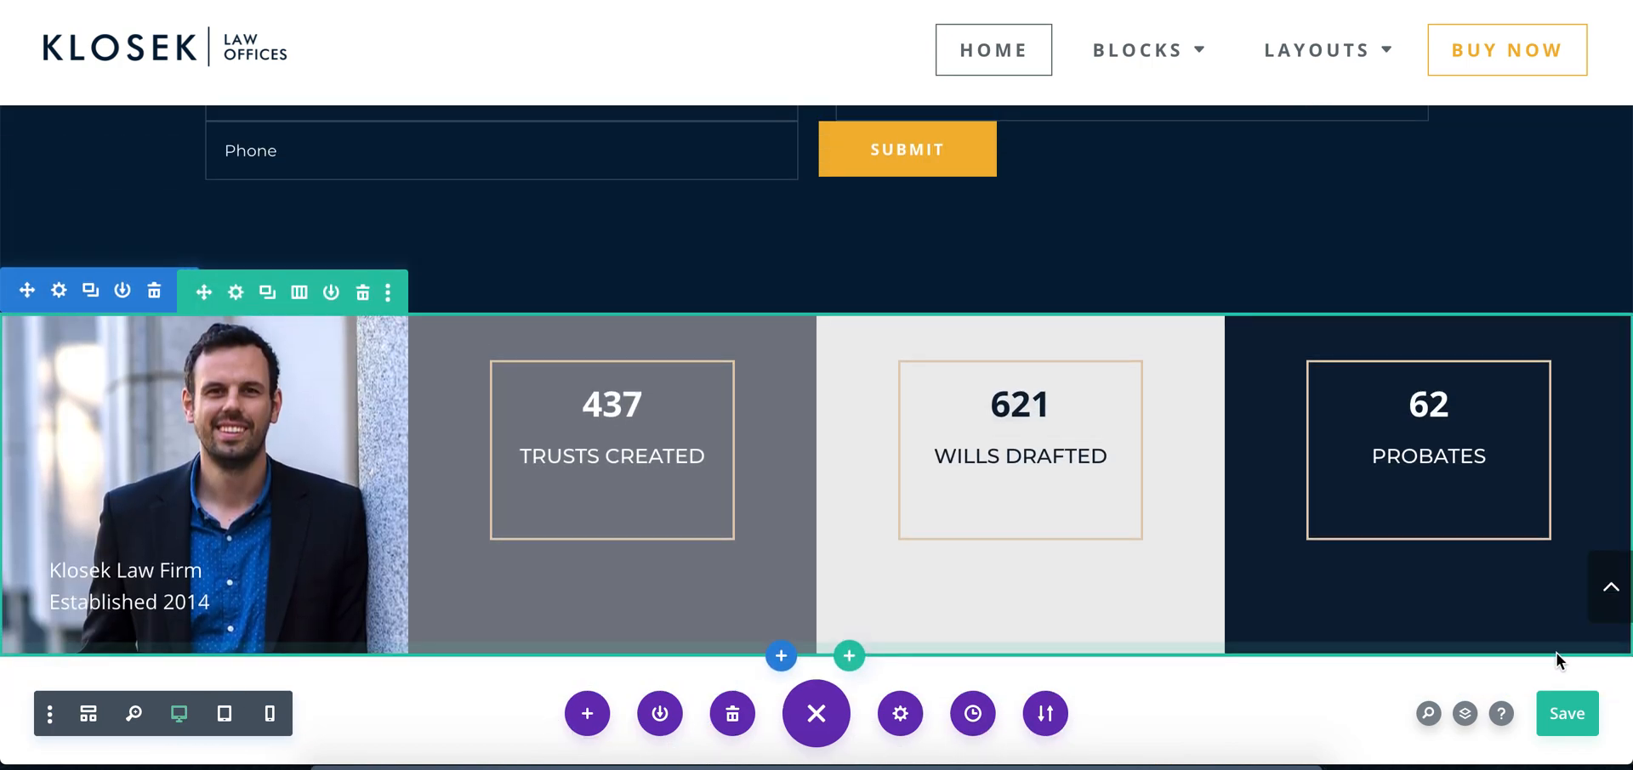
pyautogui.moveTo(1378, 433)
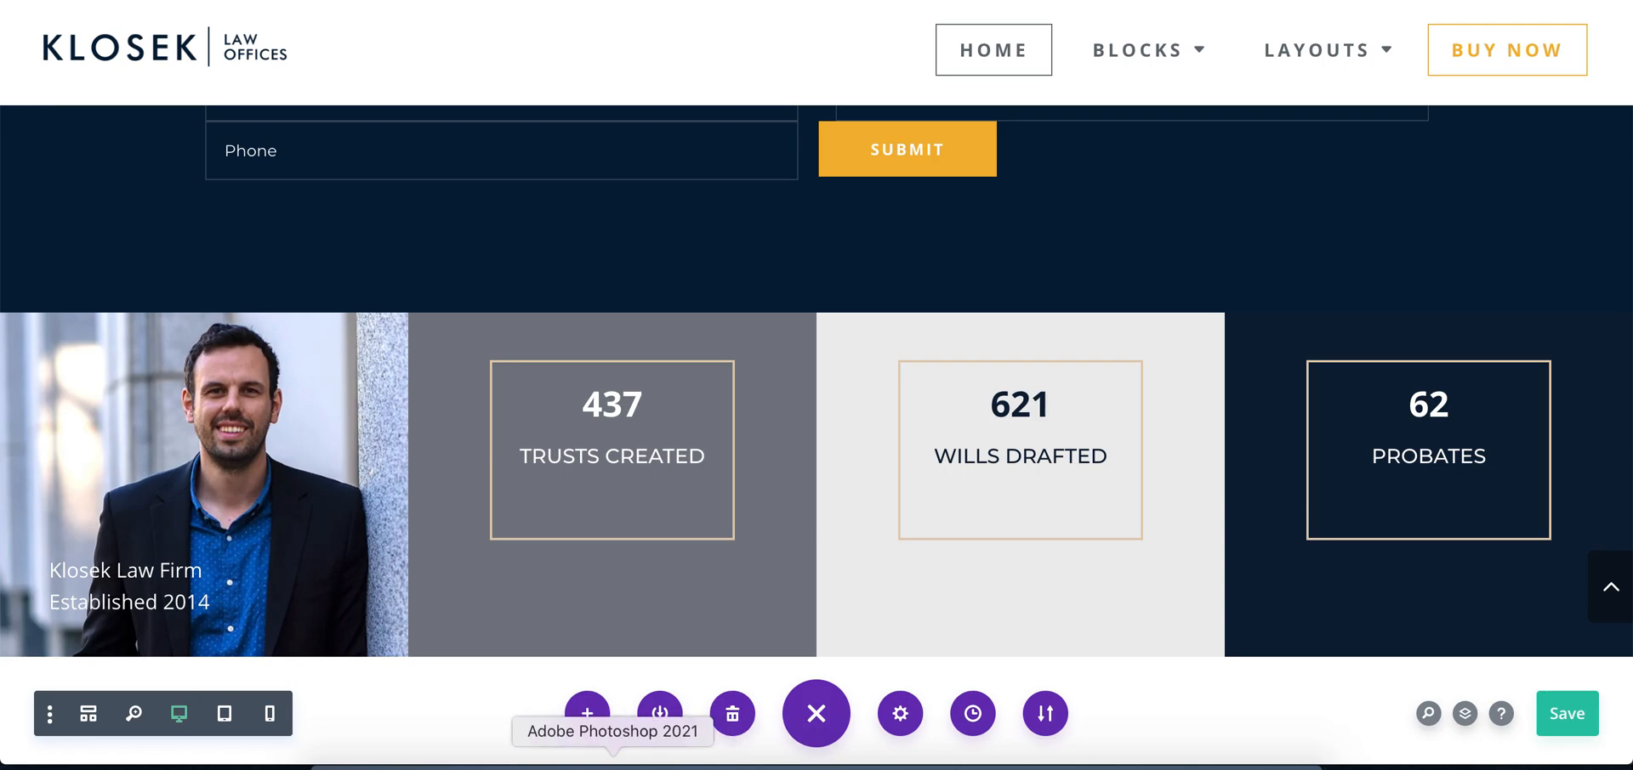
pyautogui.click(613, 763)
pyautogui.click(557, 763)
pyautogui.click(612, 764)
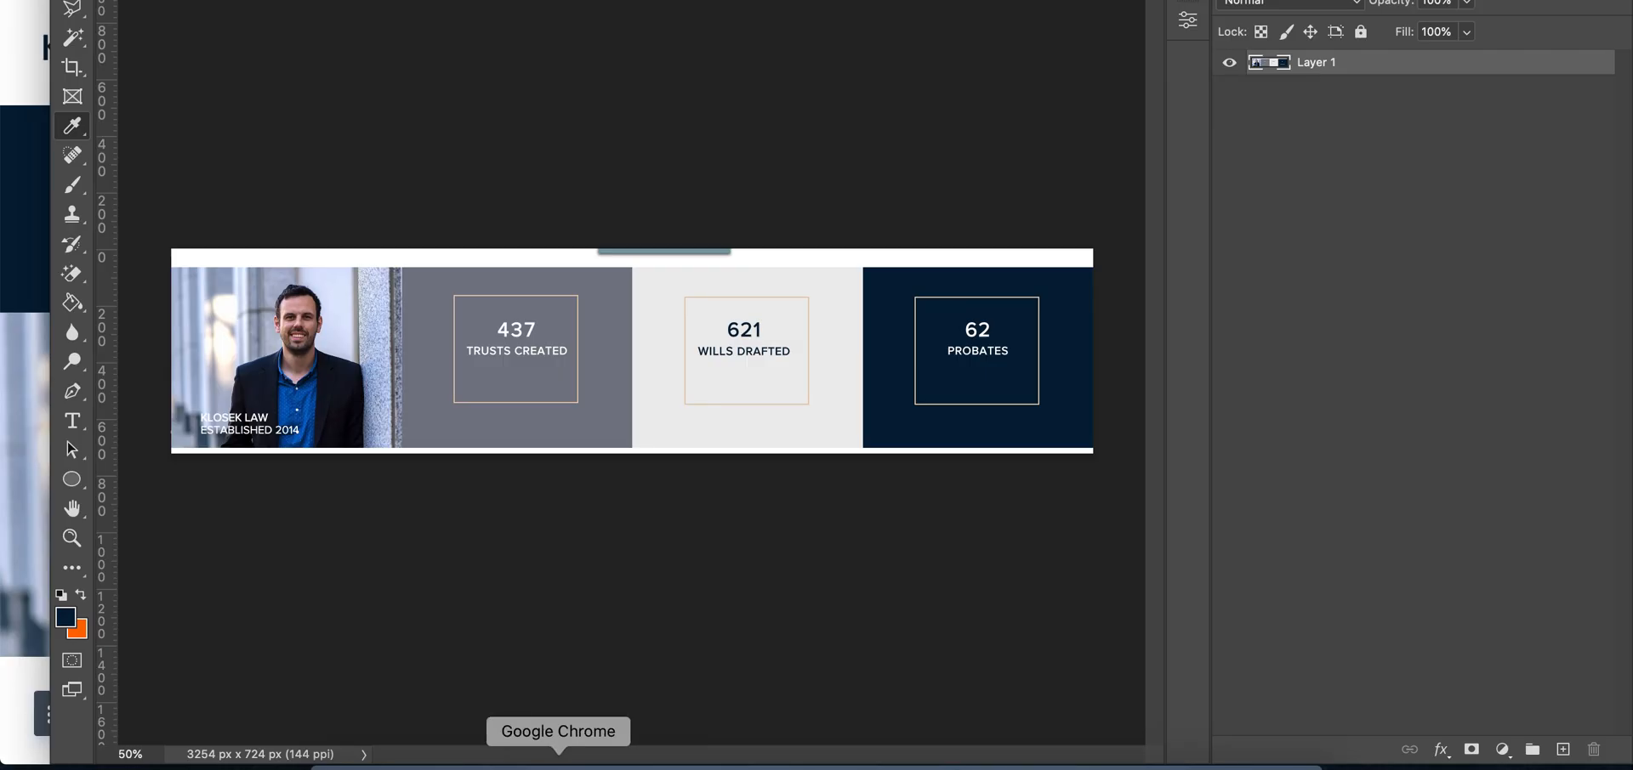
pyautogui.click(558, 763)
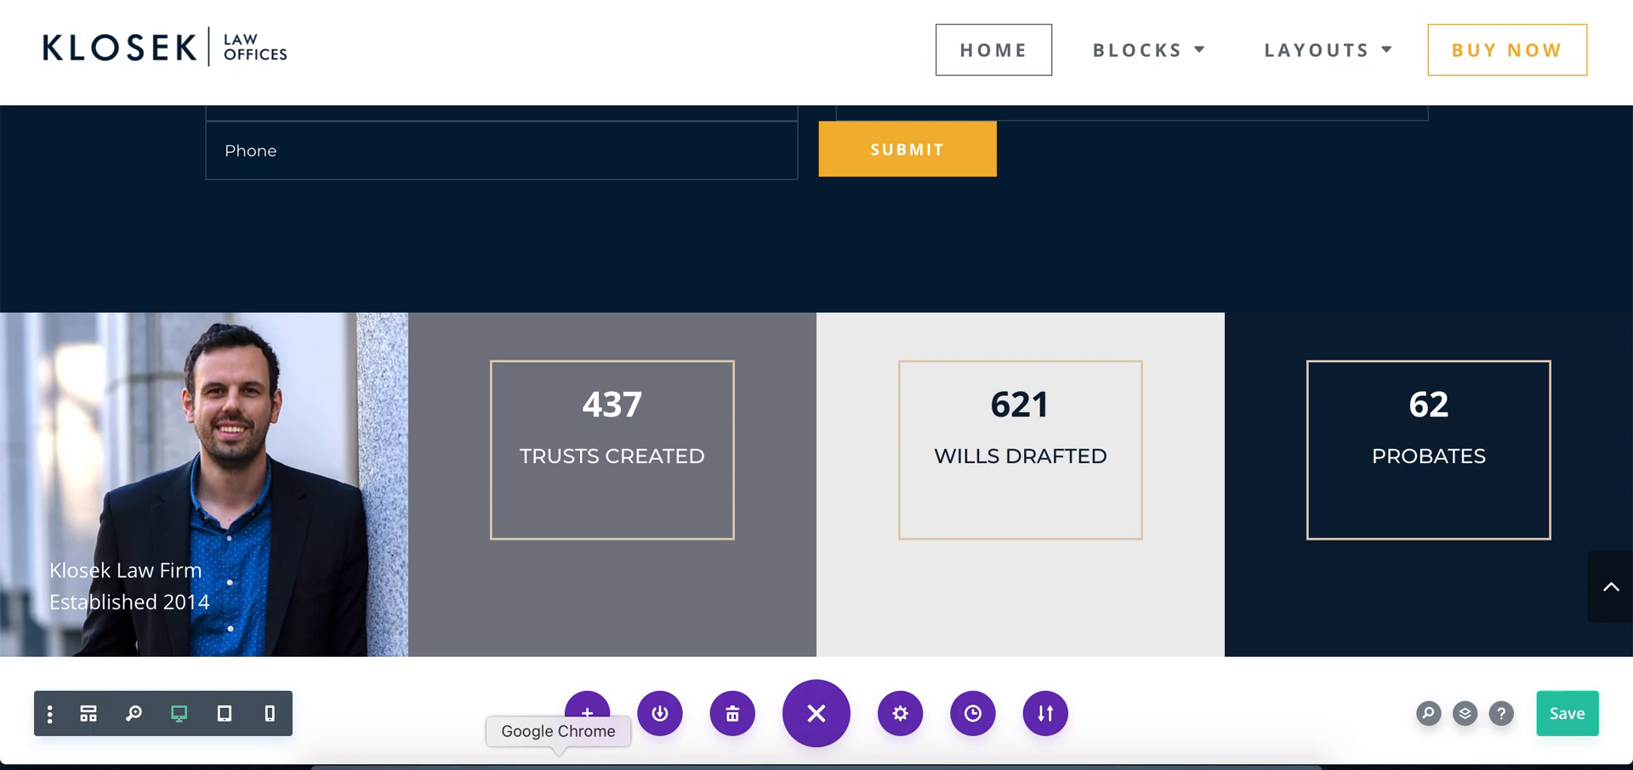